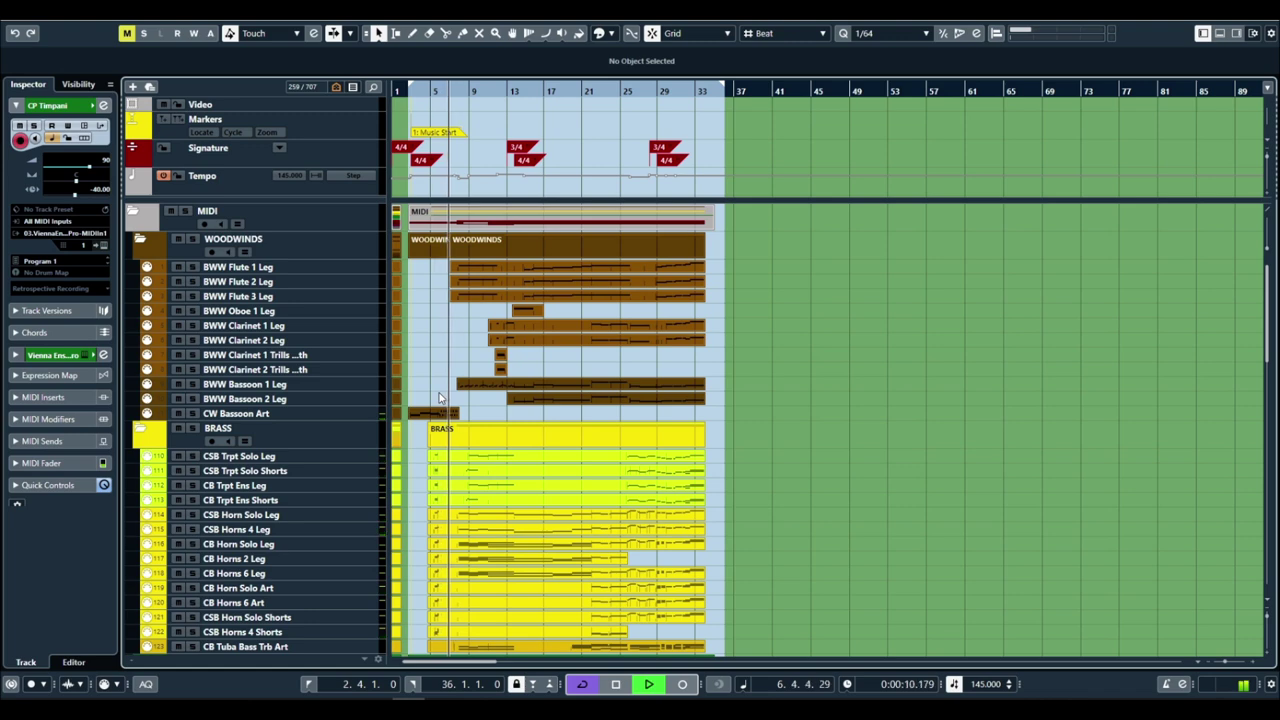
Review the woodwind, brass, percussion and string tracks while the arrangement plays, and stop playback.
scroll(438, 410, down, 3)
scroll(438, 414, down, 12)
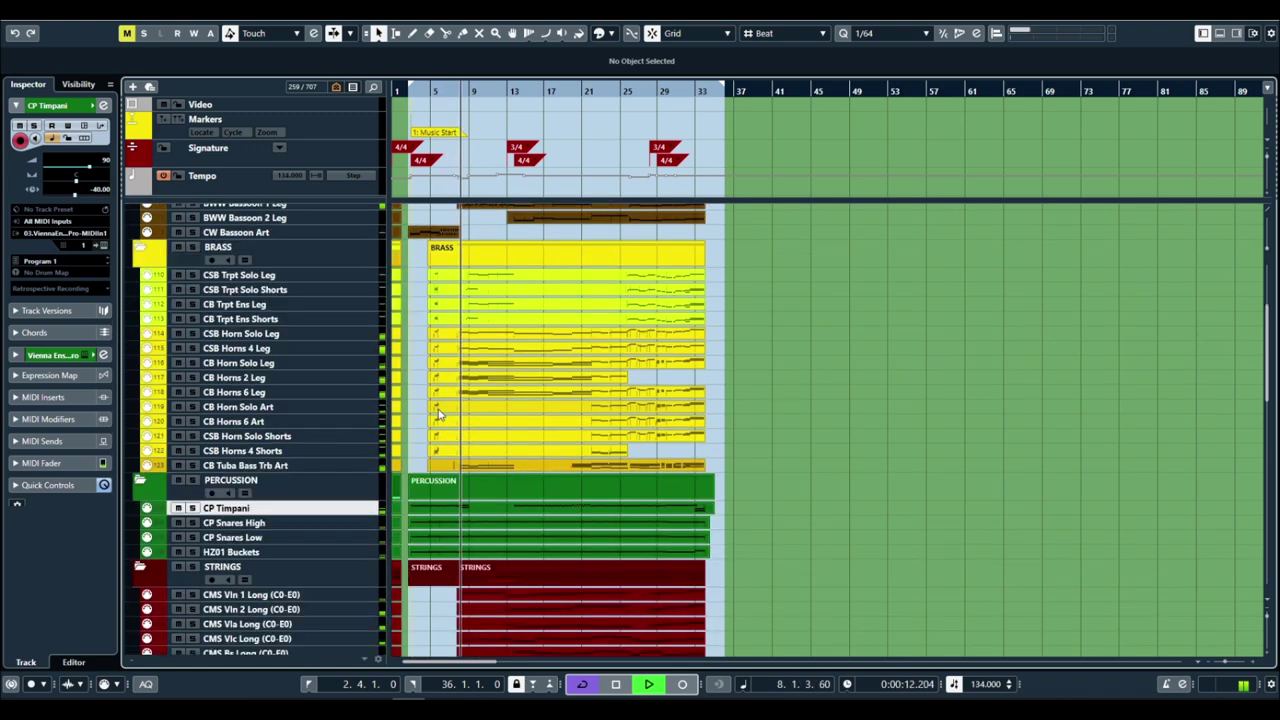
scroll(438, 414, down, 10)
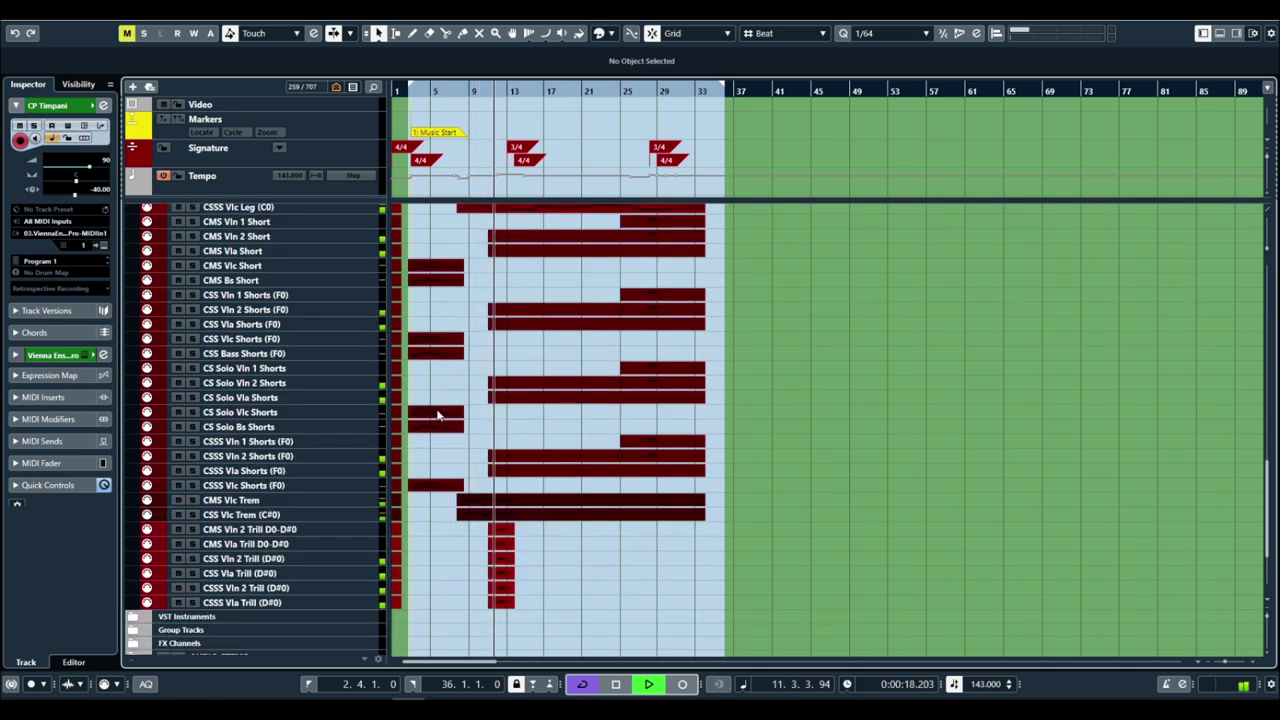
scroll(437, 415, up, 10)
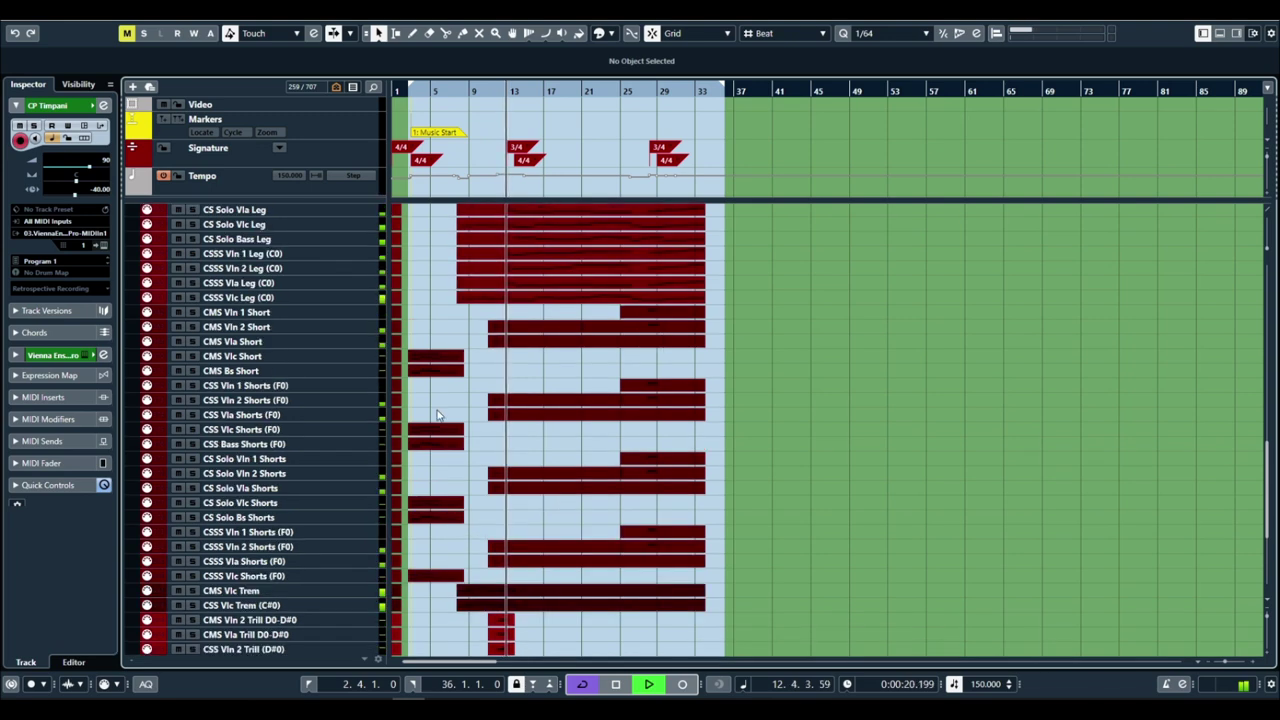
scroll(437, 410, up, 8)
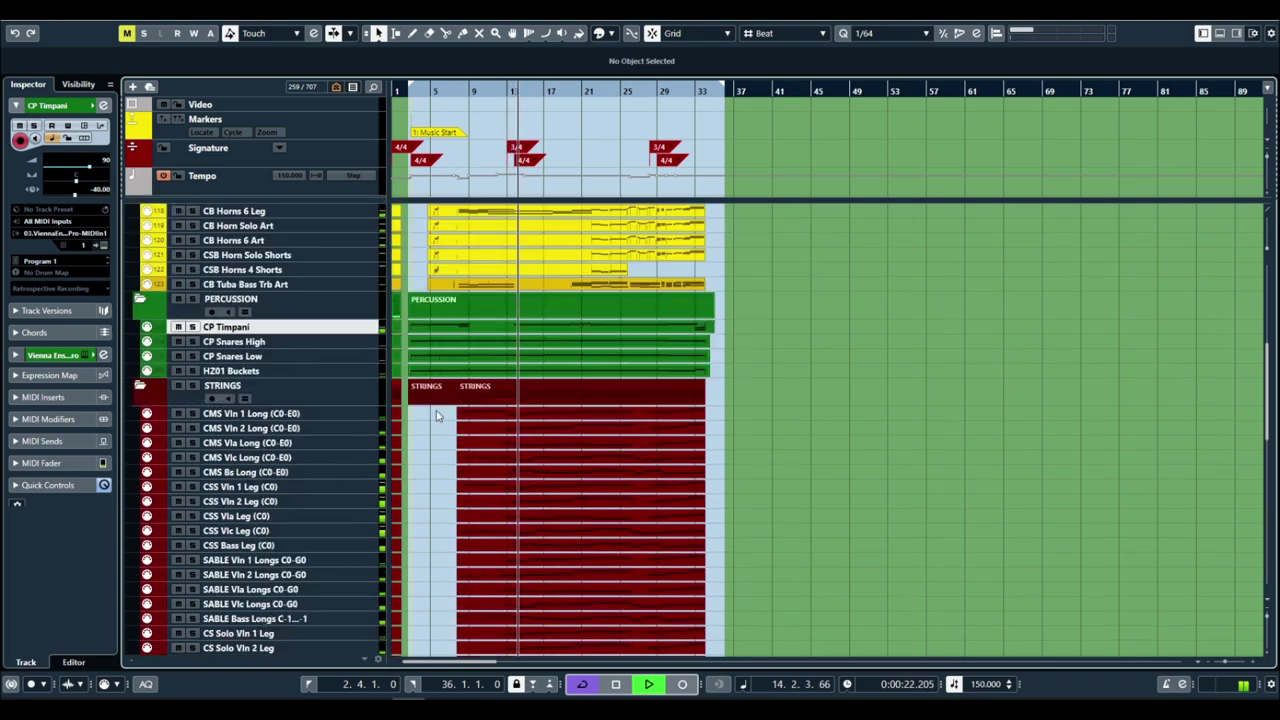
scroll(427, 428, up, 4)
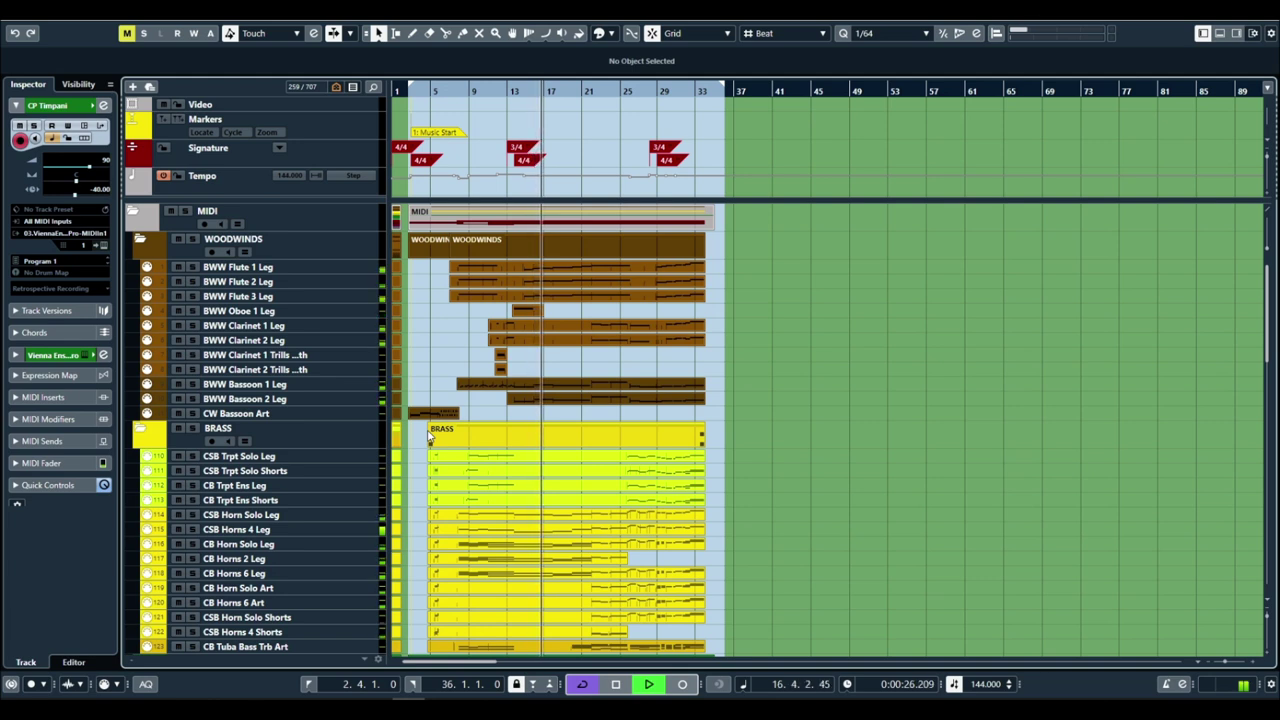
scroll(430, 435, down, 3)
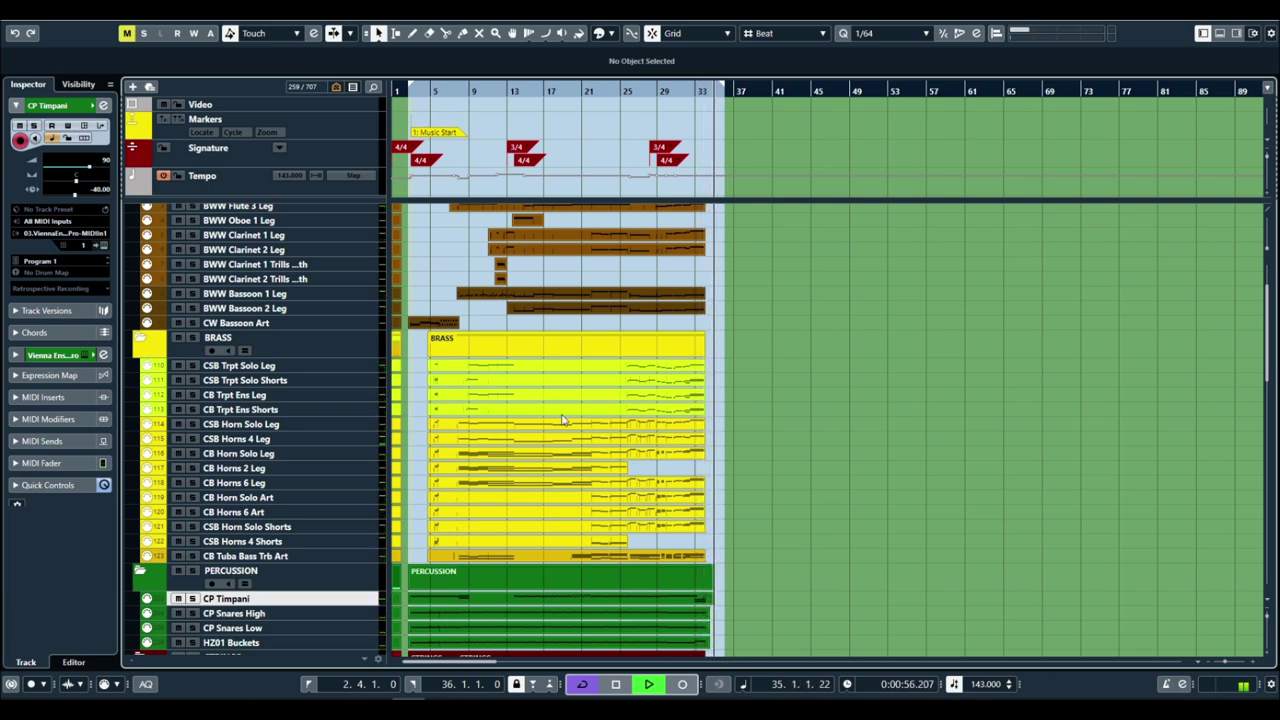
key(space)
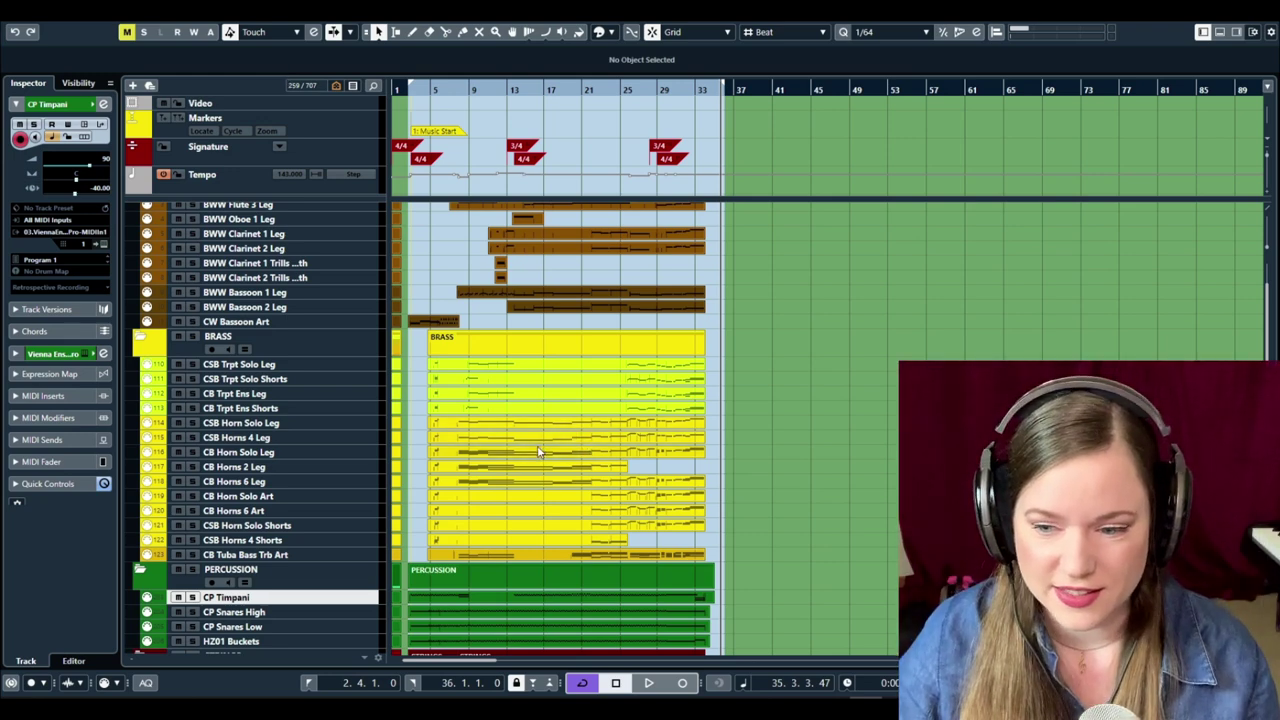
scroll(535, 415, up, 3)
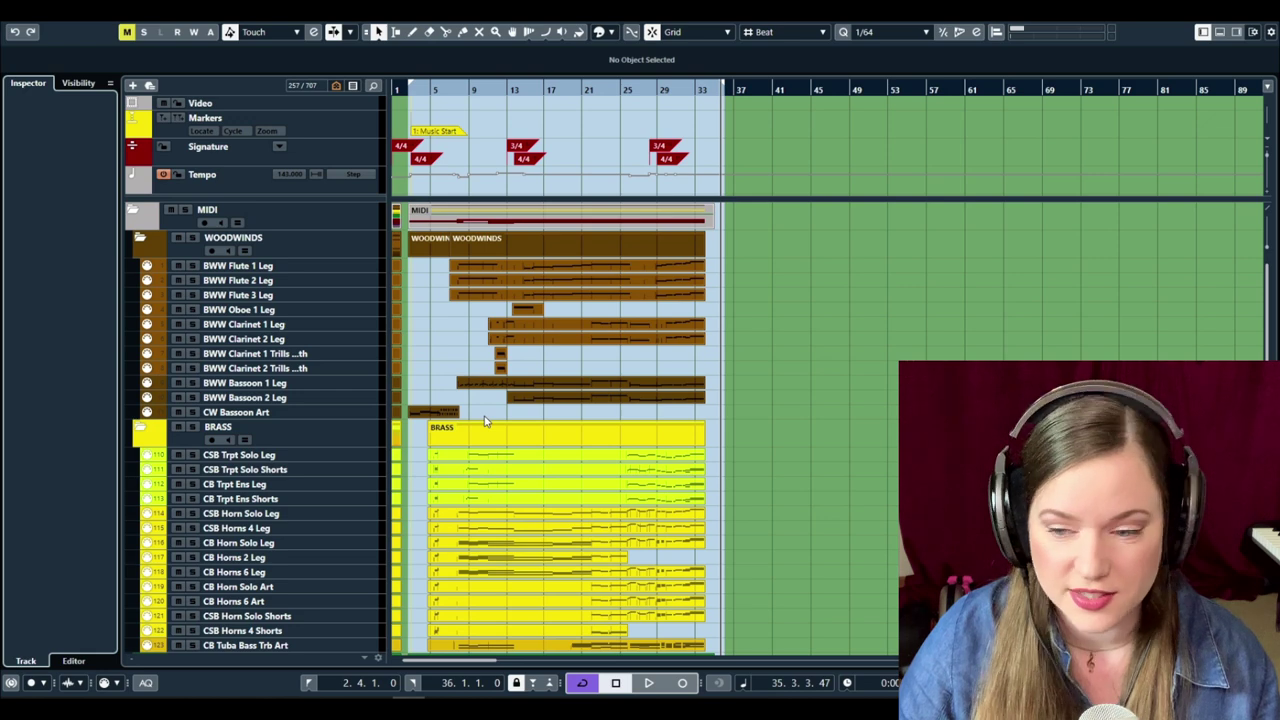
scroll(485, 421, down, 3)
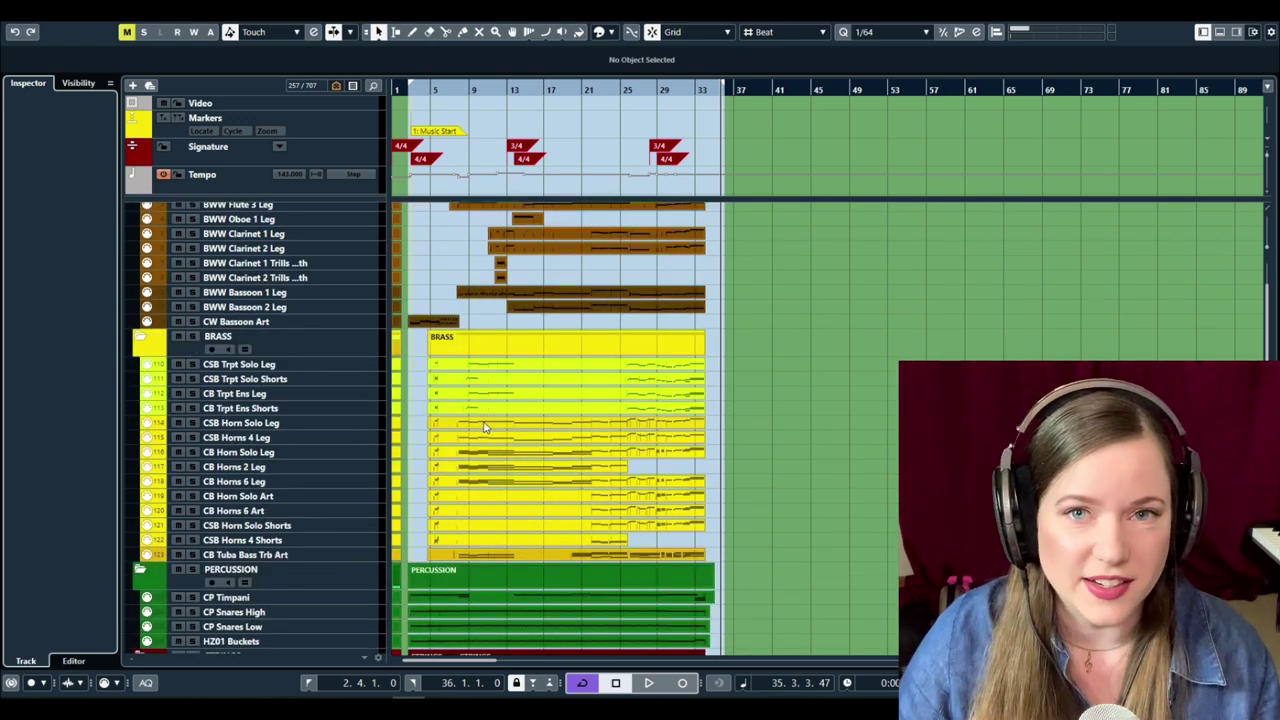
scroll(482, 428, up, 3)
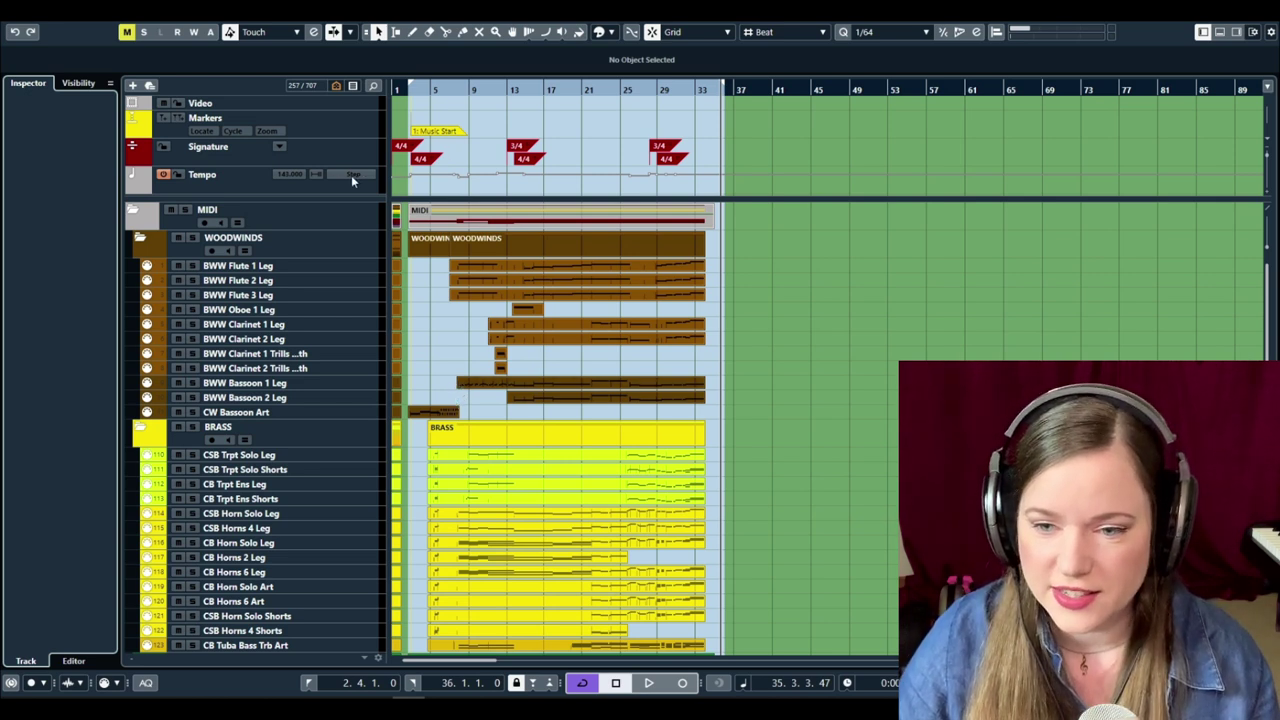
Examine the whole piece's tempo changes in the Tempo Track Editor, checking the tempo at bars 2 and 4, and close the editor.
key(ctrl+t)
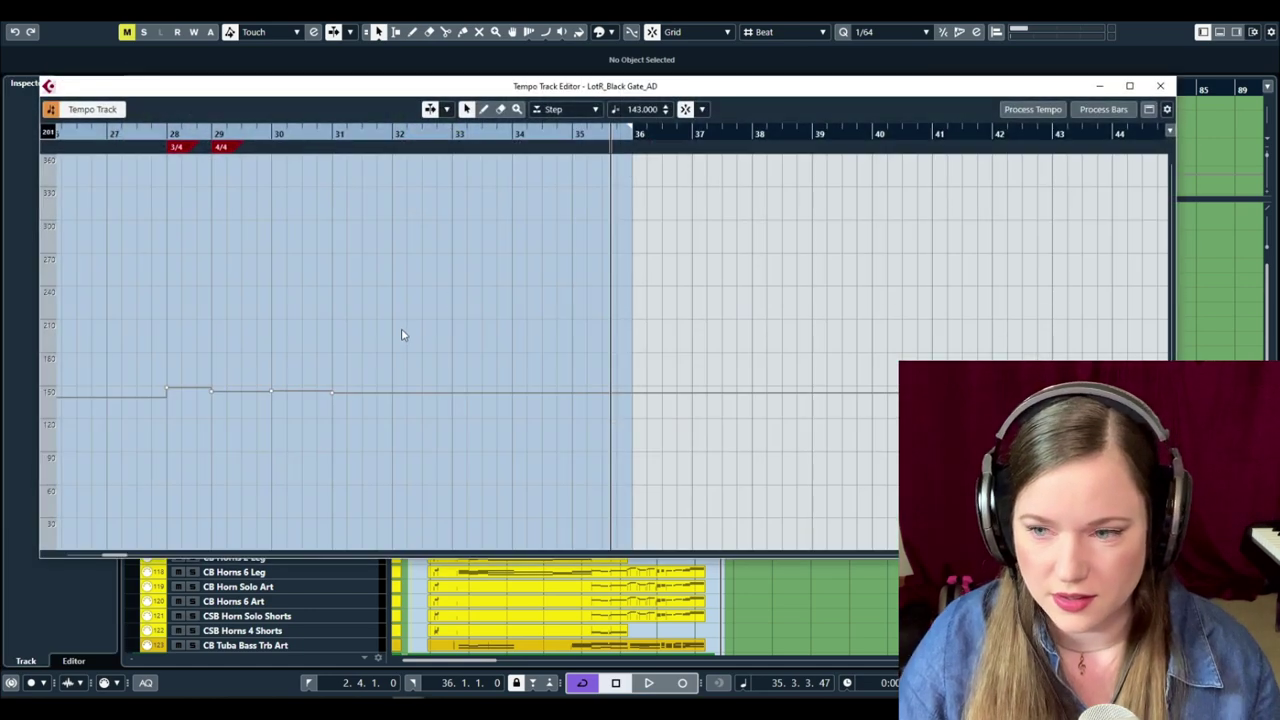
scroll(401, 334, left, 10)
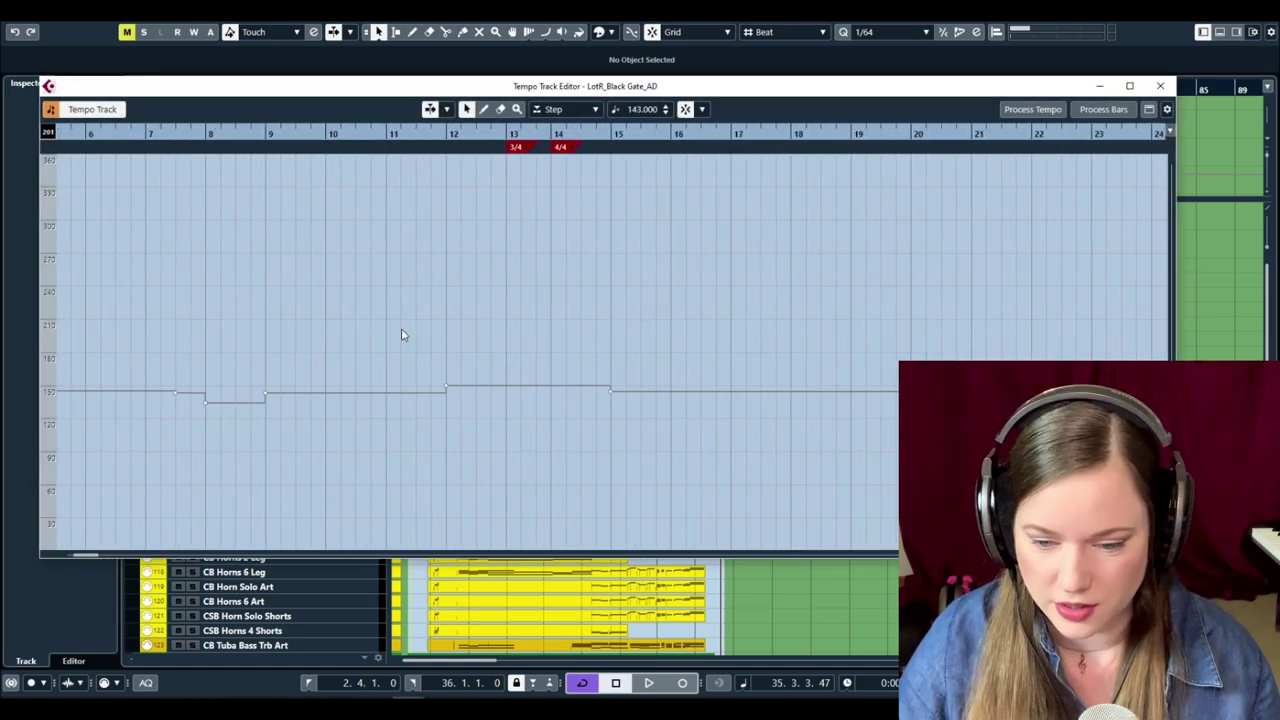
scroll(401, 330, down, 5)
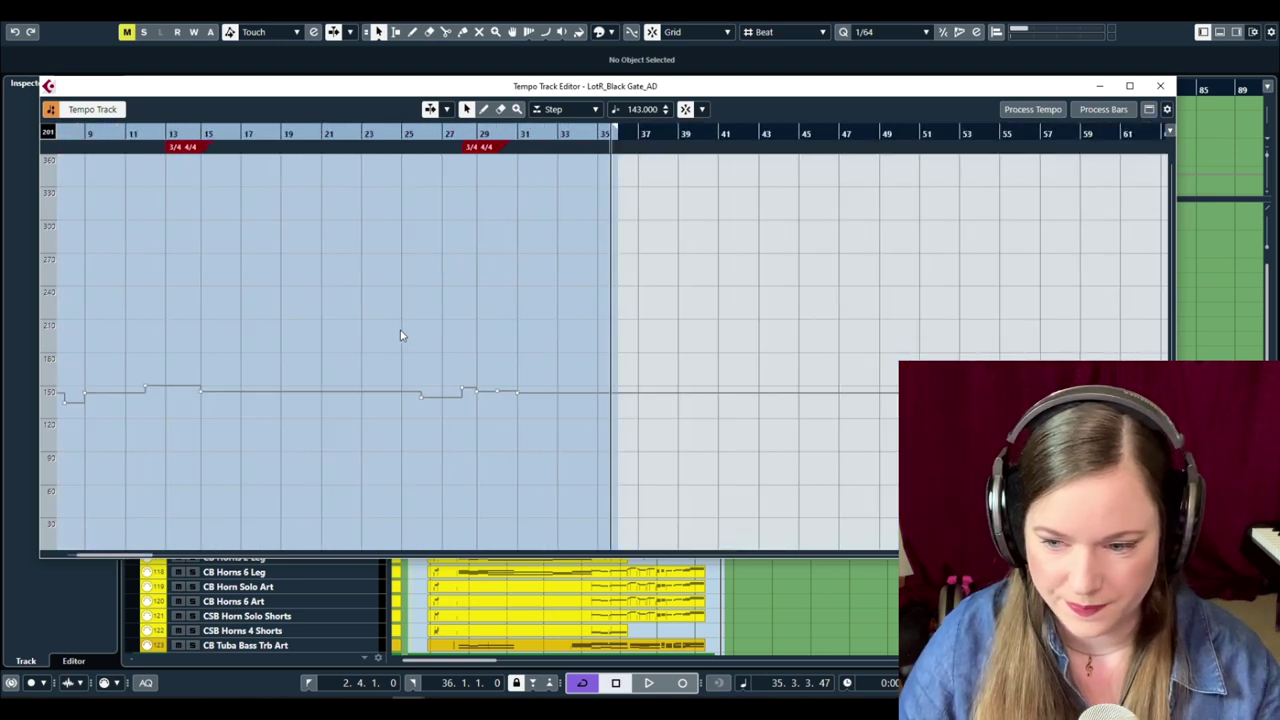
scroll(400, 335, left, 3)
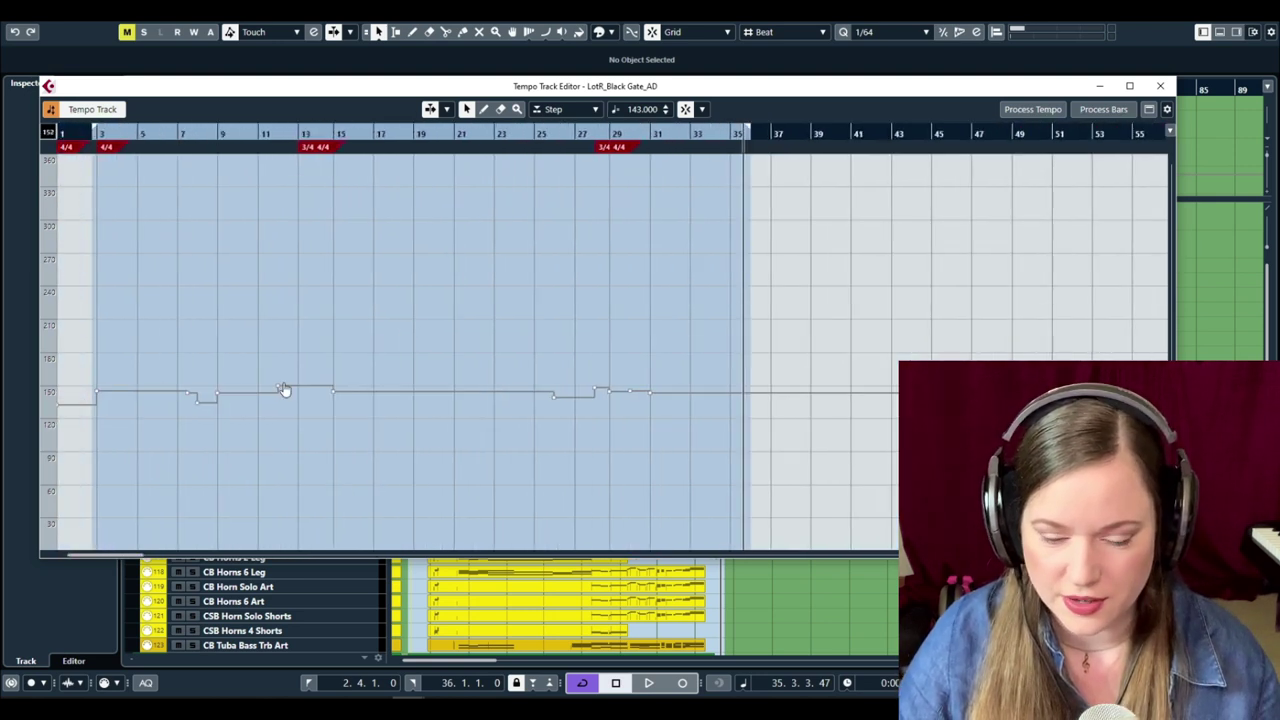
click(80, 134)
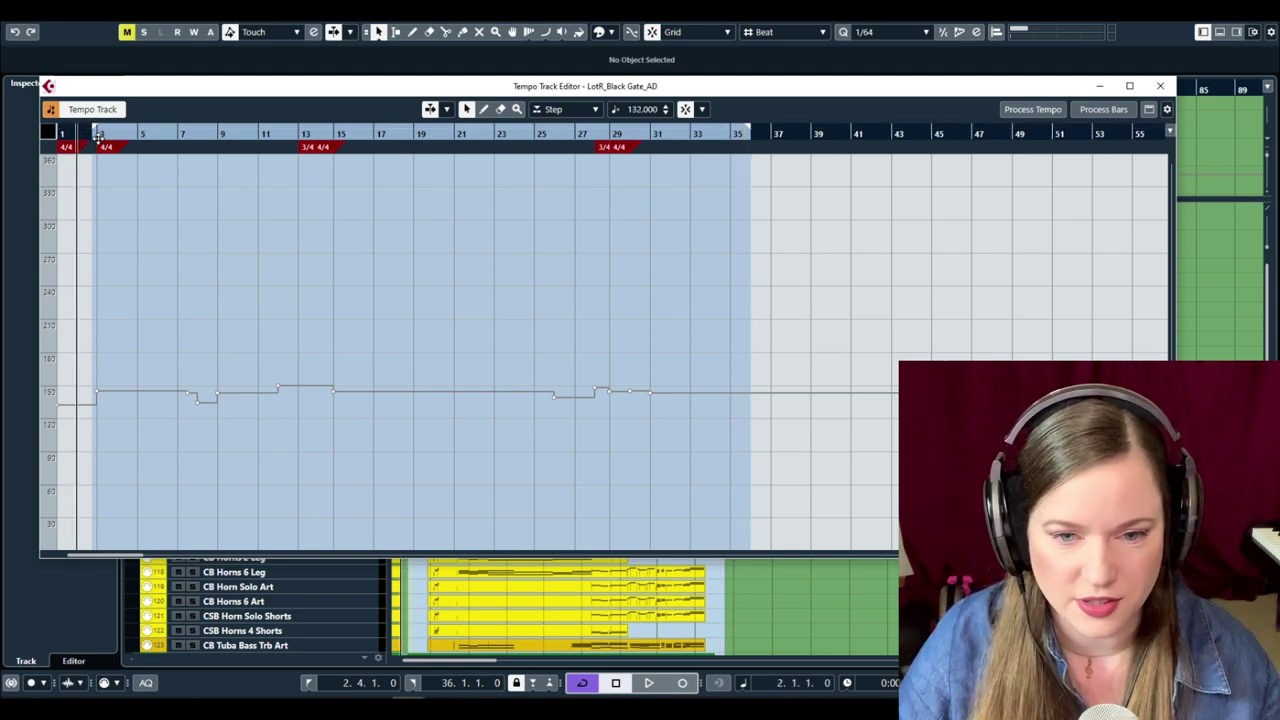
click(115, 133)
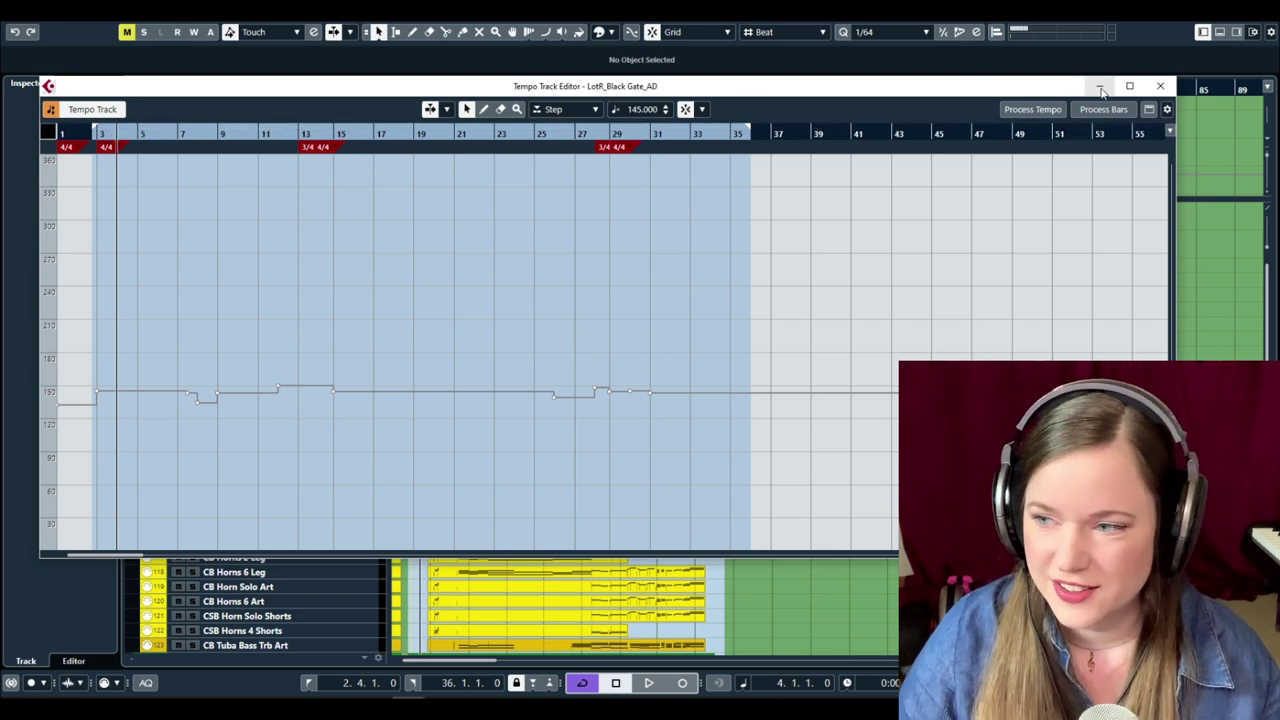
click(1160, 88)
Solo the CMS, CSS and CS Solo cello and bass short tracks plus the CSSS cello shorts, and audition their opening passage.
scroll(460, 391, down, 10)
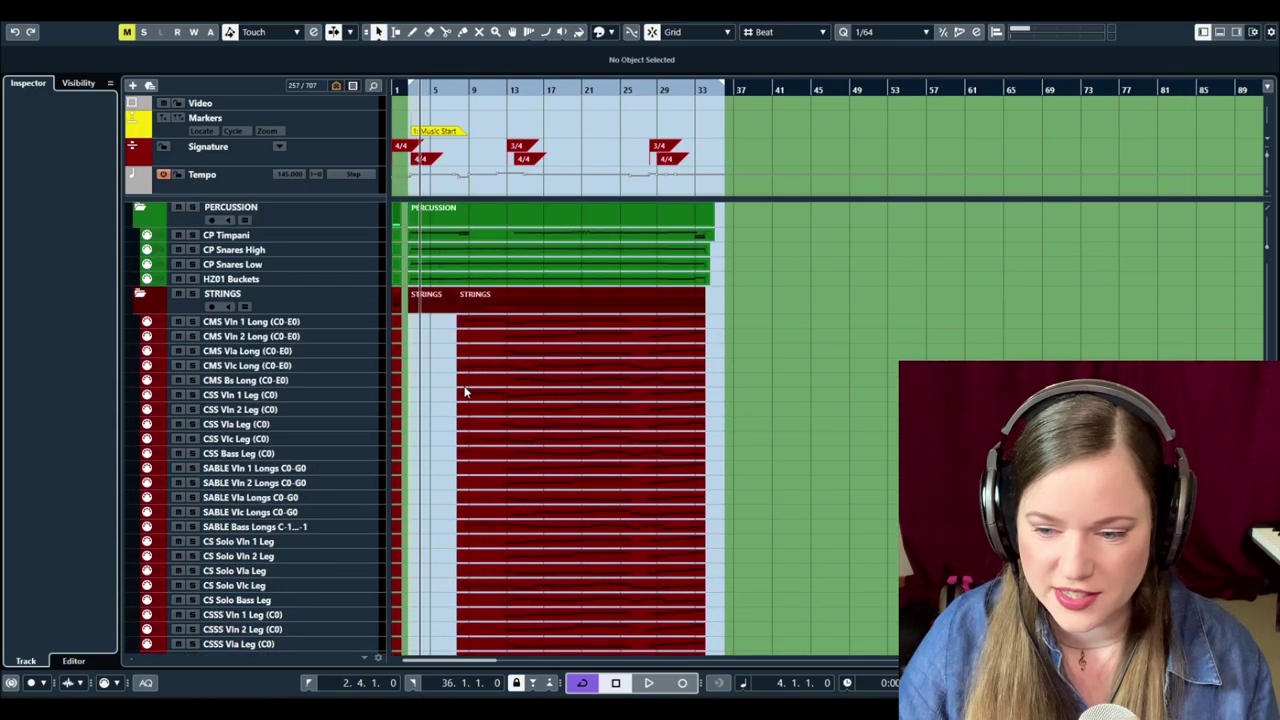
scroll(465, 391, down, 6)
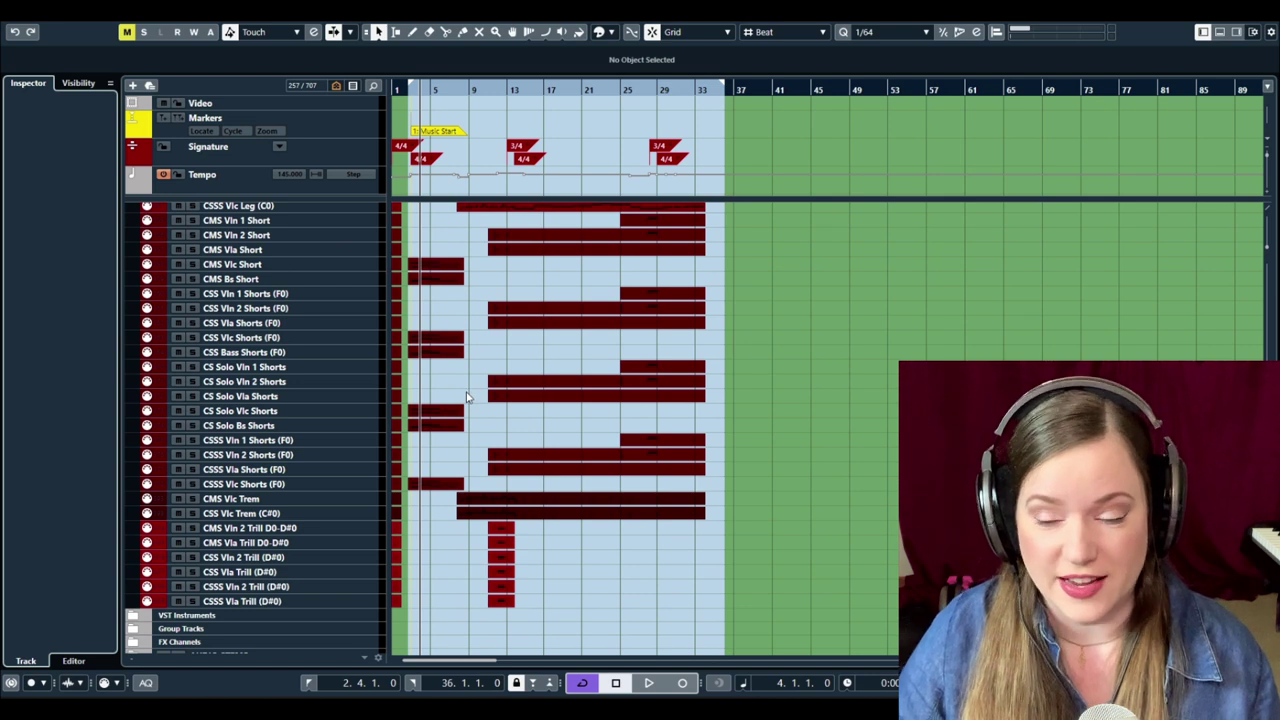
scroll(466, 397, up, 2)
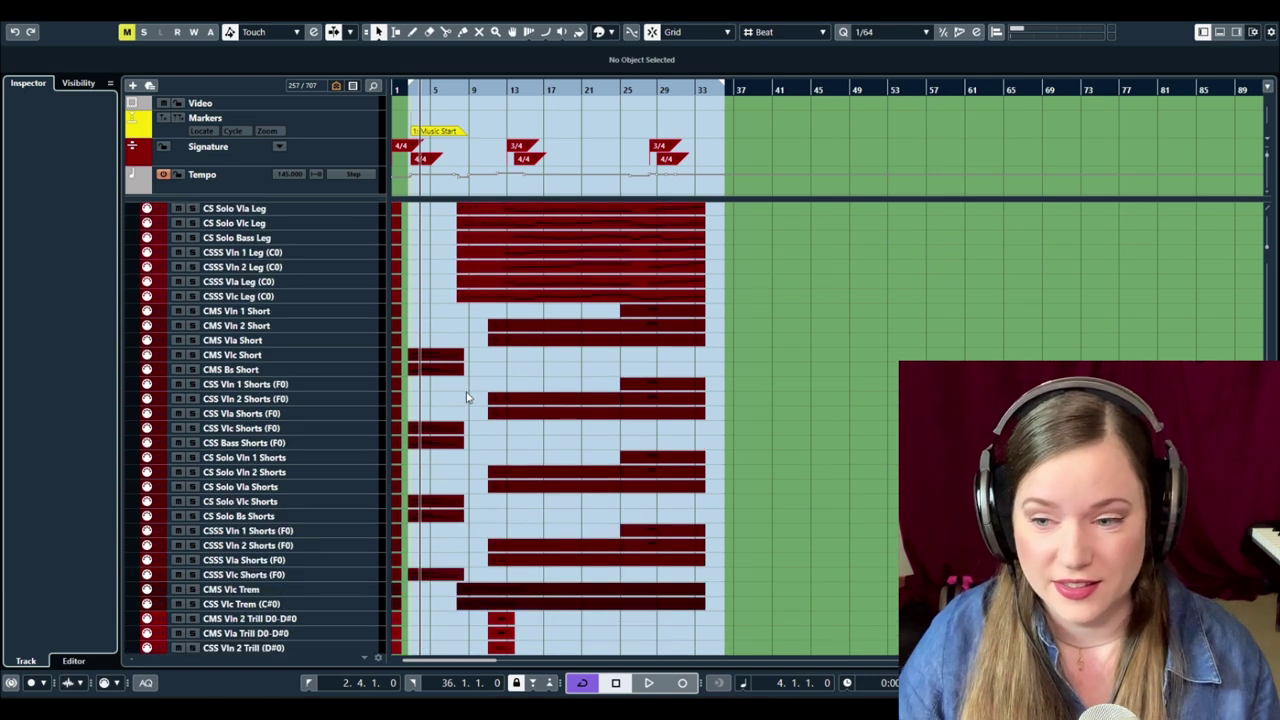
click(495, 225)
scroll(463, 324, down, 2)
scroll(435, 310, up, 8)
scroll(428, 328, down, 8)
drag(430, 245, 464, 318)
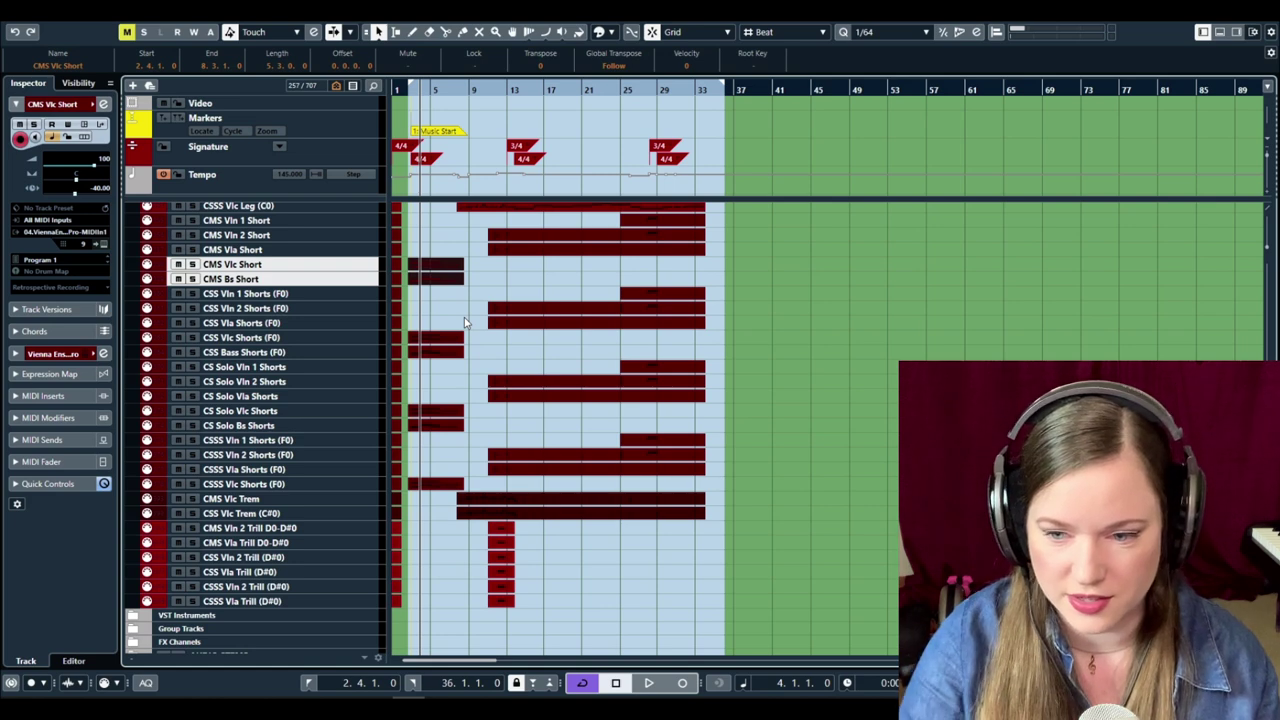
drag(423, 515, 436, 240)
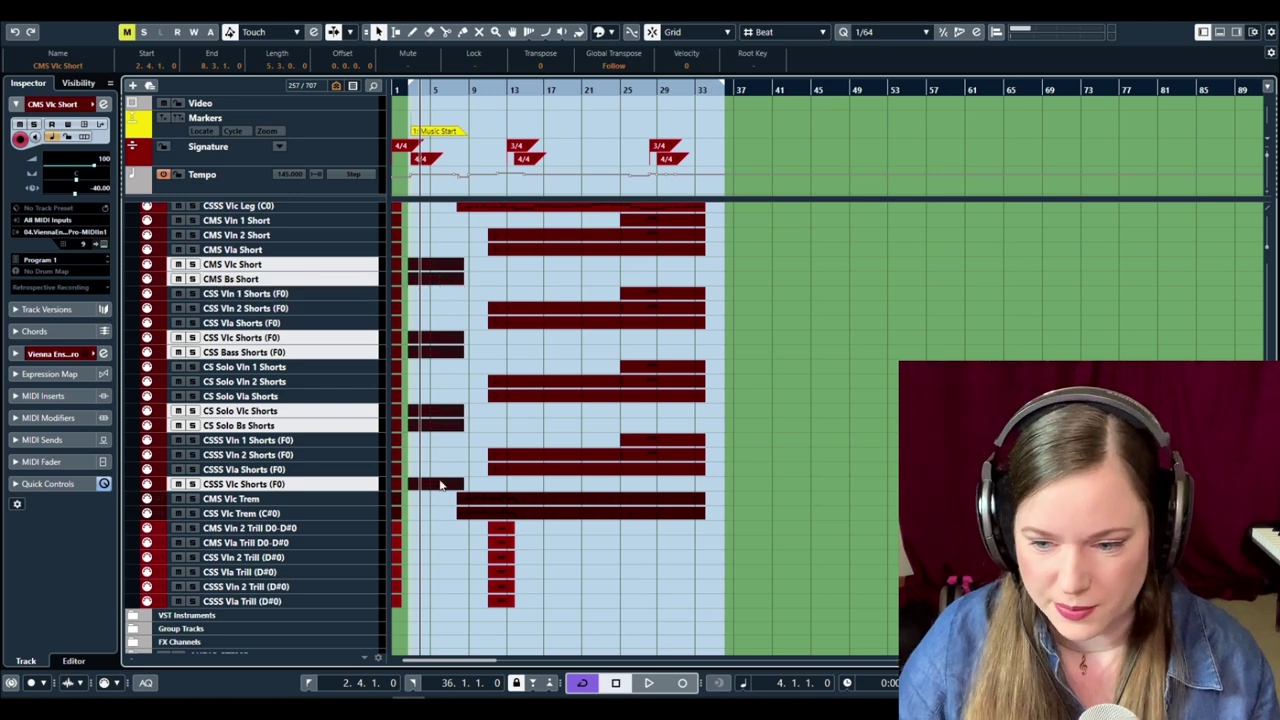
key(s)
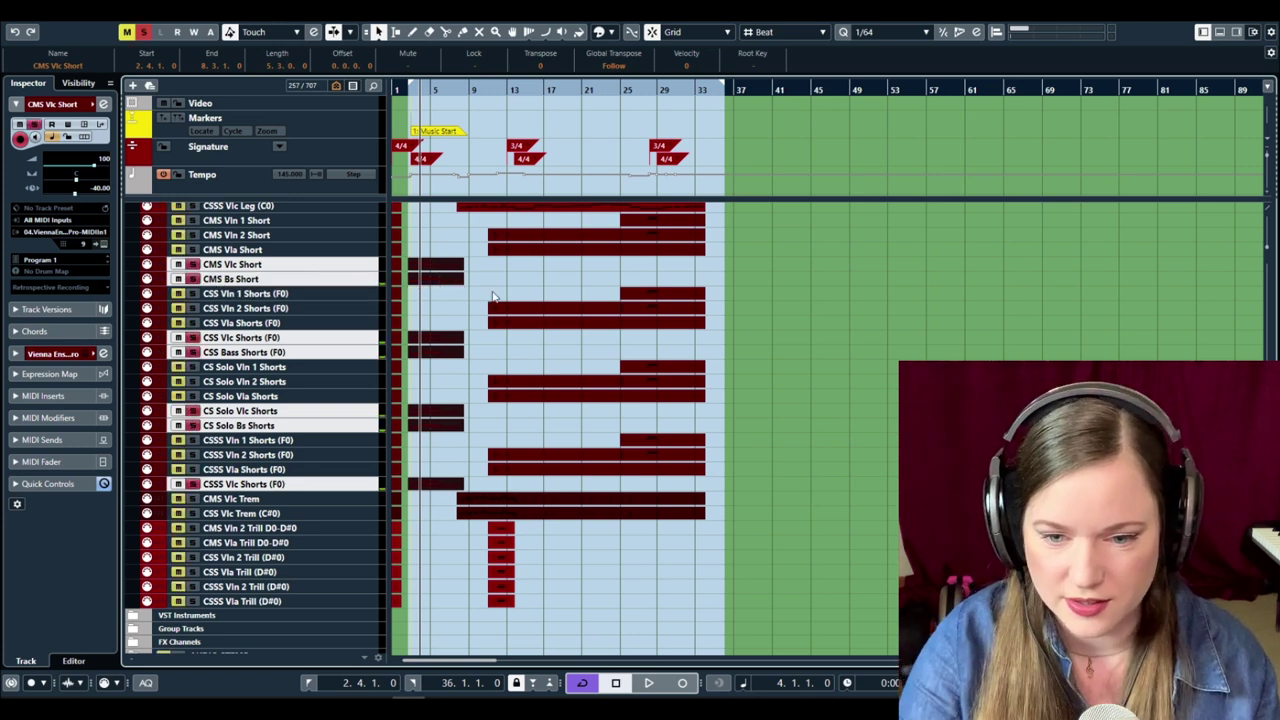
key(space)
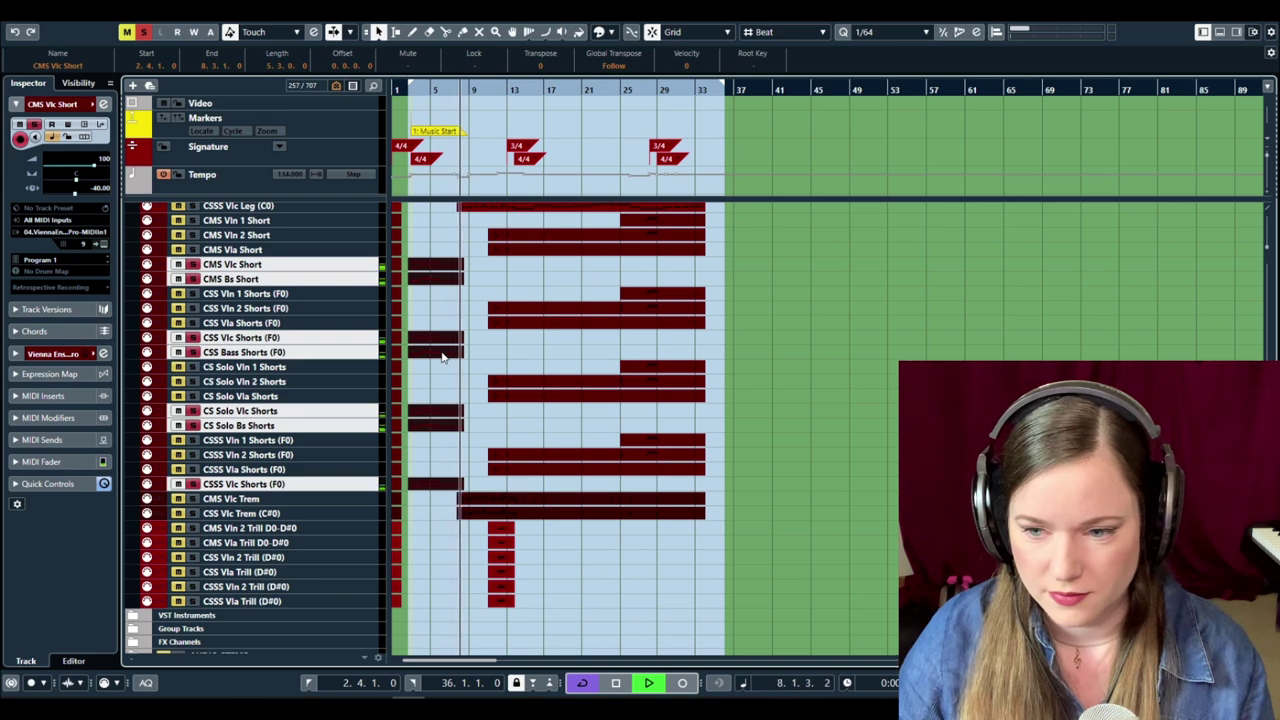
key(space)
Also solo the CMS, CSS, SABLE and CS Solo cello and bass long or legato tracks, plus the CSSS cello legato.
scroll(500, 414, up, 4)
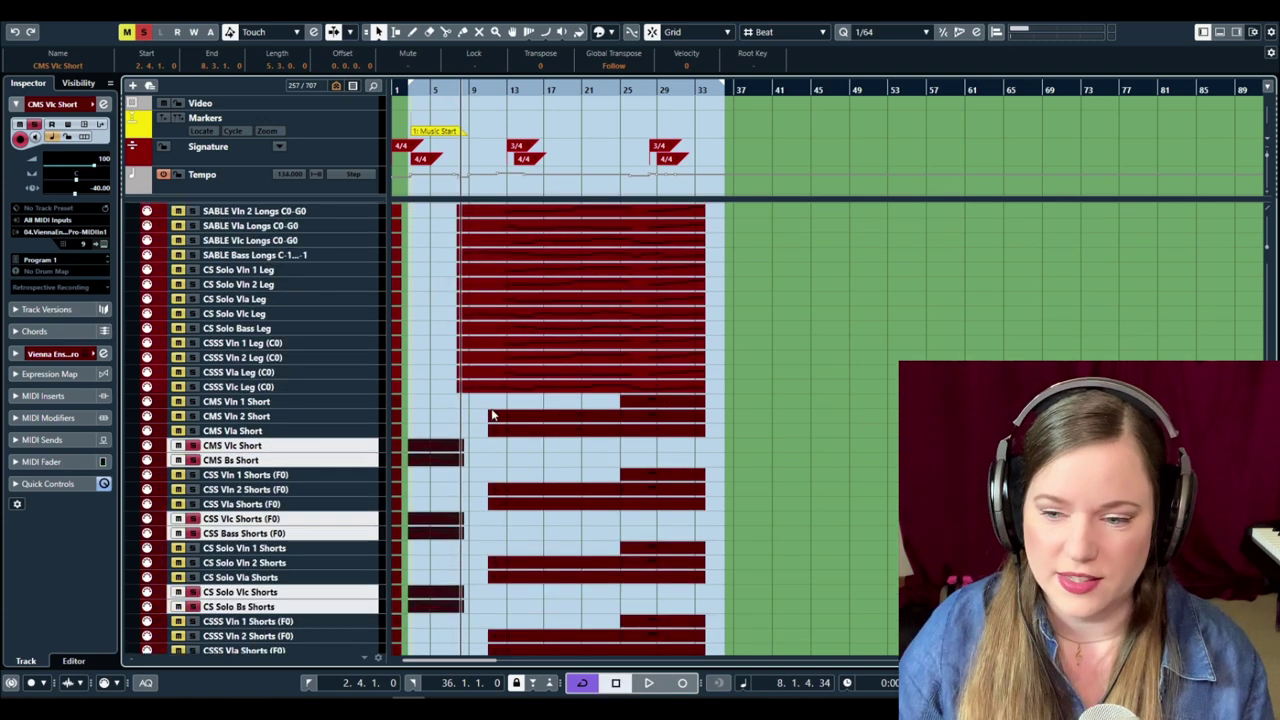
scroll(491, 410, up, 6)
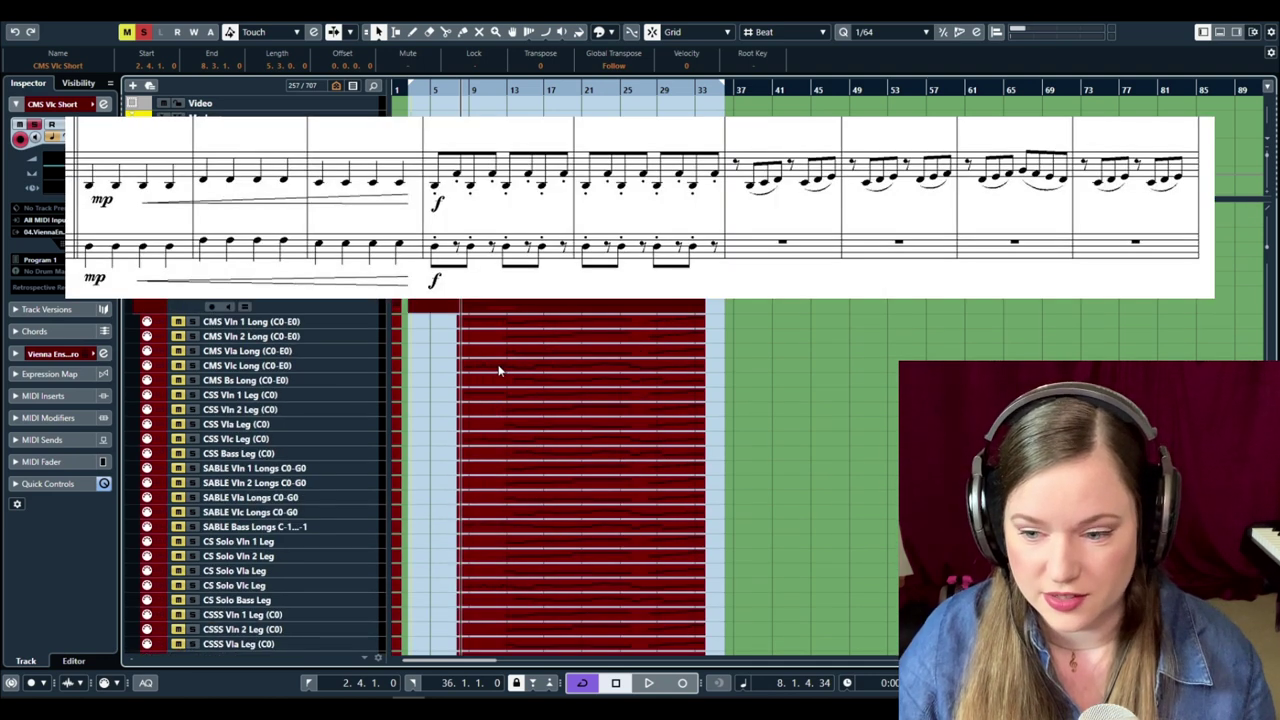
click(499, 368)
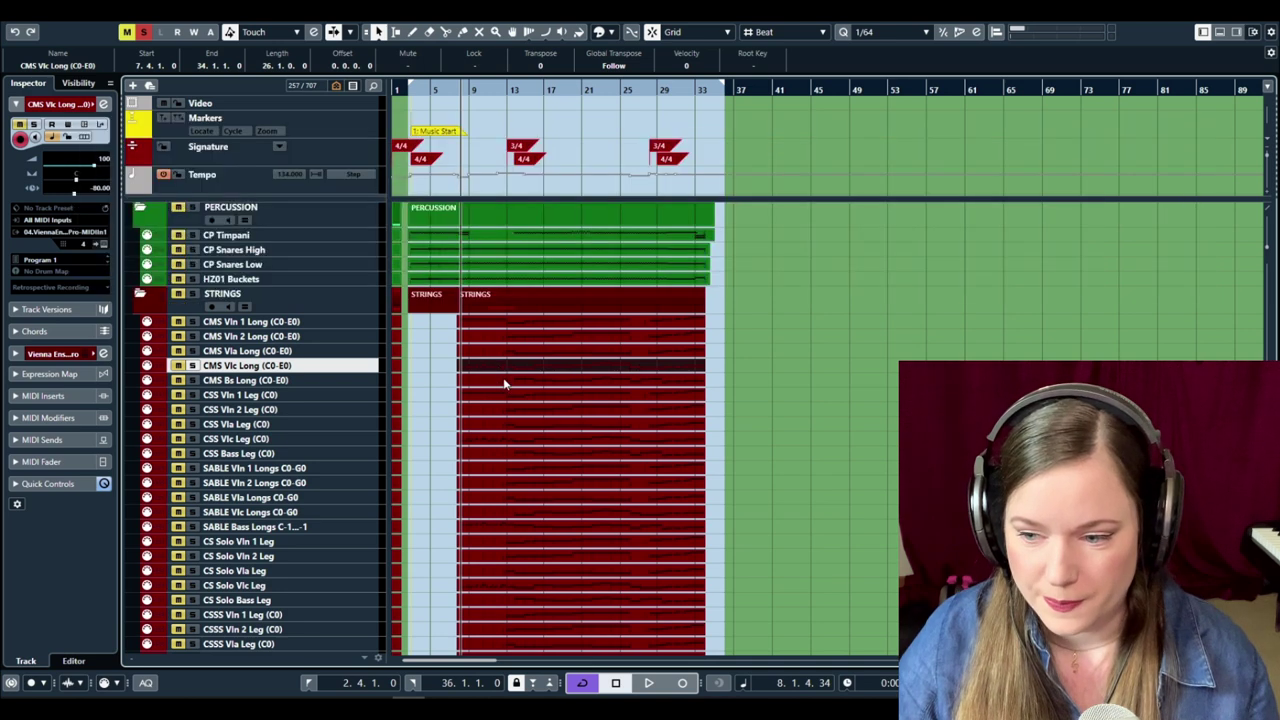
ctrl+click(501, 381)
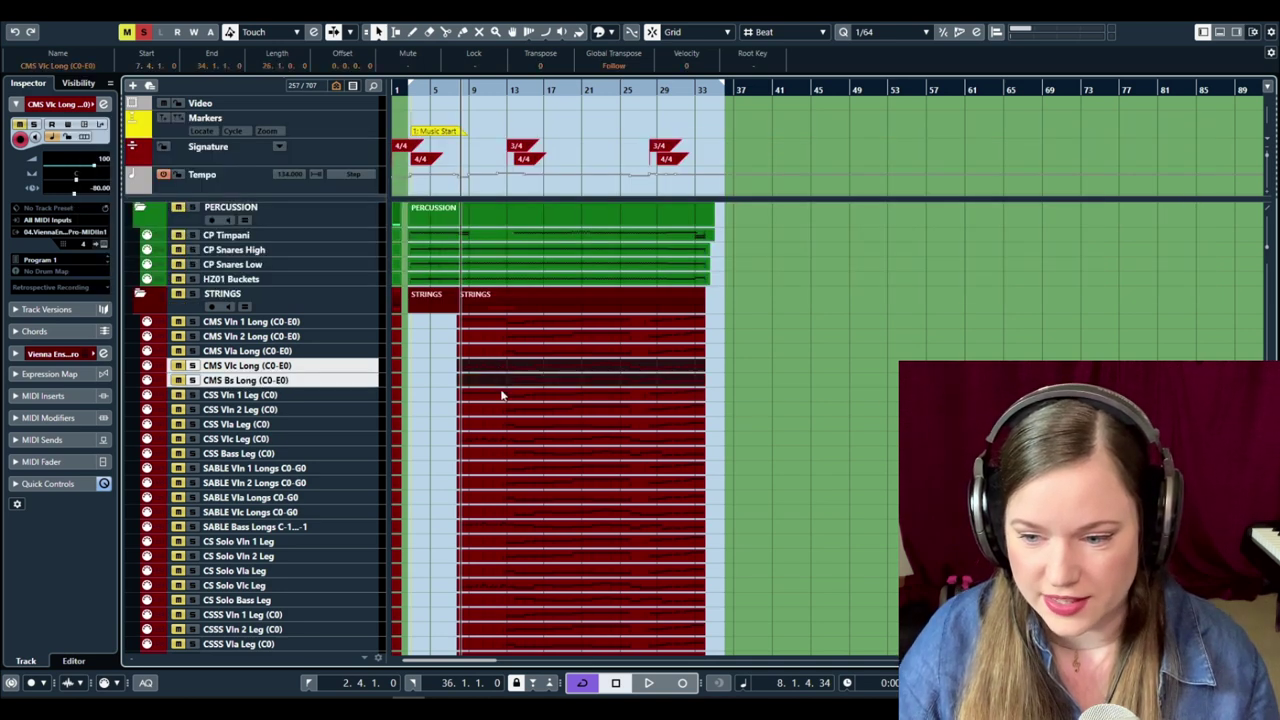
ctrl+click(488, 440)
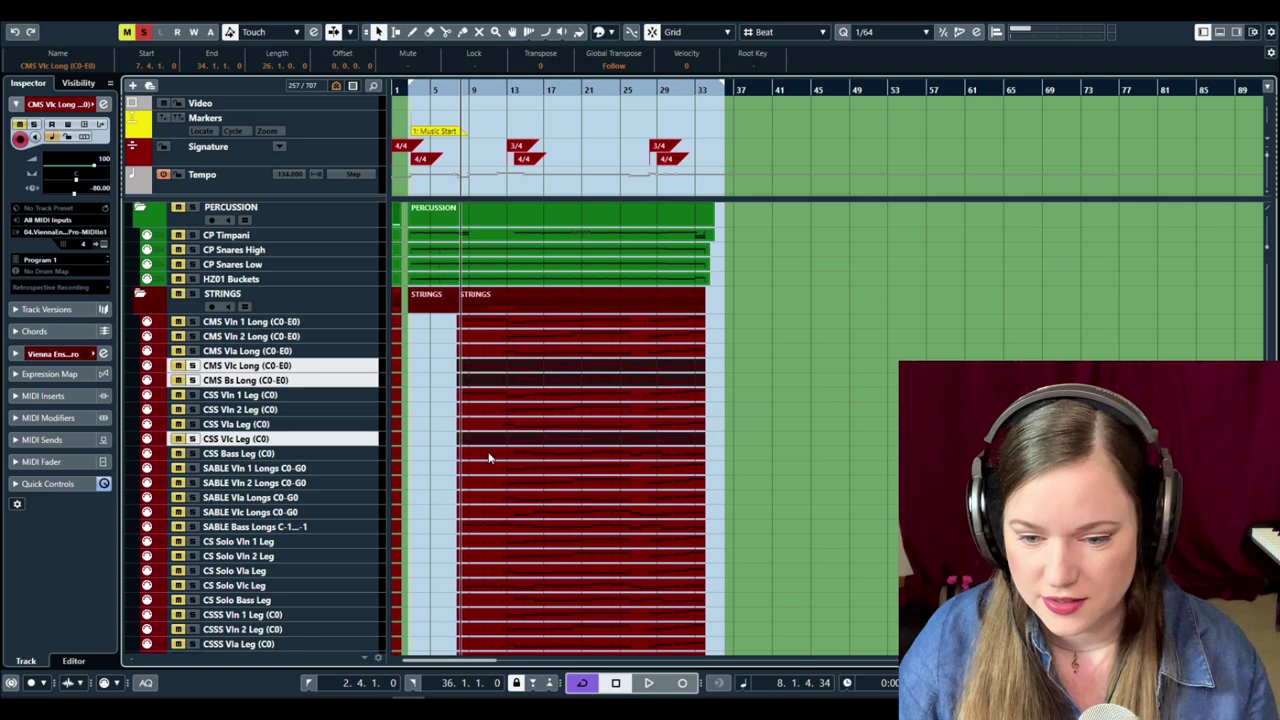
ctrl+click(488, 455)
ctrl+click(485, 517)
ctrl+click(486, 527)
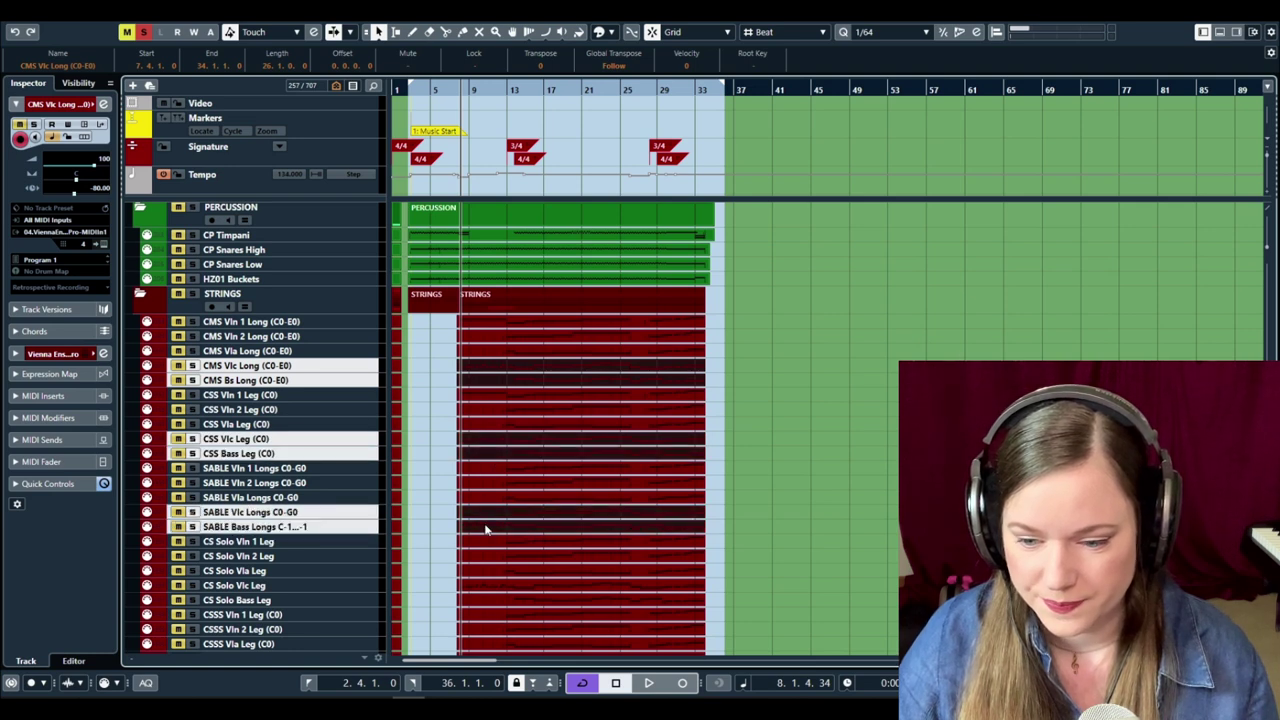
scroll(484, 530, down, 3)
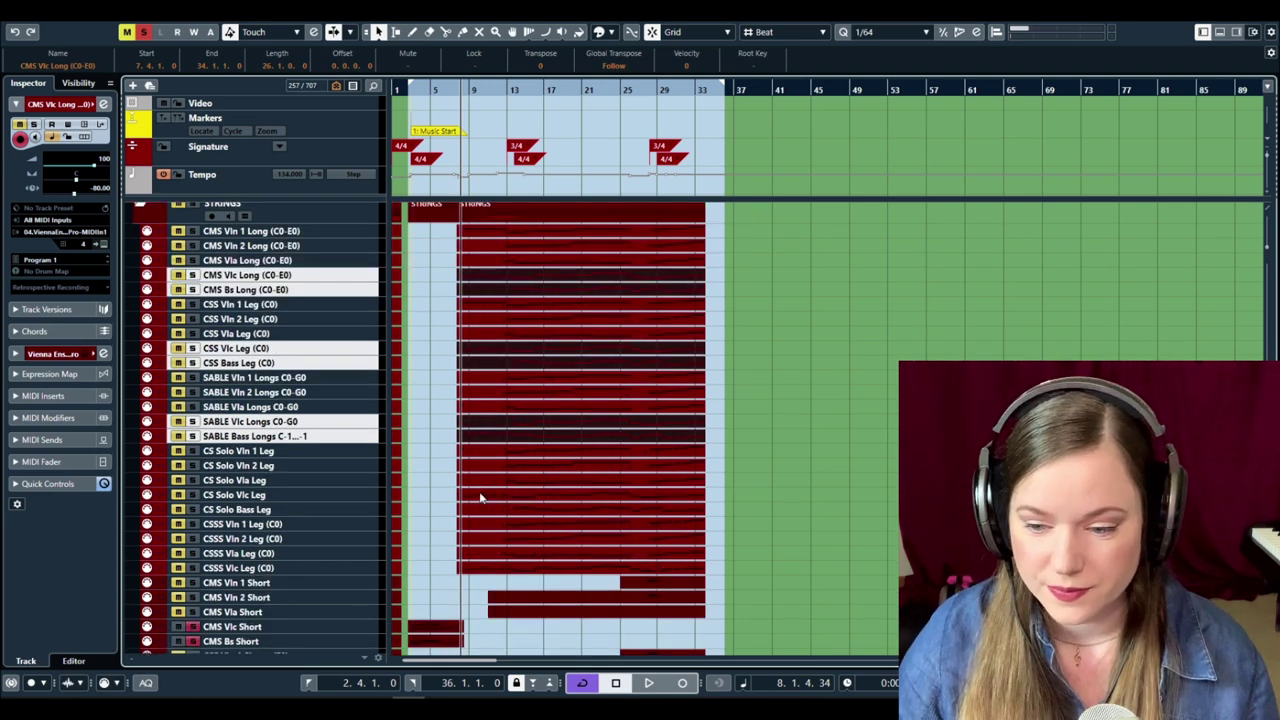
ctrl+click(481, 497)
ctrl+click(483, 511)
scroll(482, 525, down, 6)
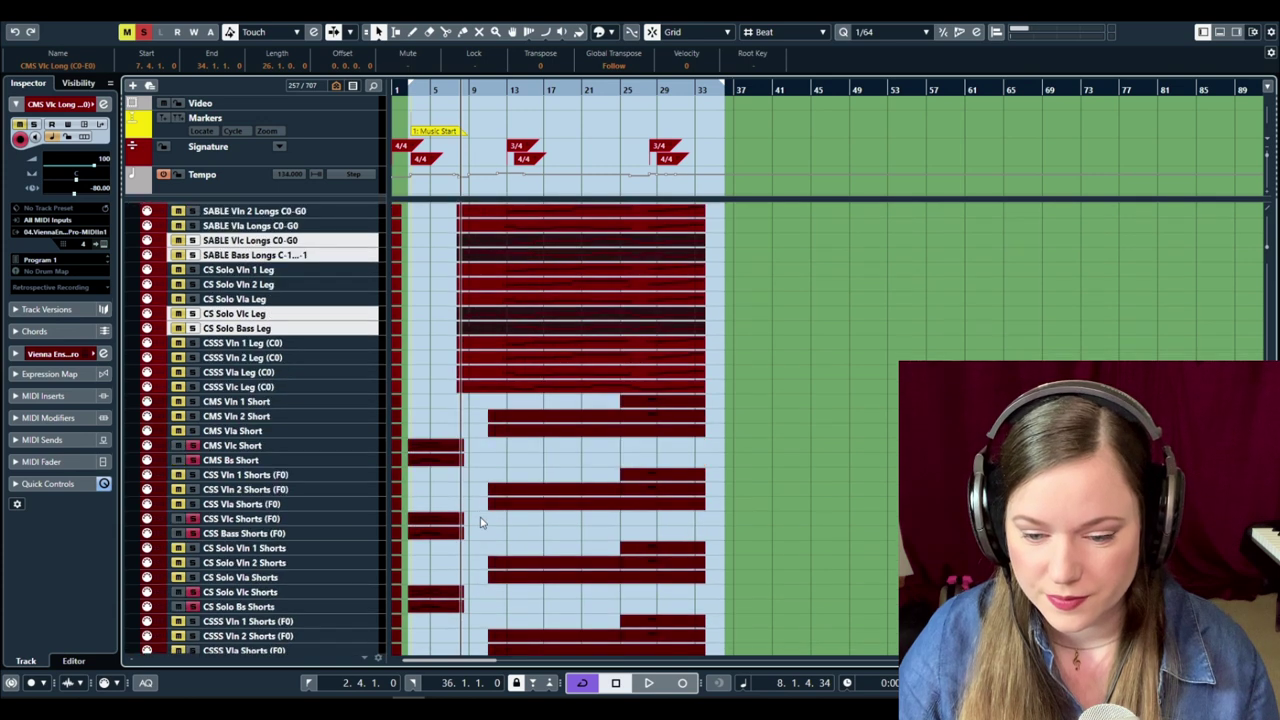
ctrl+click(493, 391)
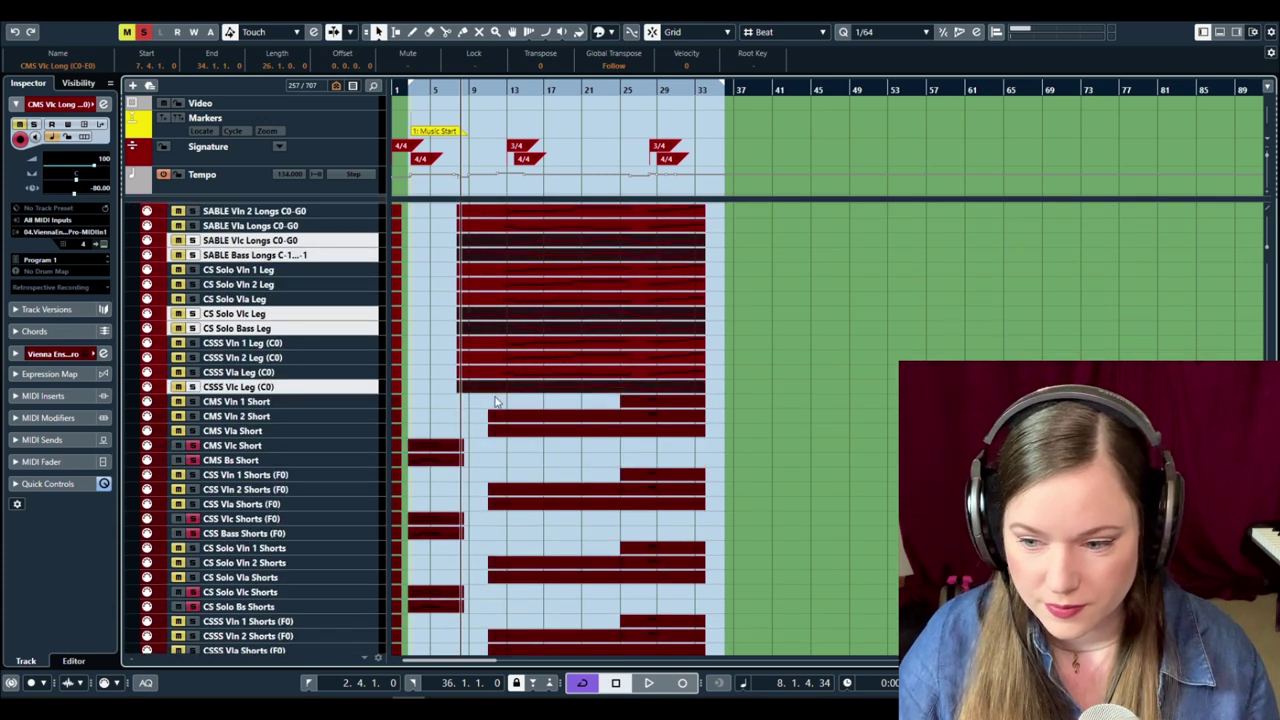
Open the CMS cello long and CMS bass long parts together in the Key Editor.
scroll(497, 405, up, 10)
click(474, 457)
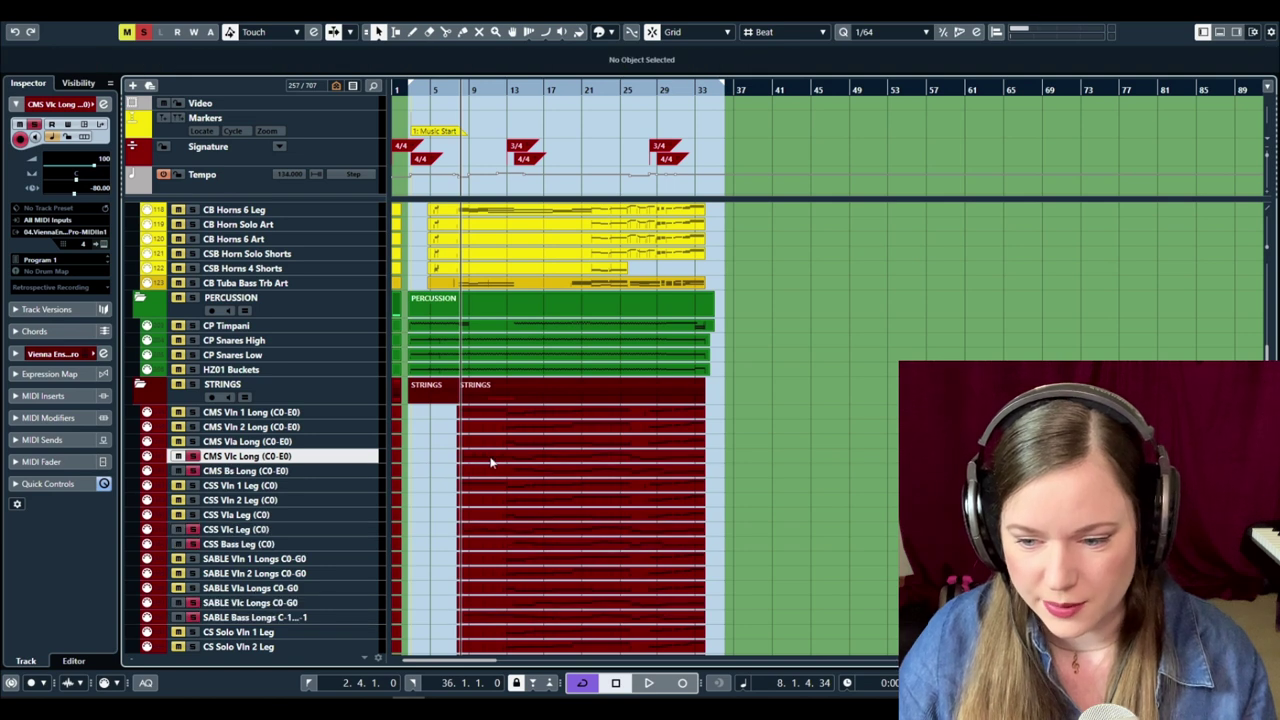
click(490, 458)
click(505, 467)
click(504, 459)
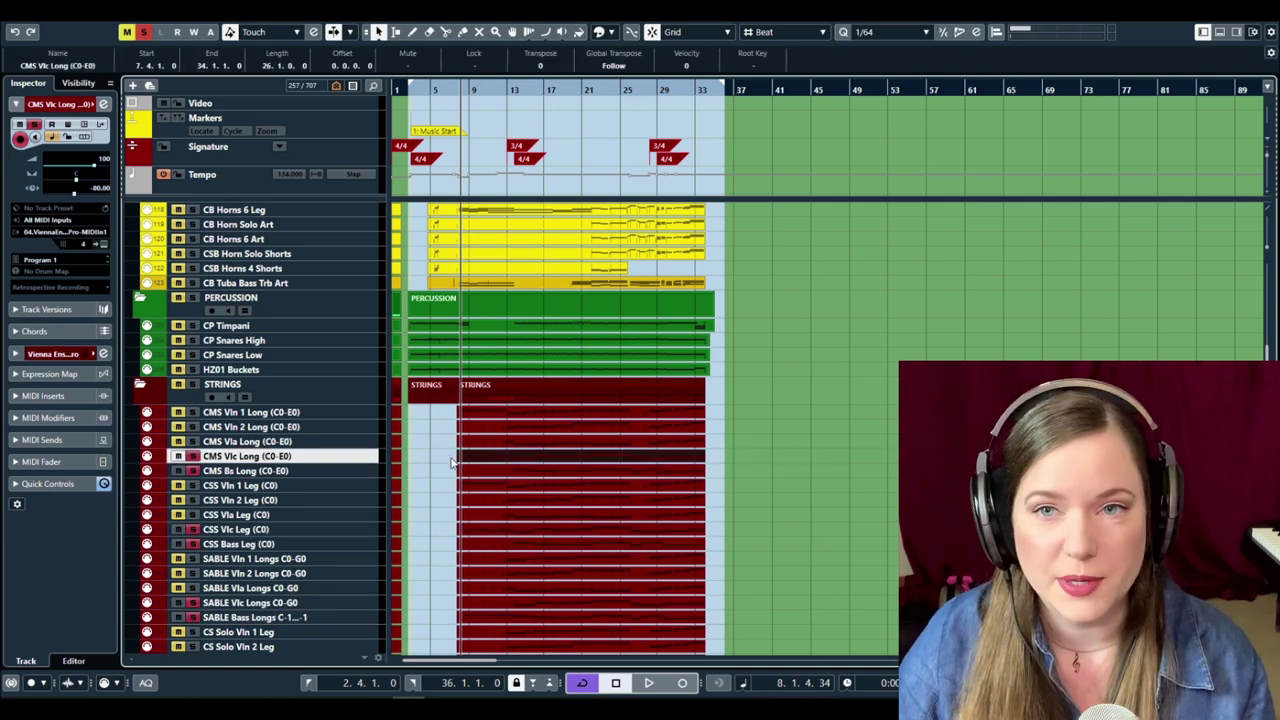
shift+click(486, 473)
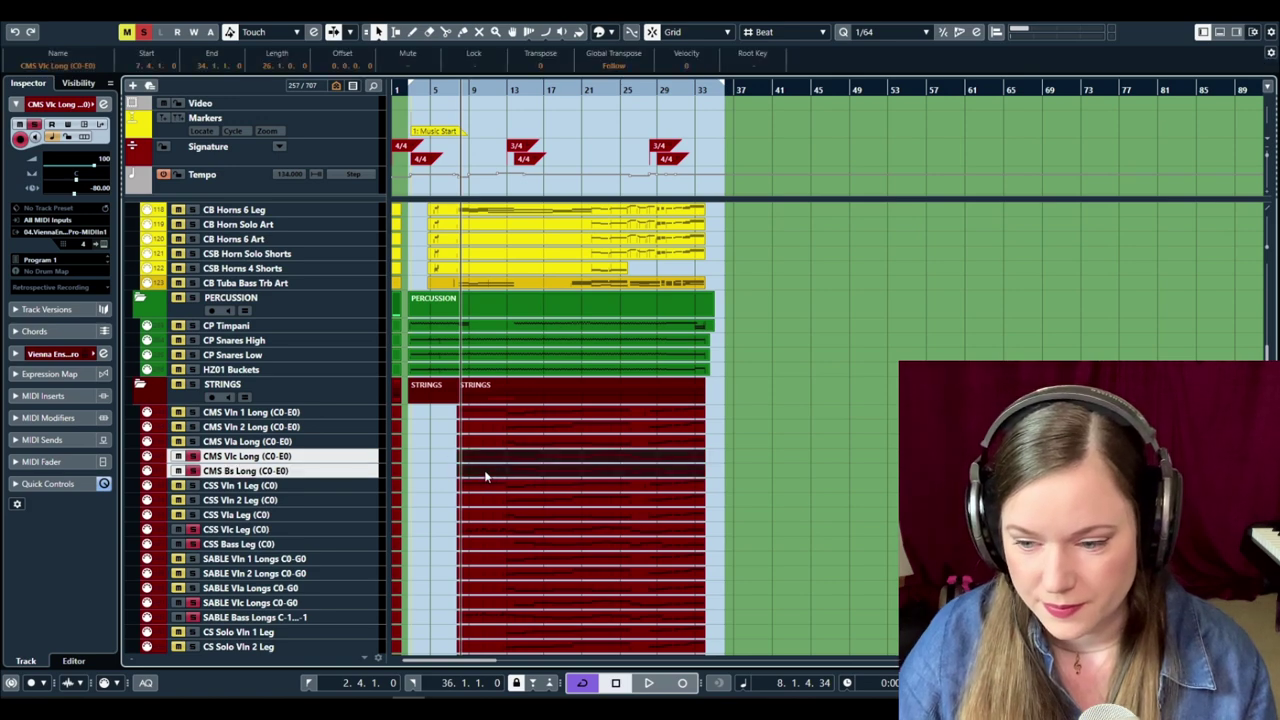
double_click(486, 476)
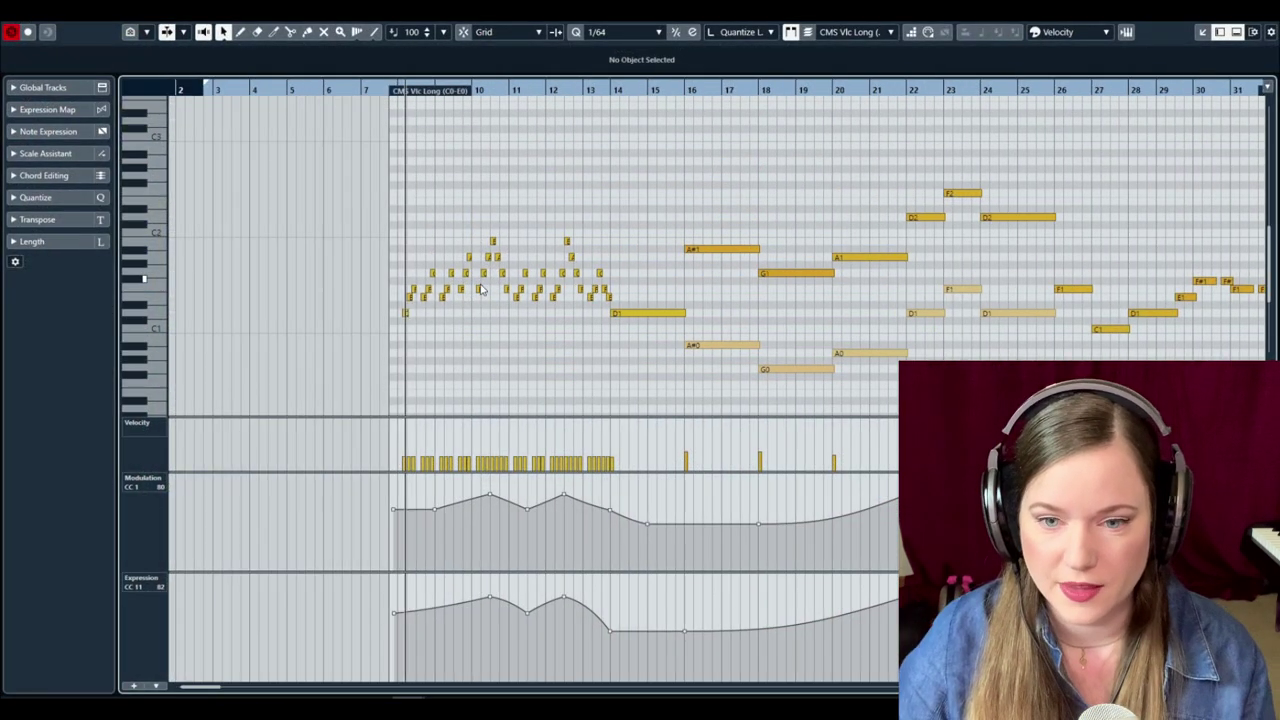
Play the CMS cello and bass long parts from about bar 8 with auto-scroll on, examining their notes, modulation and expression curves.
drag(384, 87, 408, 105)
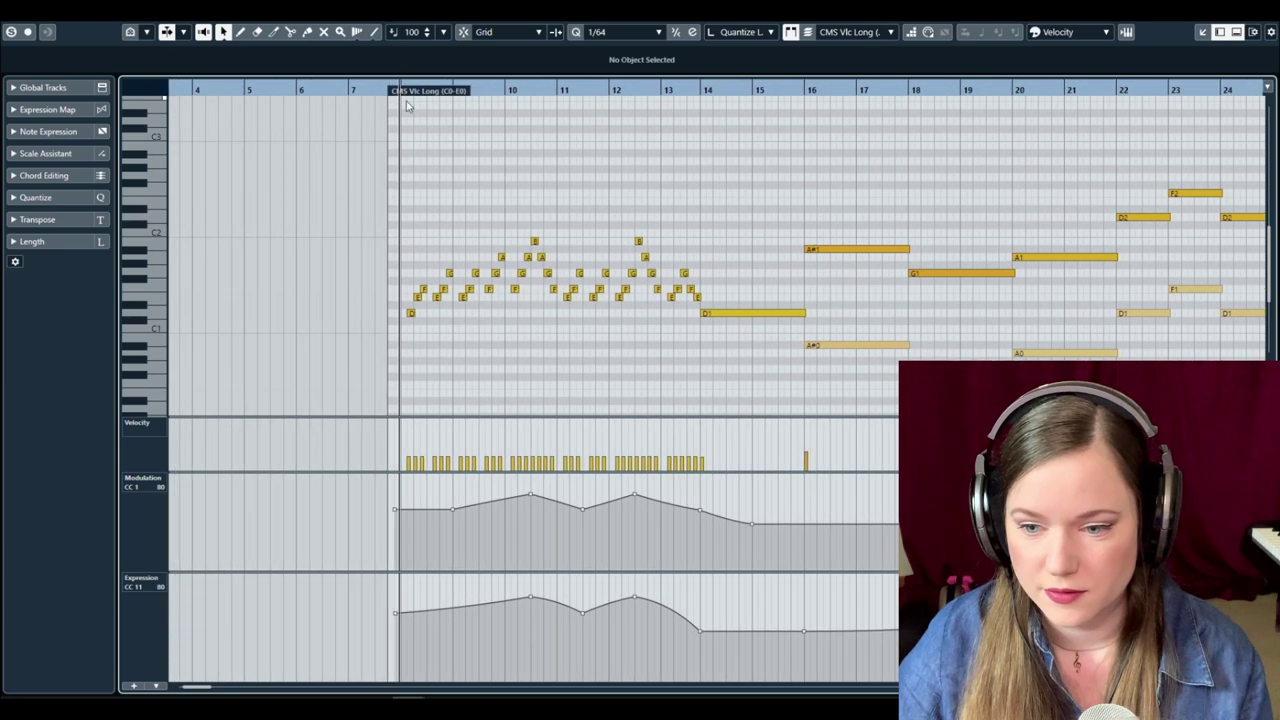
key(space)
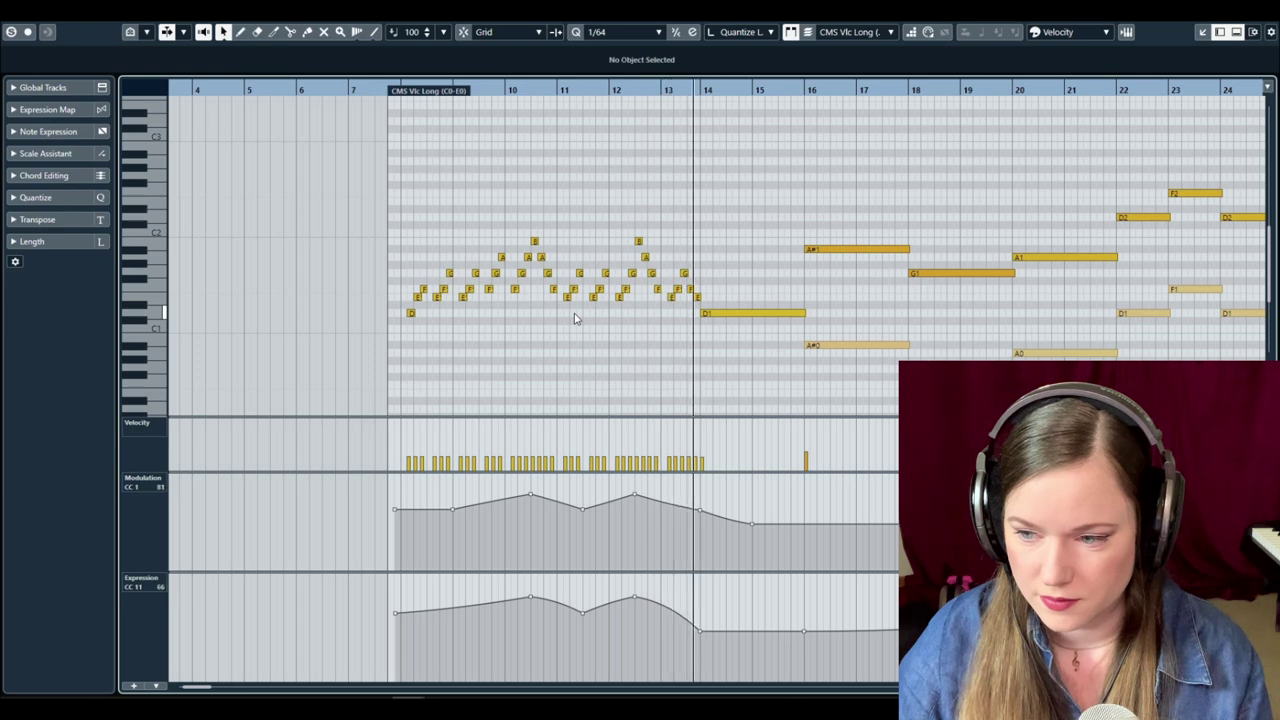
key(f)
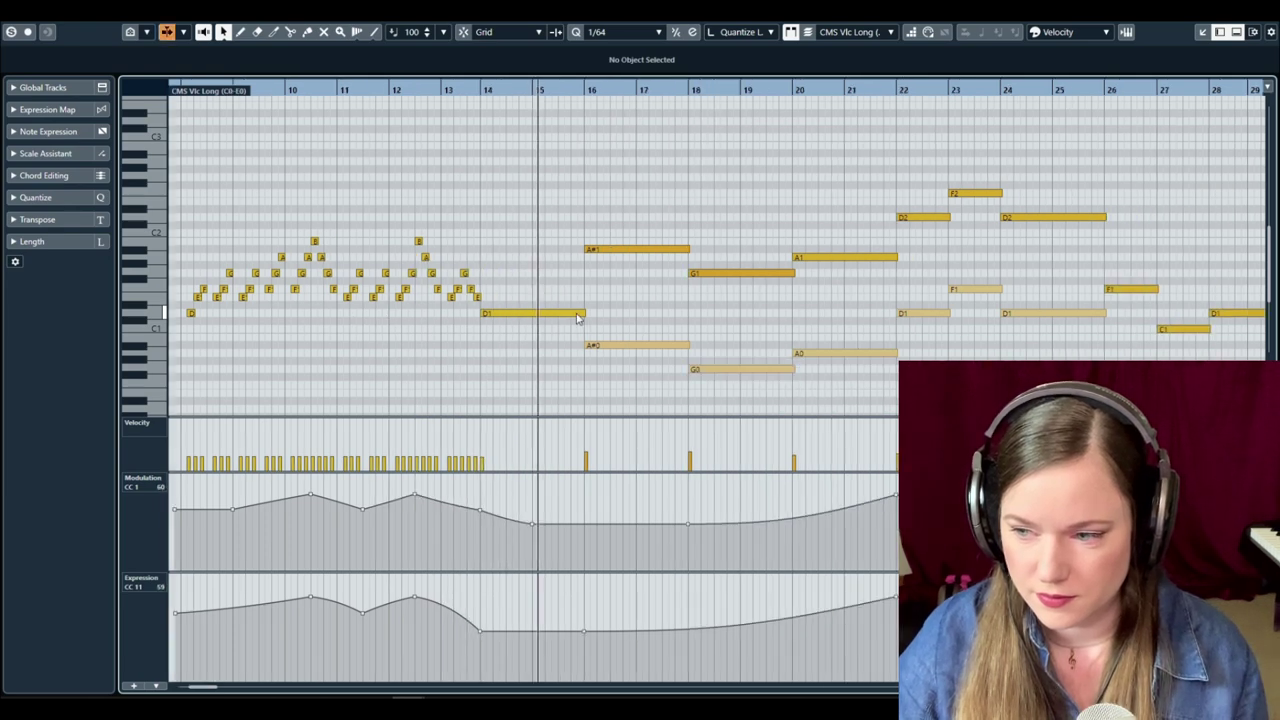
key(g)
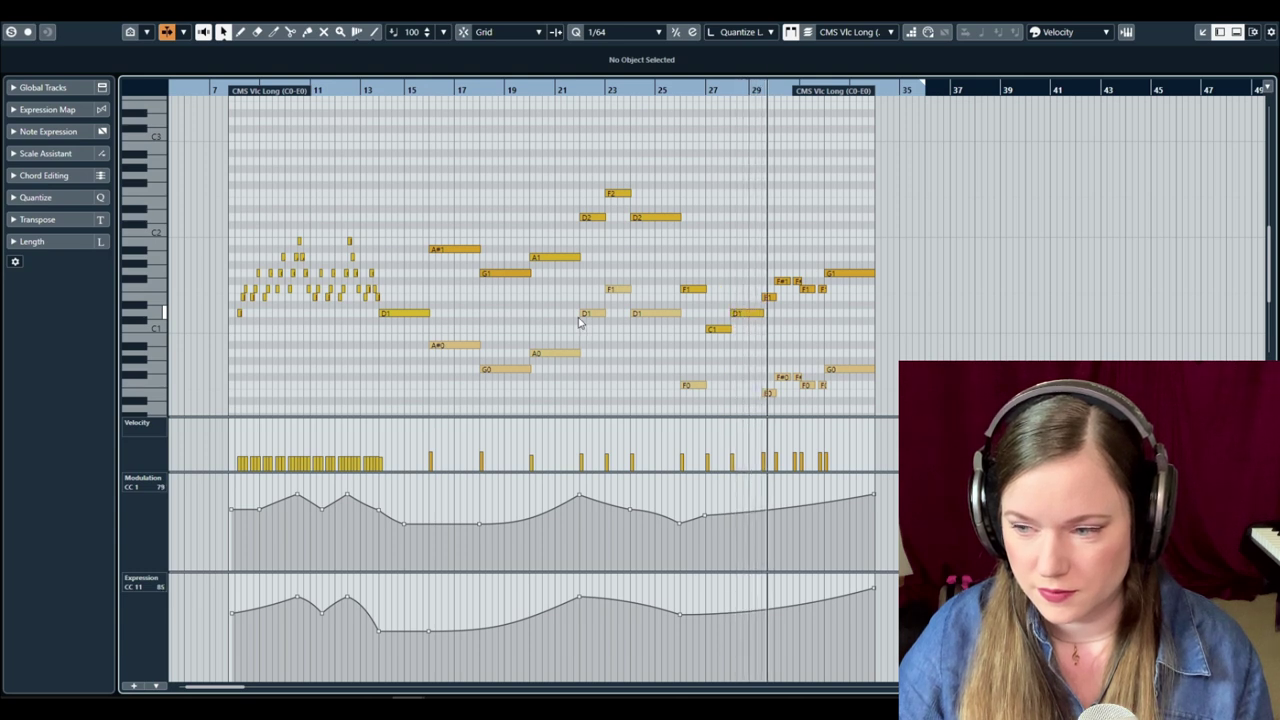
click(583, 90)
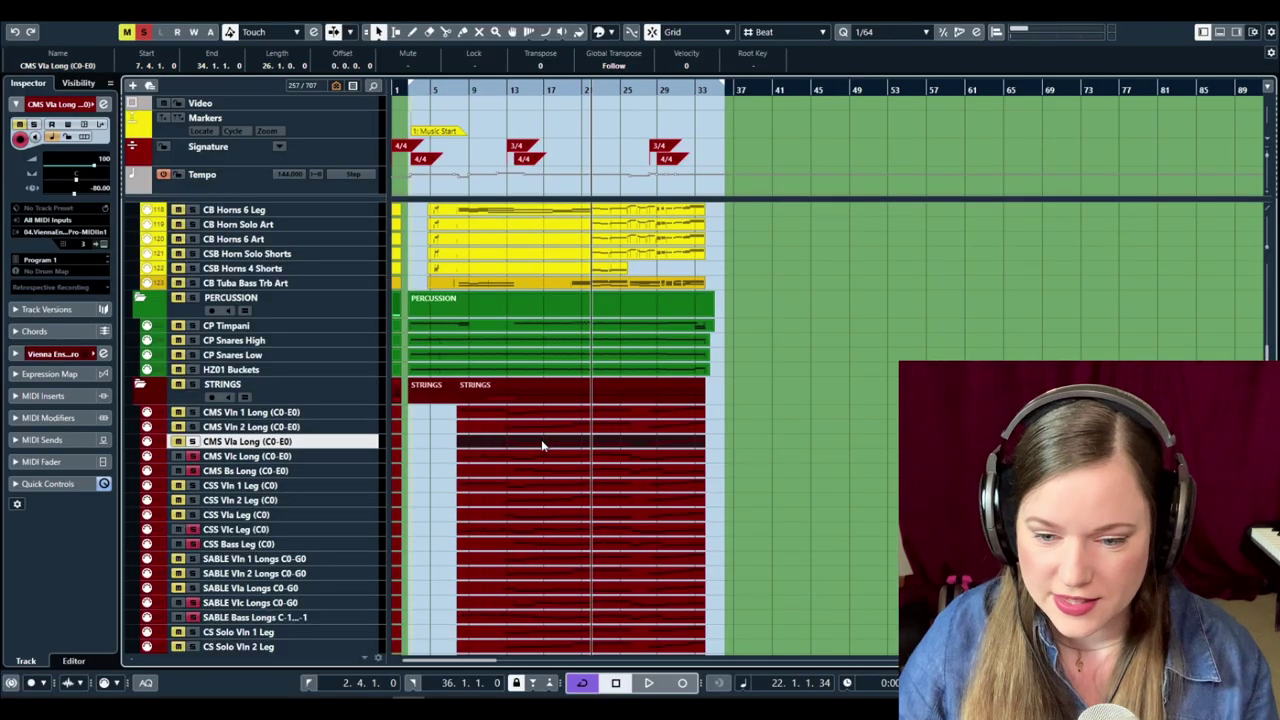
Solo the CMS and CSS cello tremolo tracks and open their parts together in the Key Editor.
scroll(541, 446, down, 15)
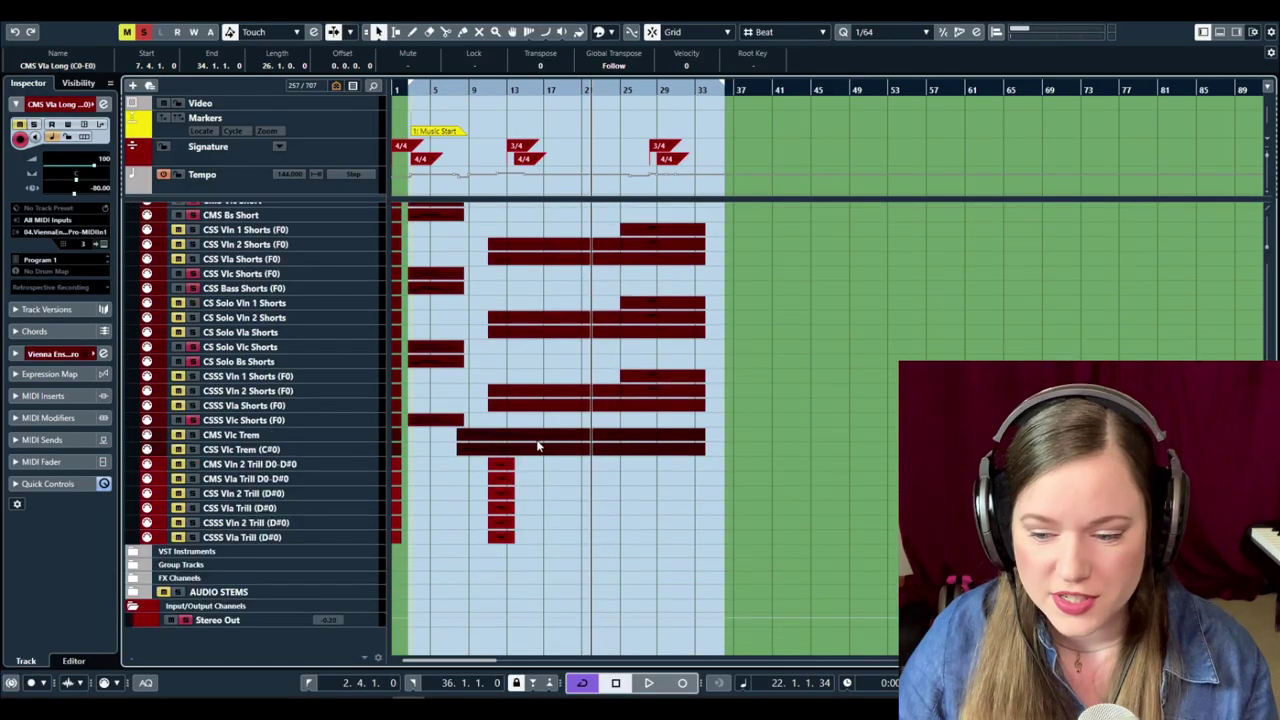
drag(435, 431, 474, 460)
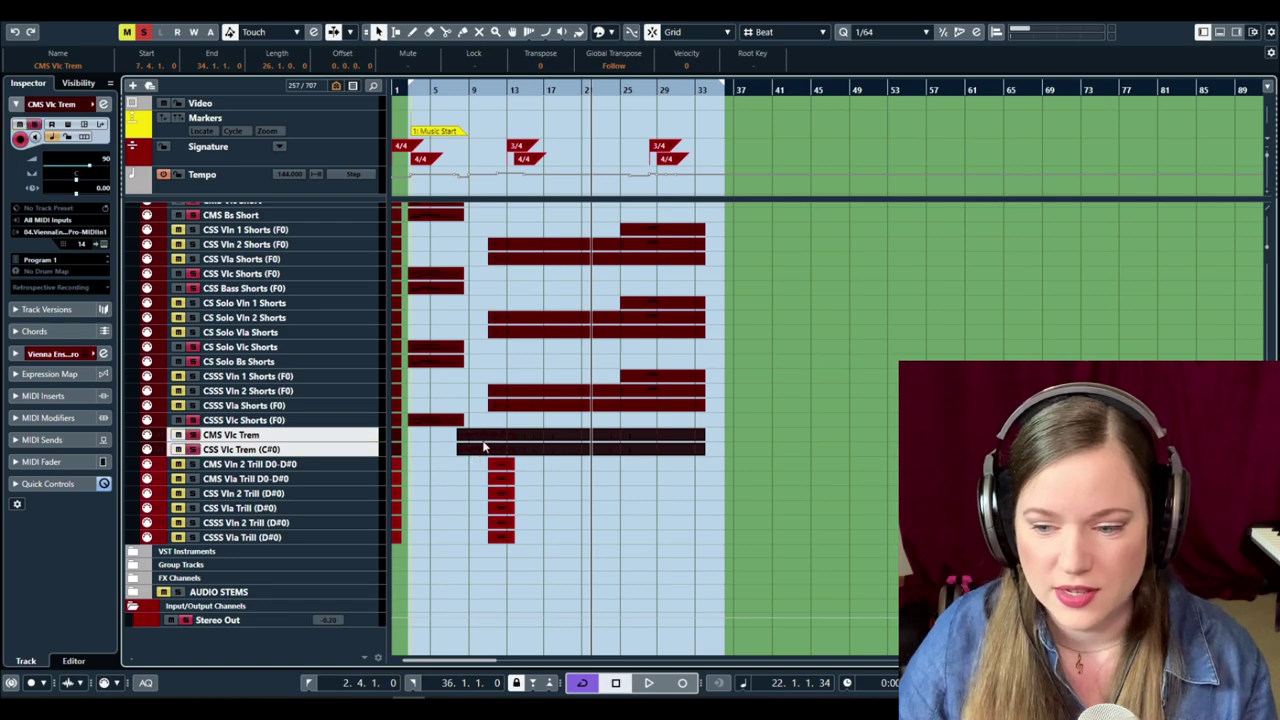
double_click(489, 455)
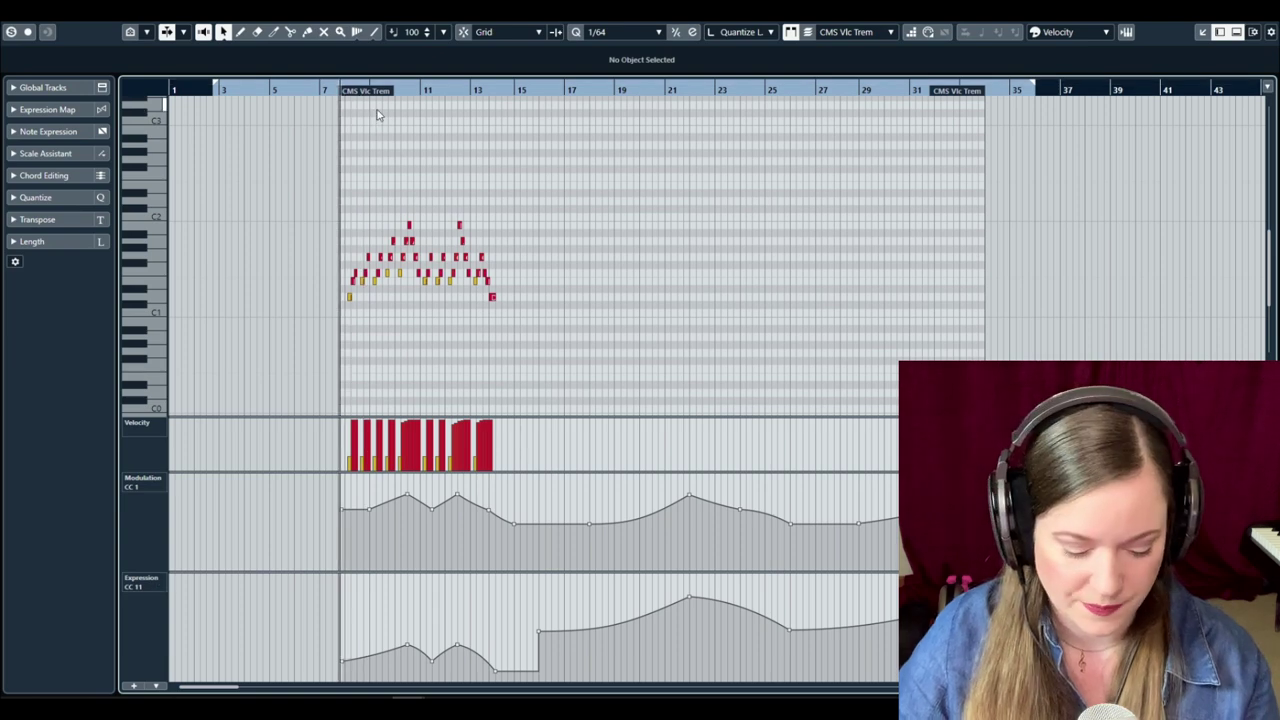
Examine and audition the cello tremolo notes, velocities and controller curves in bars 8 to 14, and close the Key Editor.
key(h)
key(h)
key(h)
key(h)
key(h)
scroll(453, 262, right, 2)
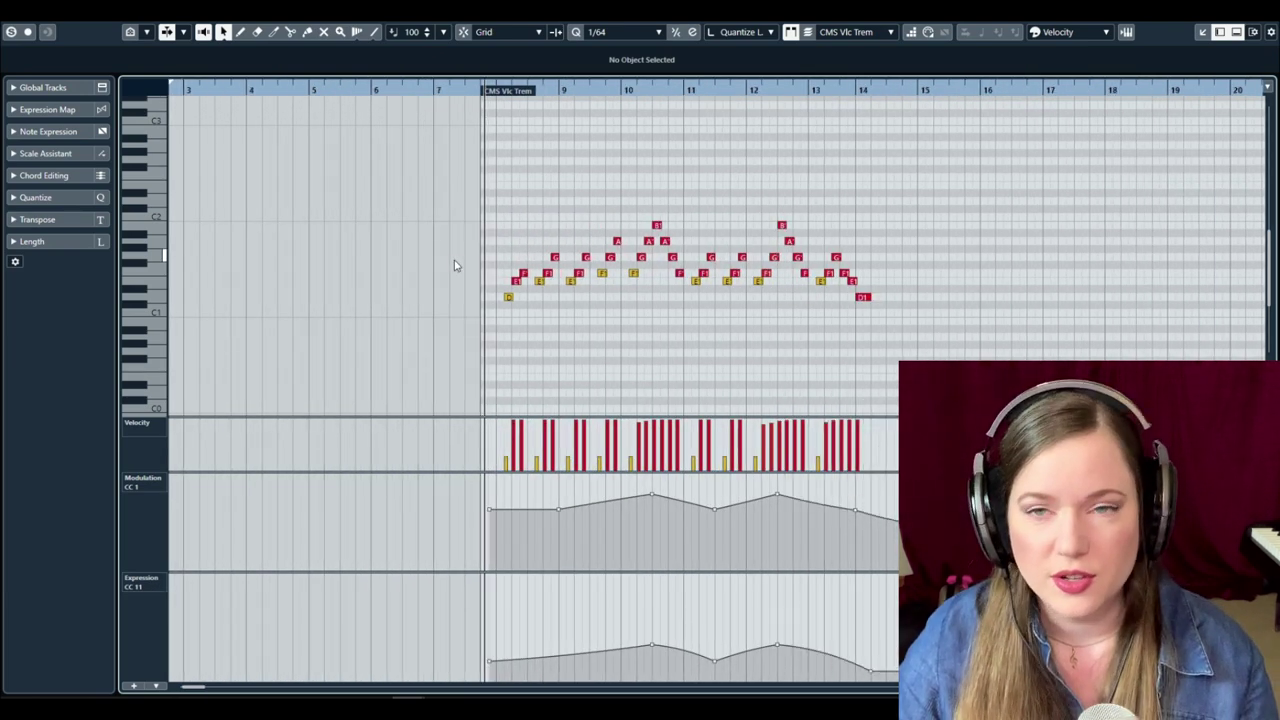
scroll(453, 262, right, 2)
scroll(455, 272, up, 2)
scroll(456, 276, down, 2)
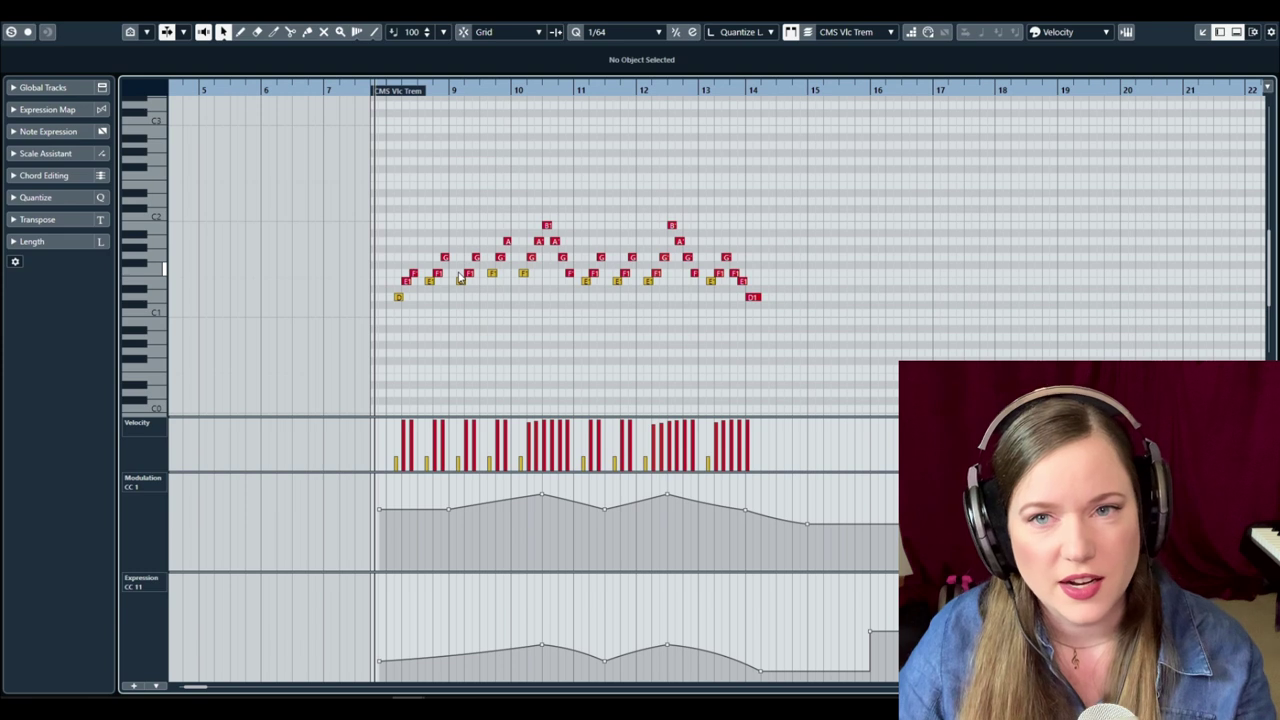
scroll(460, 278, right, 2)
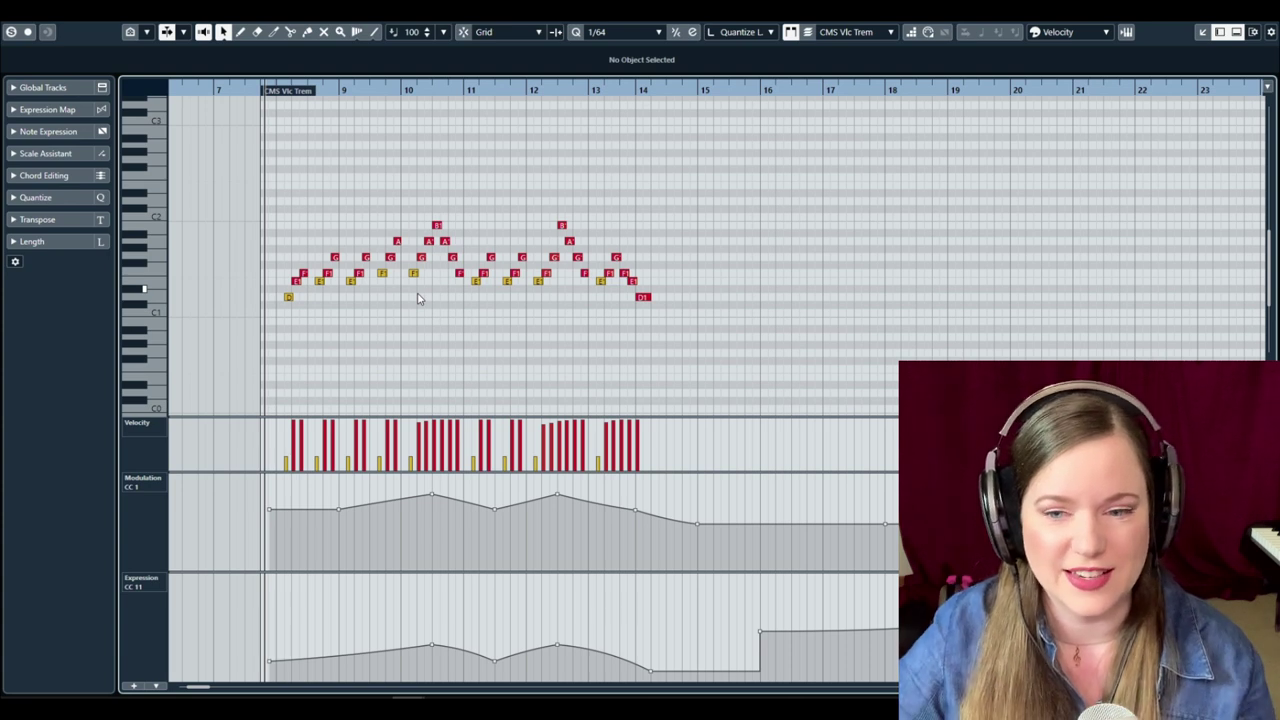
key(space)
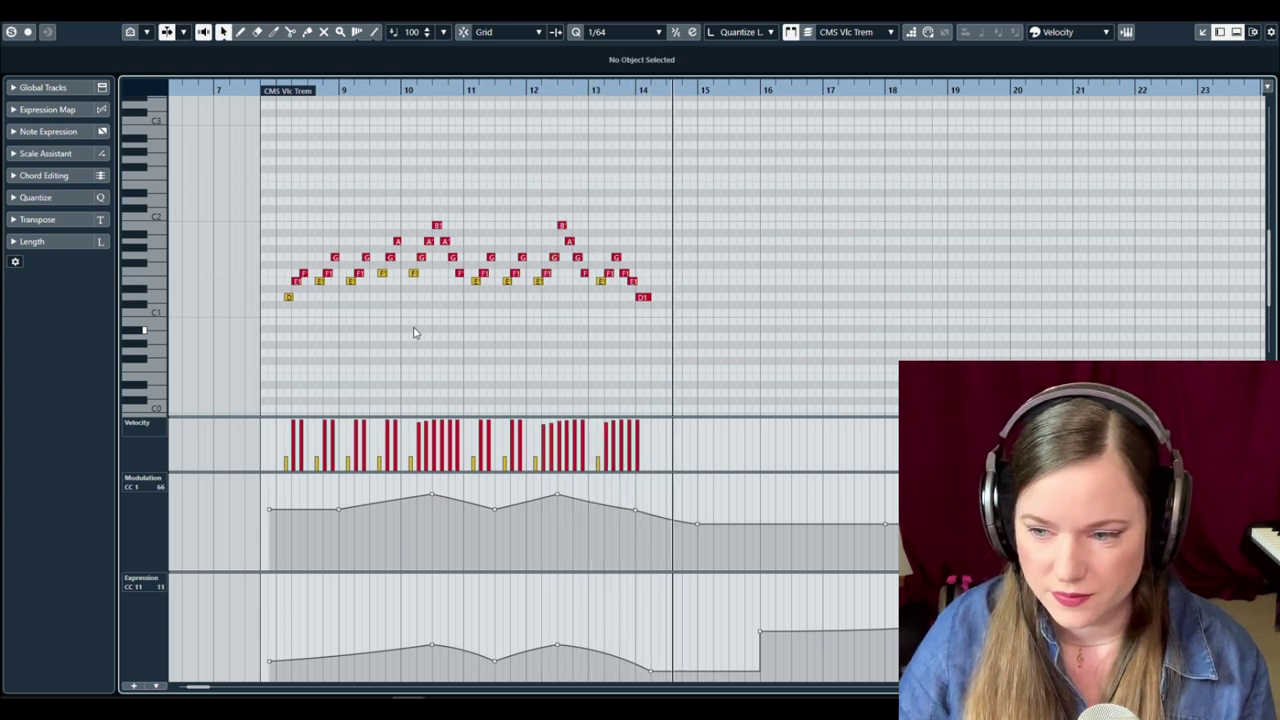
key(space)
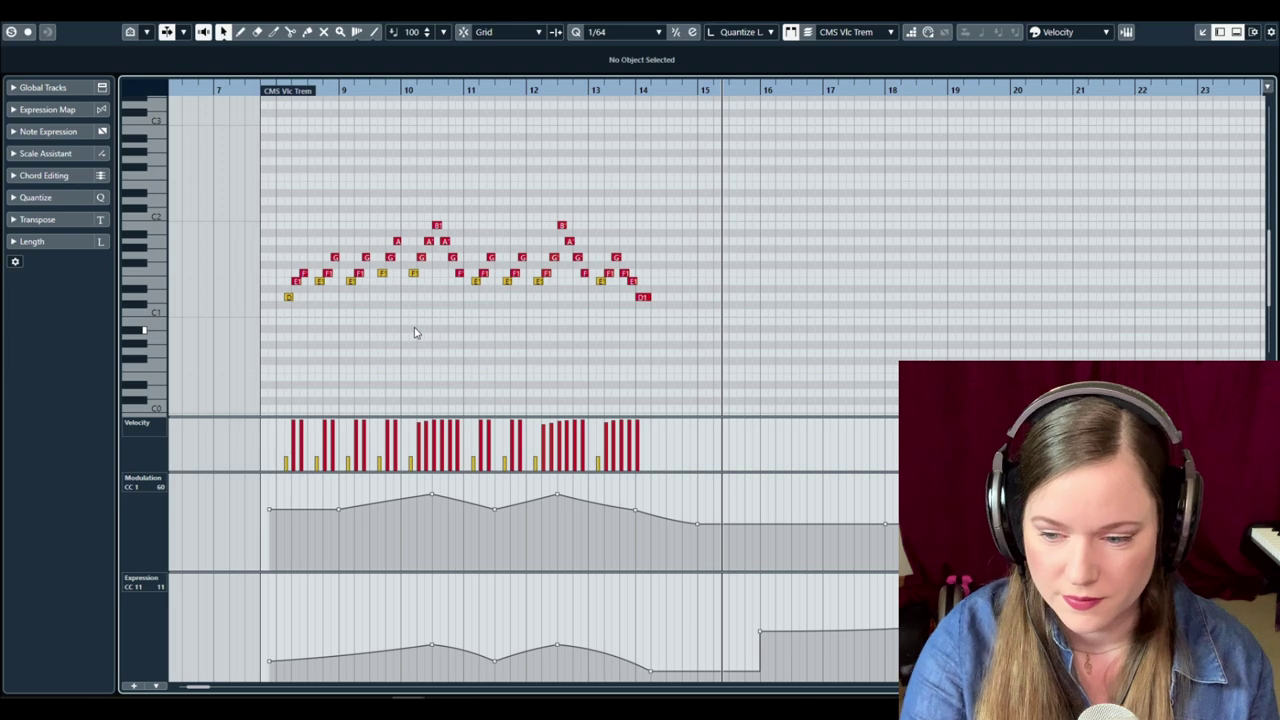
key(Return)
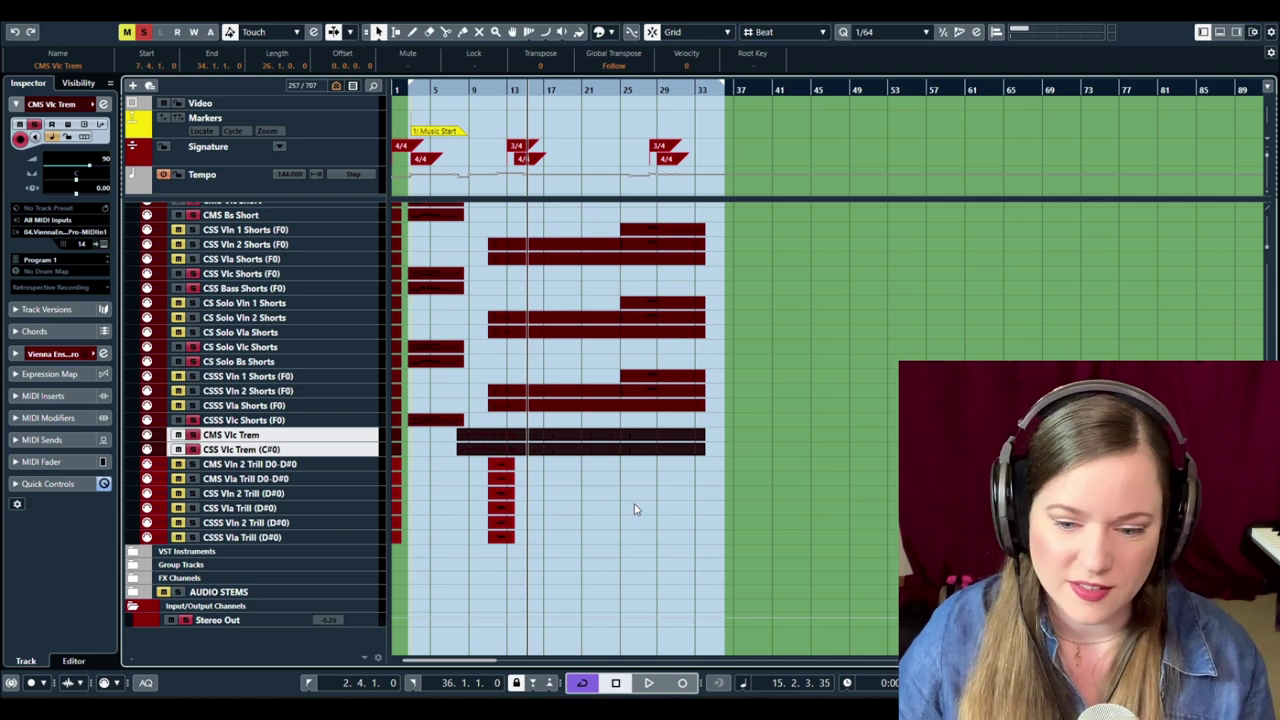
Solo the CMS, CSS, CS Solo and CSSS second violin and viola short tracks.
scroll(634, 505, up, 8)
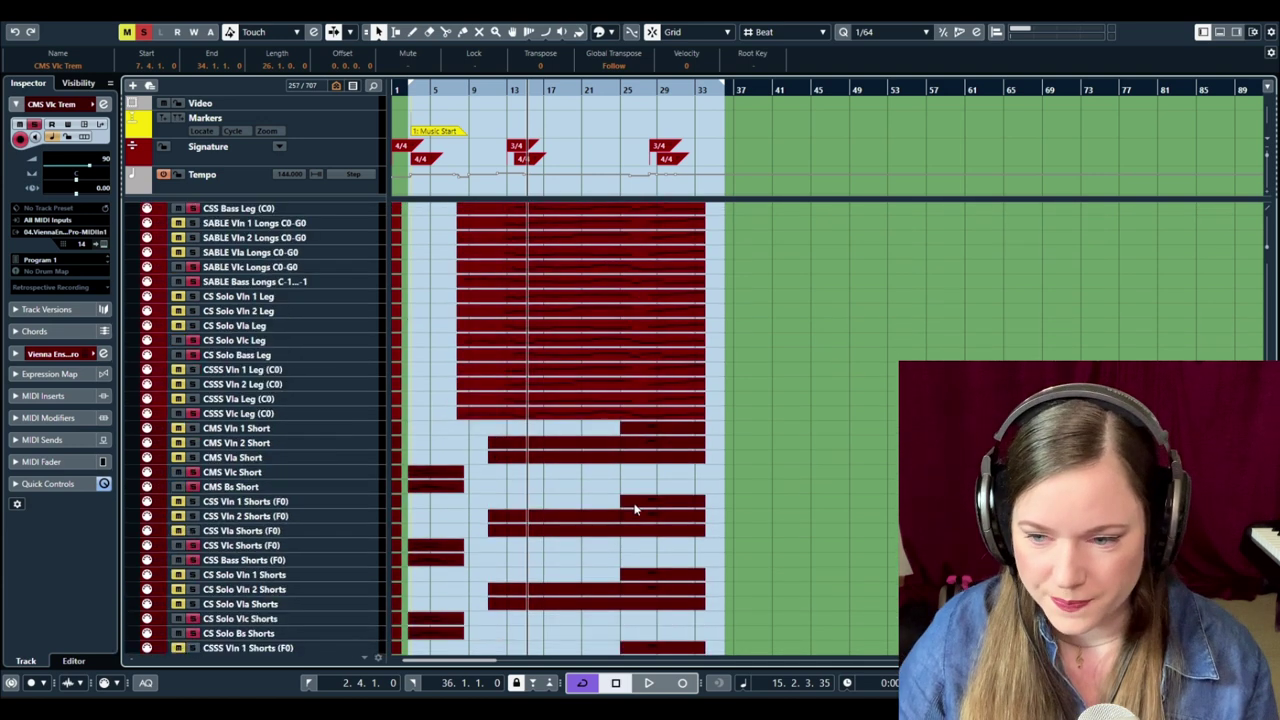
scroll(634, 498, down, 8)
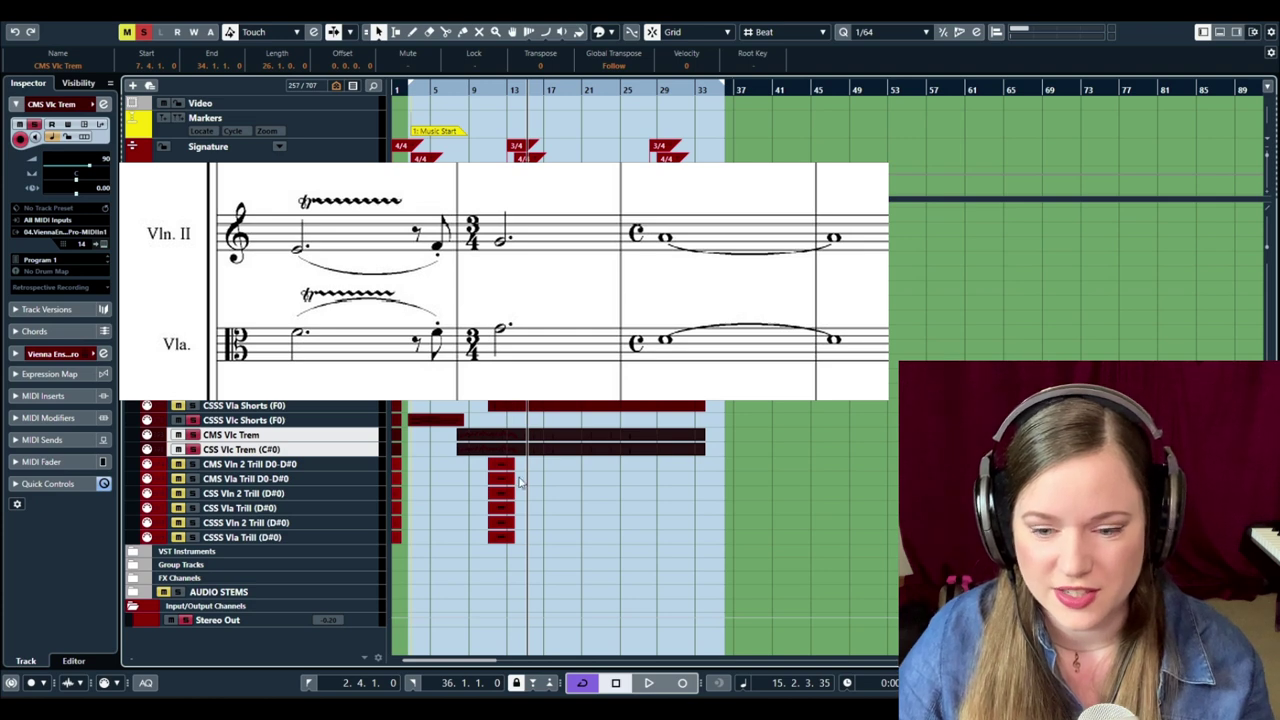
scroll(572, 515, up, 6)
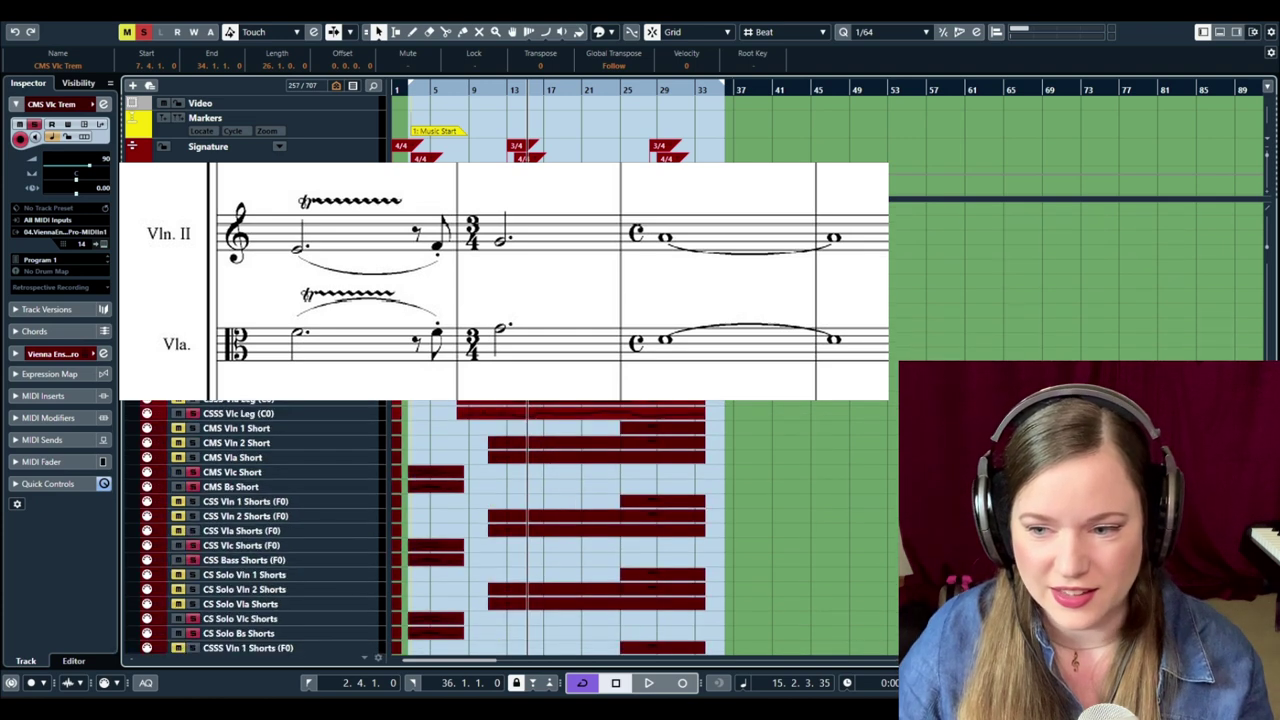
drag(484, 442, 527, 608)
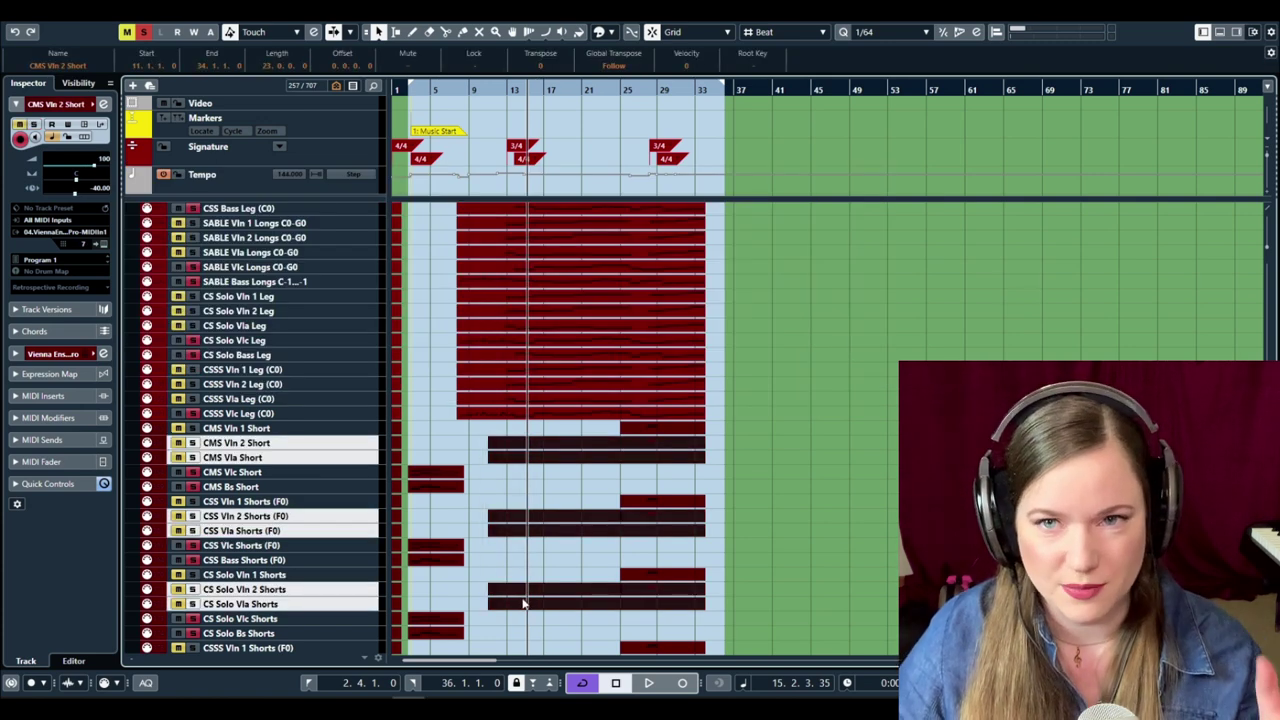
scroll(522, 603, down, 6)
drag(512, 412, 514, 414)
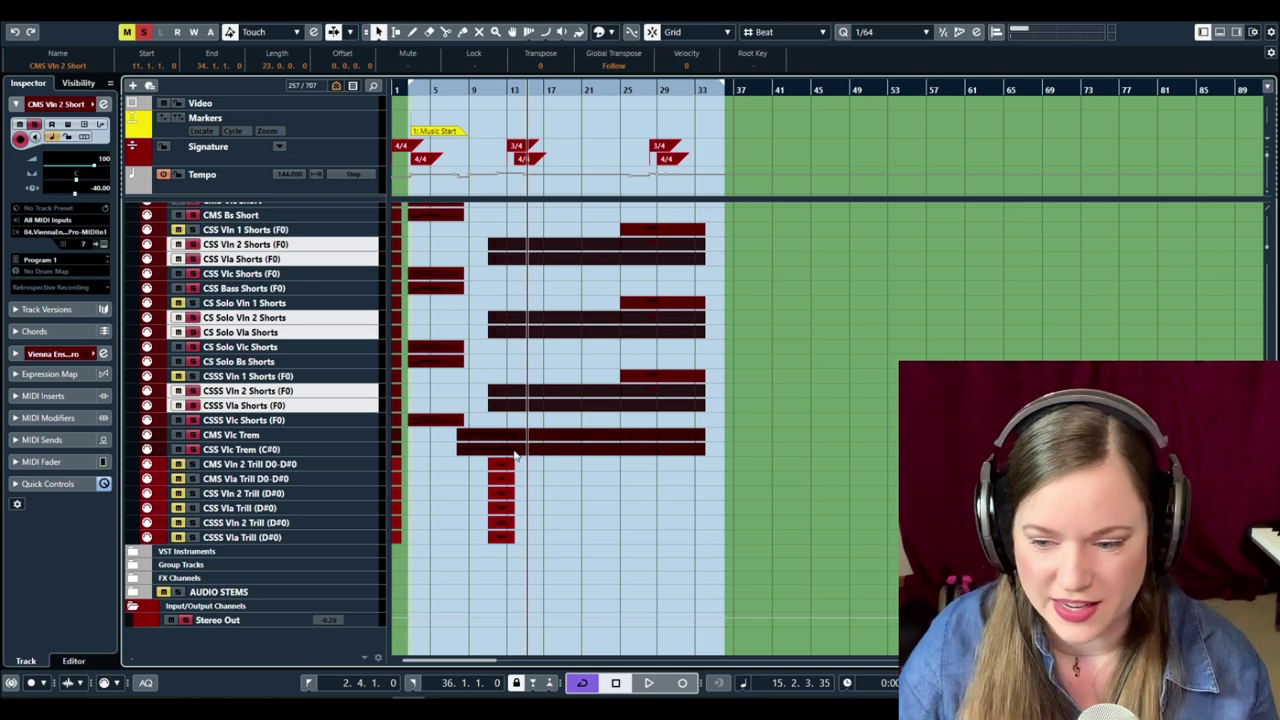
Also solo the second violin and viola trill tracks and the long or legato tracks of both sections, including CSSS Vln 2 Leg.
drag(478, 470, 550, 555)
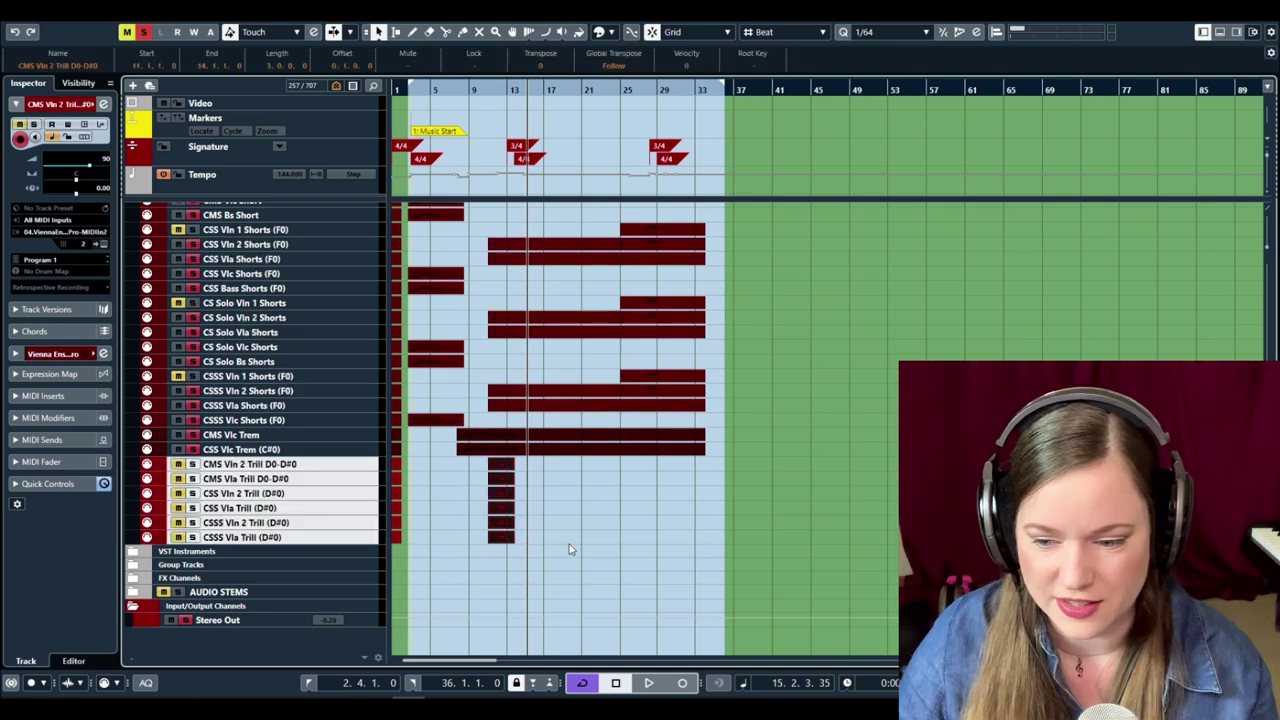
scroll(591, 530, up, 10)
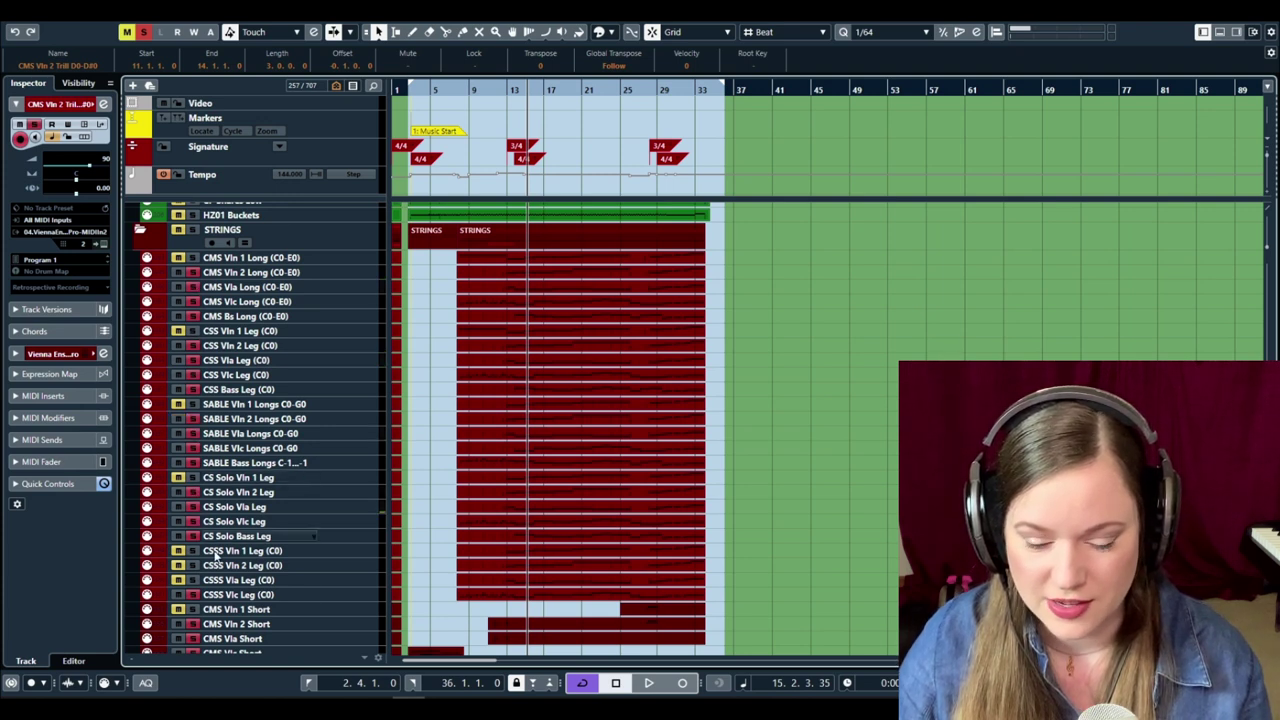
click(193, 566)
Play the soloed strings from about bar 10 and look over the string tracks during playback.
scroll(193, 566, down, 6)
click(484, 90)
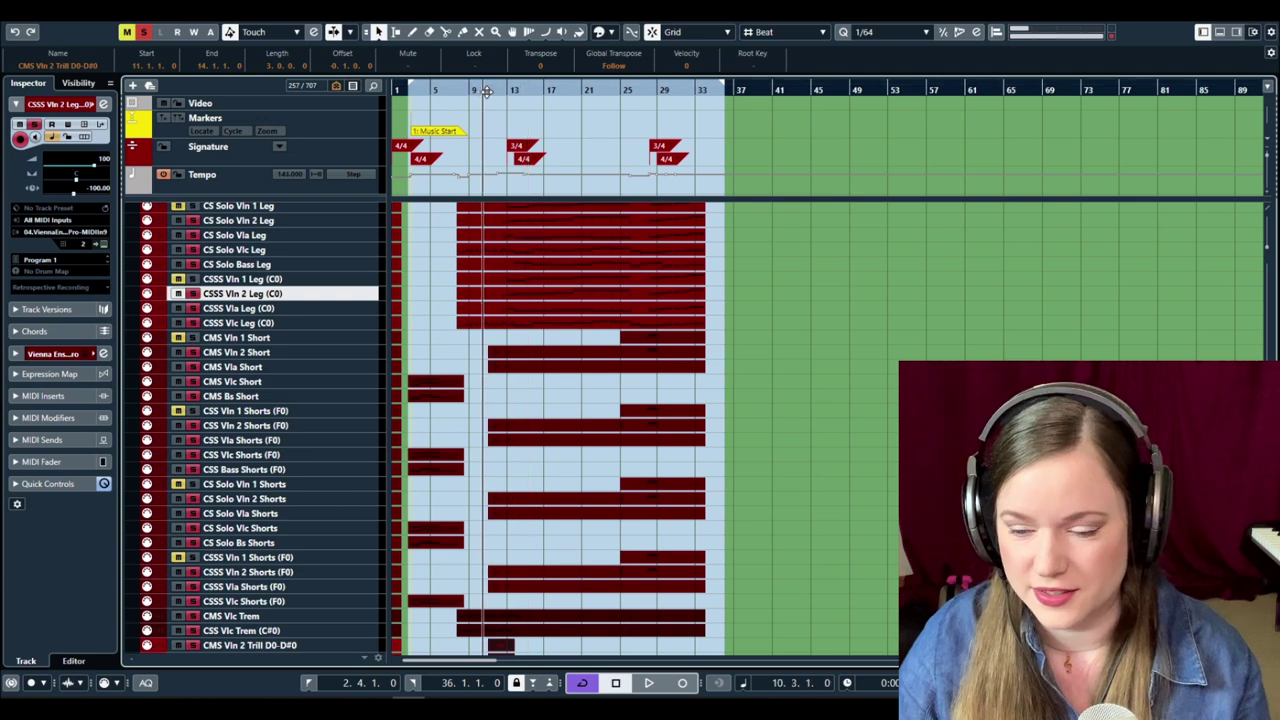
key(space)
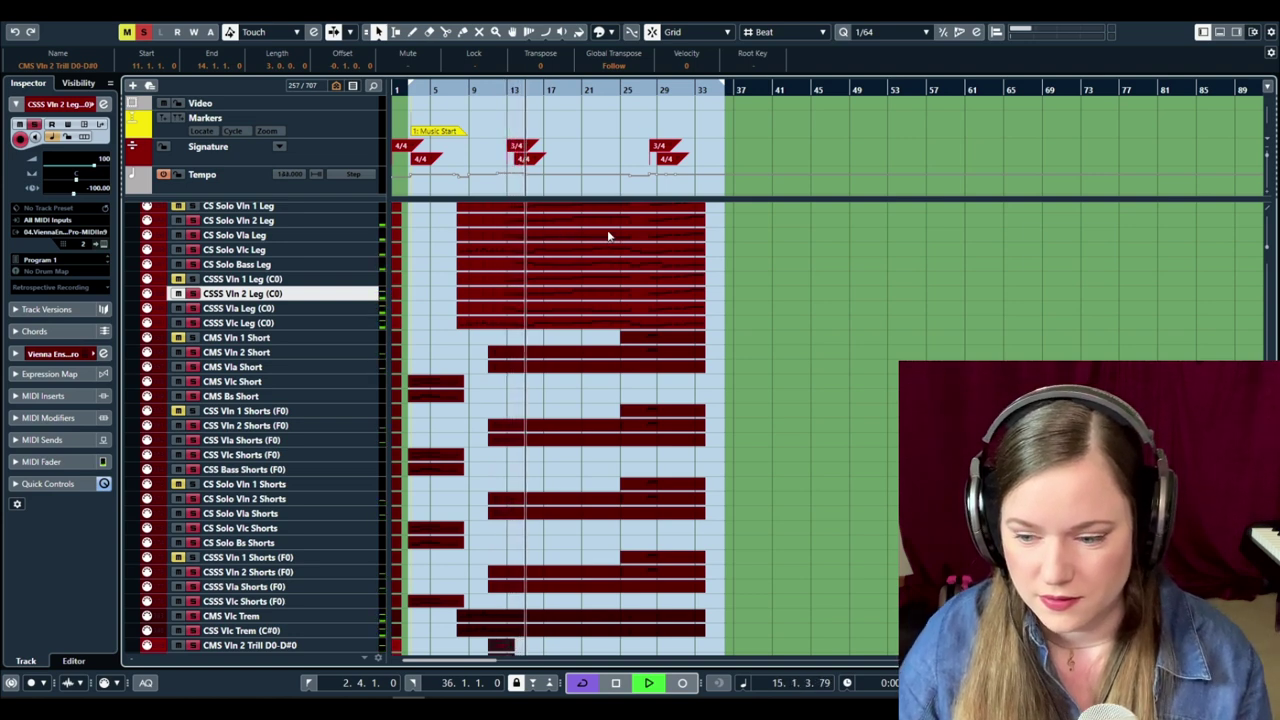
scroll(607, 236, down, 5)
scroll(607, 236, up, 12)
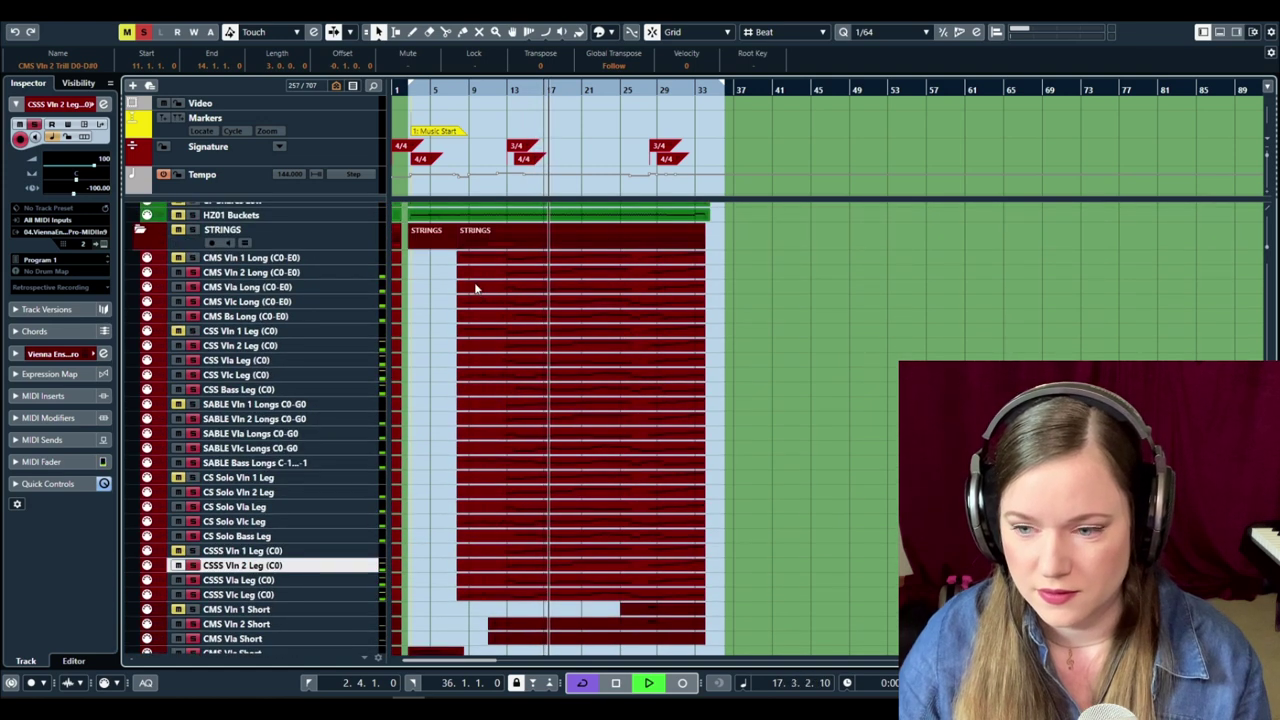
scroll(481, 276, down, 2)
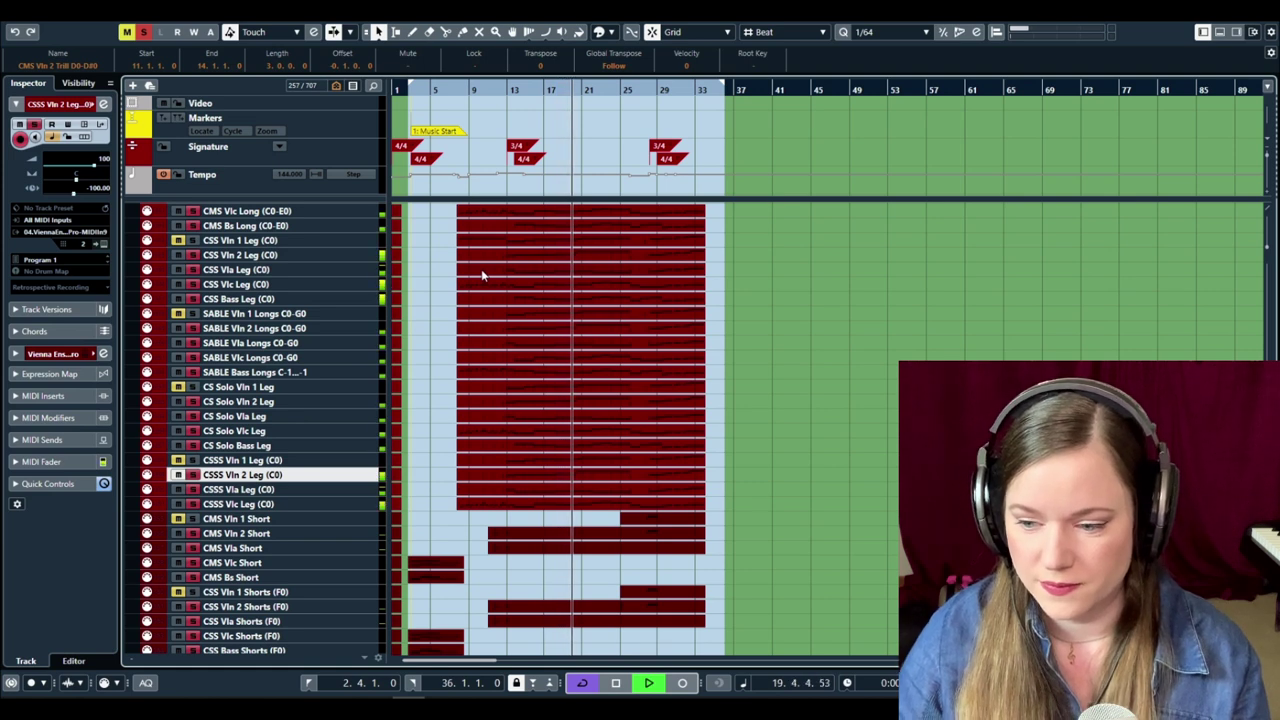
scroll(481, 275, up, 2)
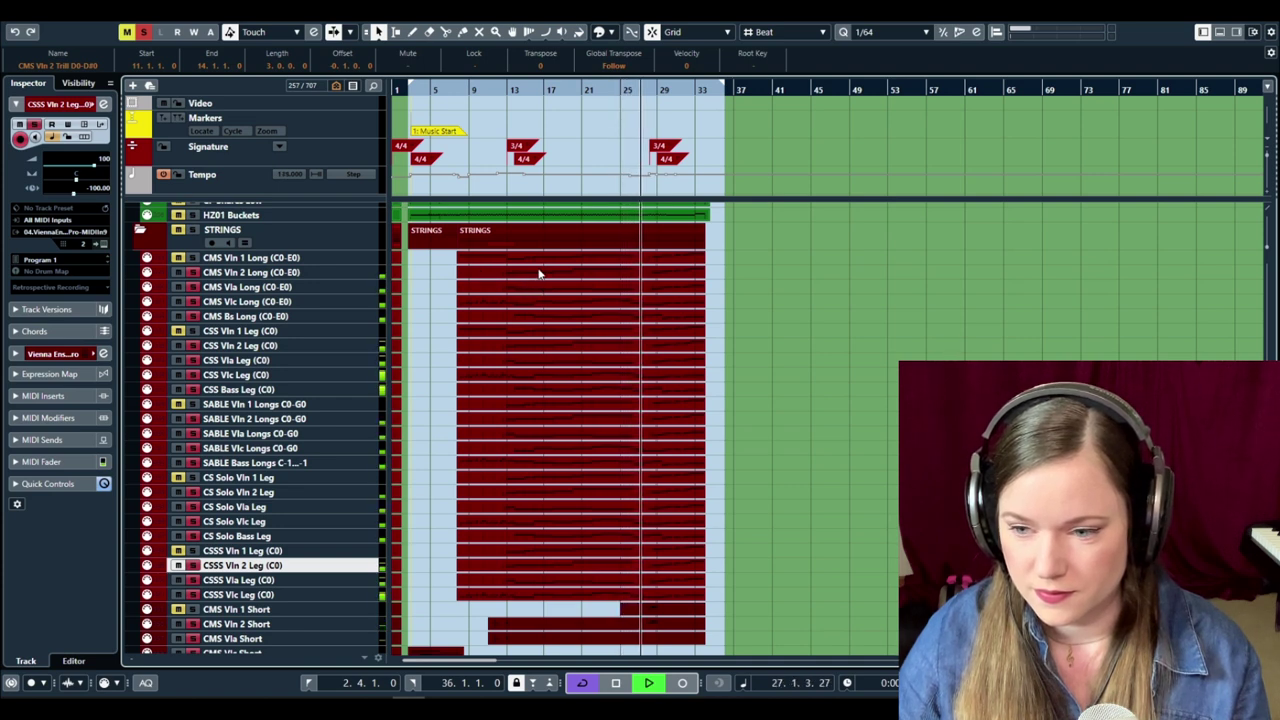
Examine the notes, modulation and expression curves of the whole CMS second violin long part in the Key Editor, and close it.
double_click(604, 273)
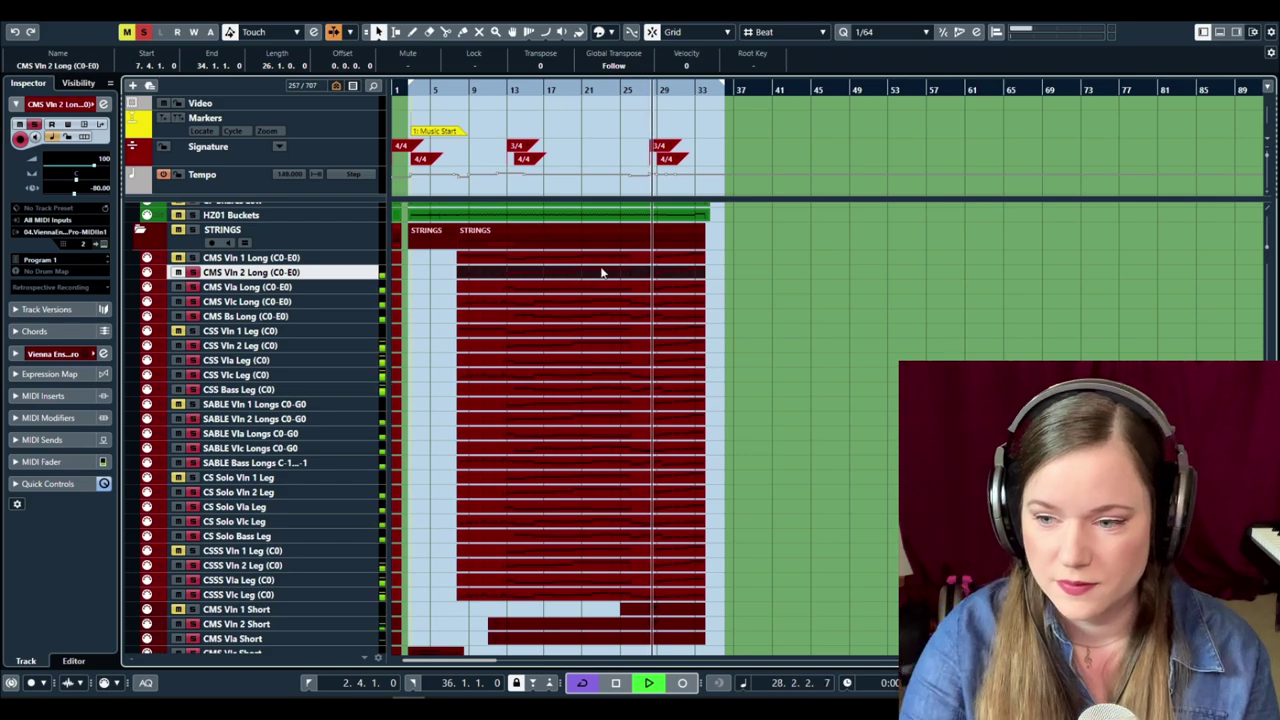
scroll(601, 273, right, 1)
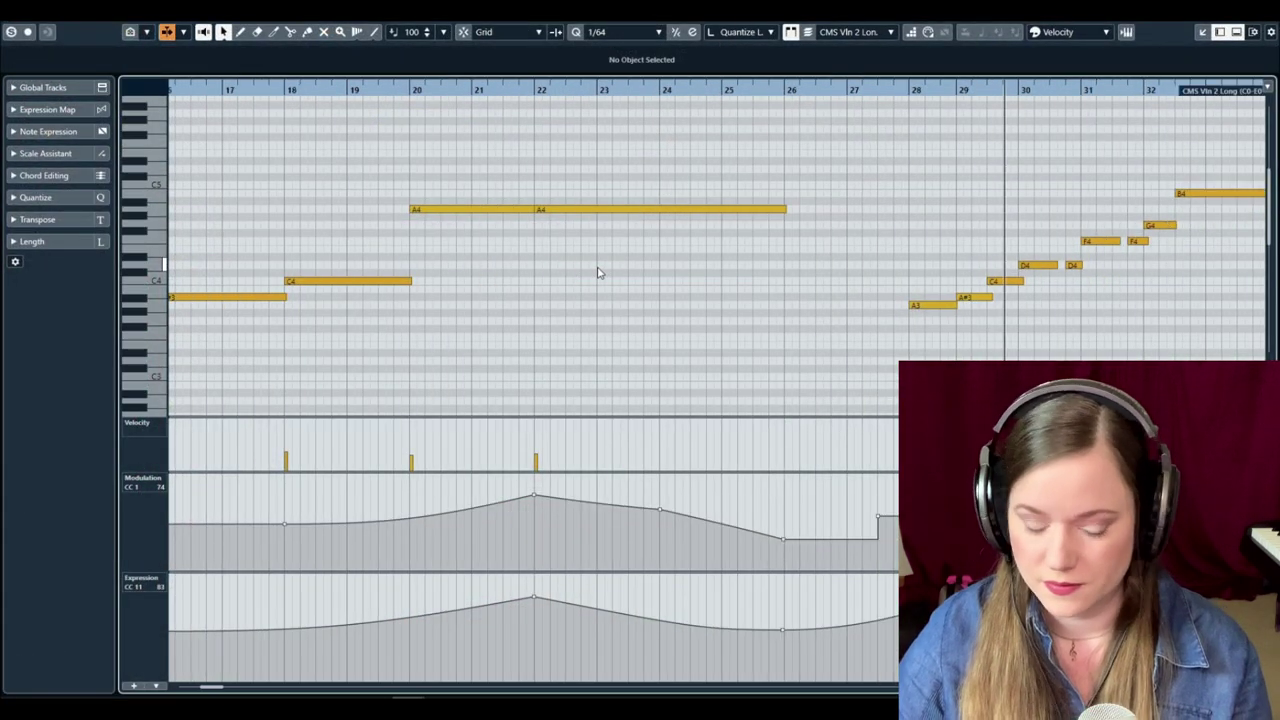
key(g)
key(g)
key(g)
key(g)
key(g)
key(g)
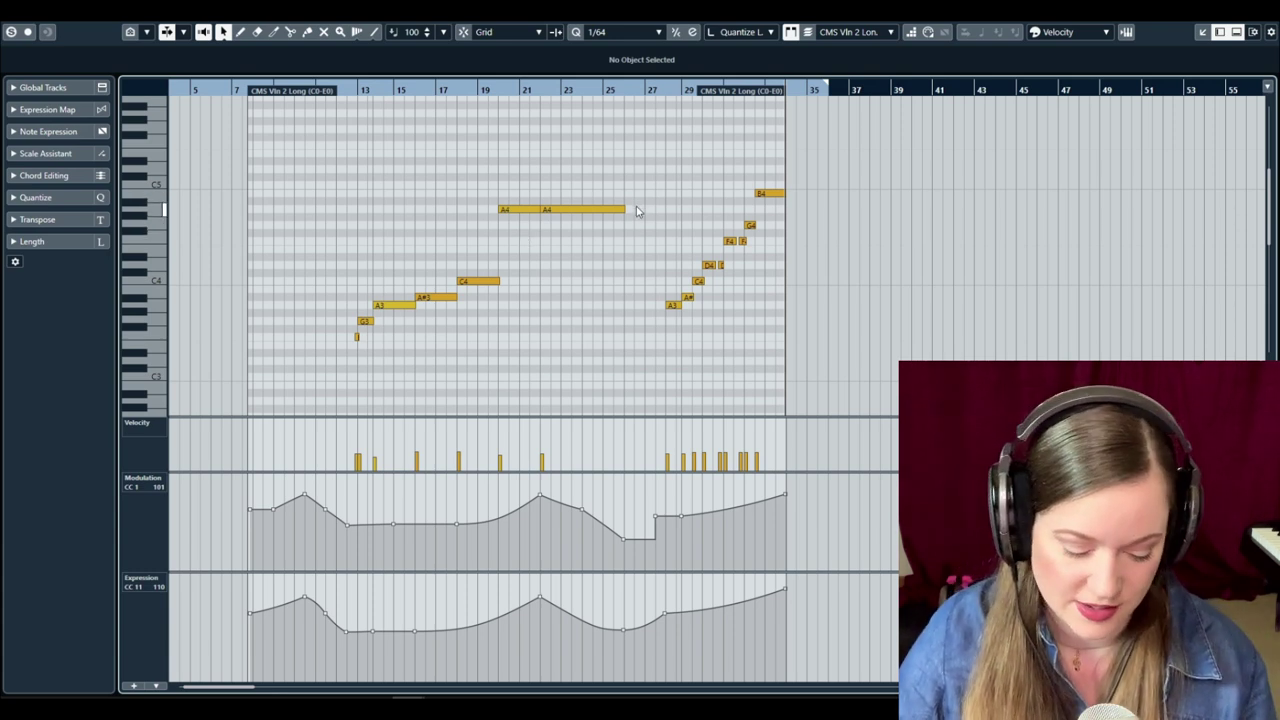
key(Return)
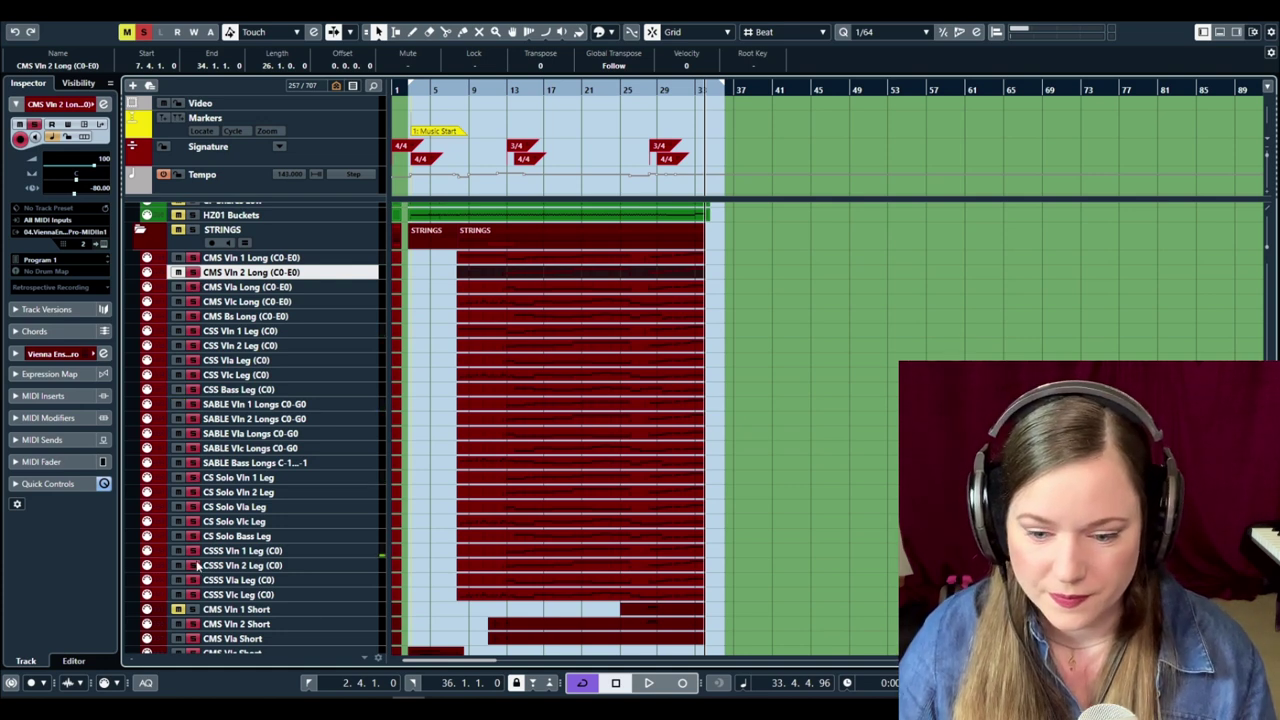
Solo the first violin long or legato tracks and the CMS first violin short track, and start playback from about bar 7.
click(196, 610)
scroll(214, 597, up, 3)
click(458, 89)
key(space)
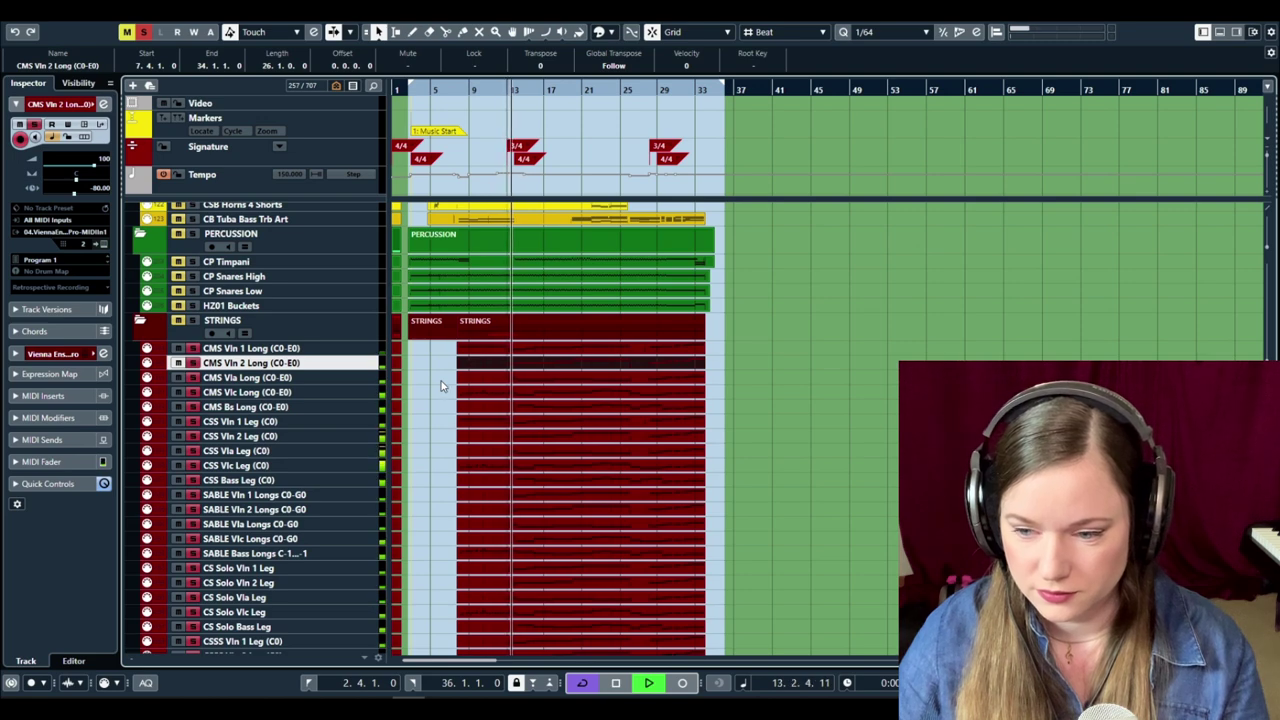
Open the CMS first violin long part in the Key Editor and follow its notes, modulation and expression curves during playback.
click(507, 352)
double_click(507, 352)
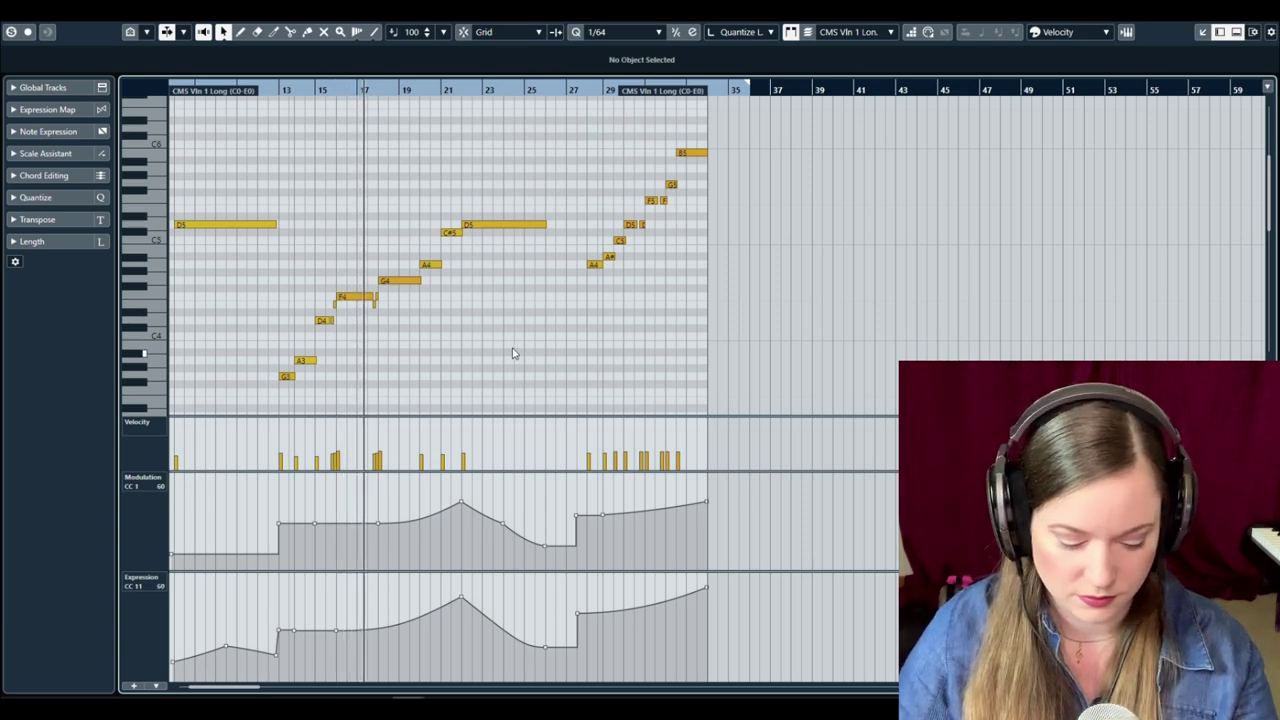
key(h)
key(h)
key(h)
key(h)
key(f)
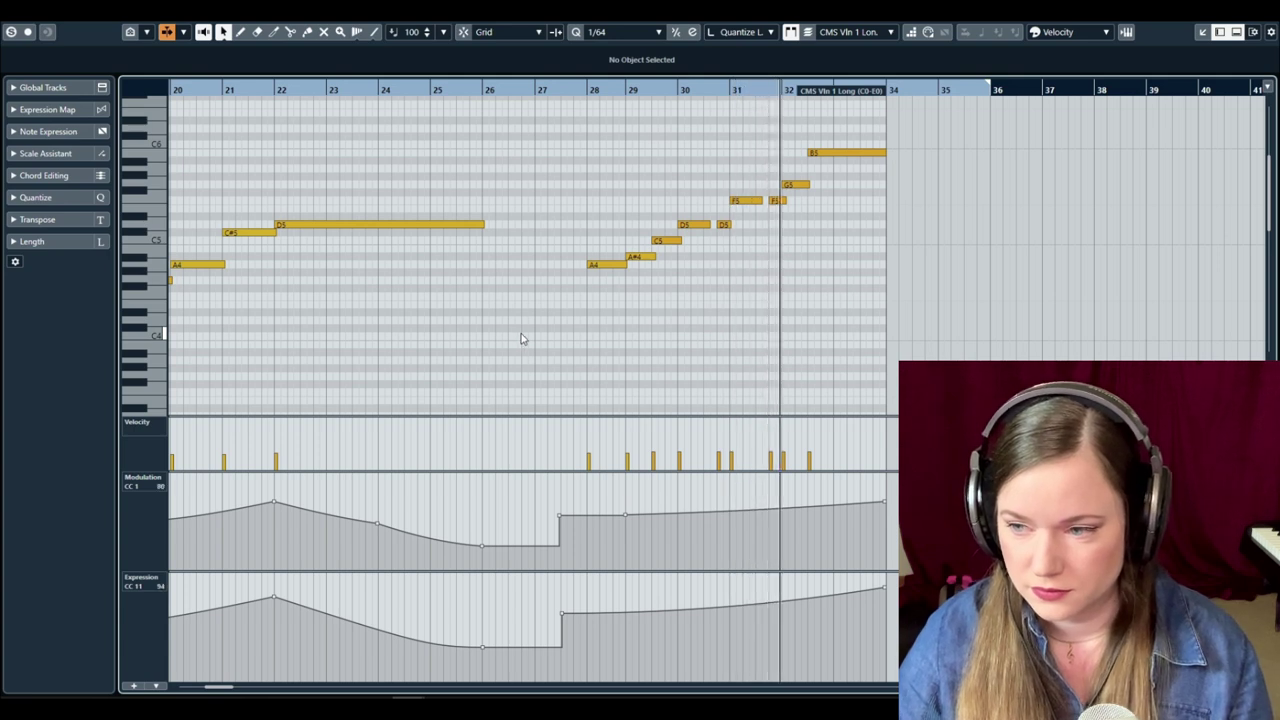
Stop playback, set the cursor to about beat 3 of bar 27 and close the Key Editor.
key(space)
click(563, 93)
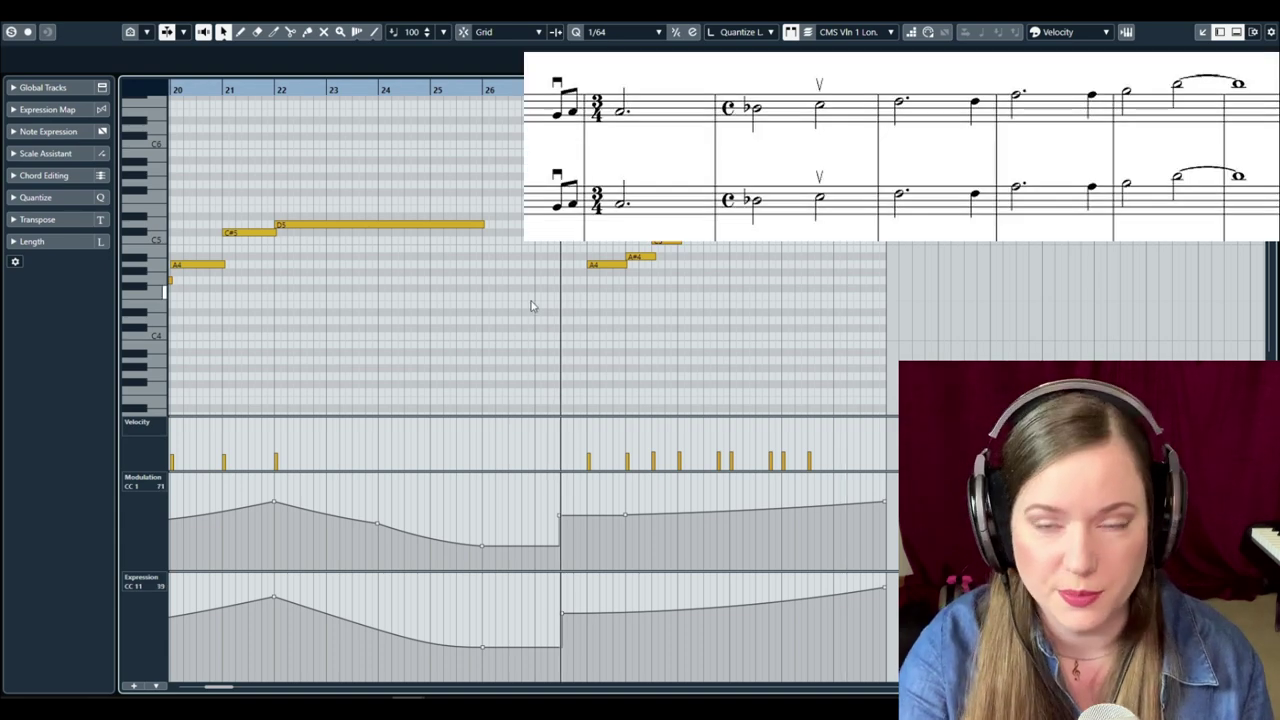
key(Return)
Select the first violin, second violin and viola short parts of all string libraries and open them together in the Key Editor.
scroll(532, 306, down, 8)
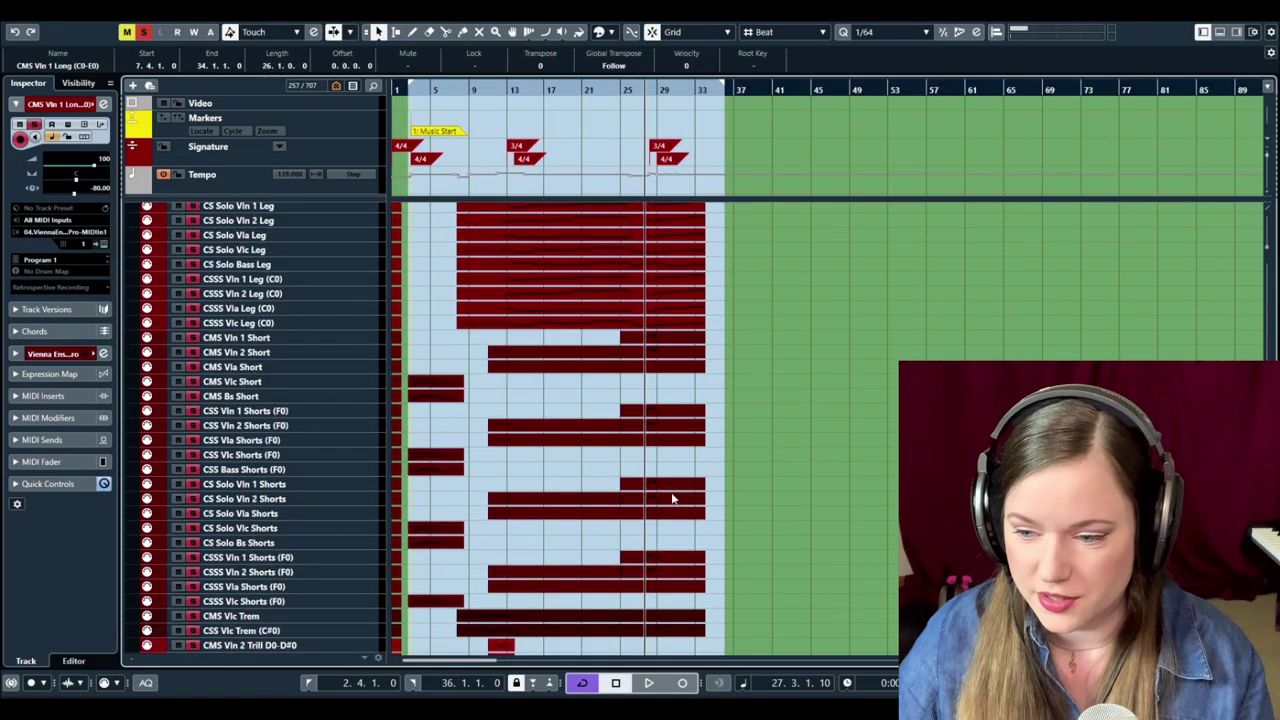
drag(723, 340, 680, 512)
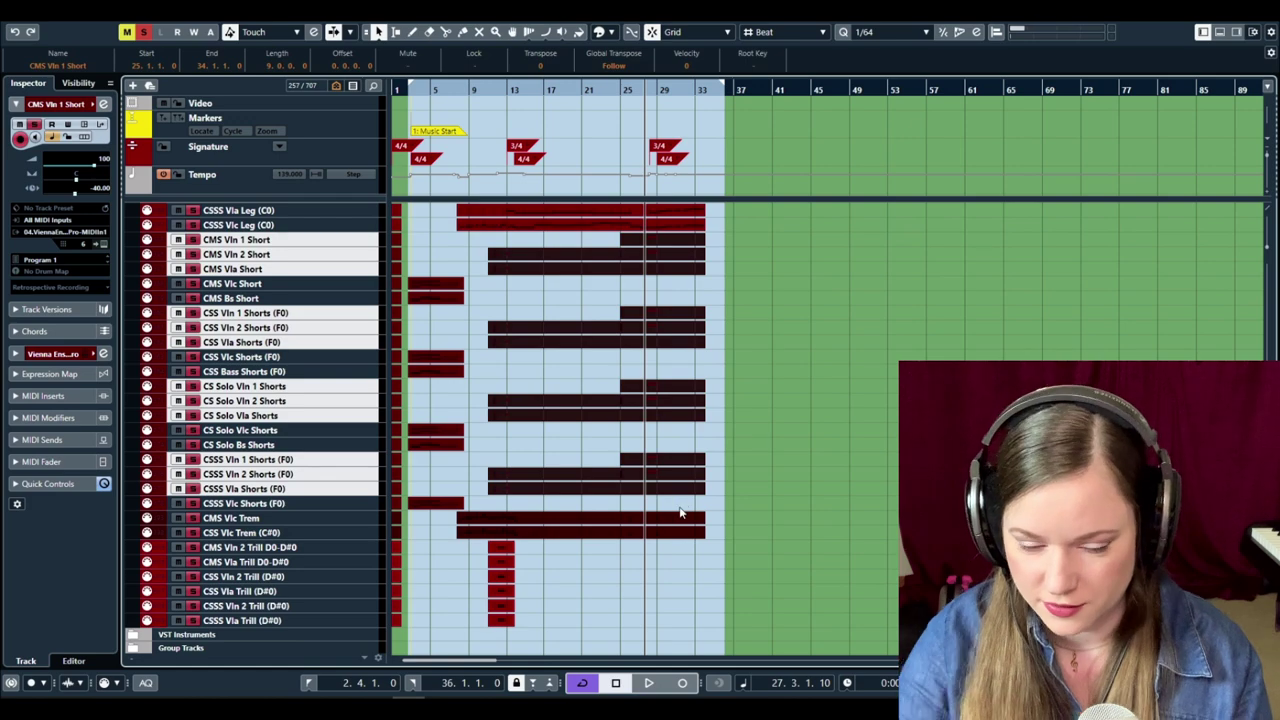
double_click(680, 512)
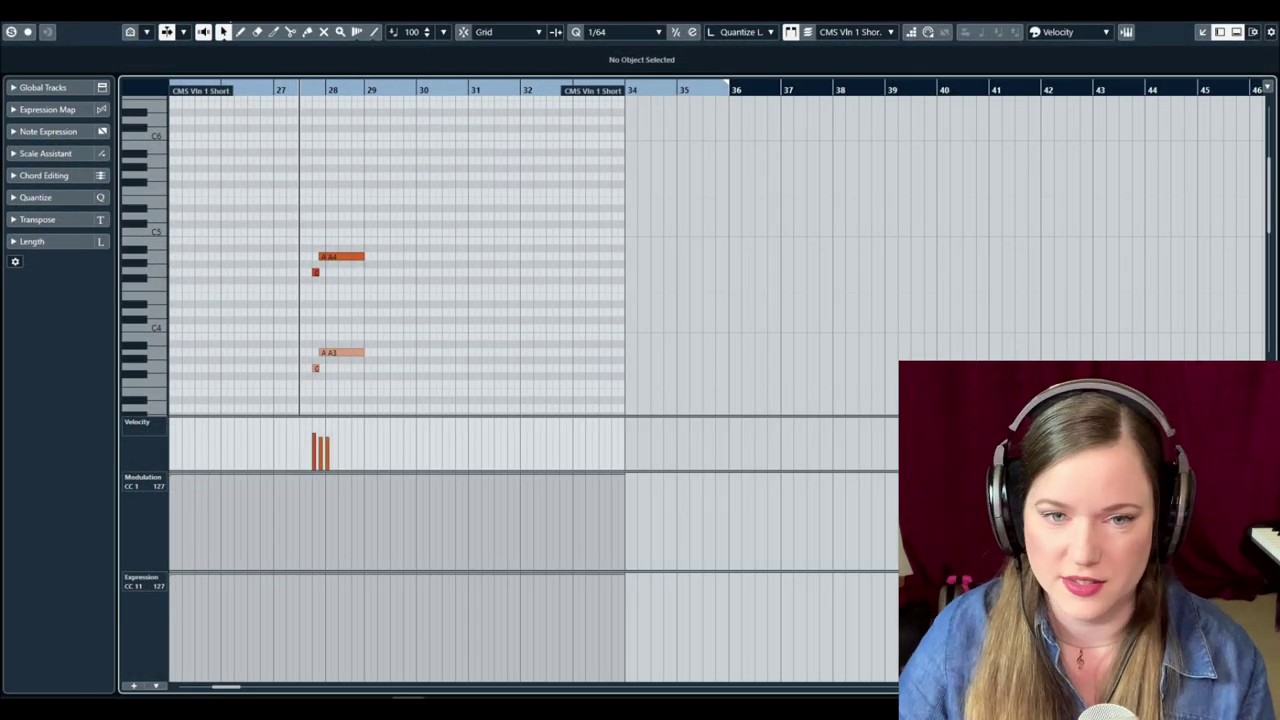
Listen to the opened short parts in editor solo from about bar 27 to bar 28, switch the solo off and close the editor.
key(s)
key(space)
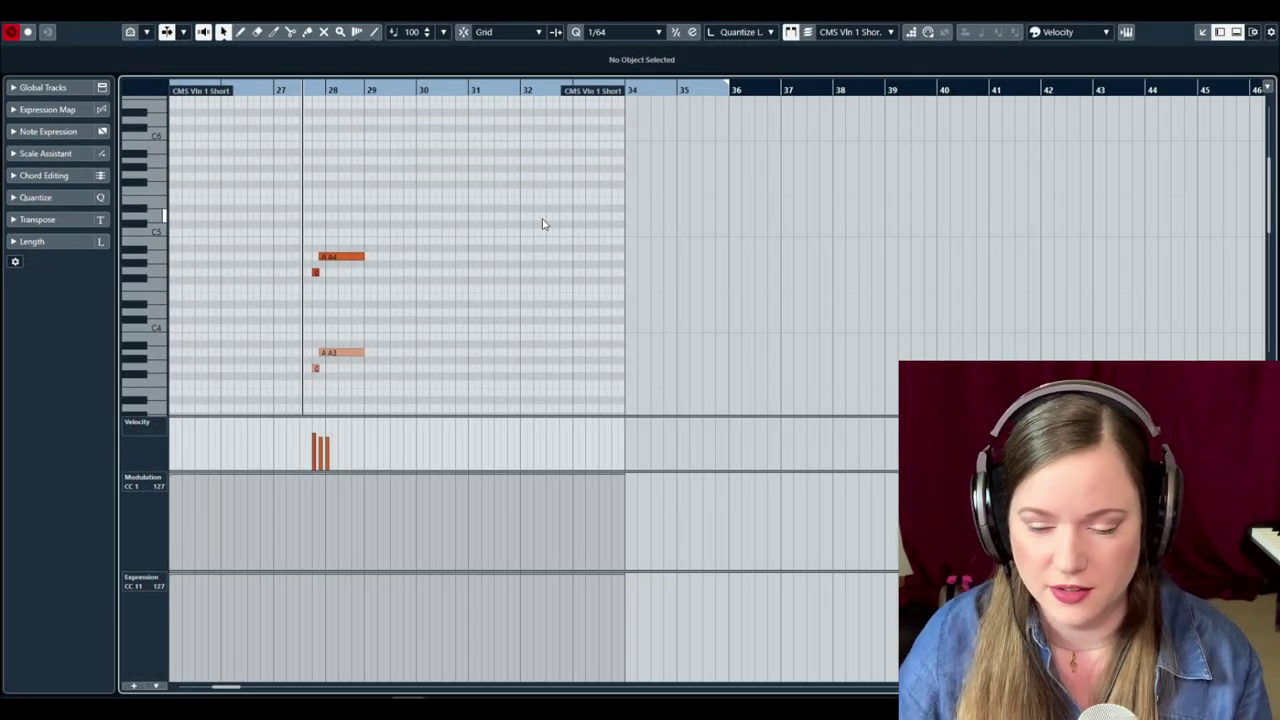
key(space)
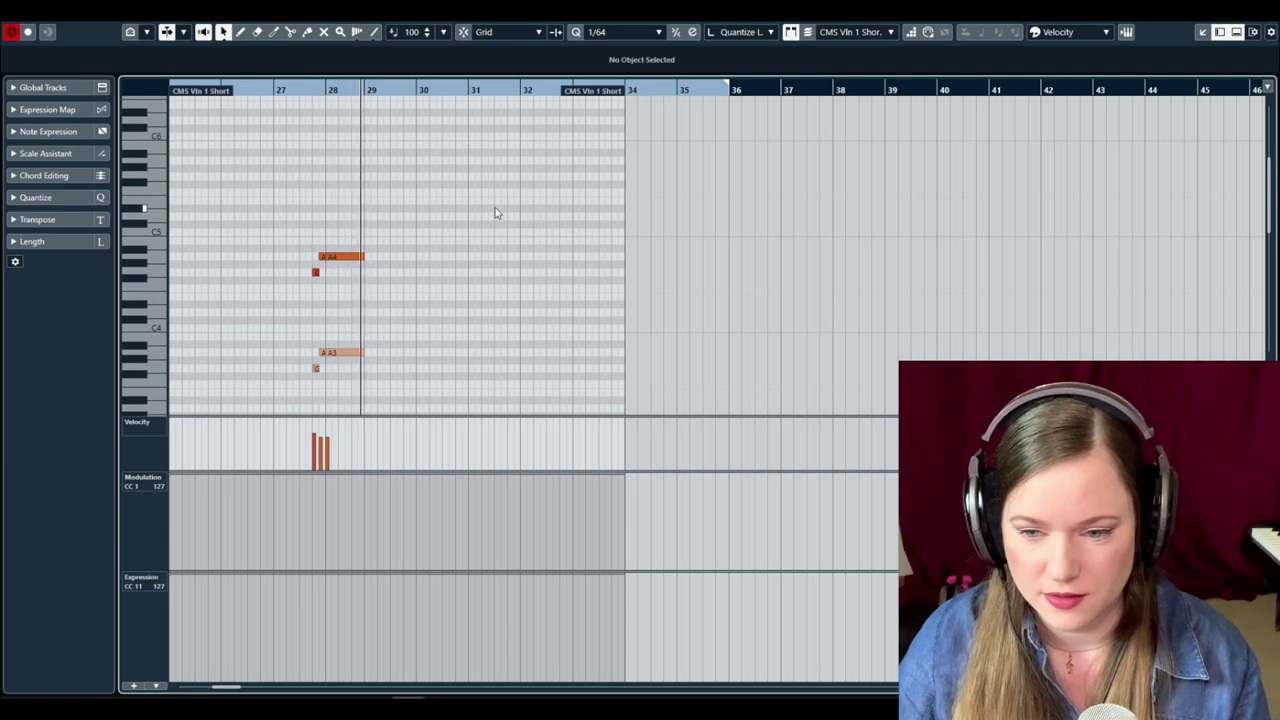
key(s)
key(Return)
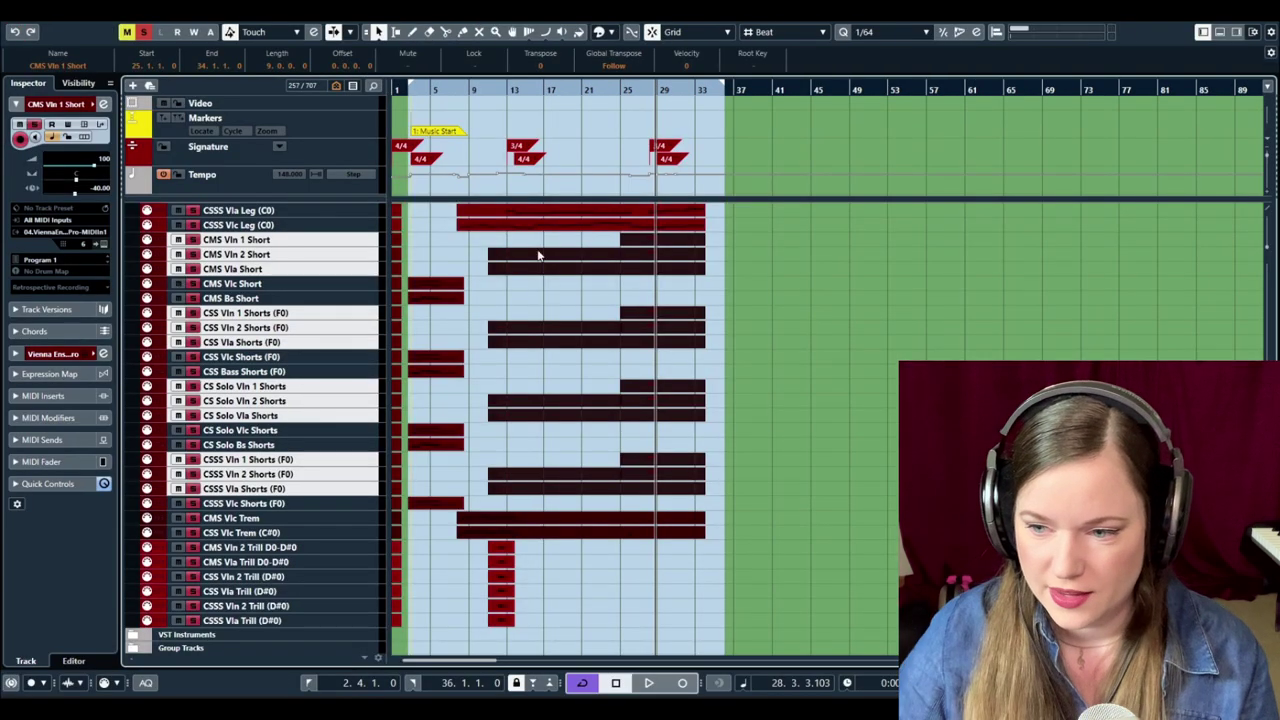
Add the CMS, CSS, SABLE, CS Solo and CSSS first and second violin long or legato parts to the selection and open everything in the Key Editor.
scroll(645, 428, up, 5)
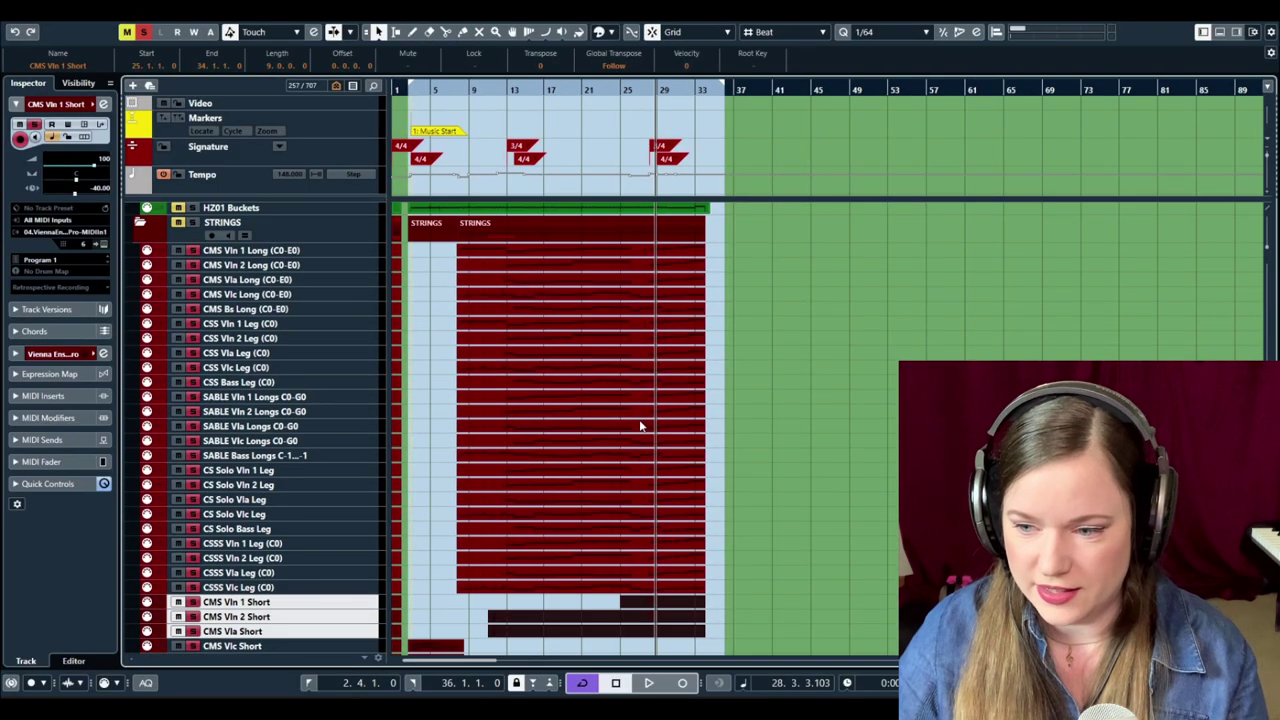
click(665, 258)
shift+click(670, 268)
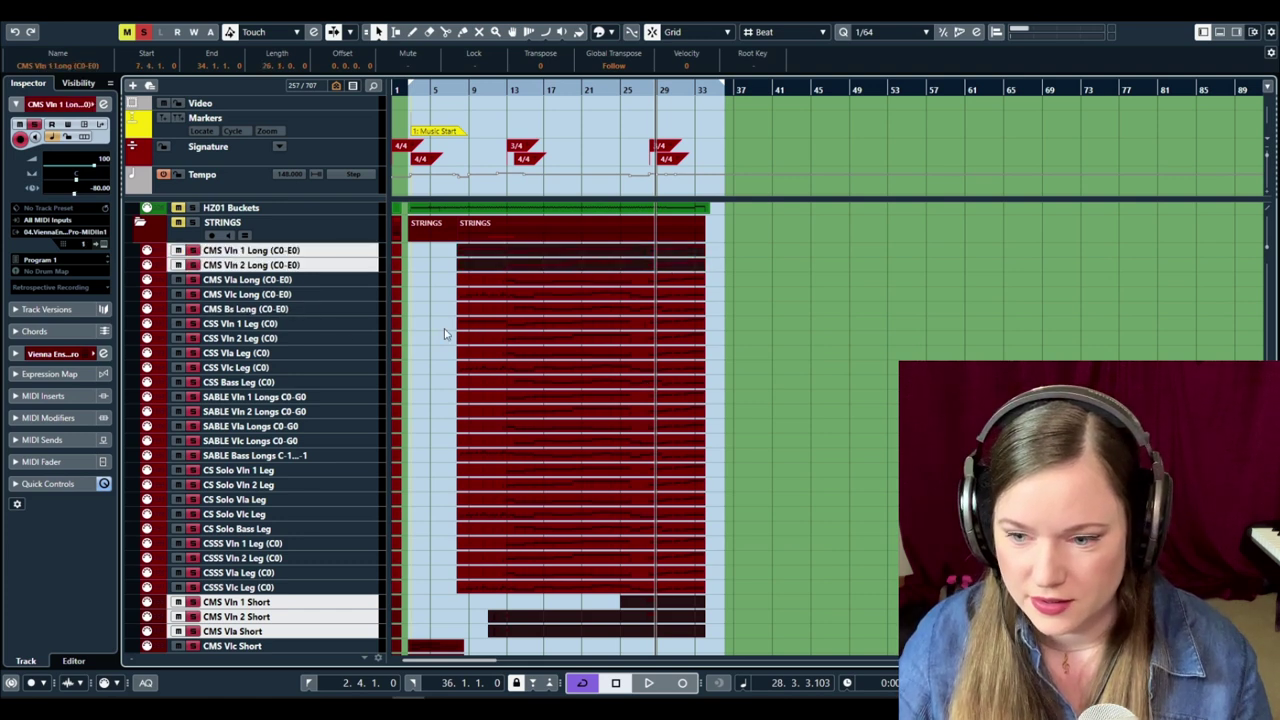
drag(446, 328, 483, 349)
drag(443, 400, 481, 418)
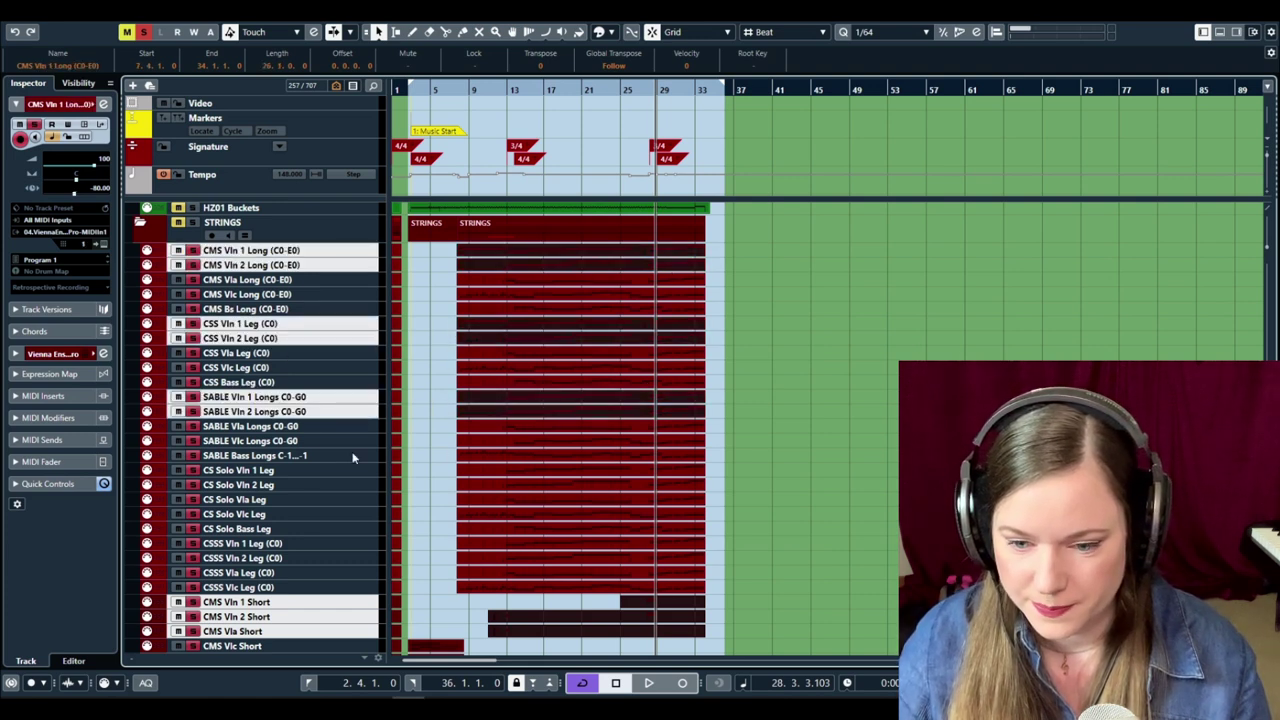
drag(446, 466, 479, 494)
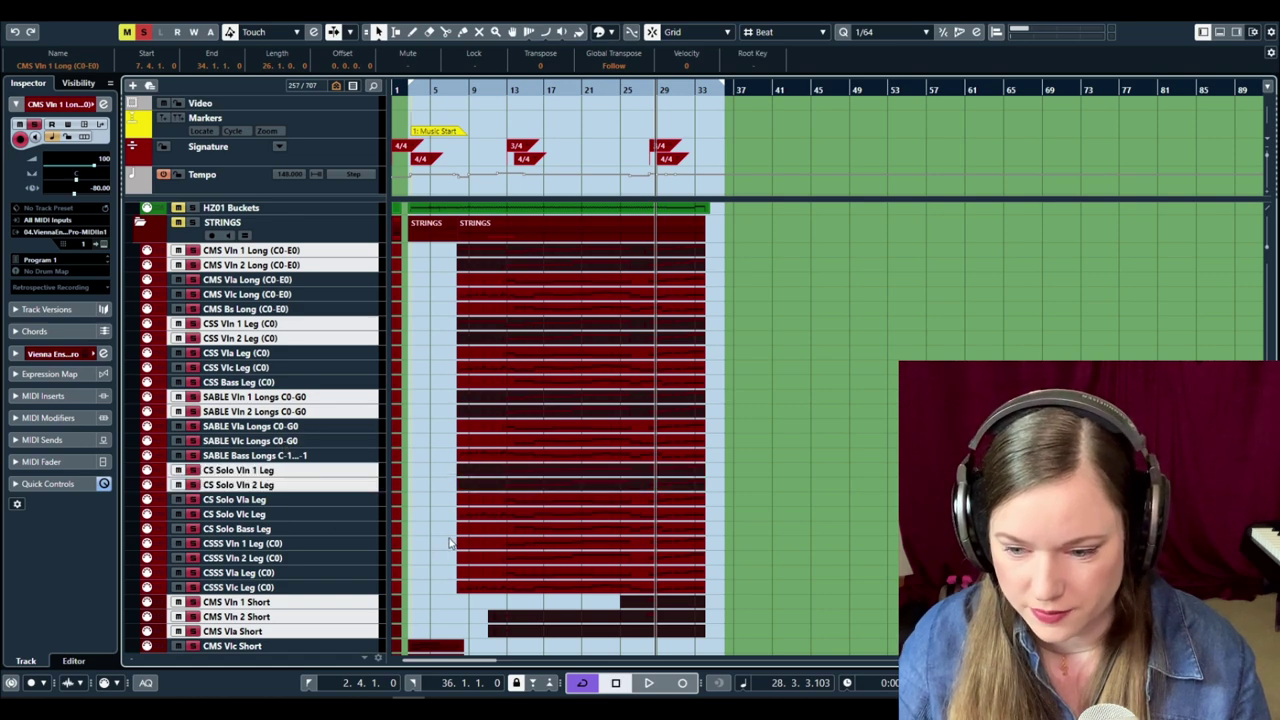
drag(450, 540, 491, 559)
double_click(491, 548)
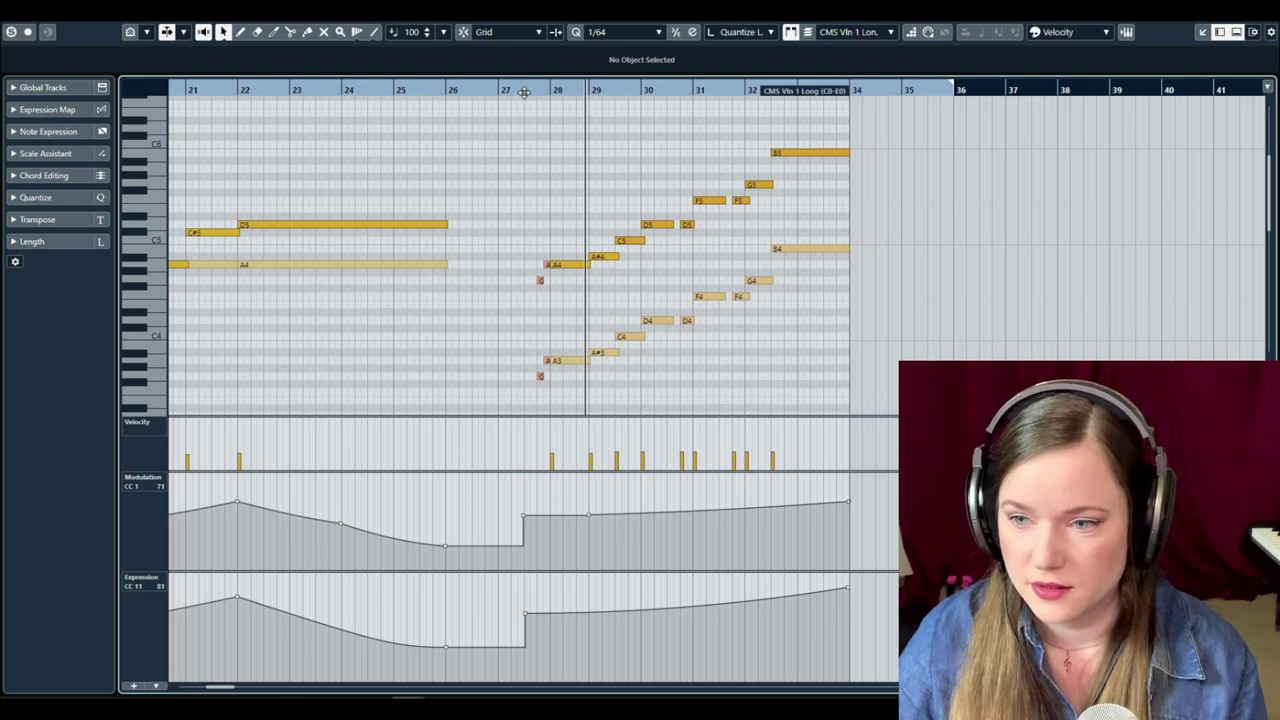
Play the combined string parts from about bar 27 and from just before bar 13 to bar 18, and close the editor.
click(523, 92)
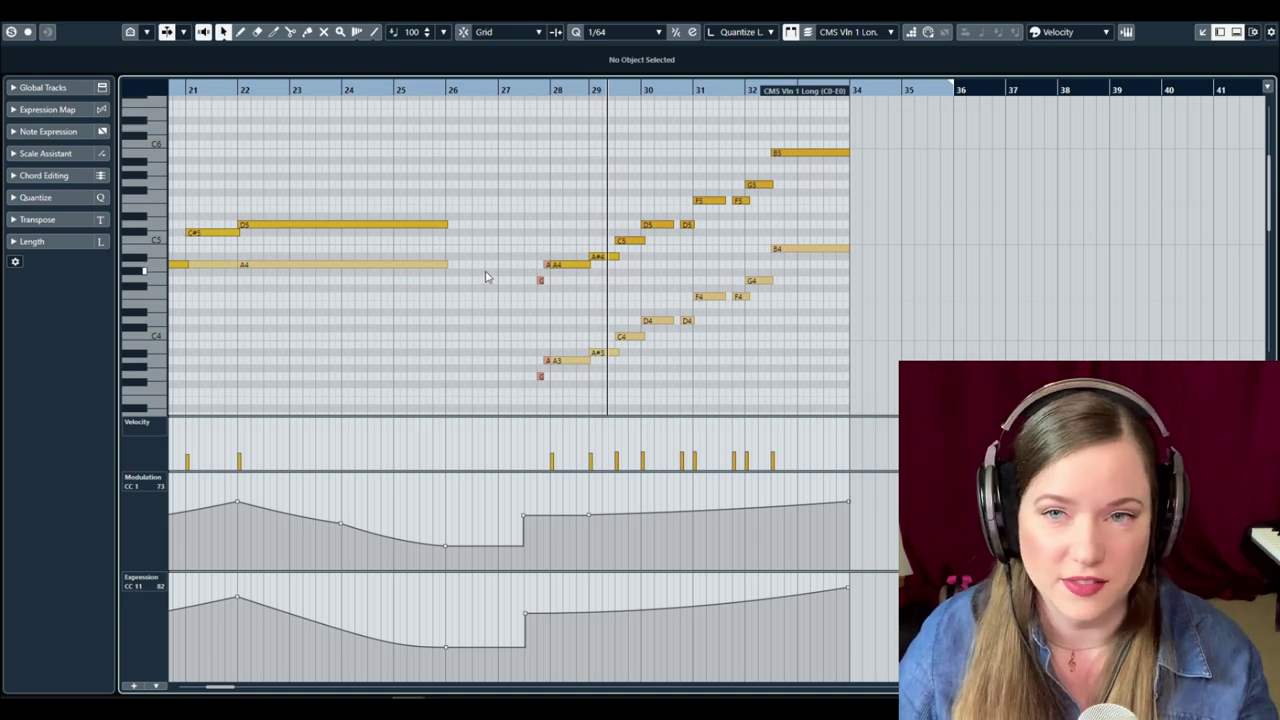
scroll(607, 254, left, 10)
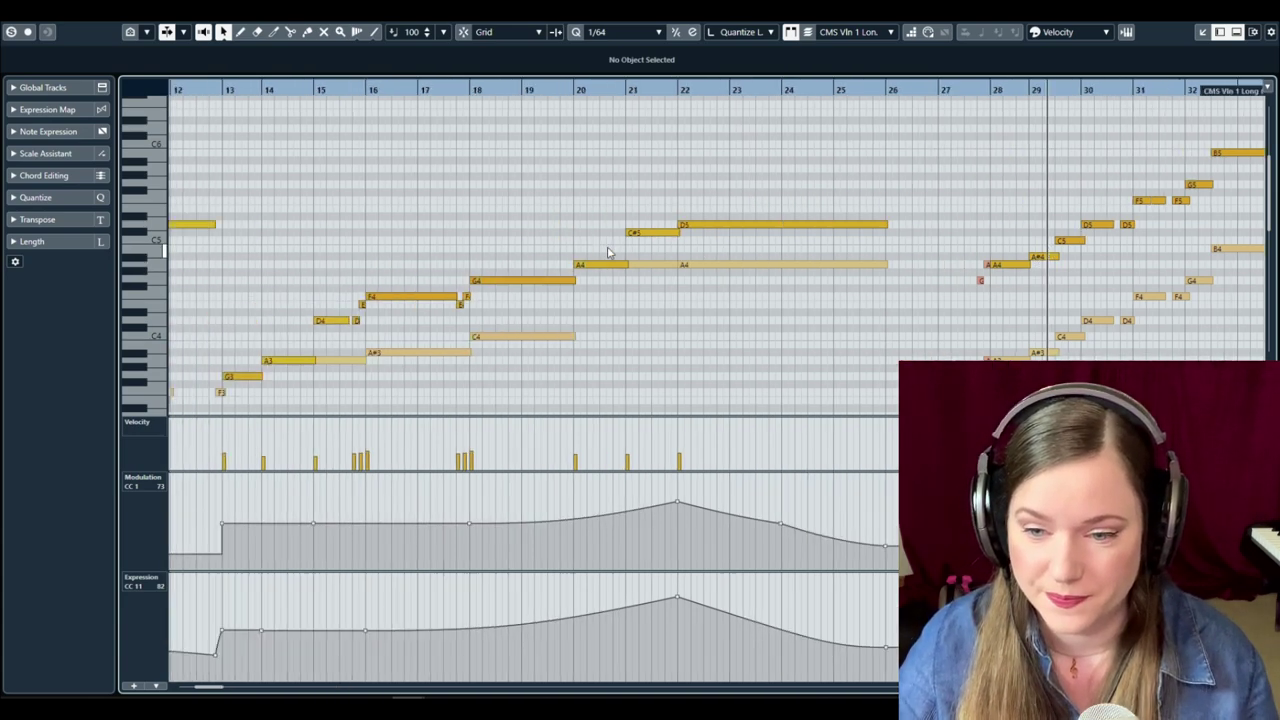
scroll(607, 254, down, 8)
scroll(607, 254, up, 3)
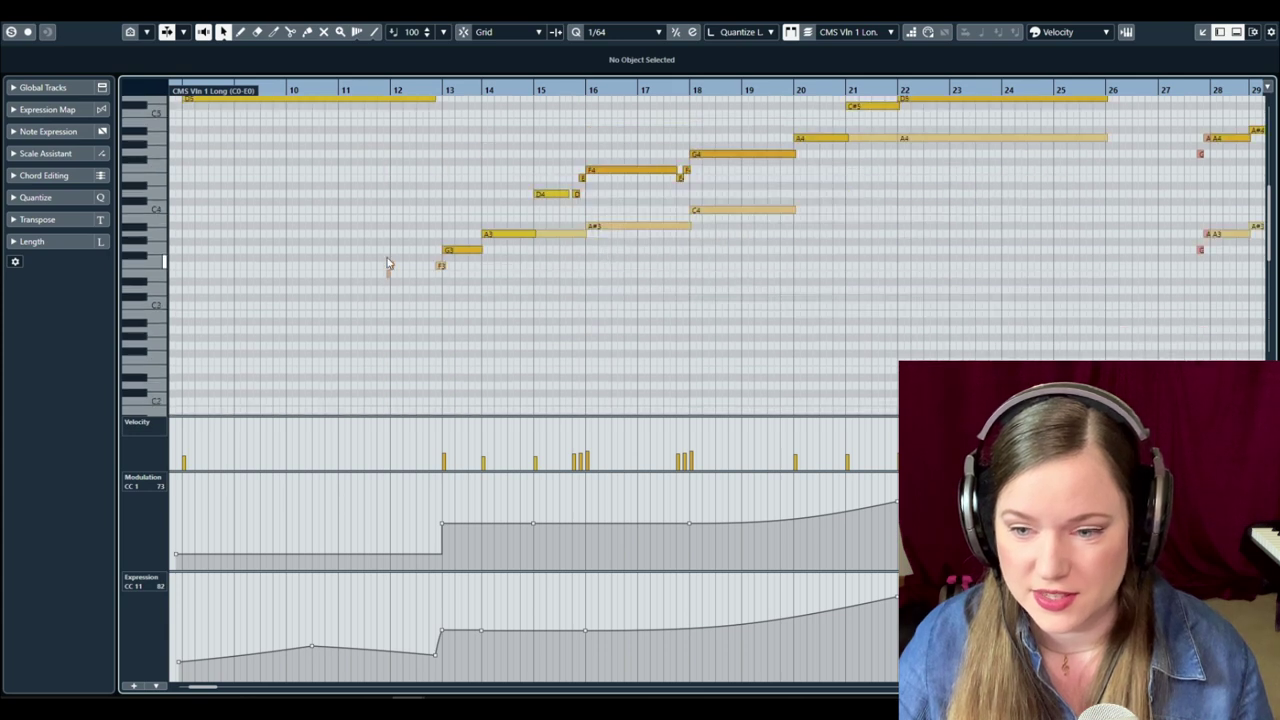
click(430, 91)
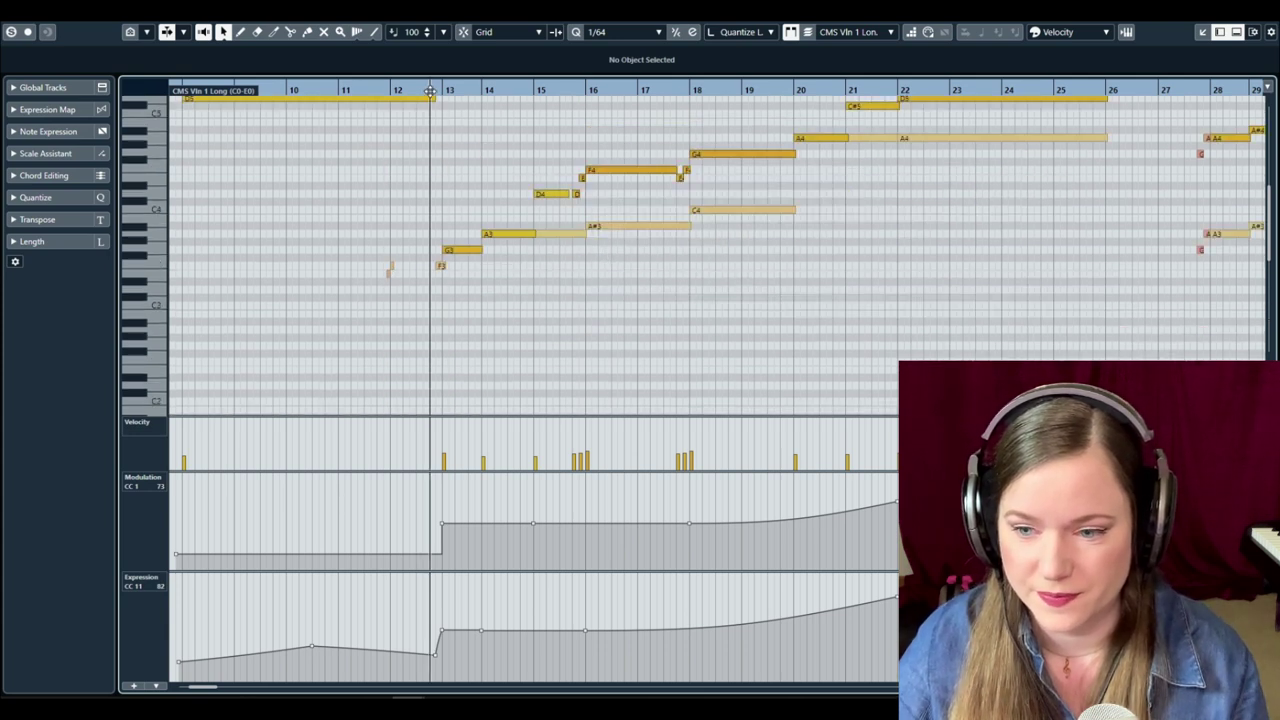
key(space)
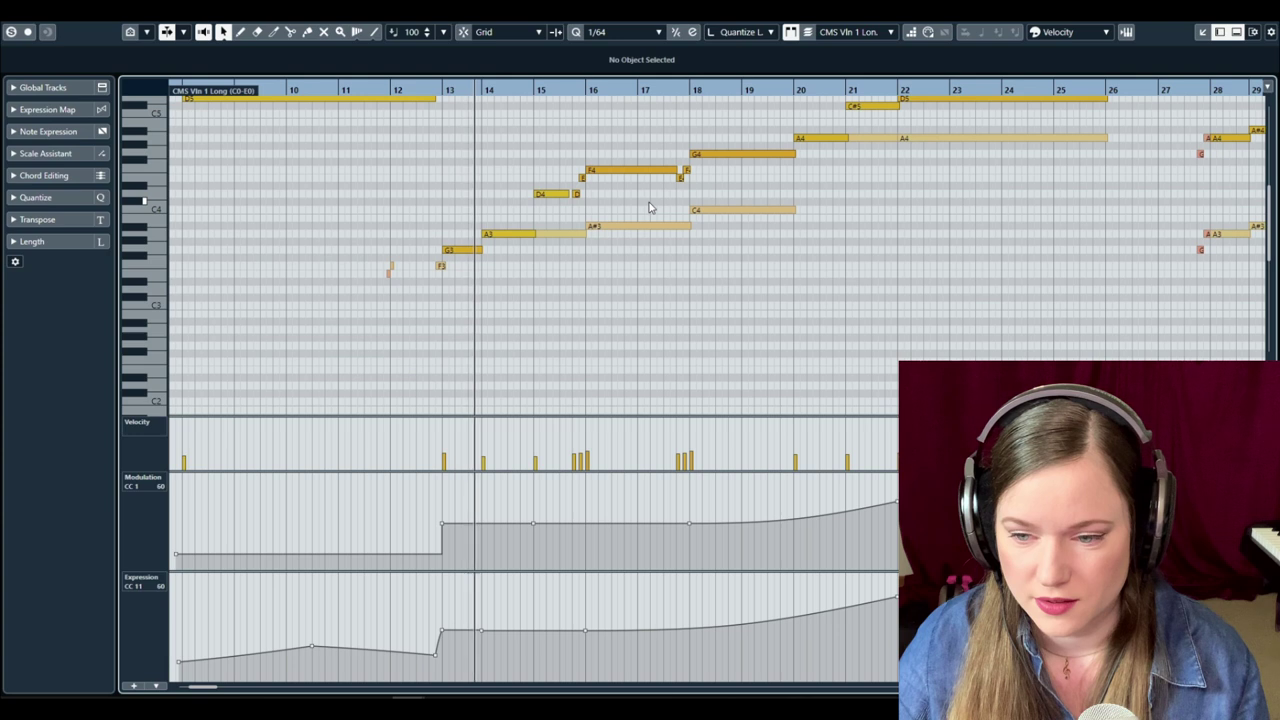
key(space)
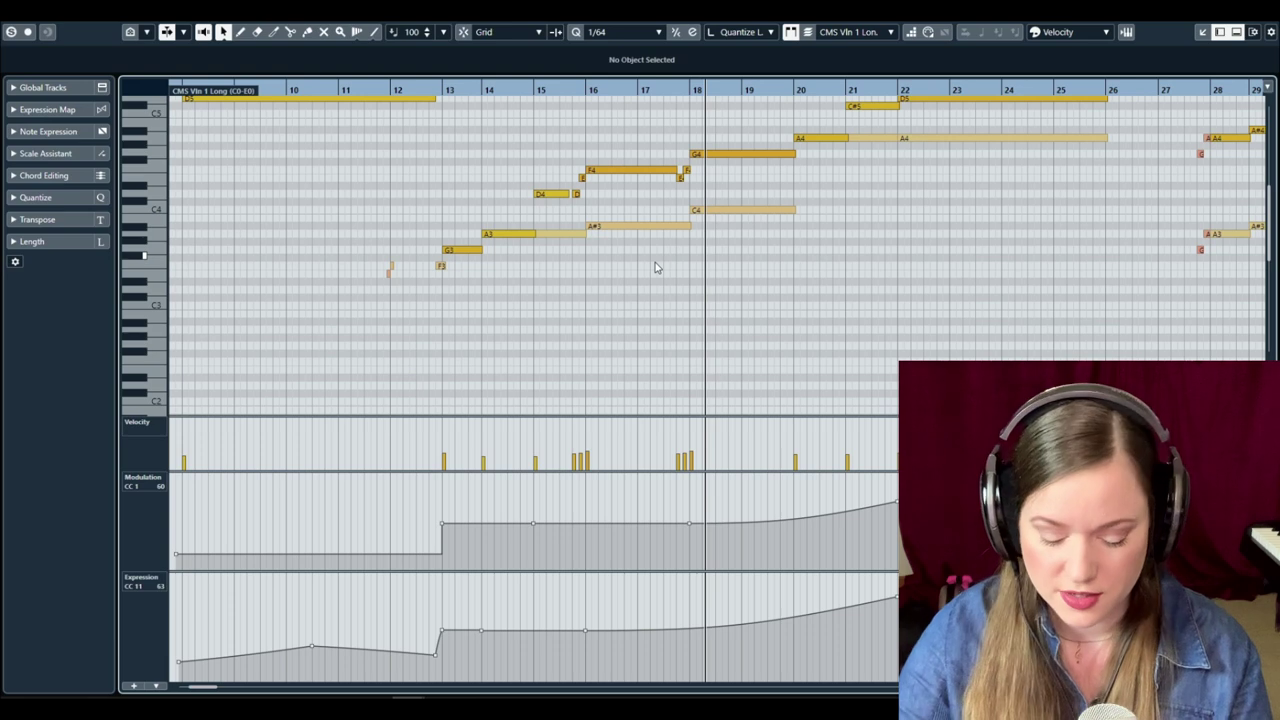
key(Escape)
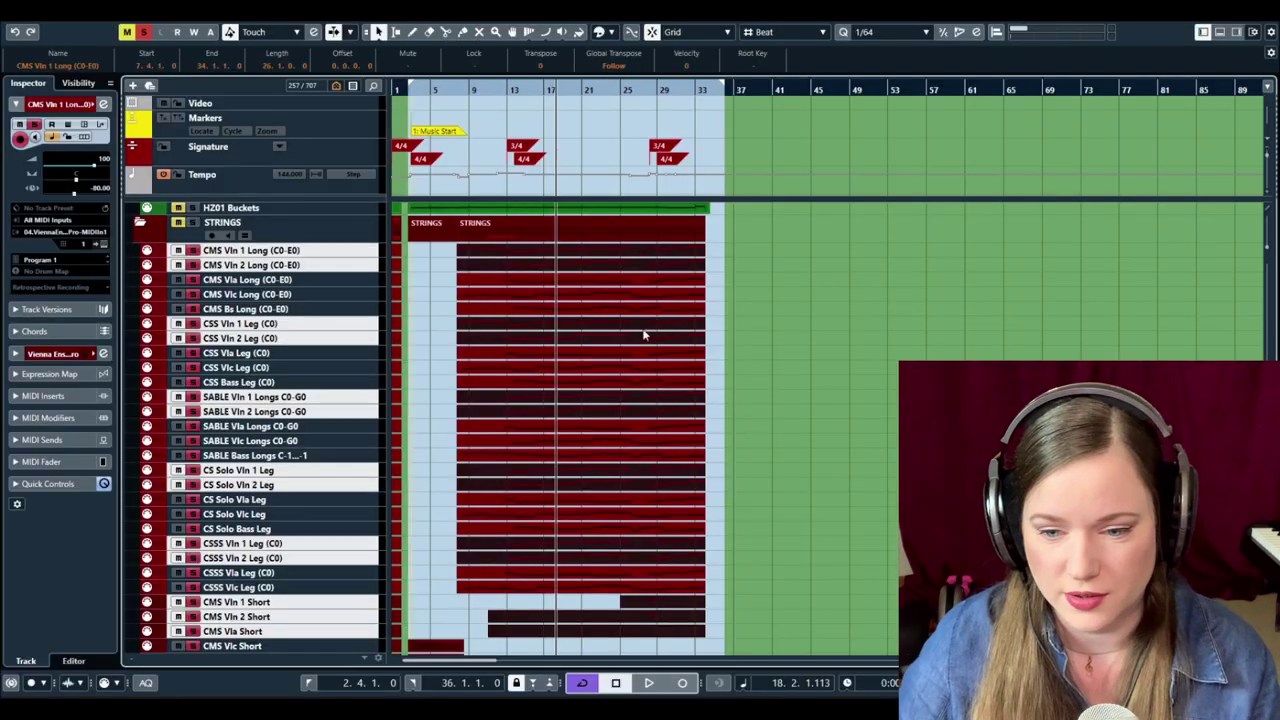
Solo the BWW Bassoon 1 Leg, BWW Bassoon 2 Leg and CW Bassoon Art tracks in the woodwinds.
scroll(503, 357, down, 5)
scroll(505, 360, up, 8)
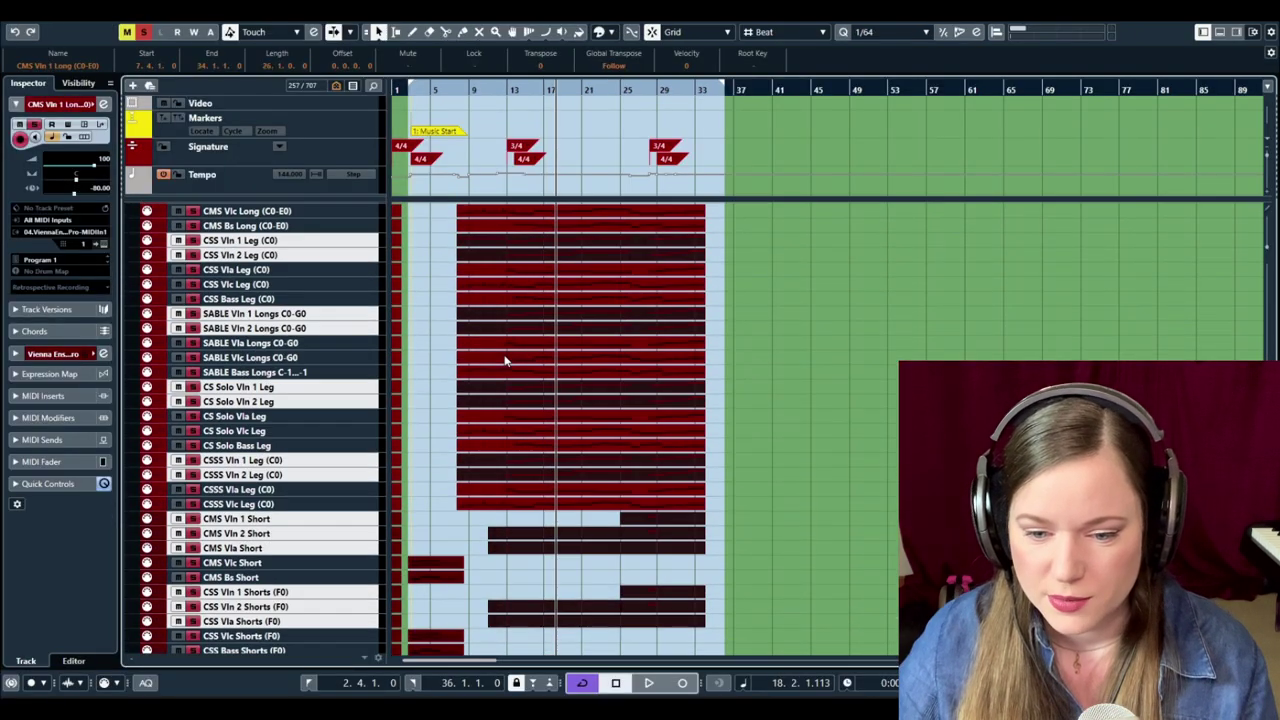
scroll(493, 430, down, 4)
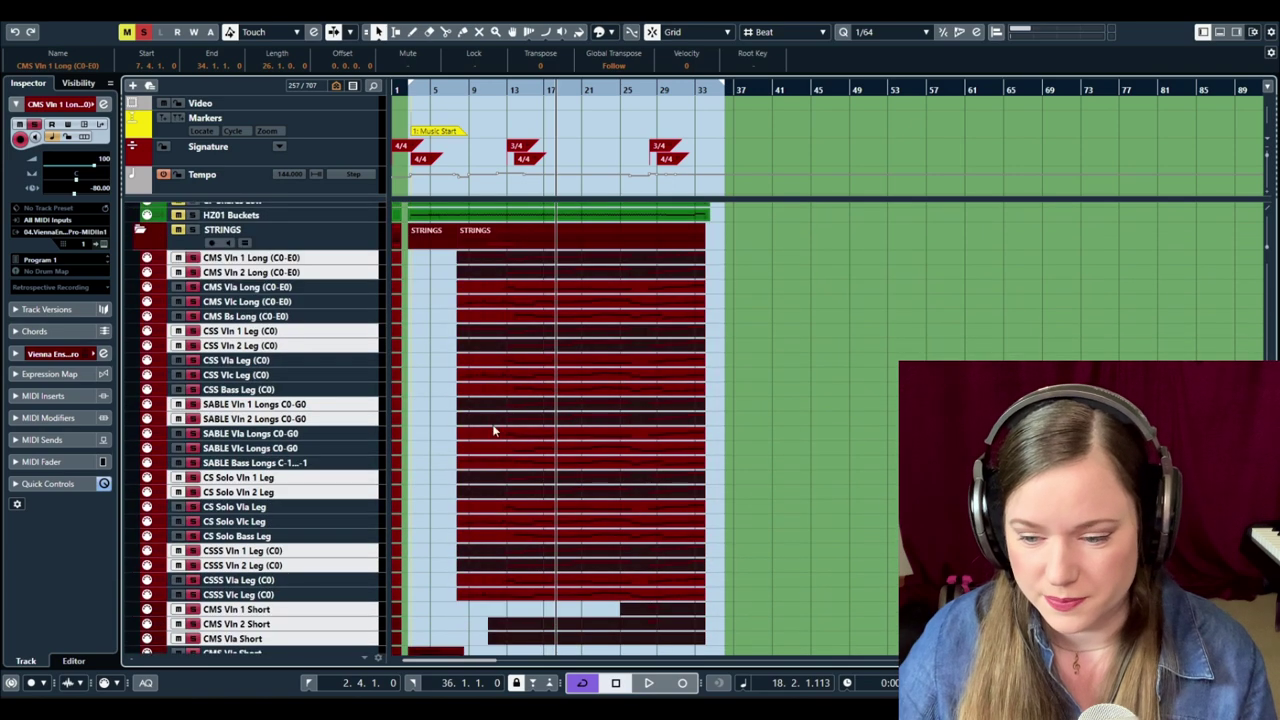
scroll(433, 400, up, 5)
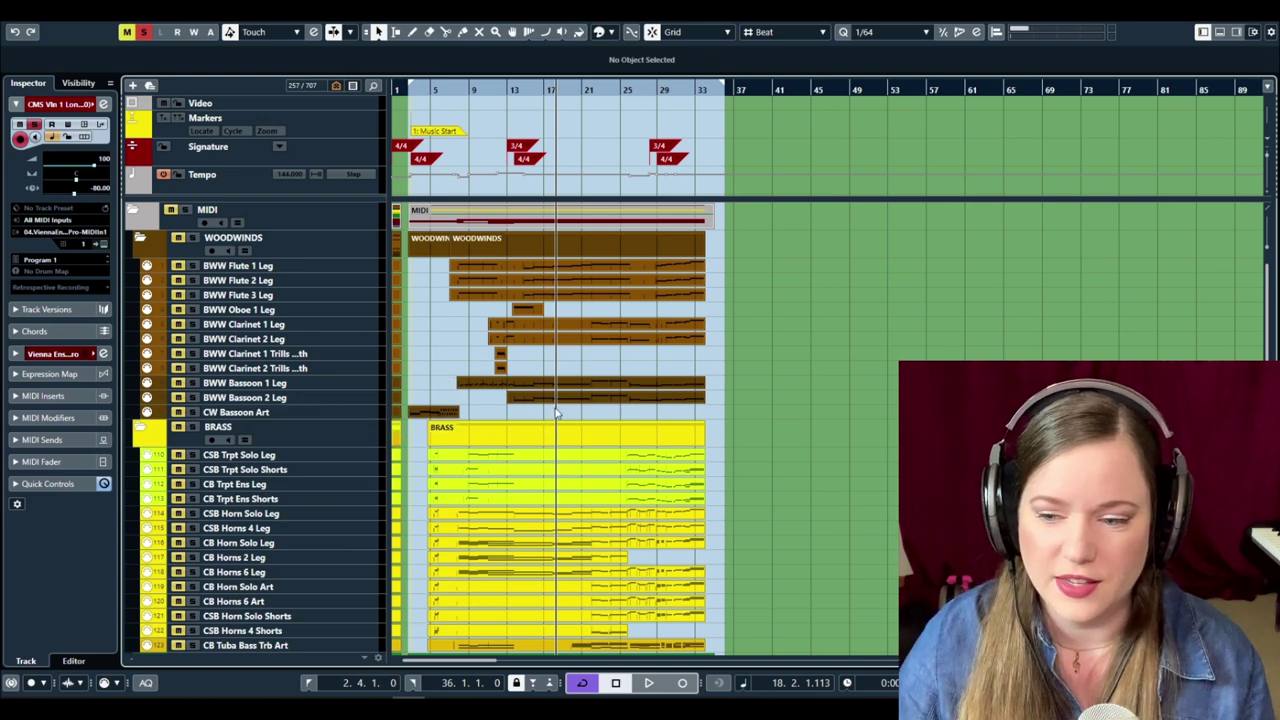
click(246, 383)
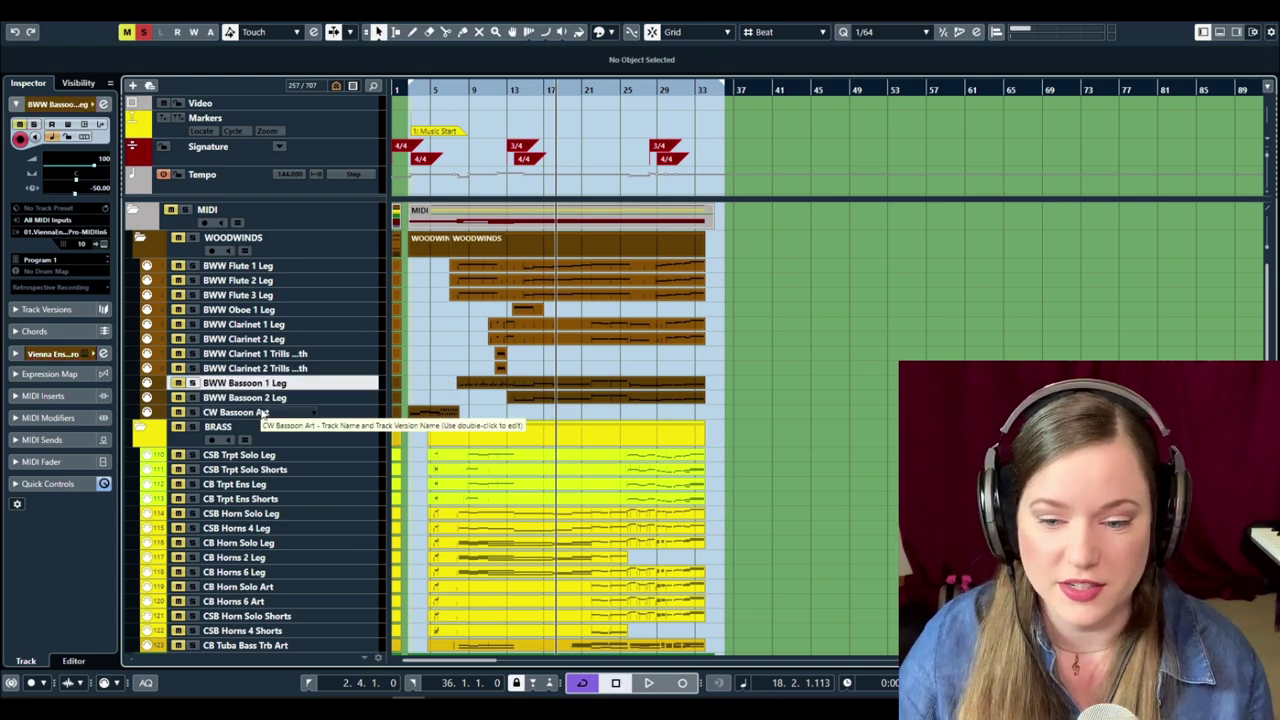
shift+click(262, 414)
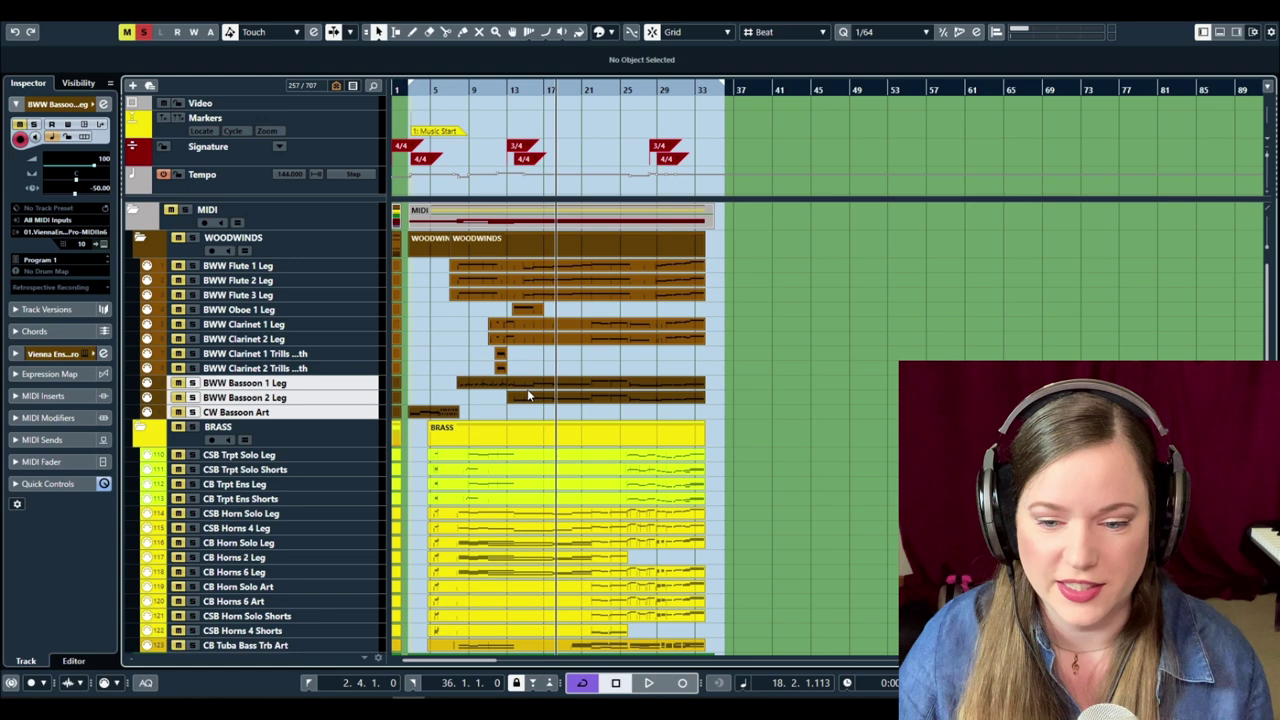
key(r)
Set the cursor to bar 2 beat 4 and open the parts of all three bassoon tracks in the Key Editor, showing their opening bars.
click(408, 92)
drag(432, 388, 548, 420)
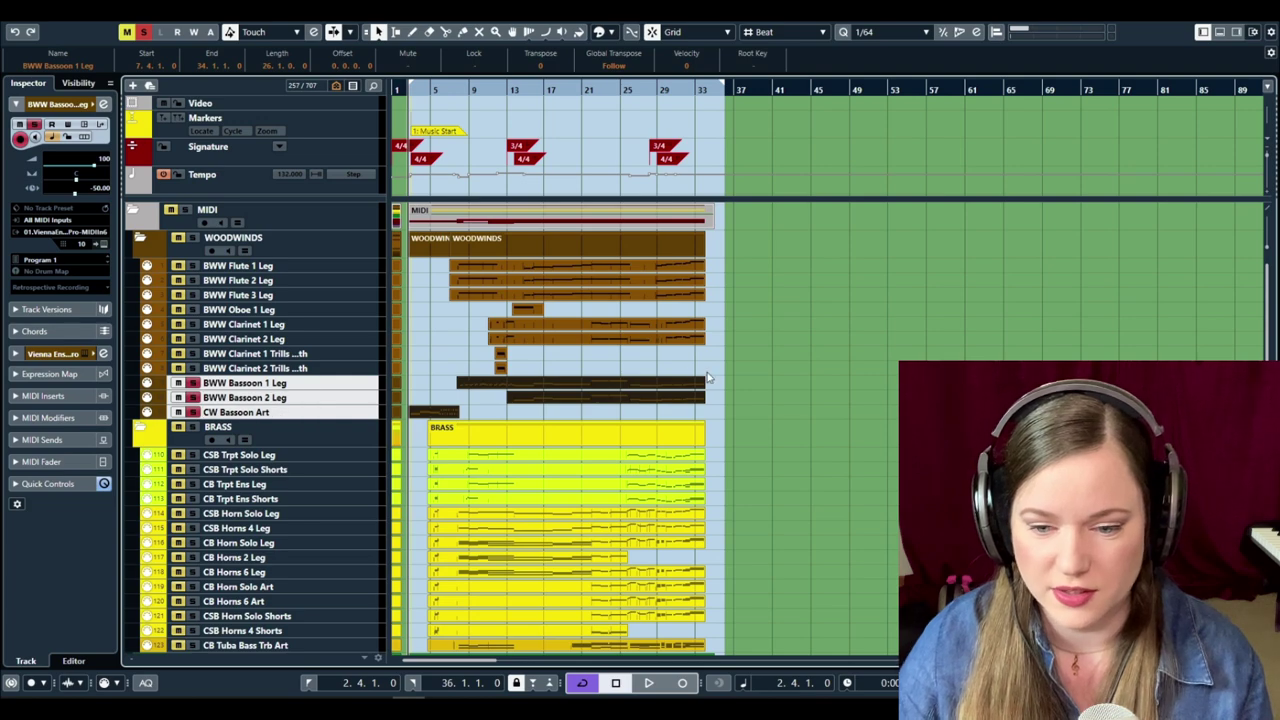
key(Return)
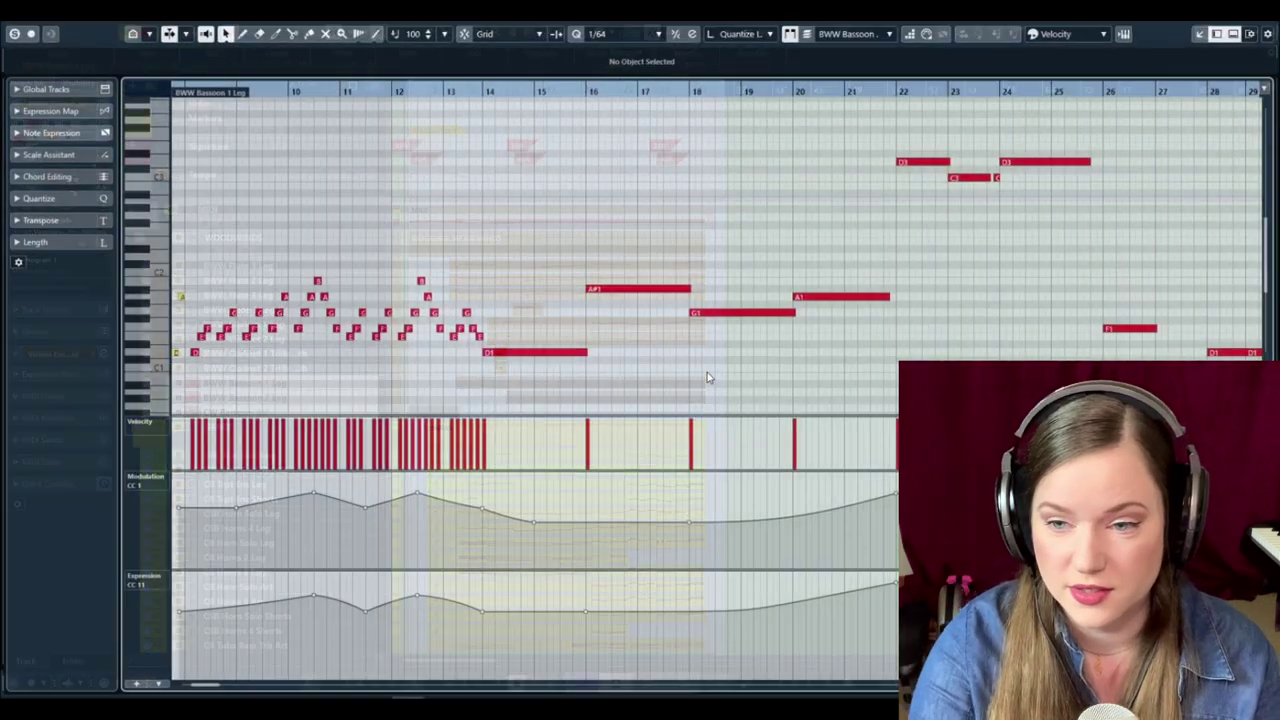
scroll(546, 378, left, 2)
scroll(546, 378, left, 5)
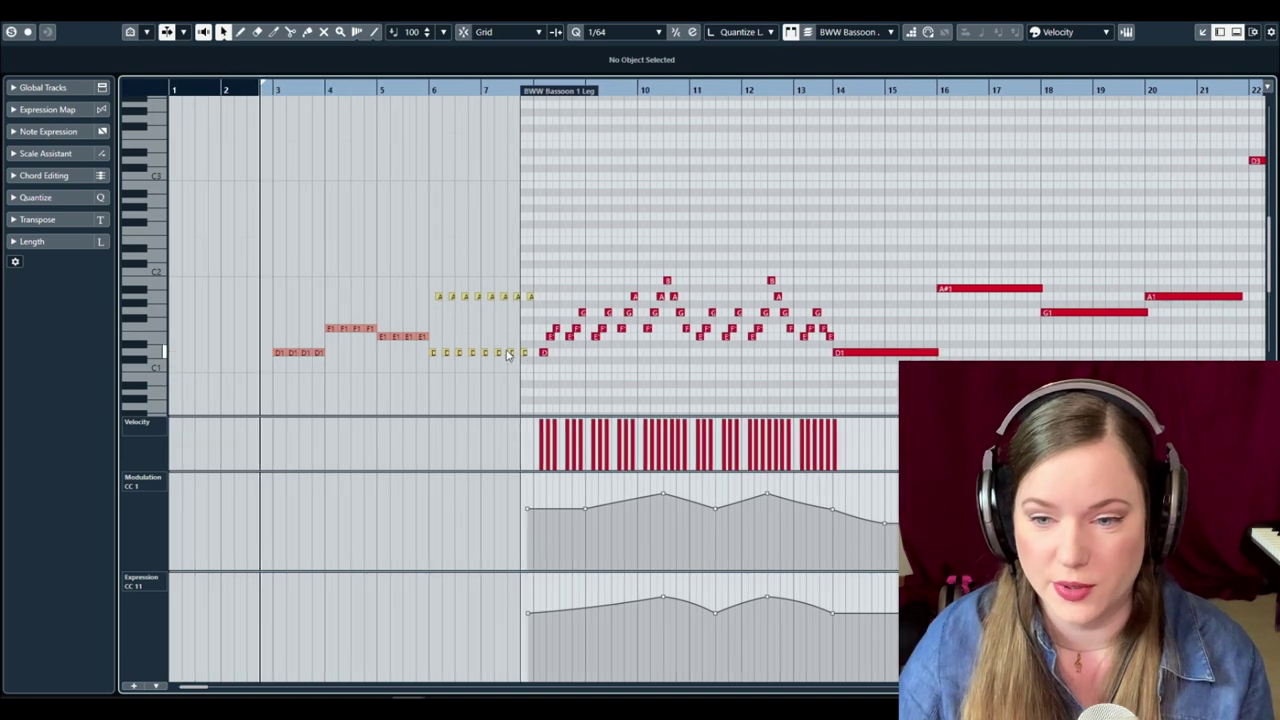
Play the bassoon parts with editor solo from the start, examine their notes and curves, and jump playback ahead to about bar 21.
key(space)
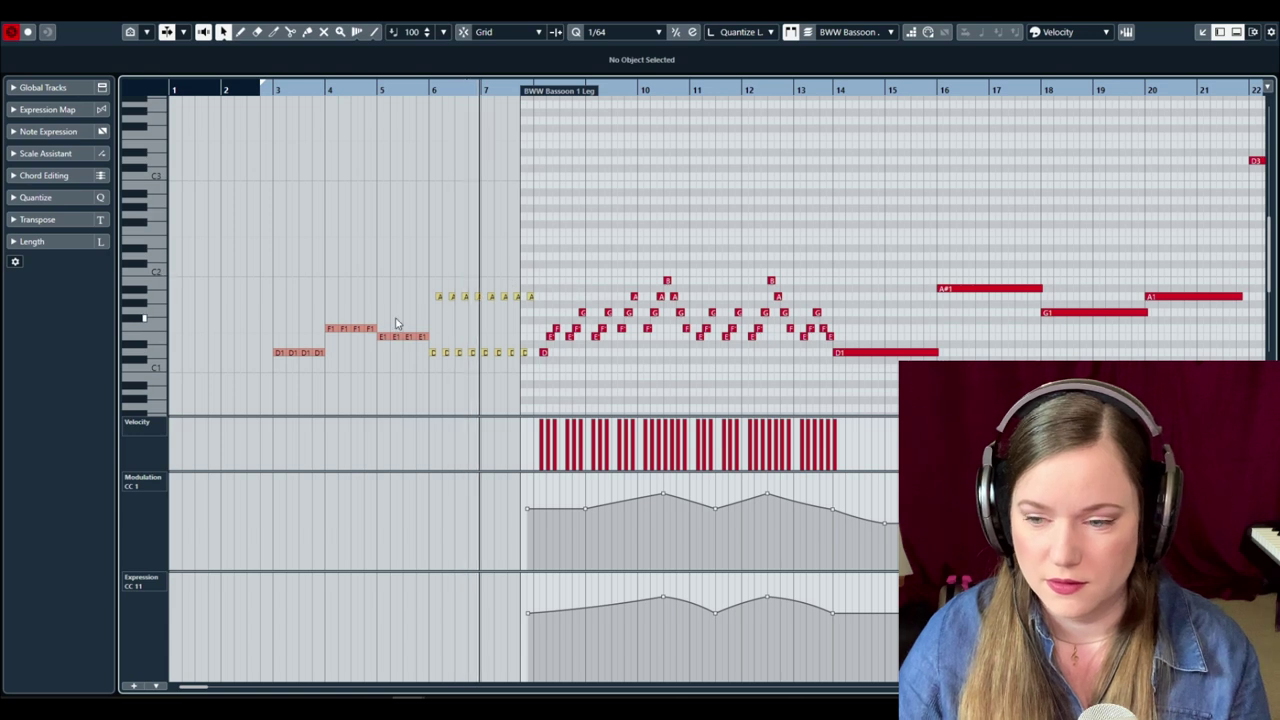
scroll(402, 321, right, 3)
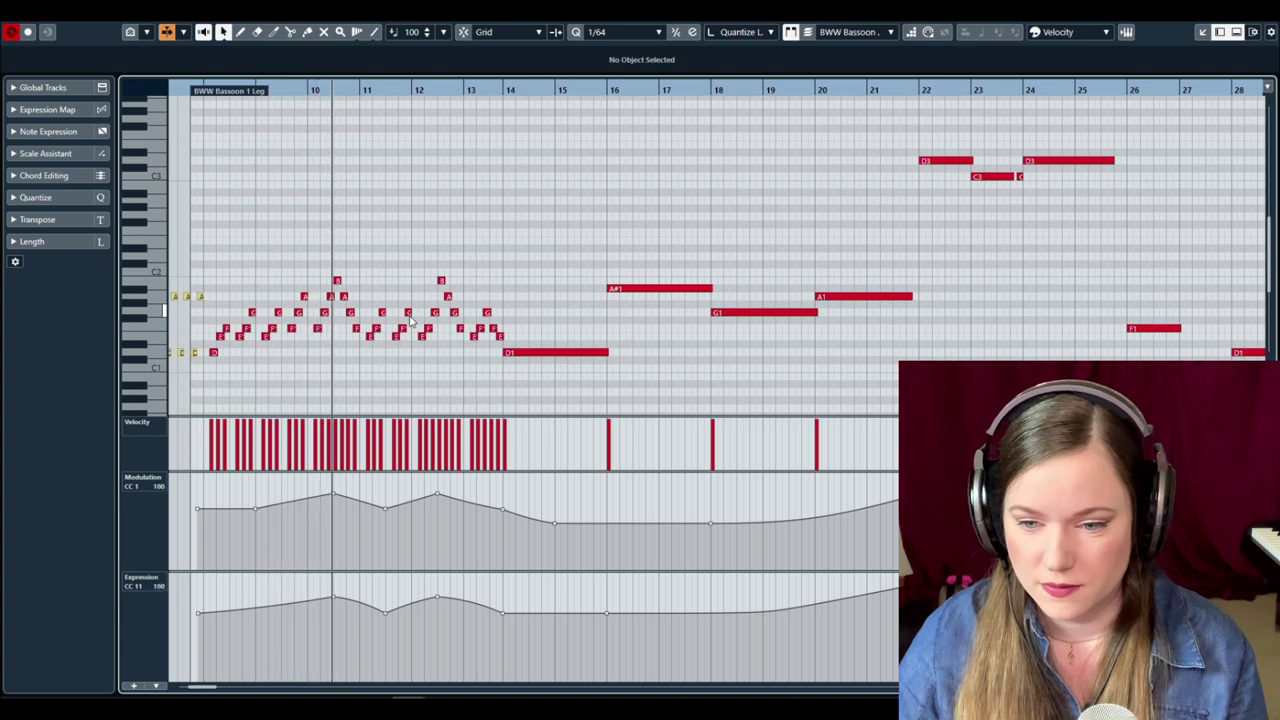
scroll(418, 318, right, 6)
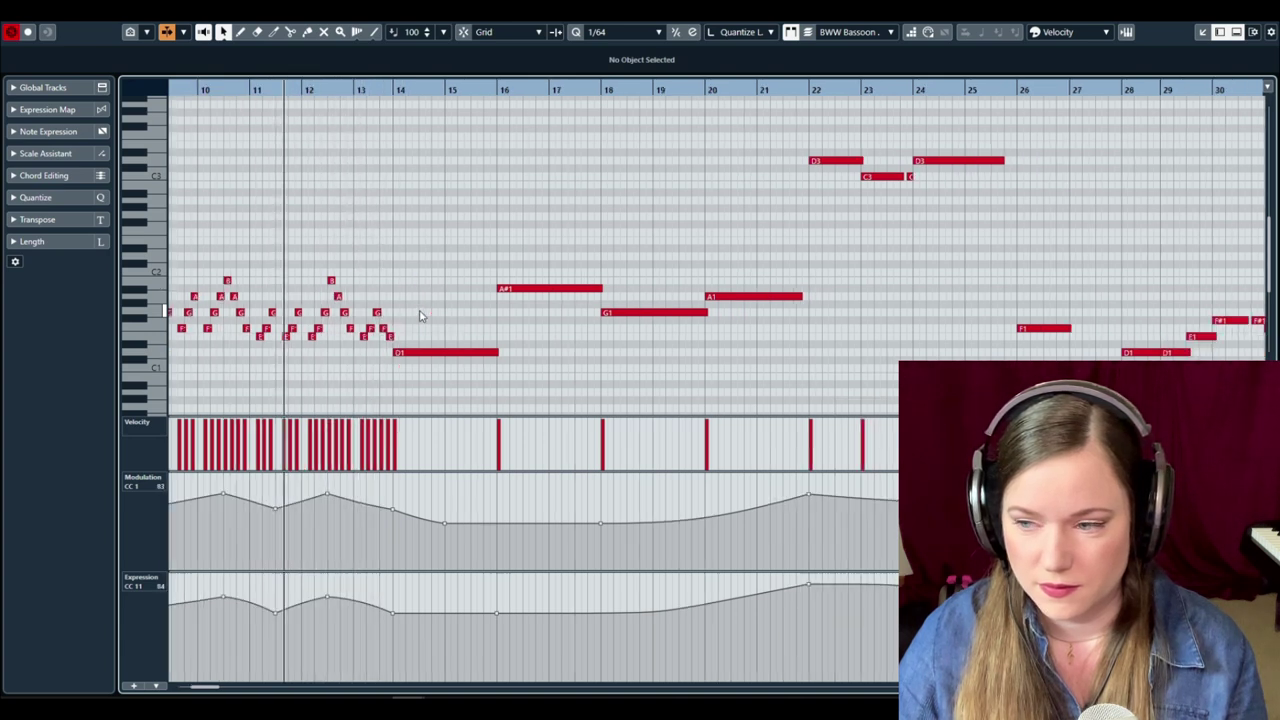
scroll(420, 316, left, 6)
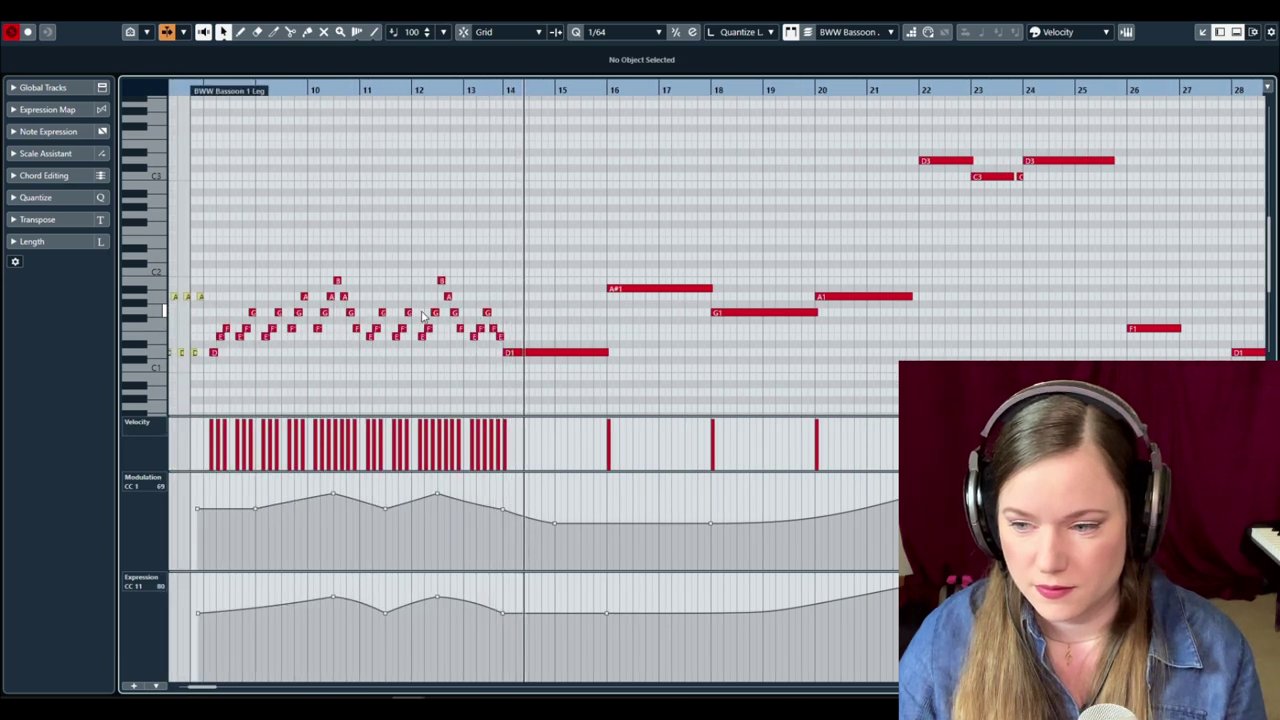
scroll(605, 328, right, 6)
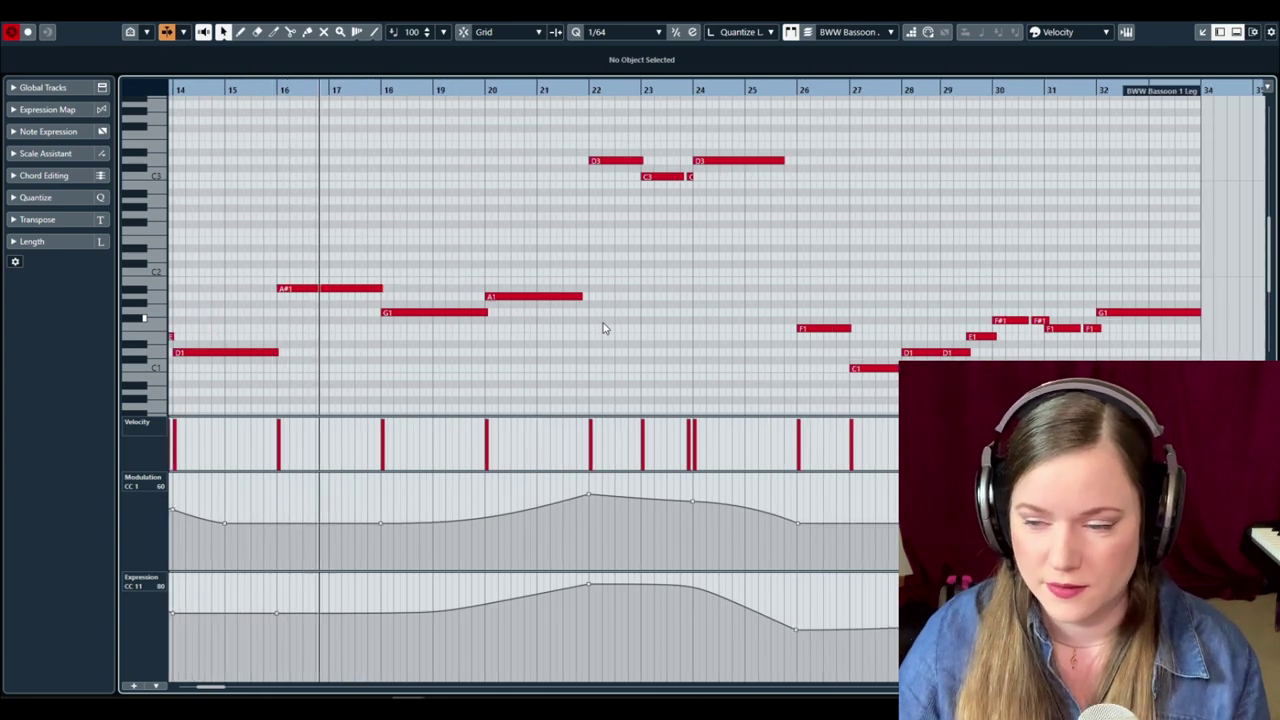
click(546, 89)
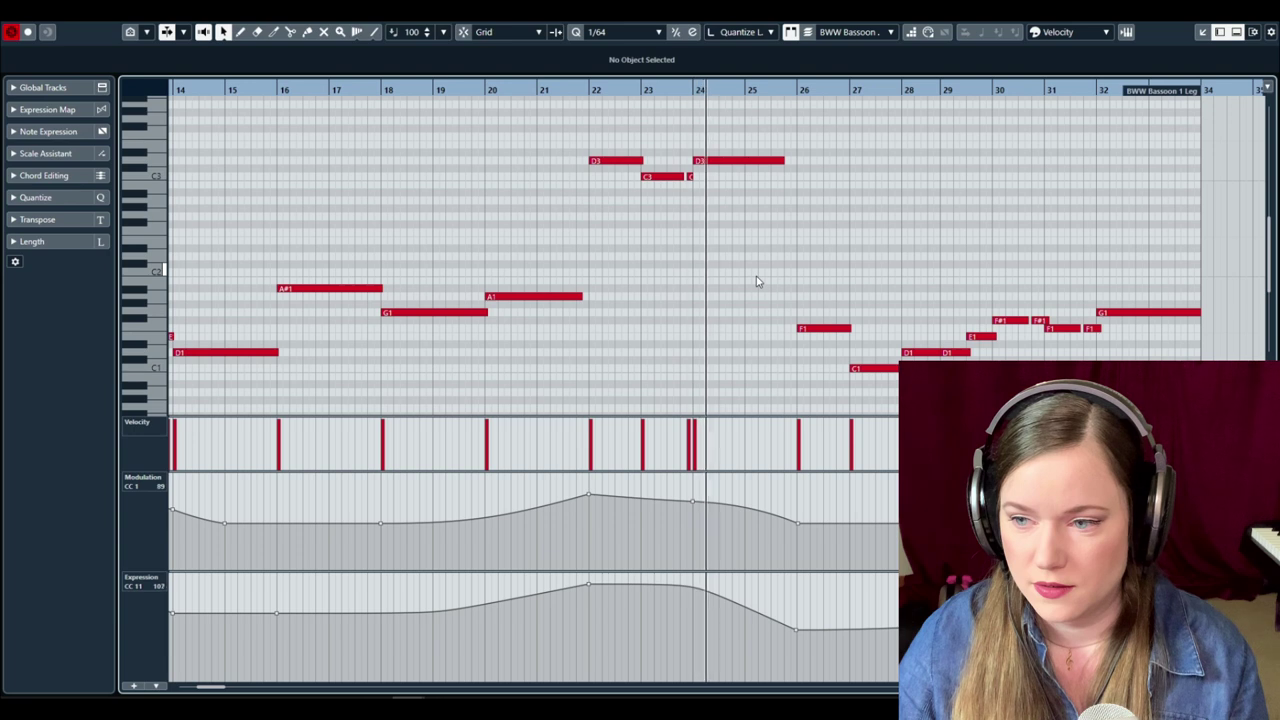
Follow the bassoon parts during playback to about bar 27, fit their whole length in view, and close the editor.
scroll(660, 328, right, 5)
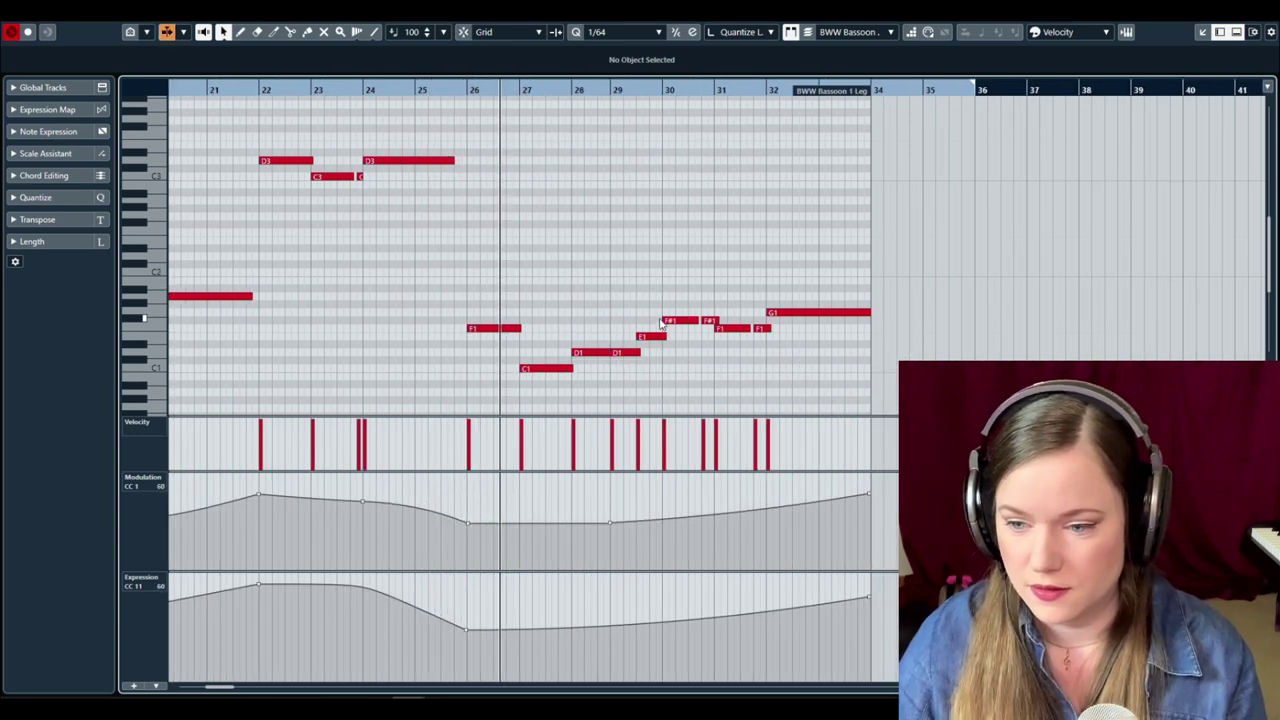
scroll(660, 322, left, 10)
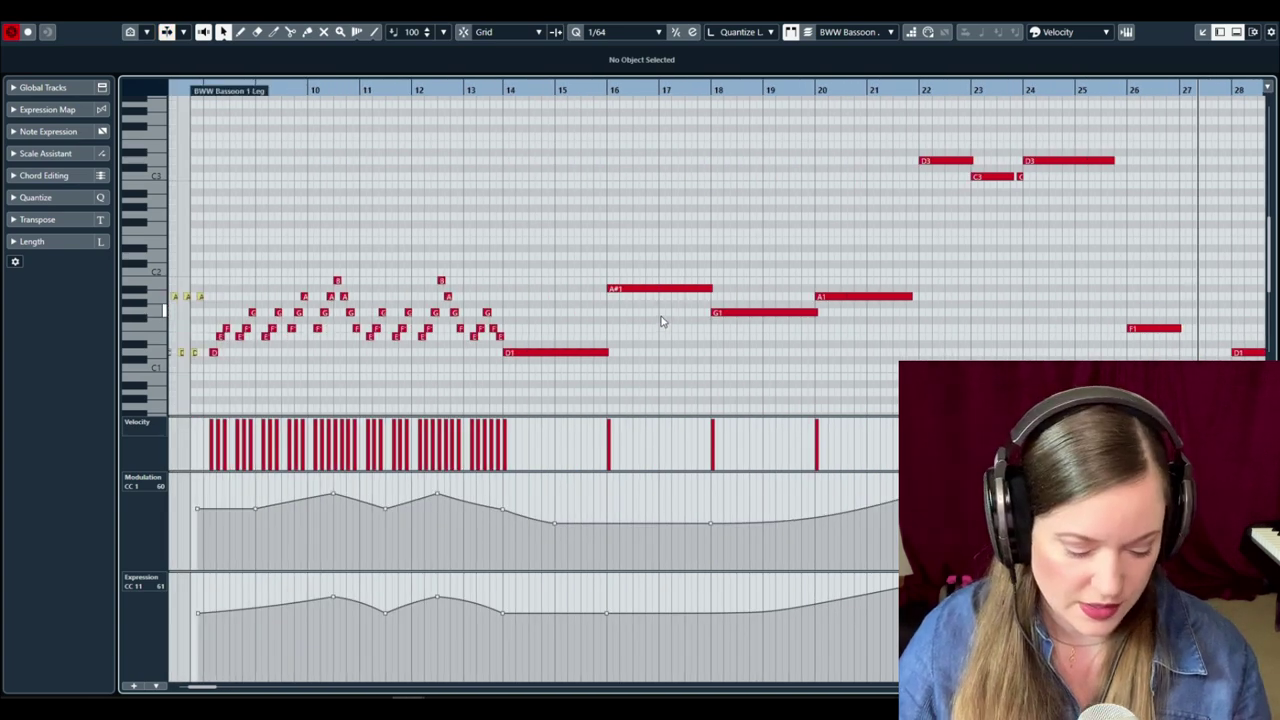
key(g)
key(g)
key(g)
key(g)
key(g)
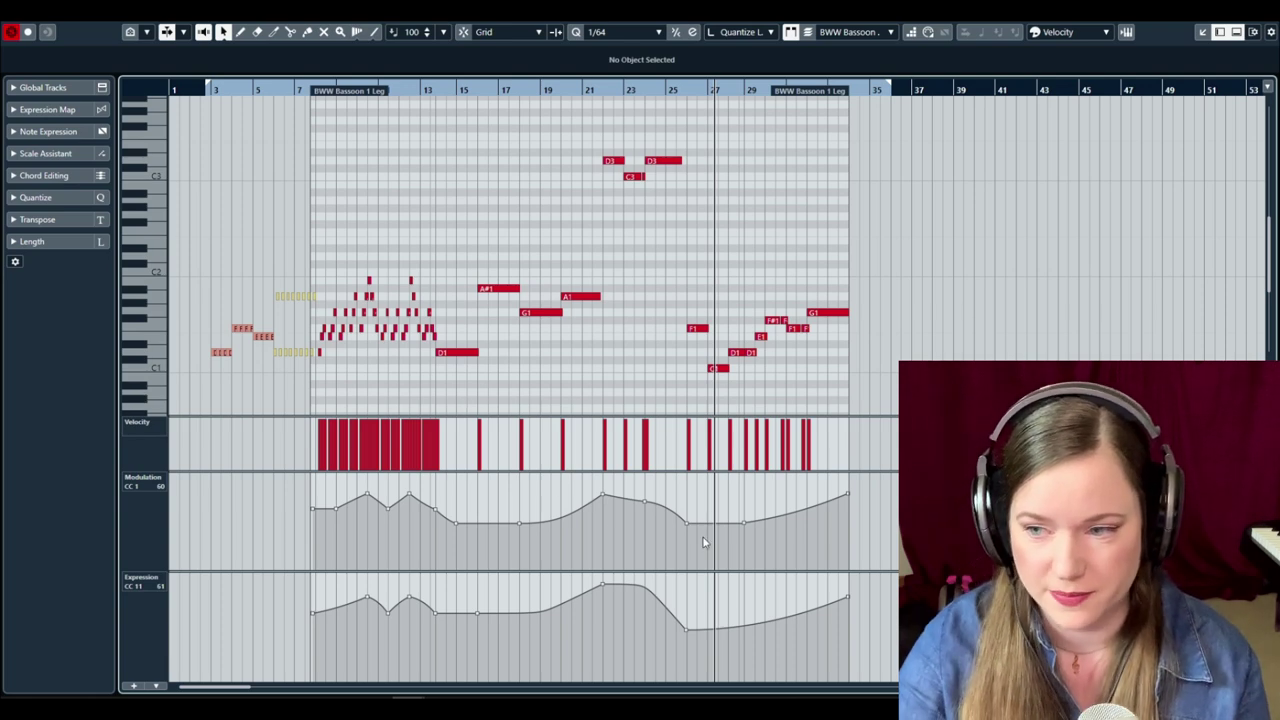
key(Return)
Play the soloed bassoons in the arrangement from bar 2 beat 4 to about bar 25.
scroll(495, 383, up, 5)
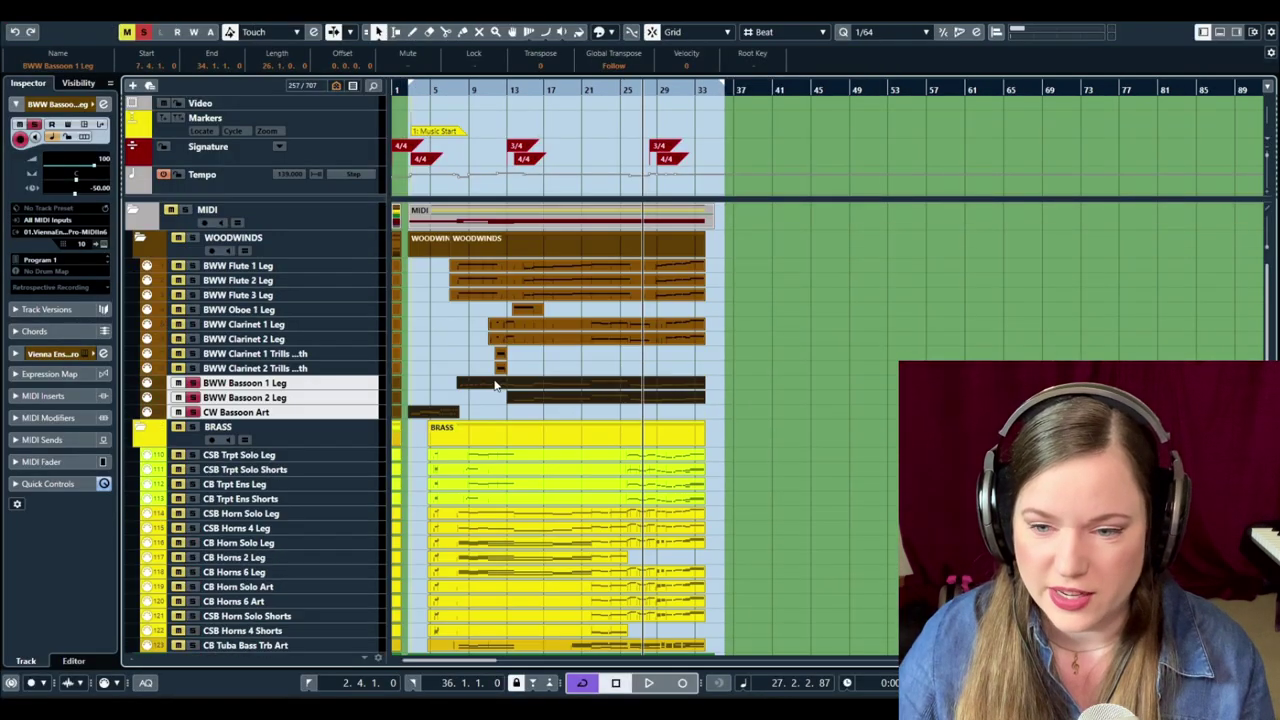
click(404, 90)
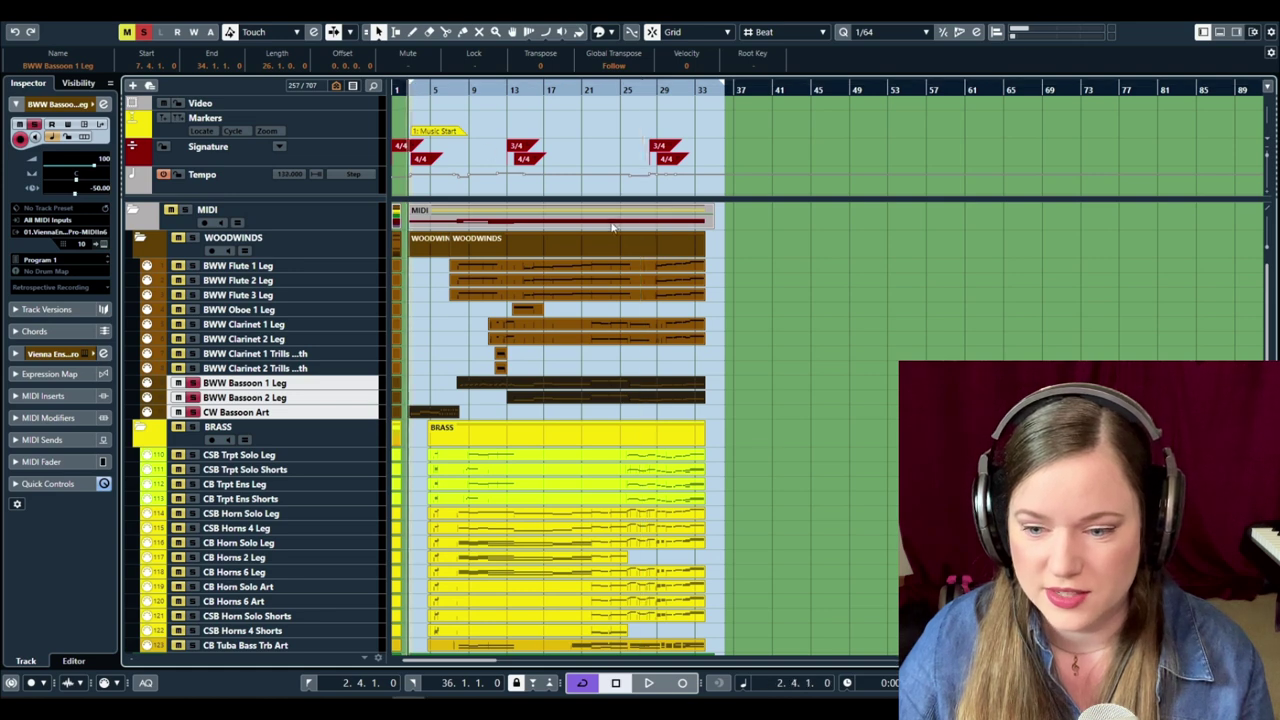
key(space)
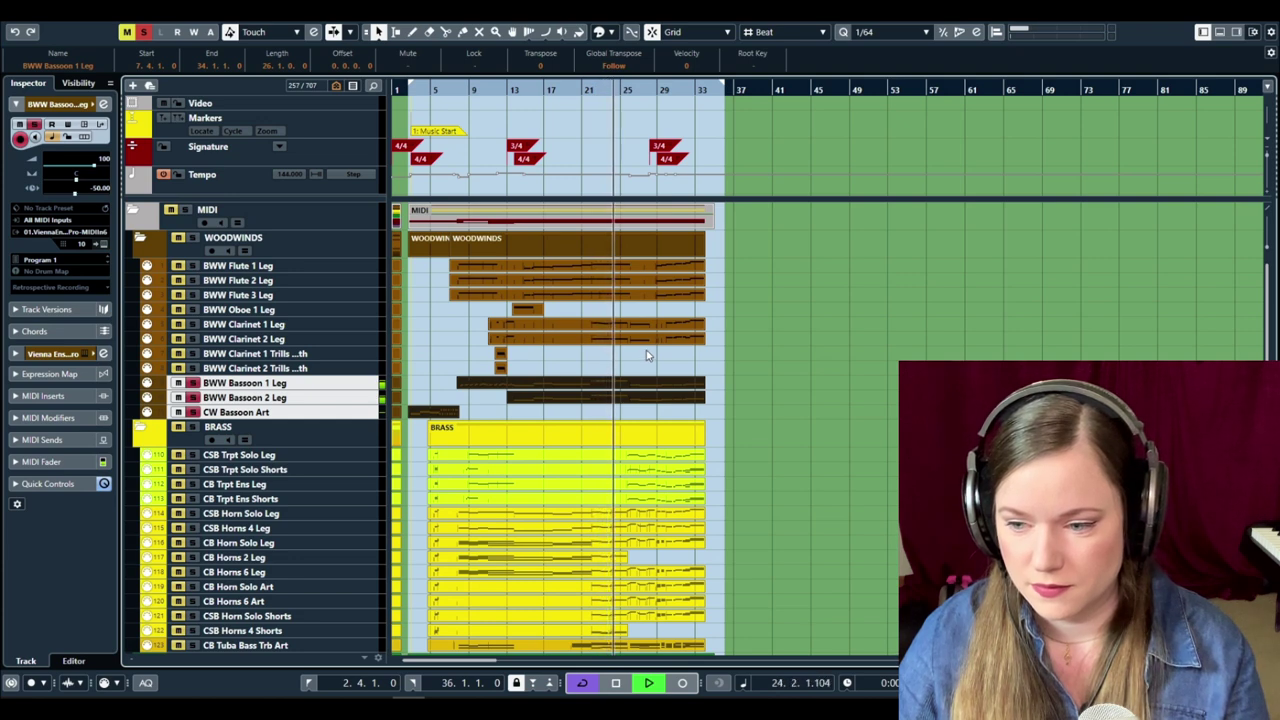
key(space)
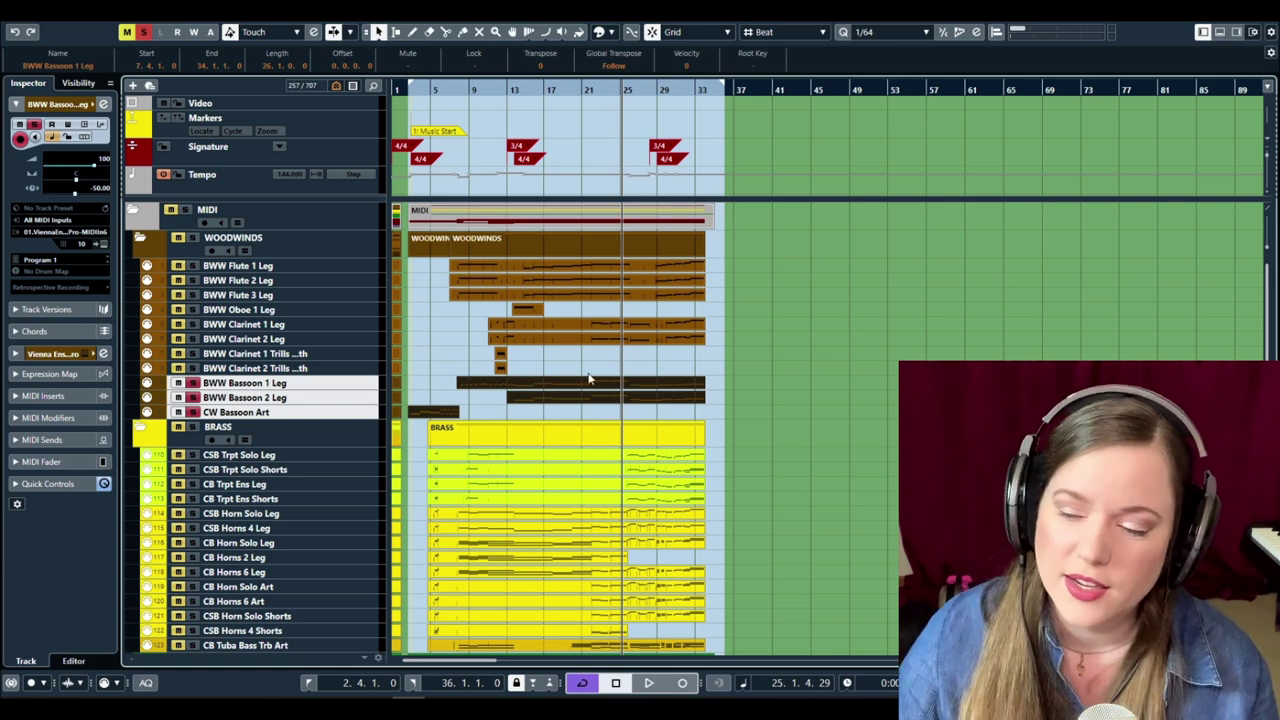
Open the BWW Bassoon 1 Leg part alone in the Key Editor, examine its notes and controller curves, and close it.
click(533, 386)
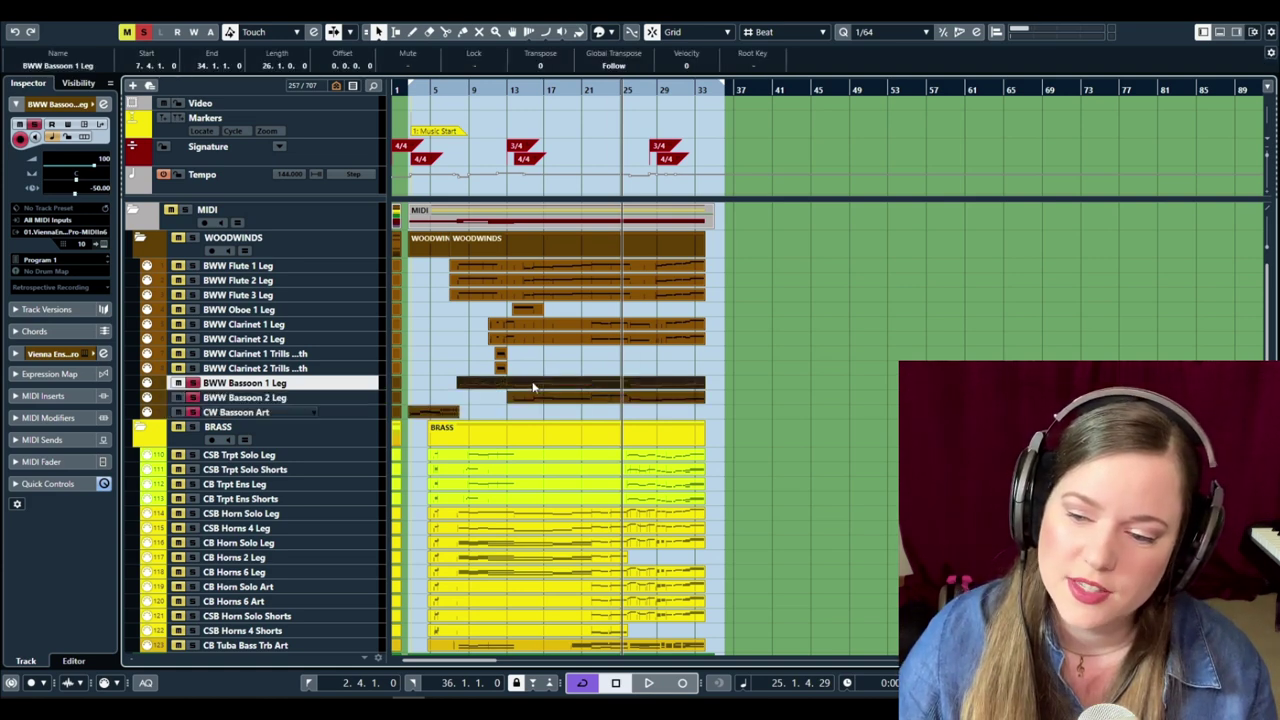
double_click(533, 386)
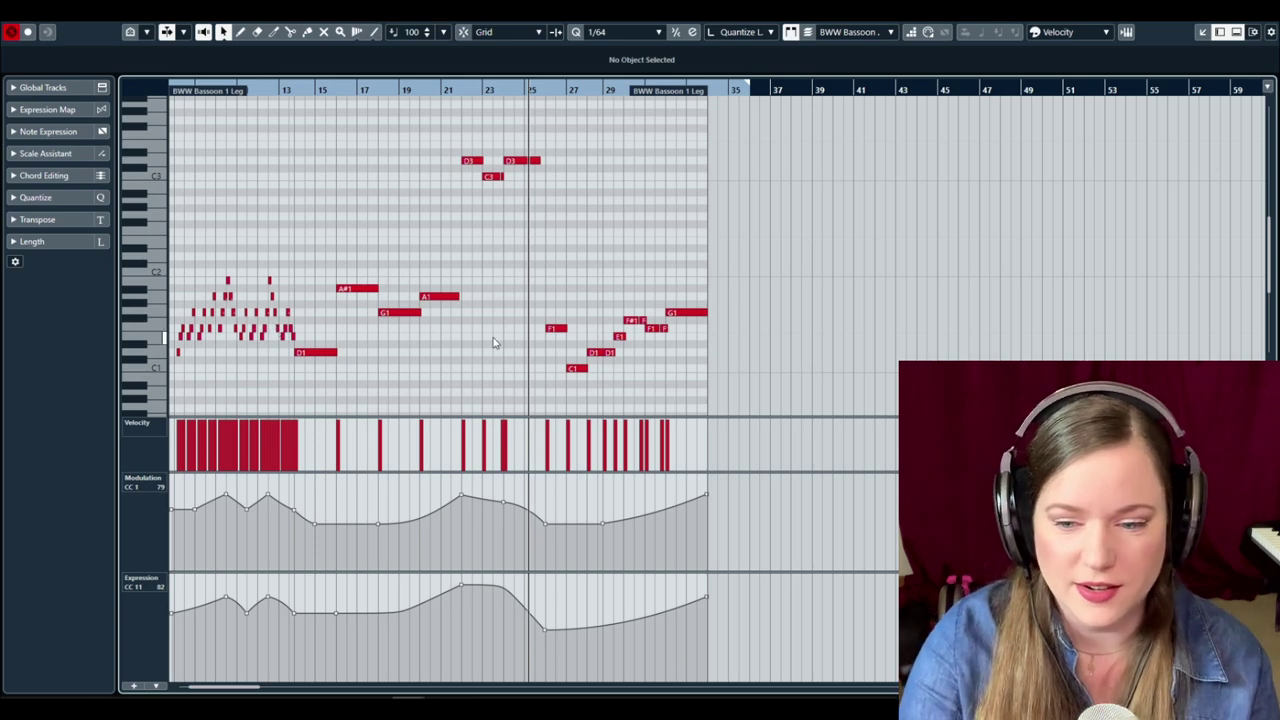
key(Return)
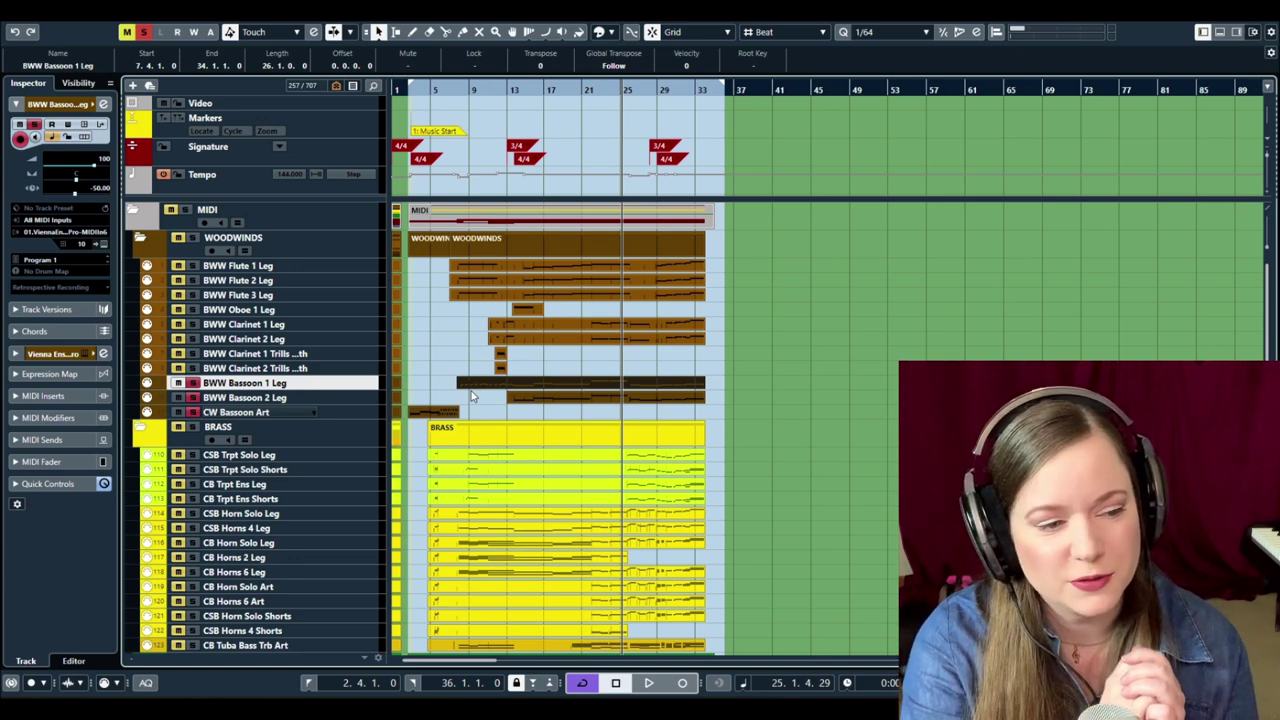
Solo the BWW Clarinet 1 Leg, BWW Clarinet 2 Leg and both BWW Clarinet Trills tracks in addition to the bassoons.
click(275, 326)
shift+click(280, 368)
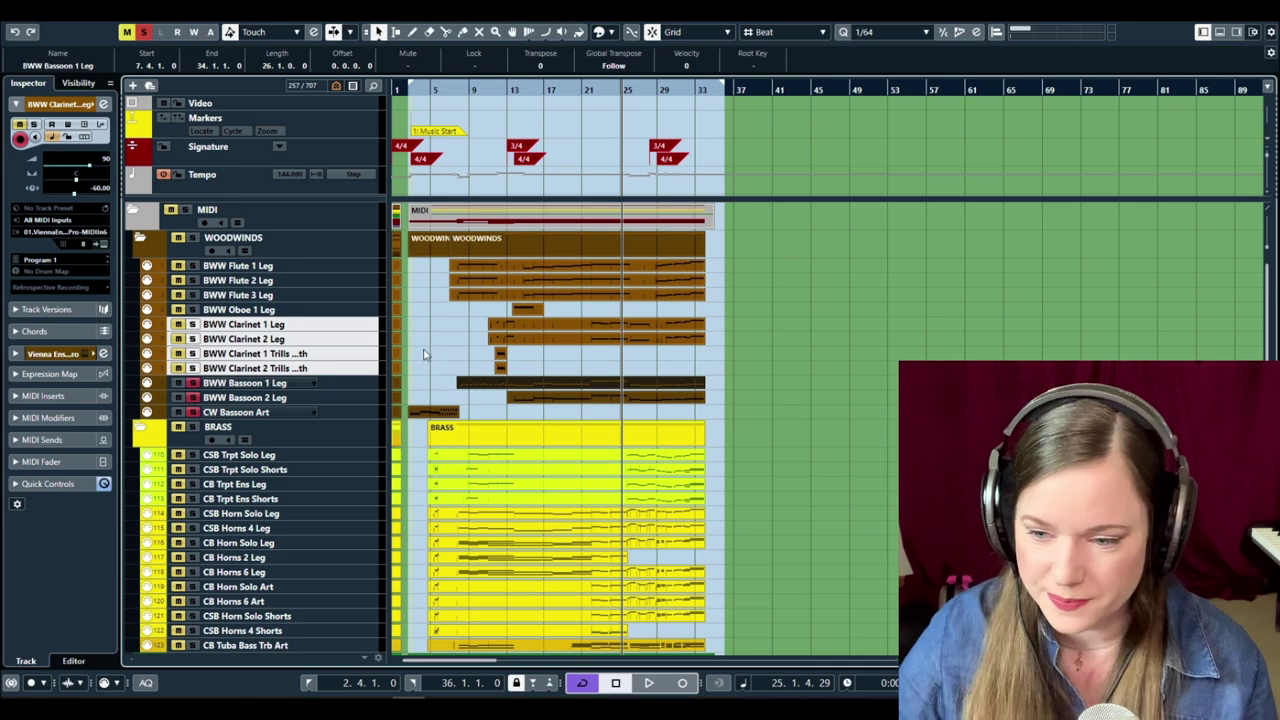
key(r)
Set the cursor to bar 11 beat 2 and open the parts of all four clarinet tracks in the Key Editor.
click(489, 89)
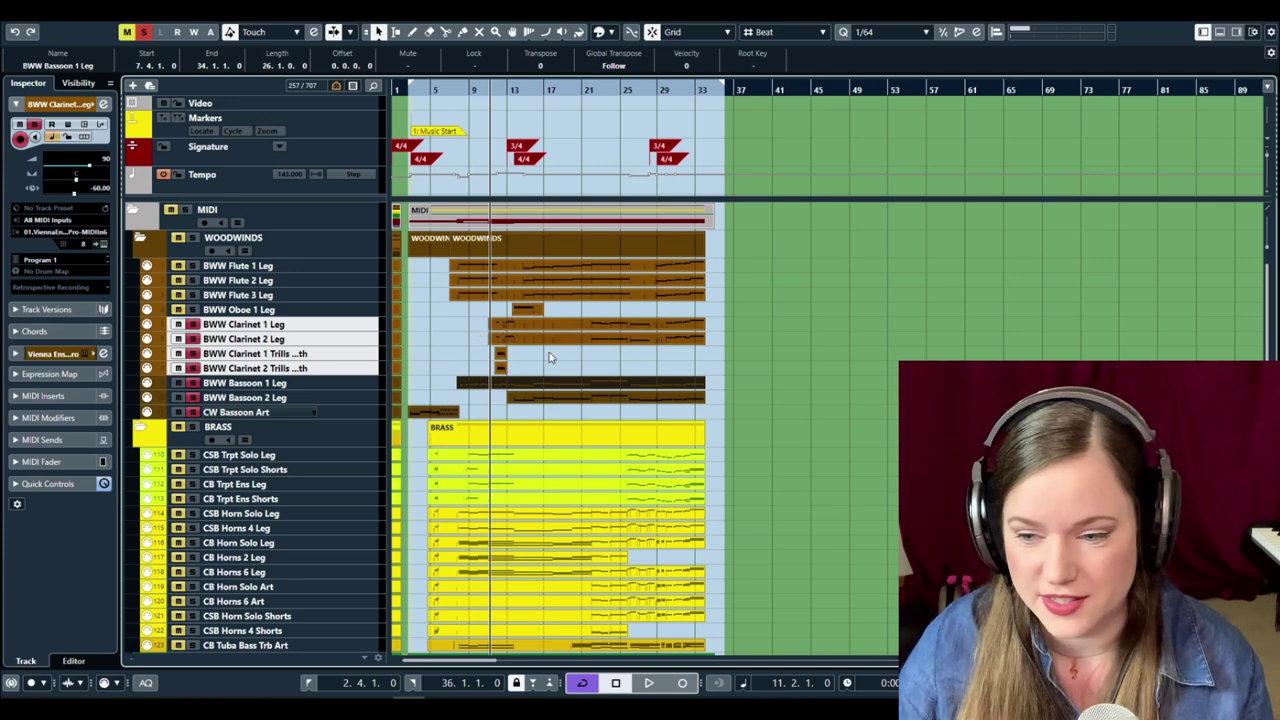
drag(479, 322, 558, 375)
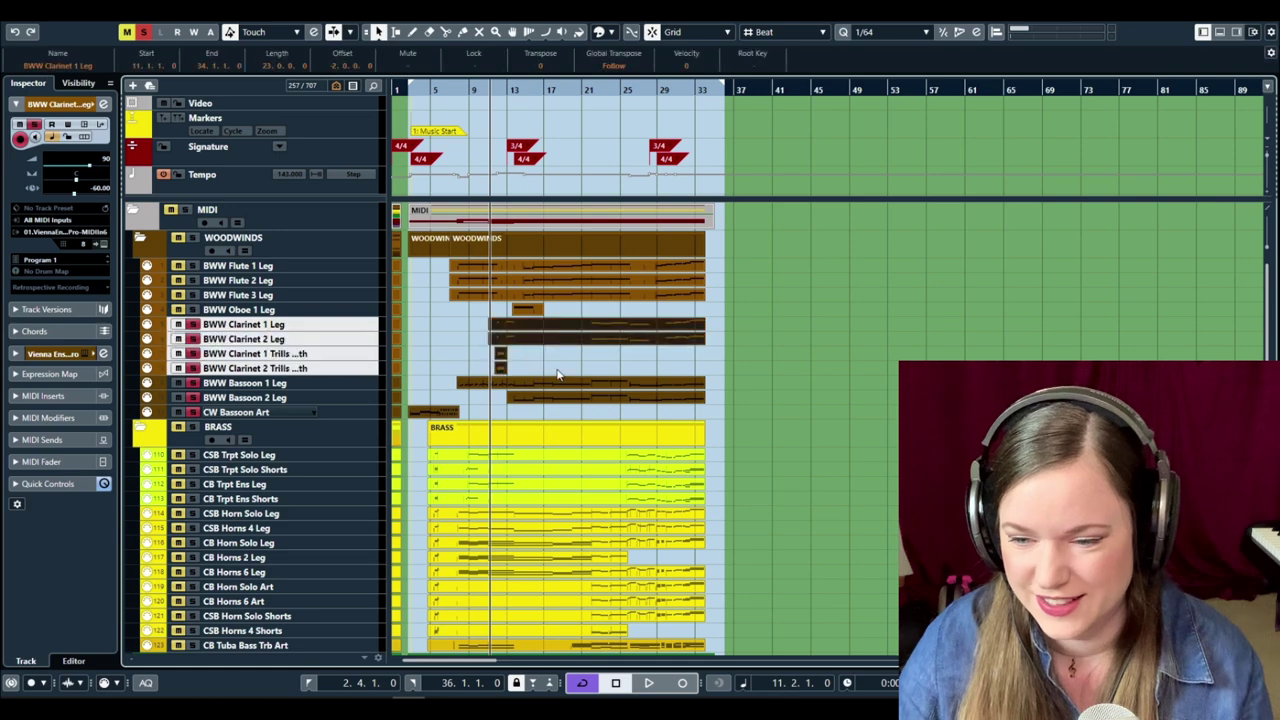
key(ctrl+e)
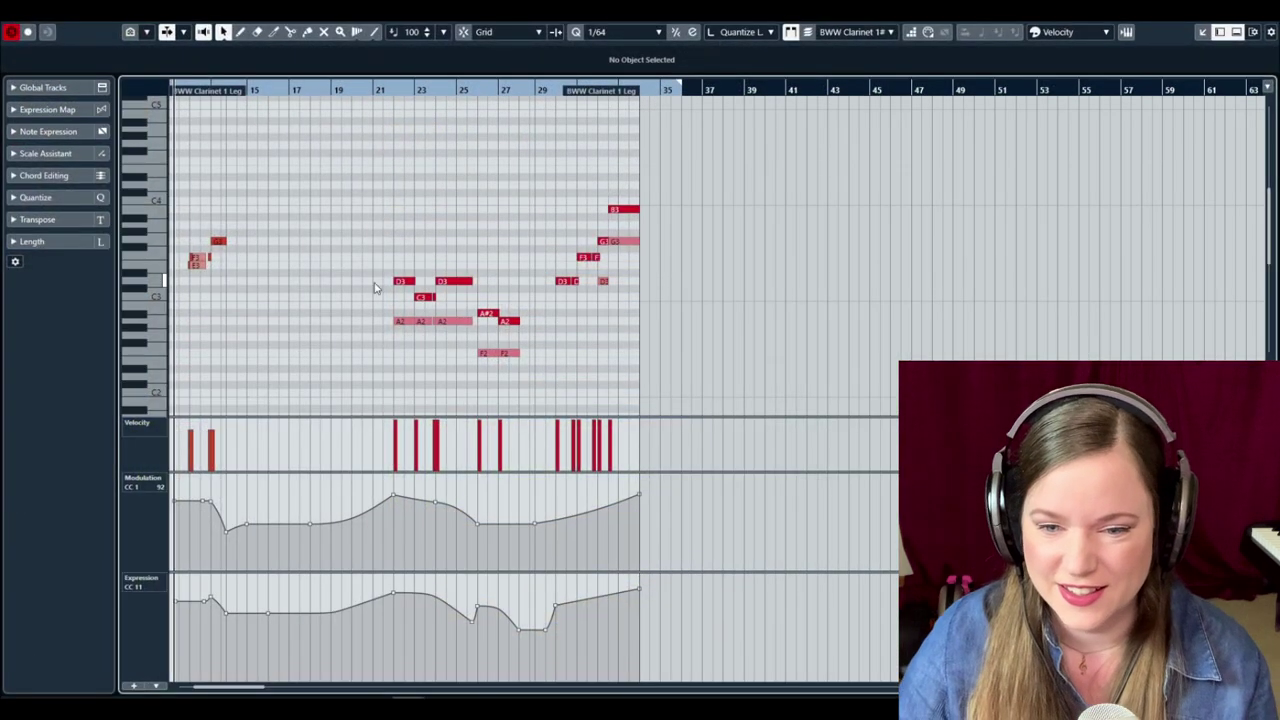
Play the clarinet parts from bar 11, jump ahead to just before bar 22, listen to about bar 27, and close the editor.
scroll(370, 280, left, 3)
key(space)
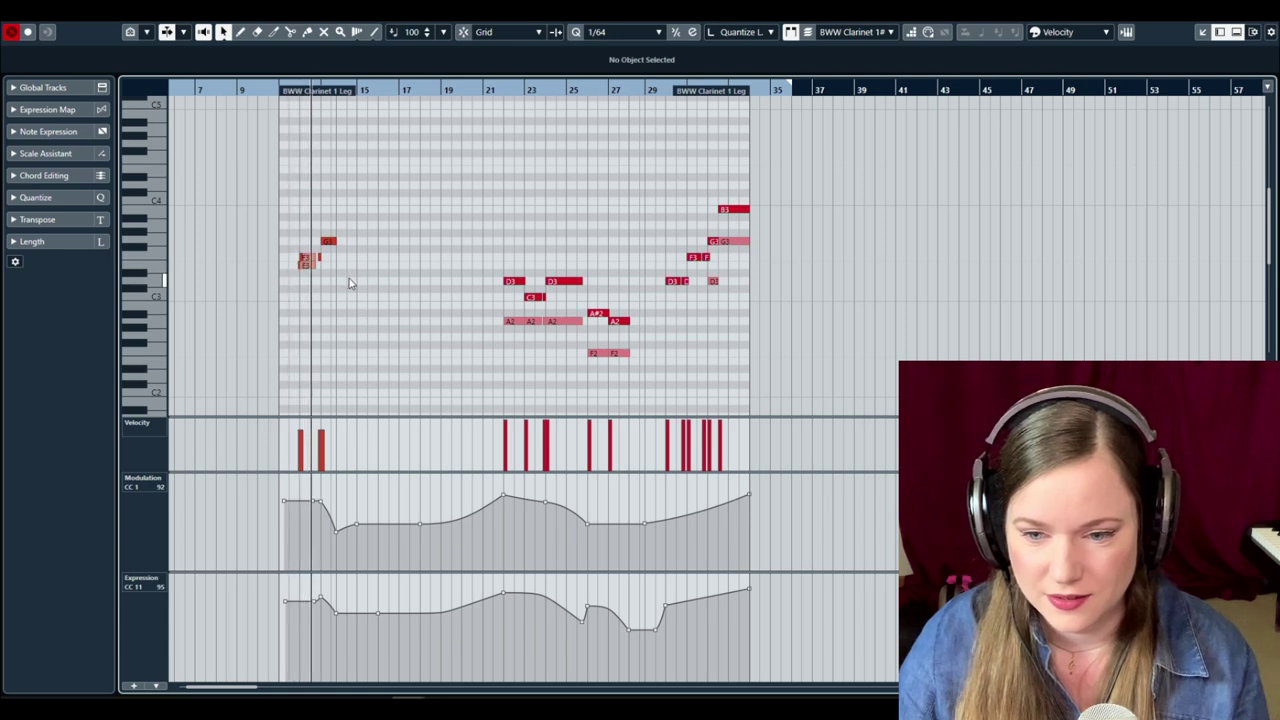
click(497, 91)
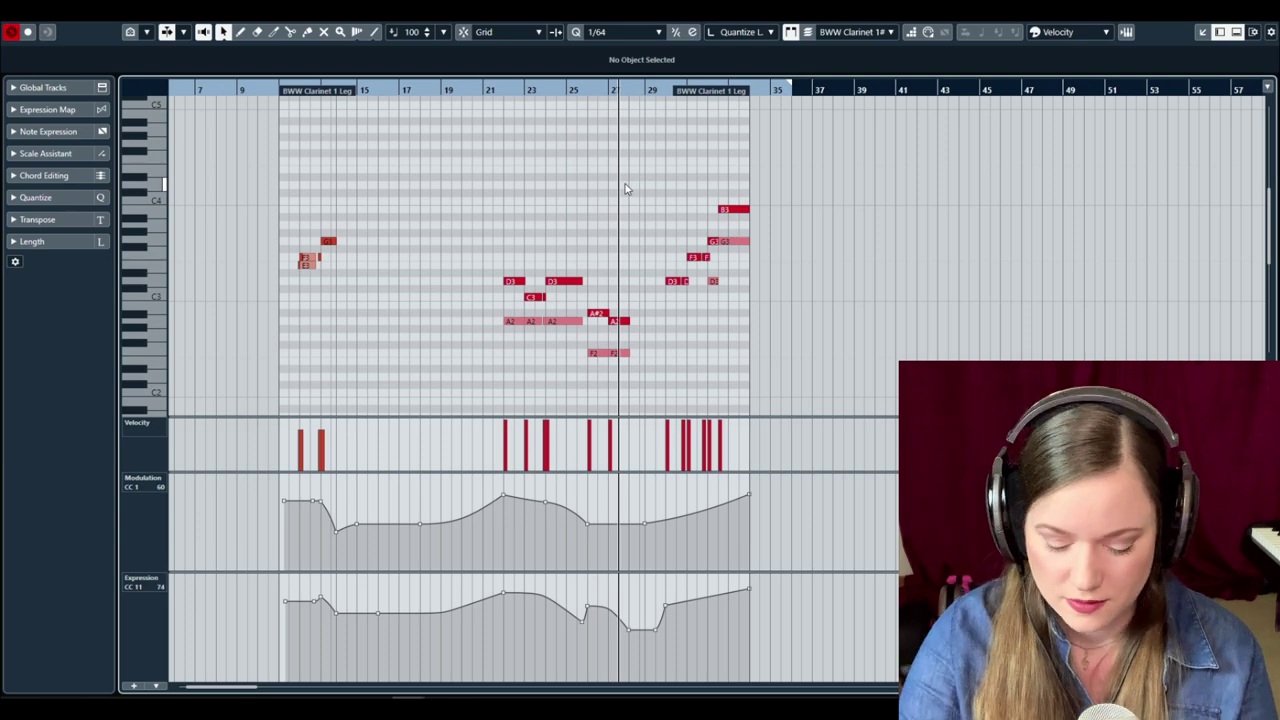
key(Return)
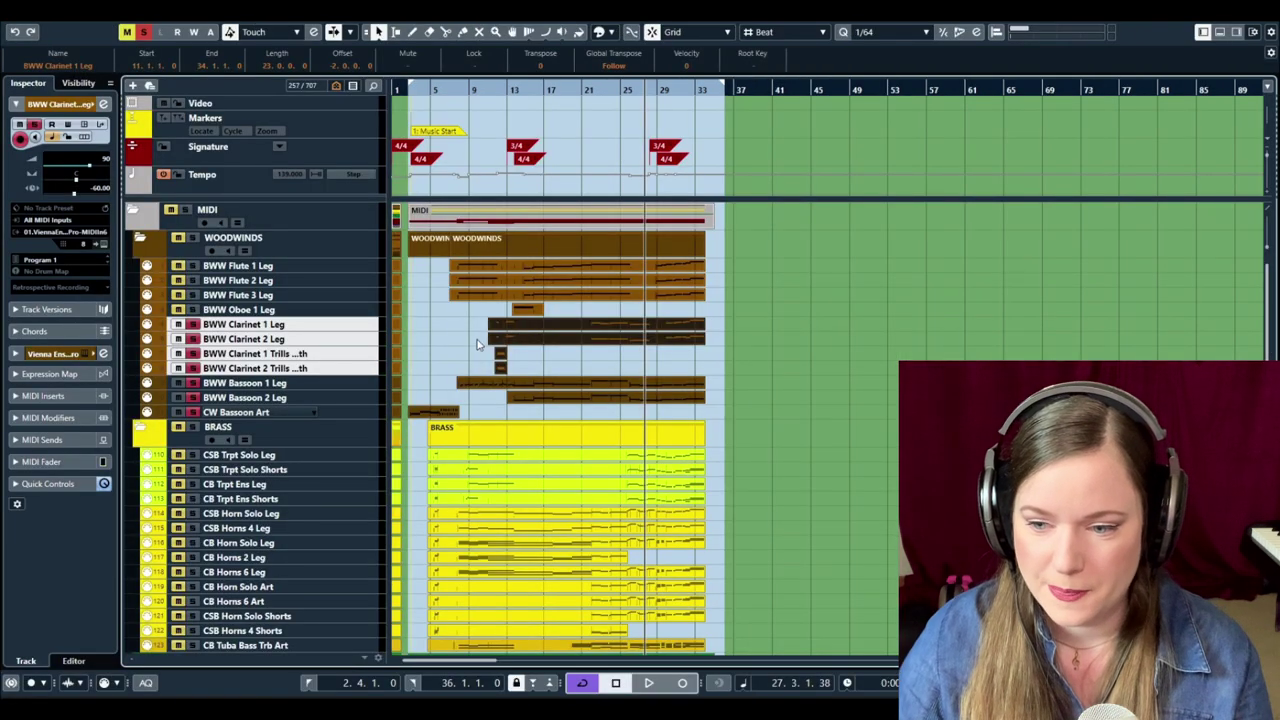
Play the soloed clarinets and bassoons together from bar 10 beat 3, jump ahead to about bar 21, and stop at about bar 25.
click(482, 90)
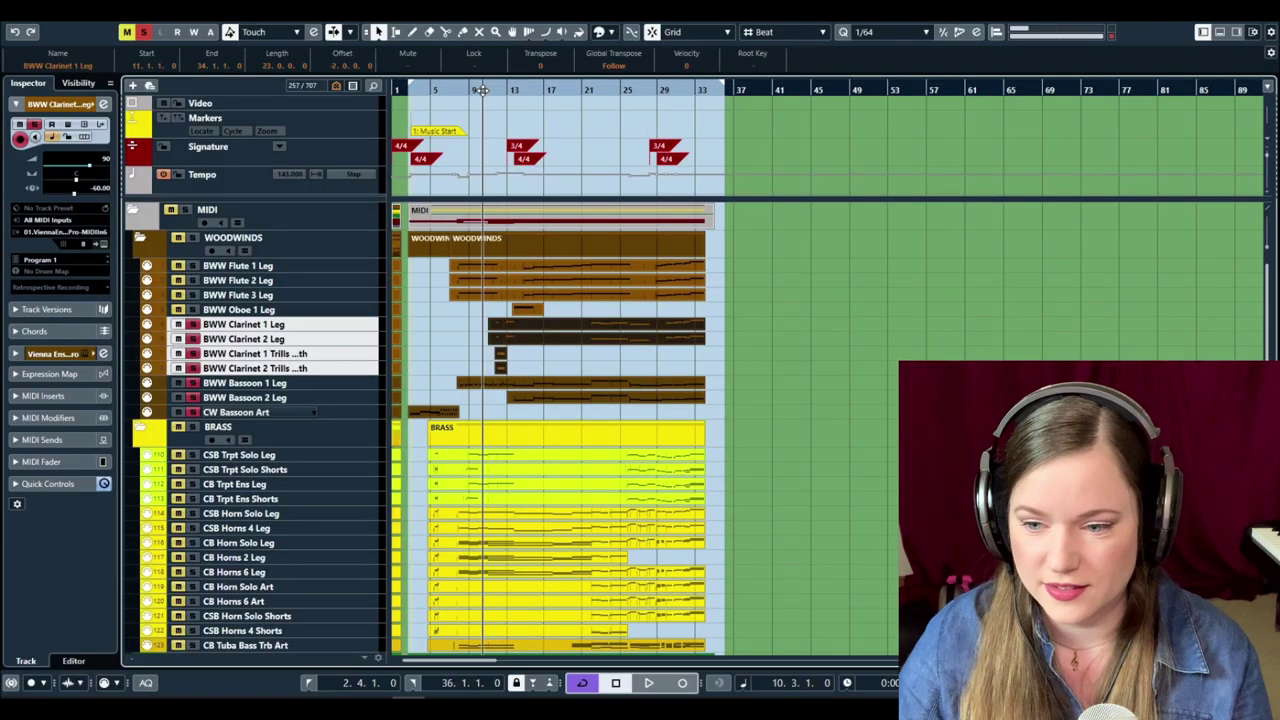
click(450, 352)
key(space)
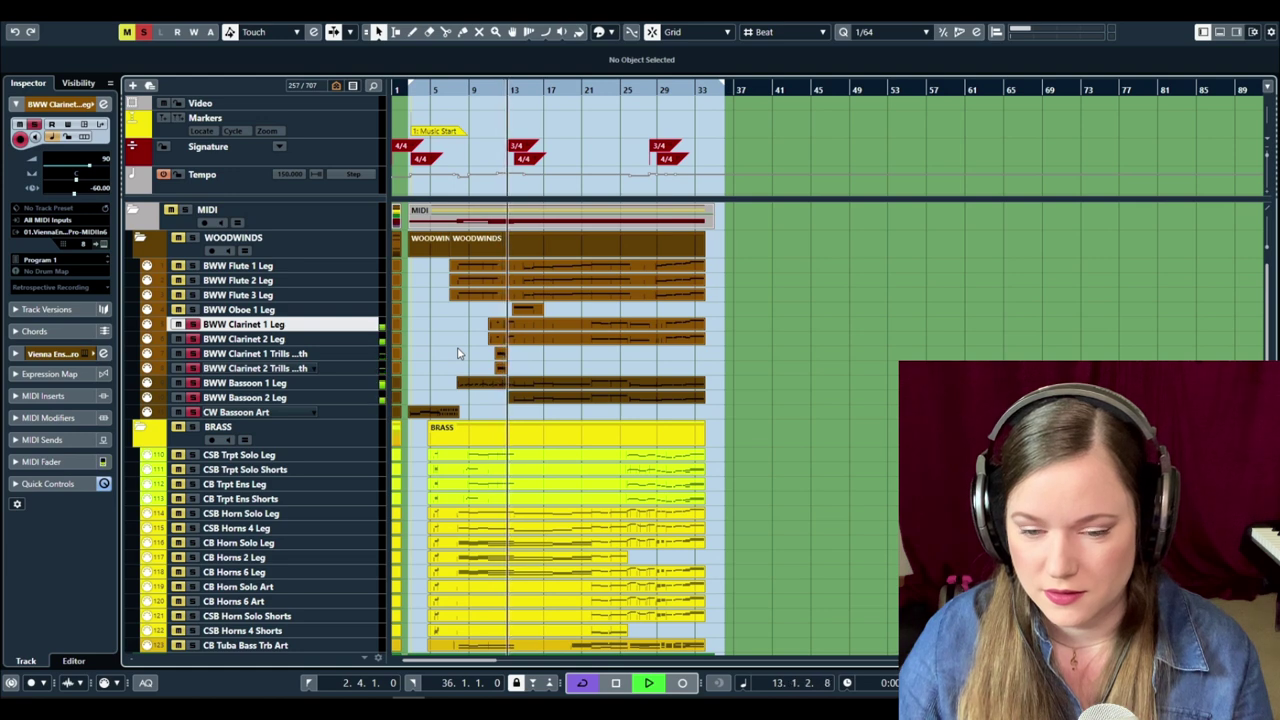
click(580, 90)
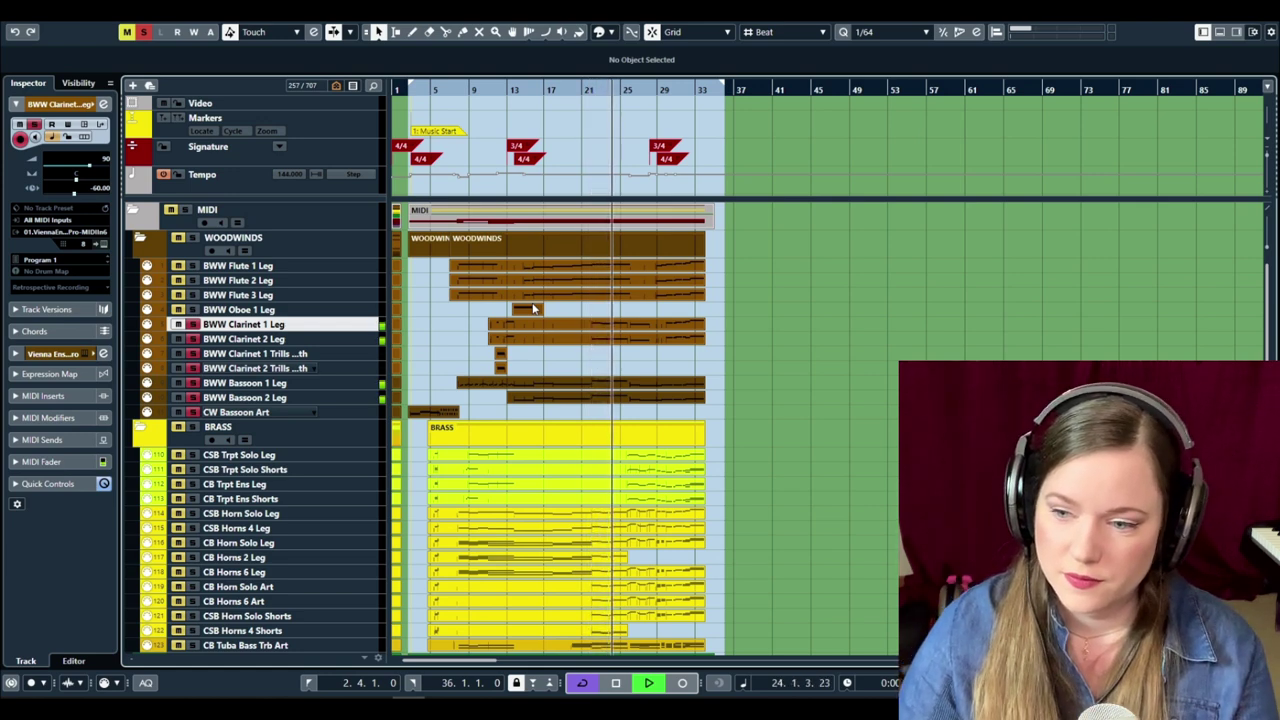
key(space)
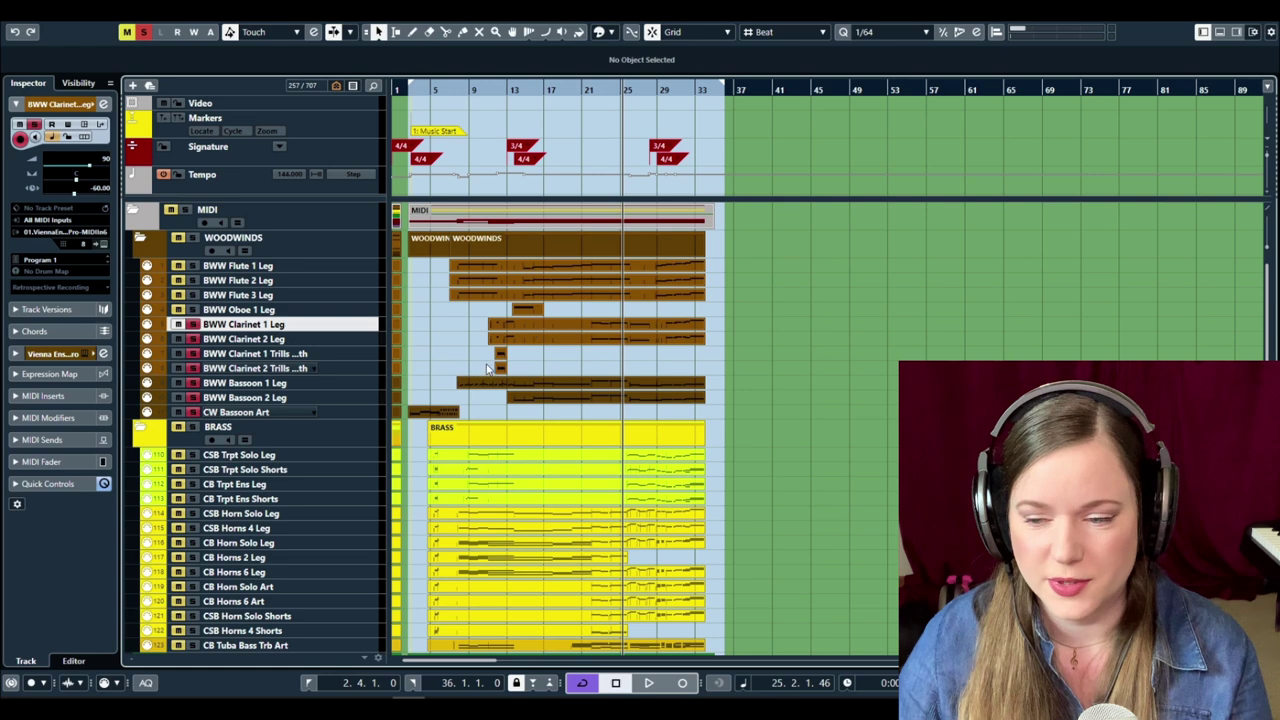
Solo the BWW Oboe 1 Leg track as well and play it with the clarinets and bassoons from bar 13 through bar 15.
click(250, 311)
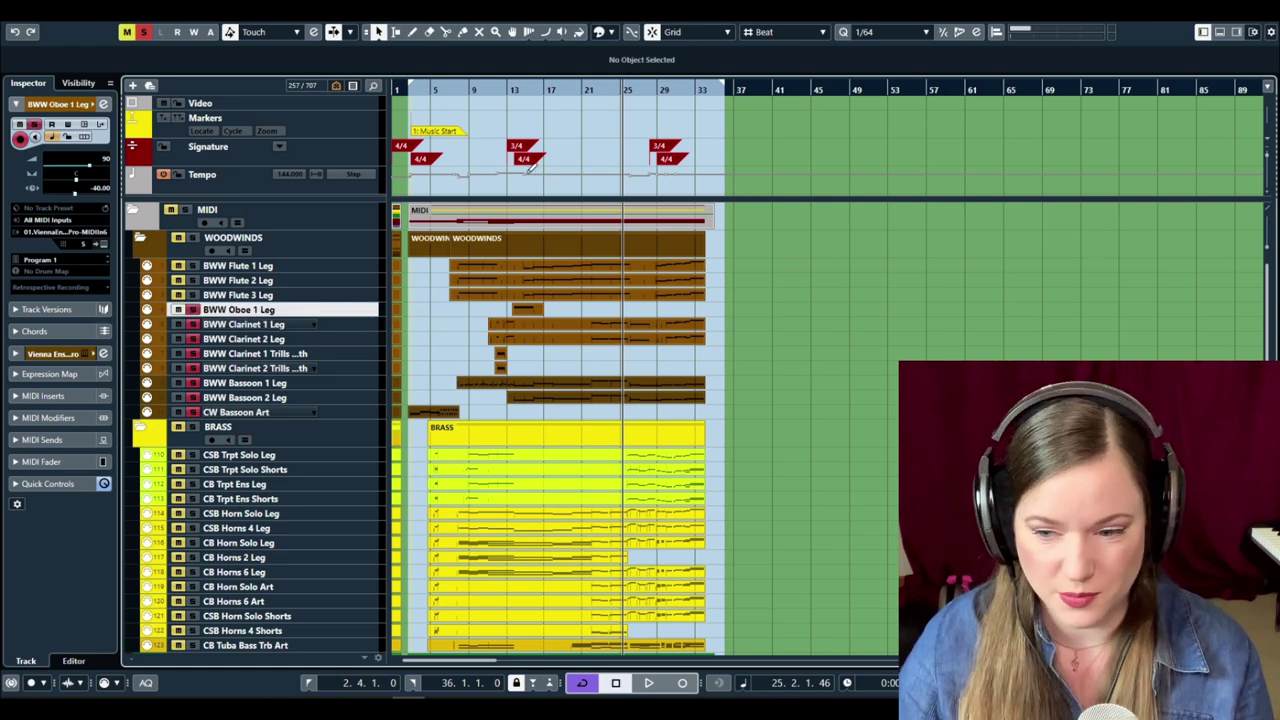
click(509, 89)
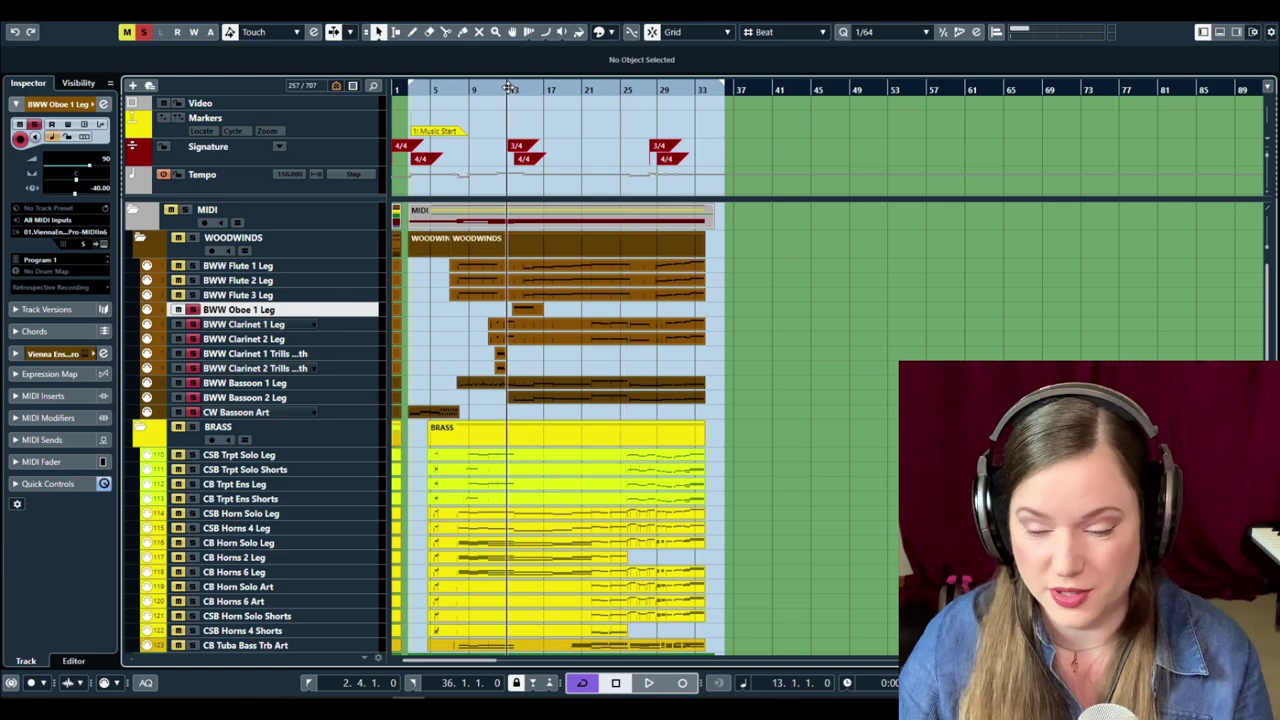
key(space)
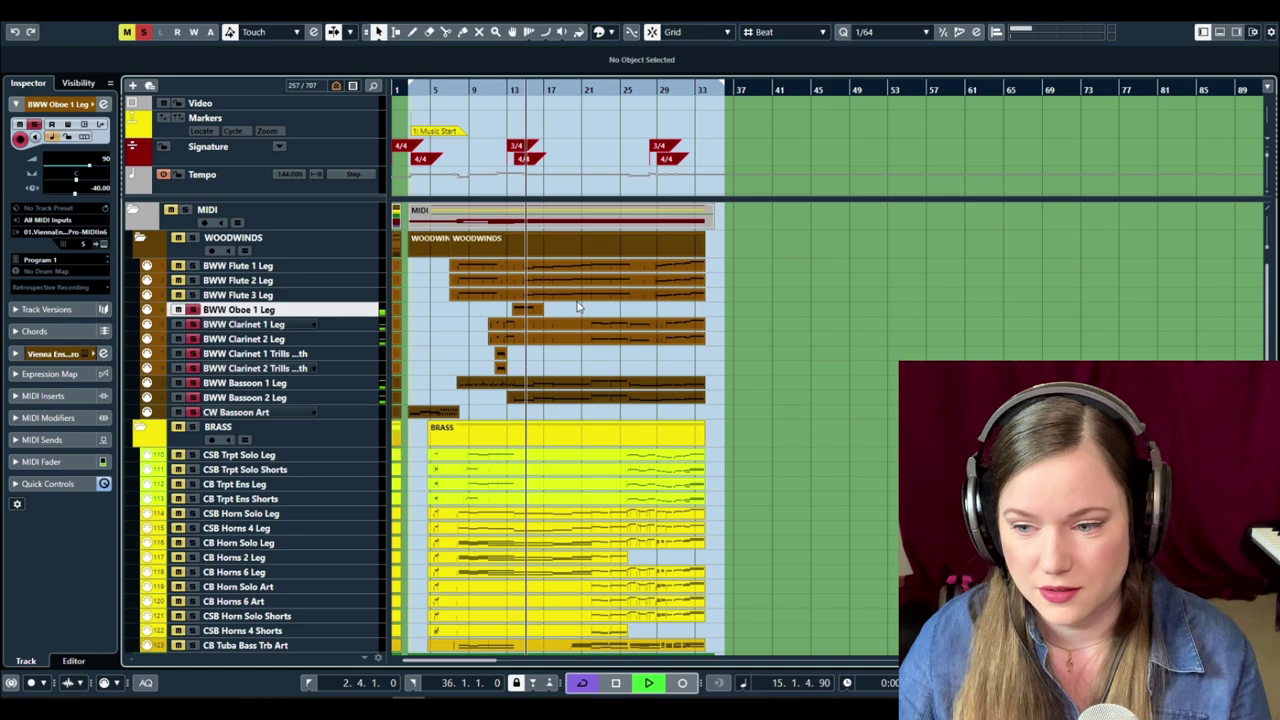
key(space)
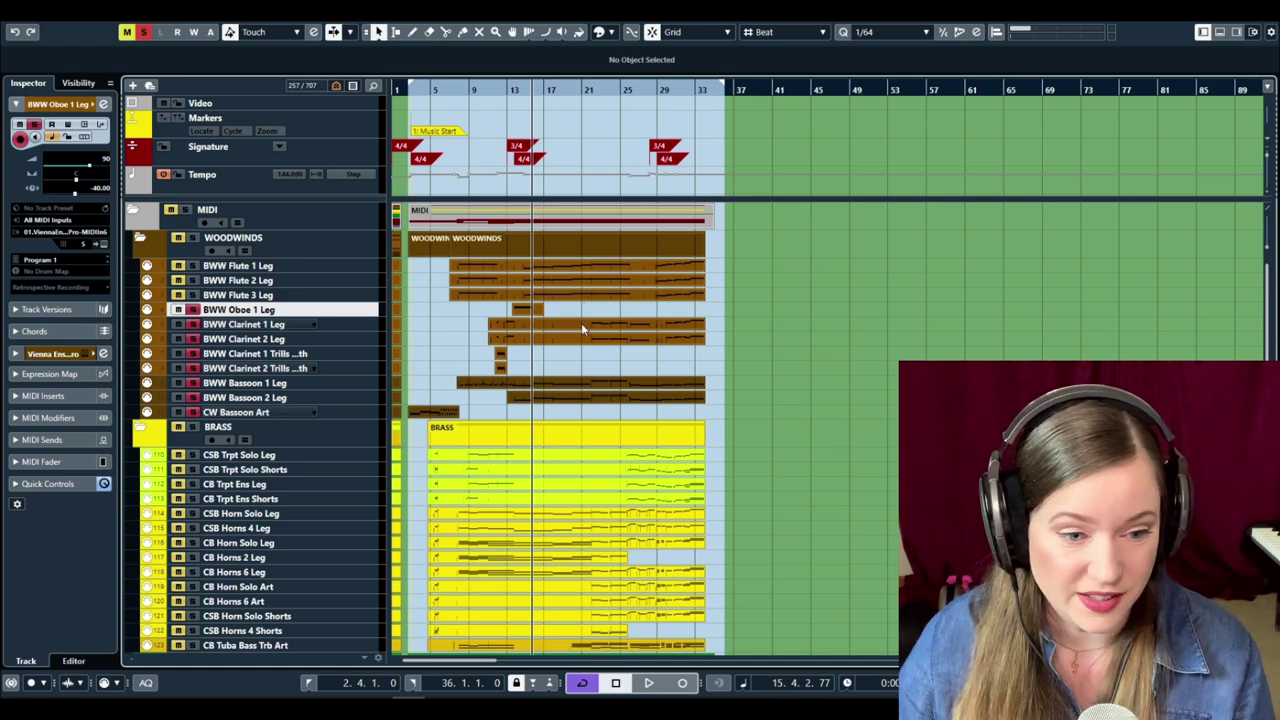
Solo the BWW Flute 1, 2 and 3 Leg tracks and open their parts in the Key Editor.
click(260, 296)
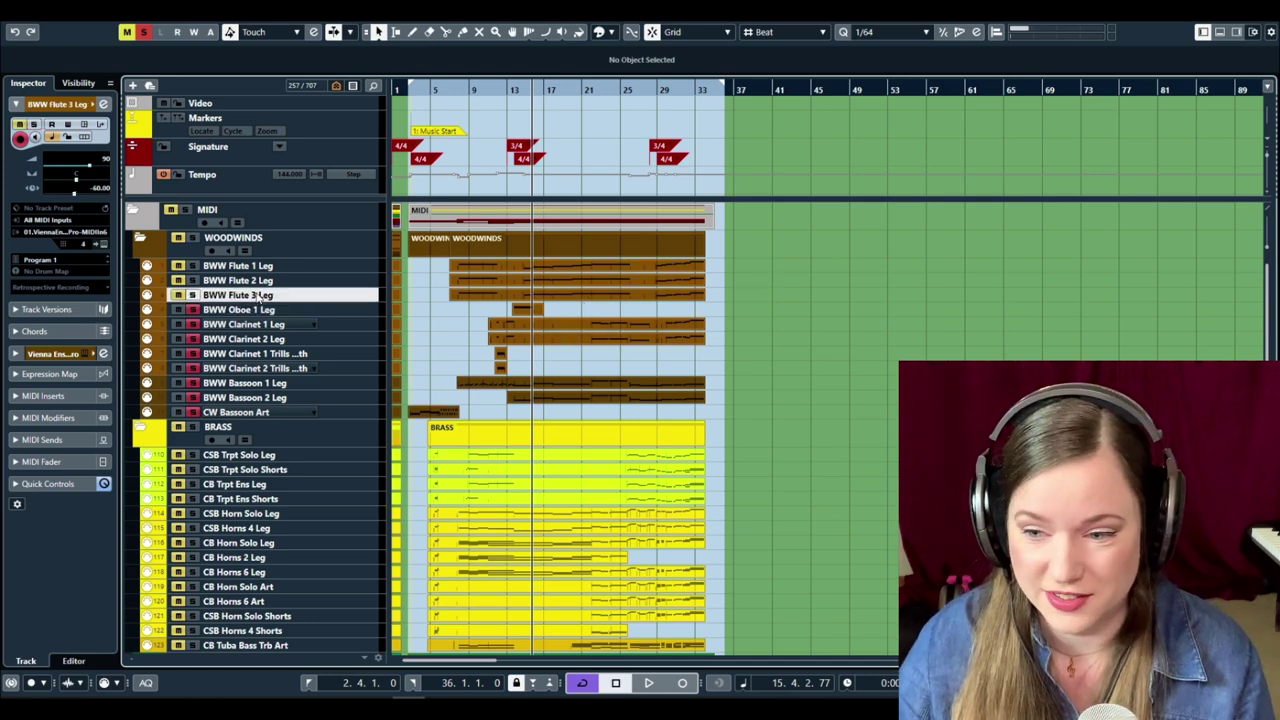
shift+click(262, 266)
drag(428, 275, 463, 308)
key(Return)
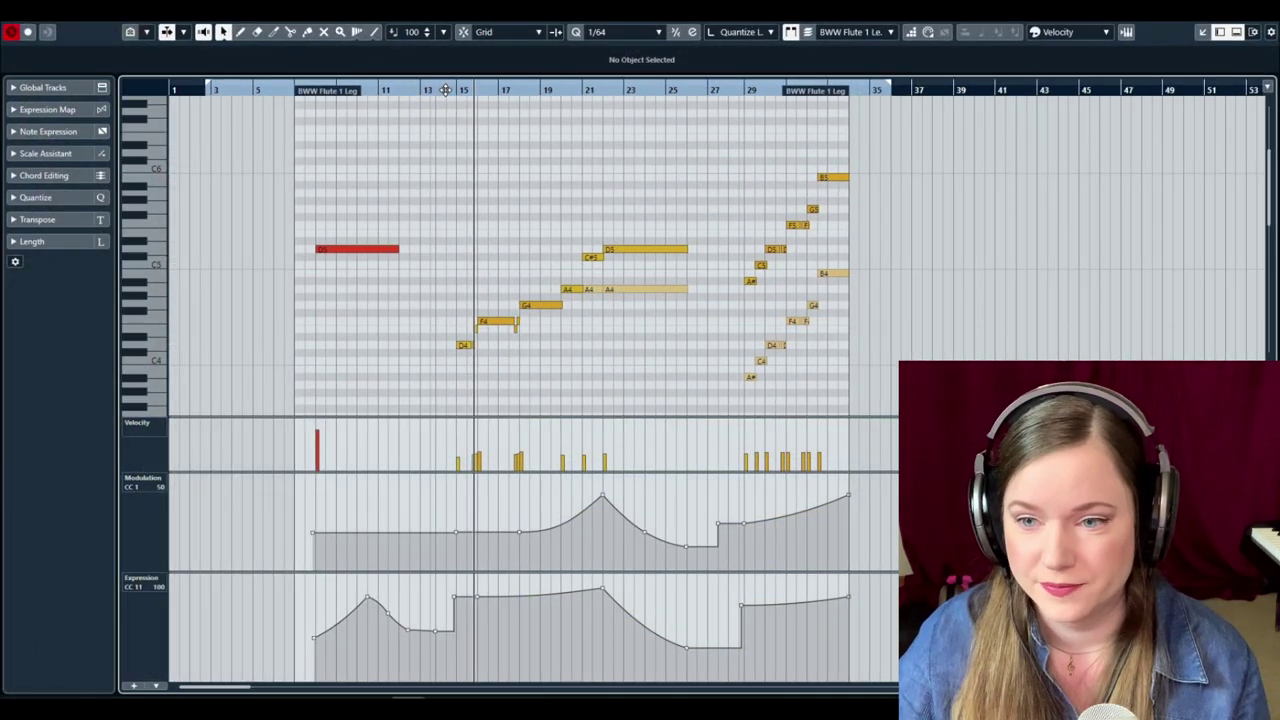
Play the flute parts from about bar 14, jump ahead to about bar 28, listen to the end, and close the editor.
double_click(446, 90)
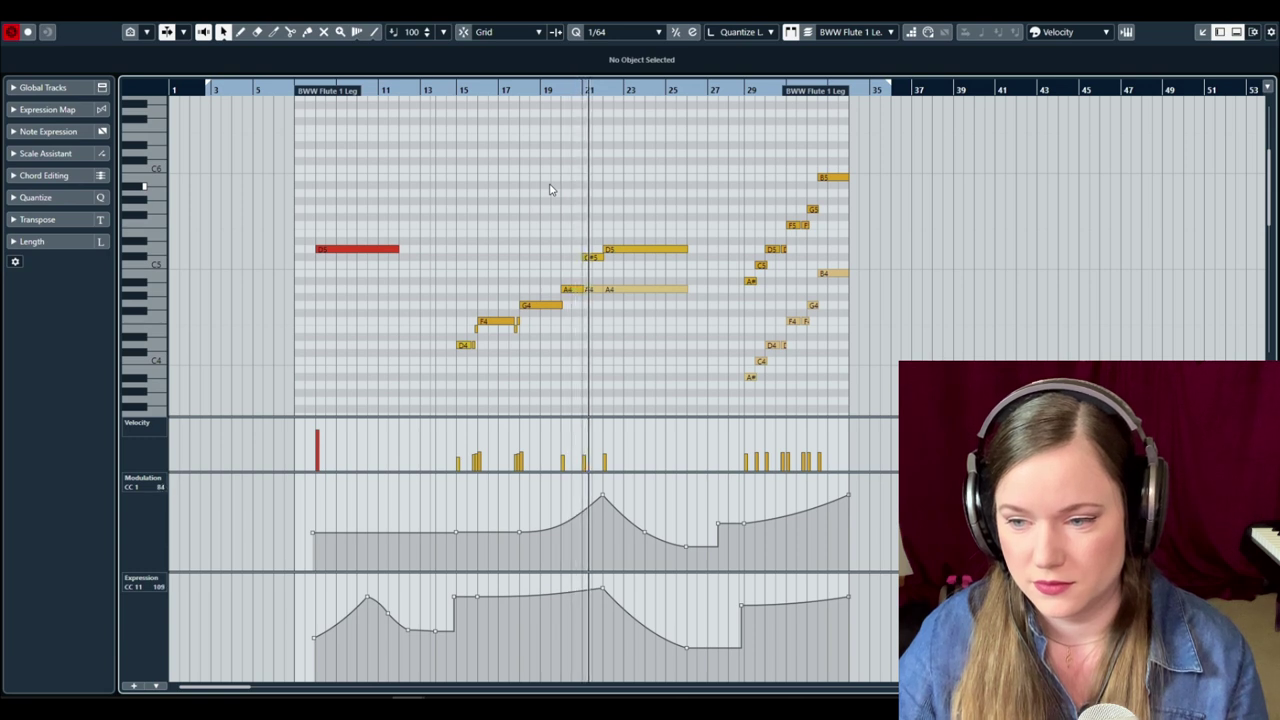
click(733, 91)
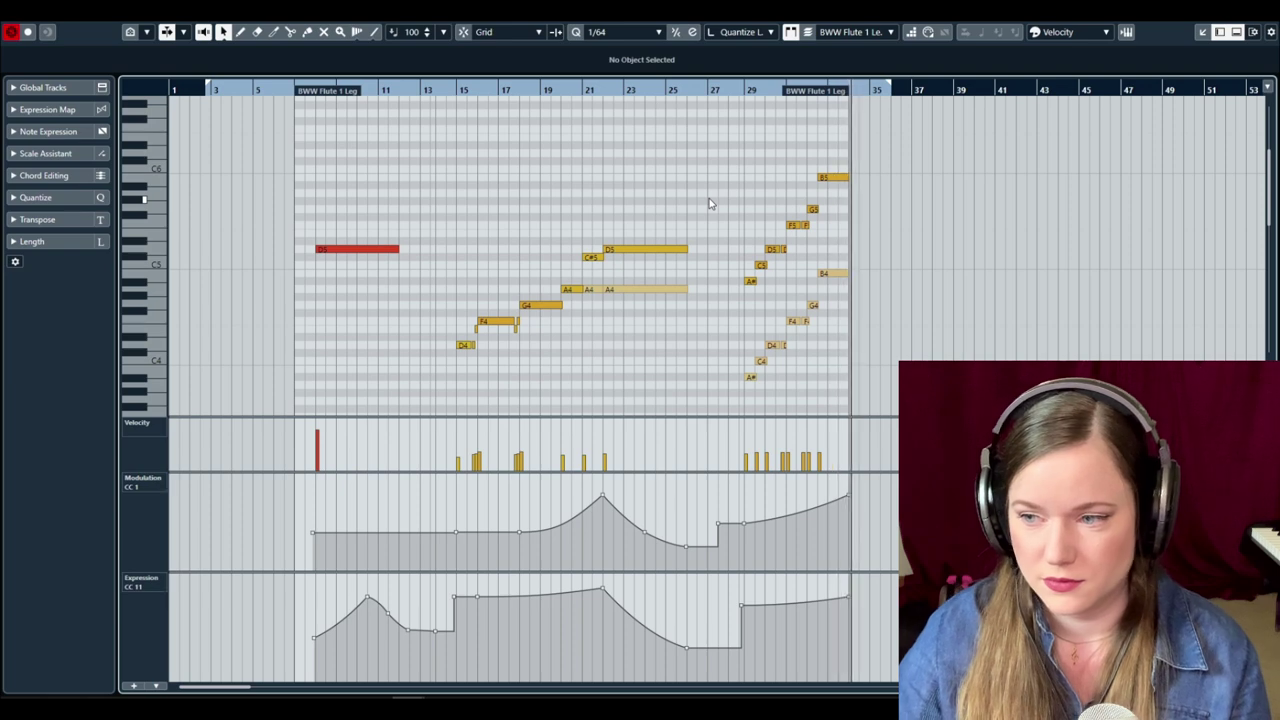
key(Return)
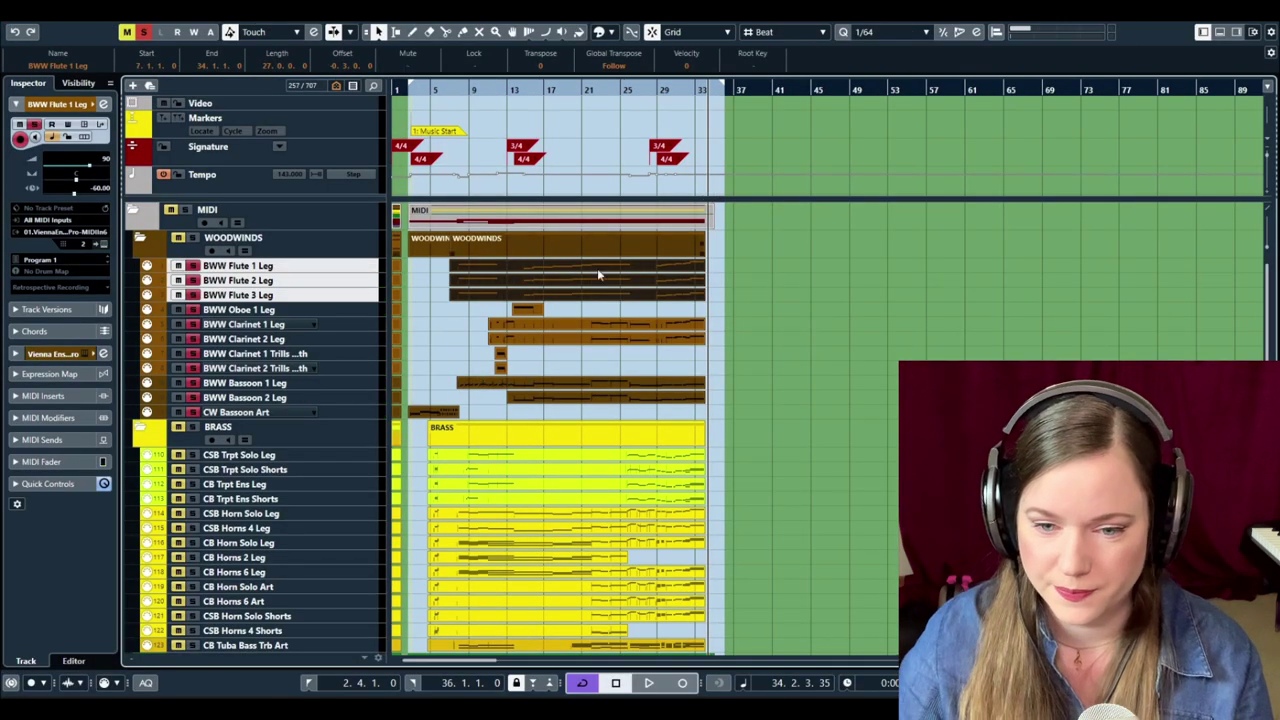
Solo the WOODWINDS folder, play the full section from about bar 14 and from about bar 28 to bar 34, and clear the part selection.
click(519, 84)
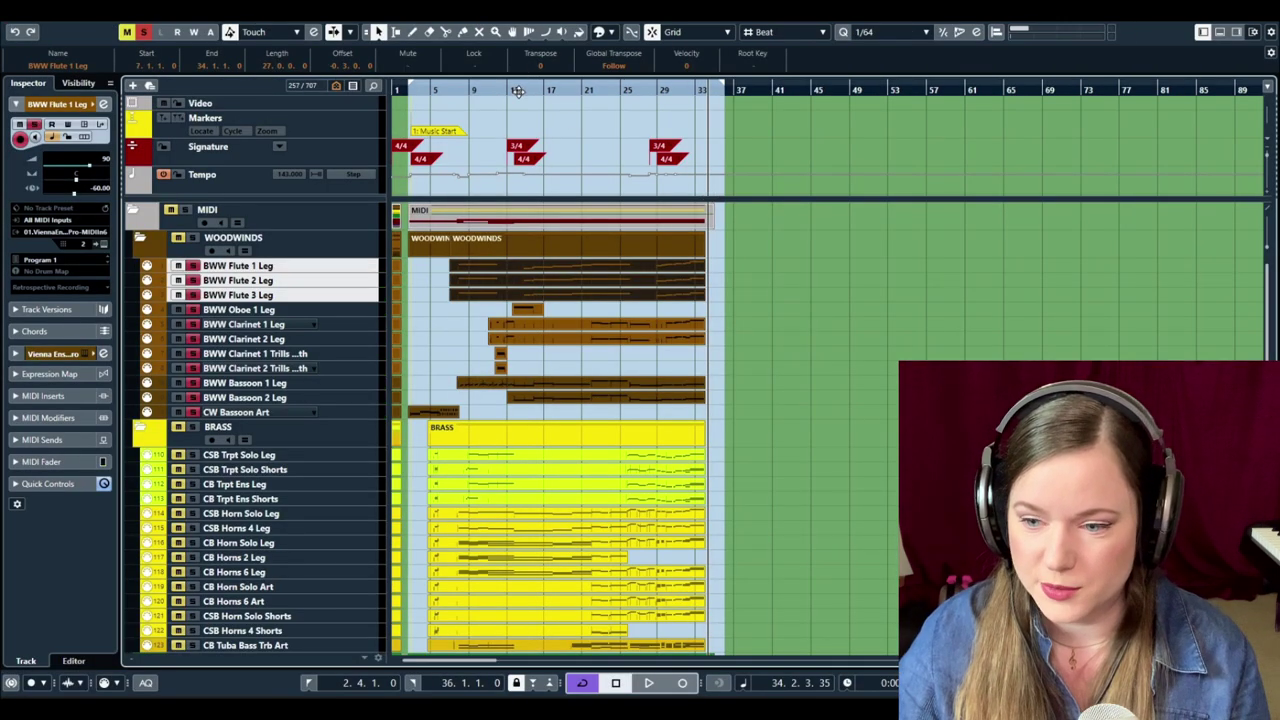
key(space)
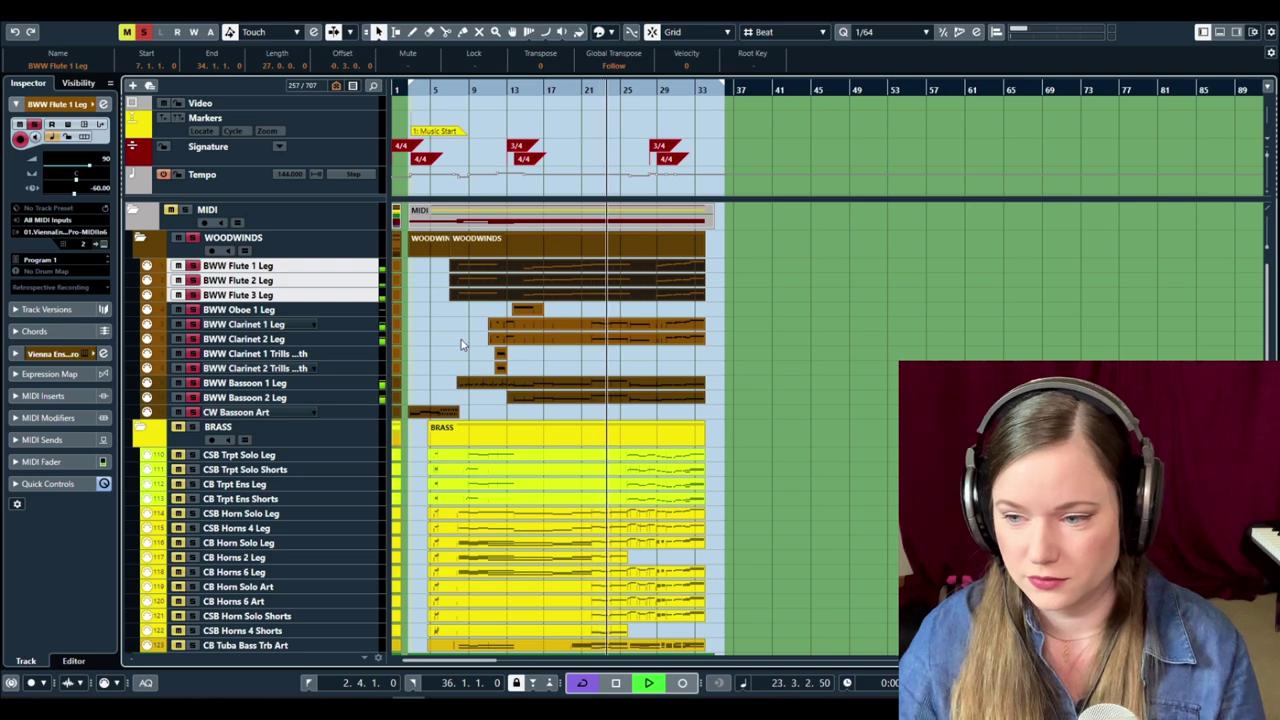
click(648, 96)
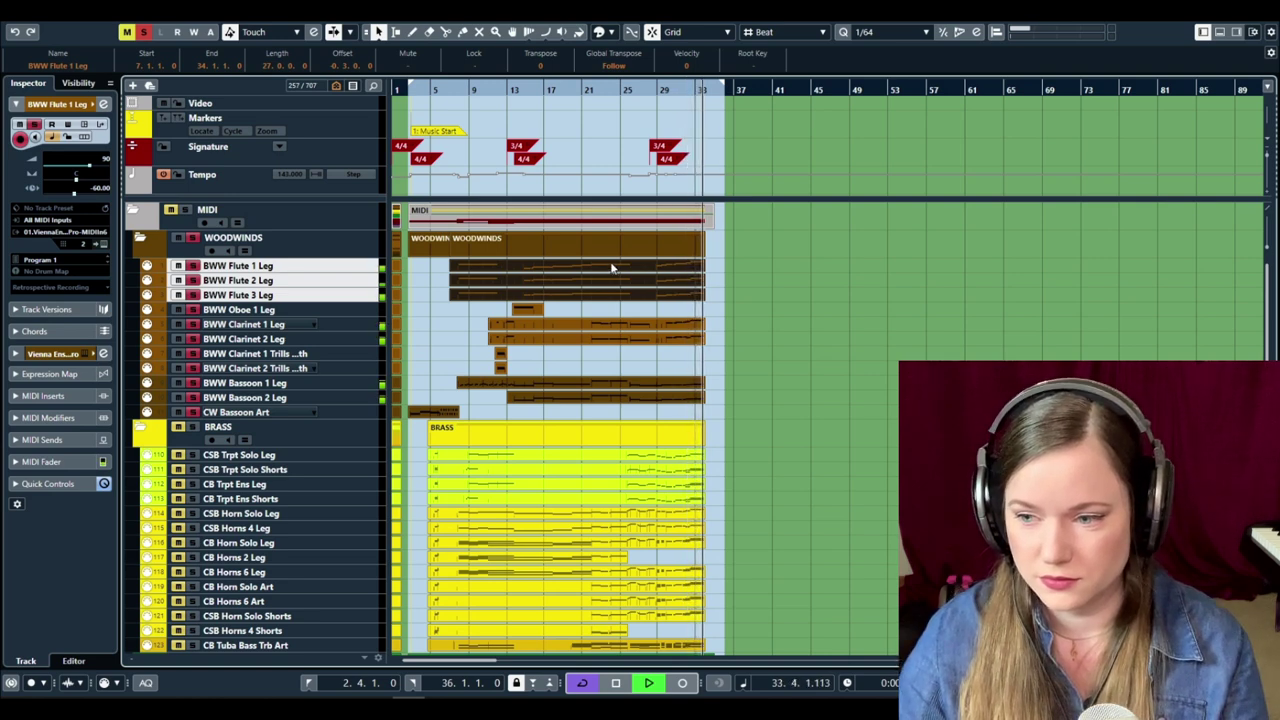
key(space)
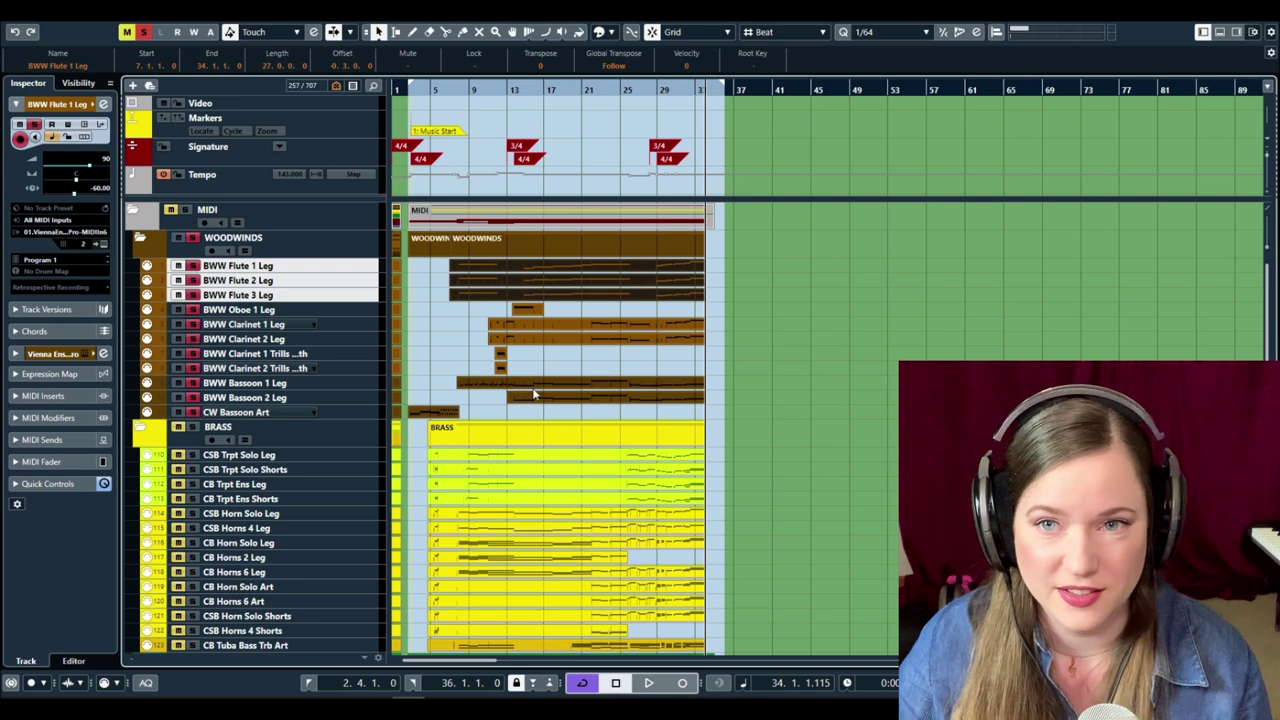
click(452, 344)
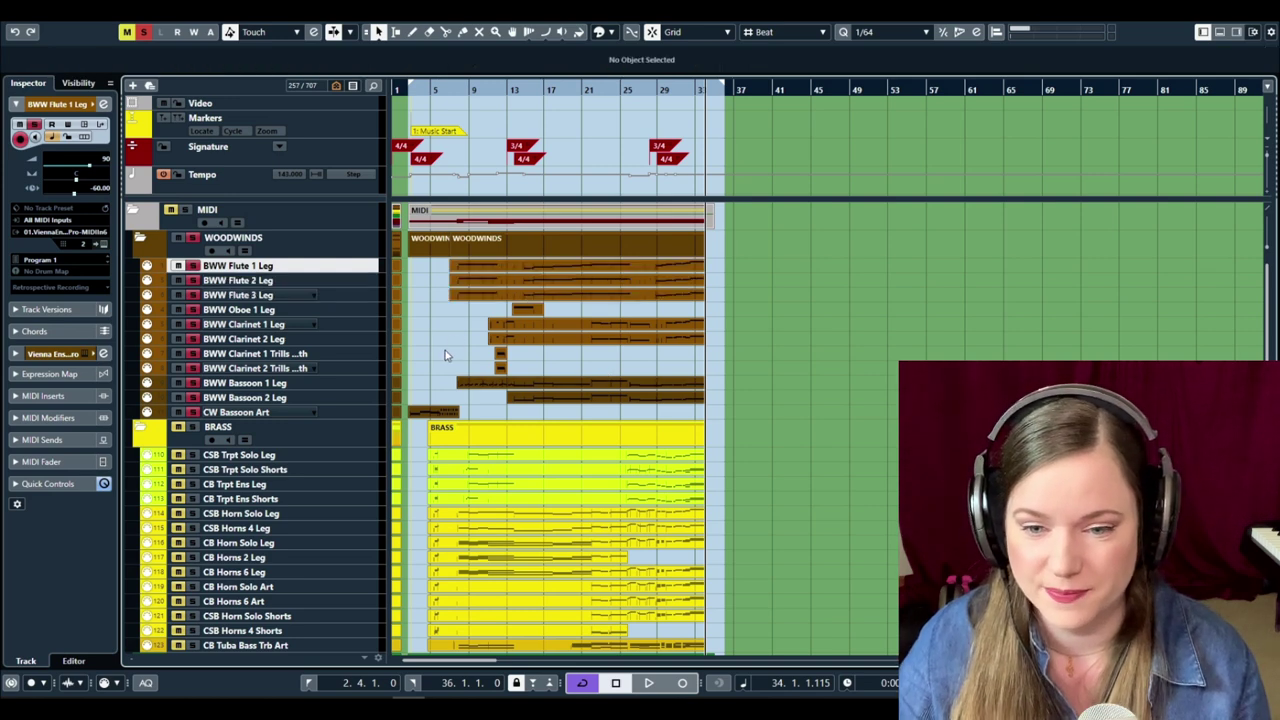
Solo the horn tracks from CSB Horn Solo Leg to CSB Horns 4 Shorts and set the playback position to bar 5.
scroll(435, 354, down, 3)
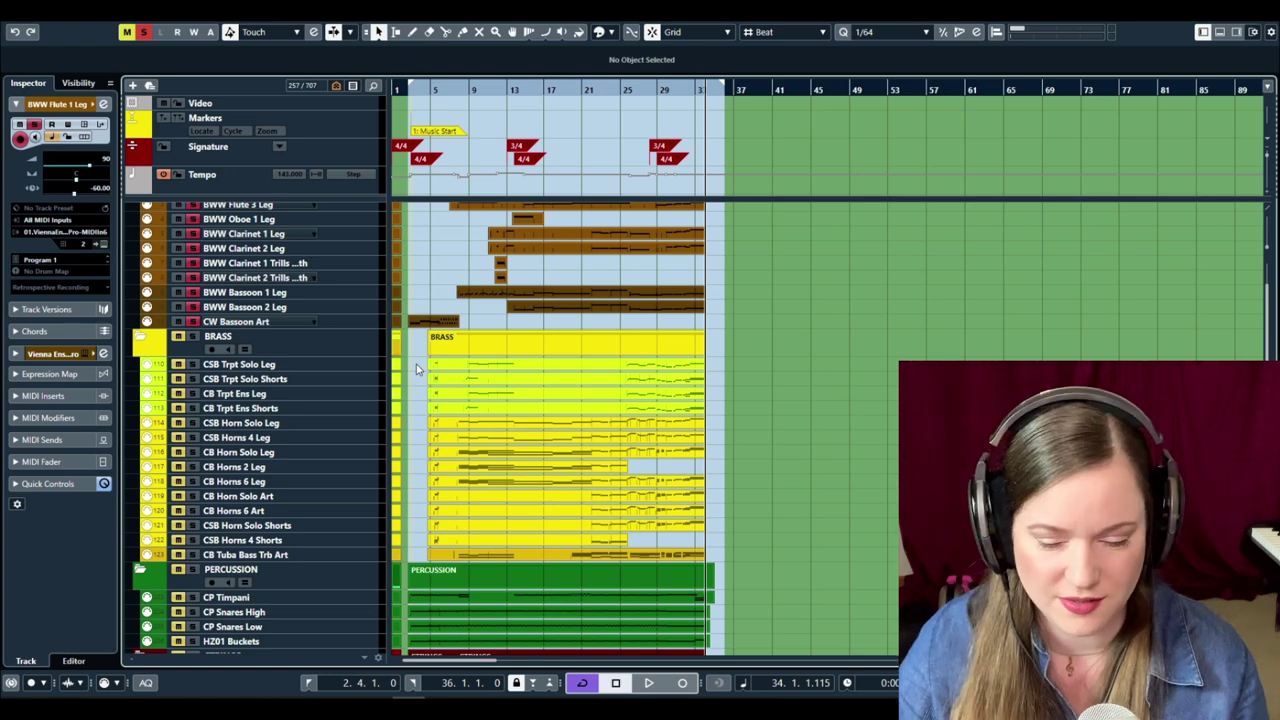
scroll(418, 370, down, 3)
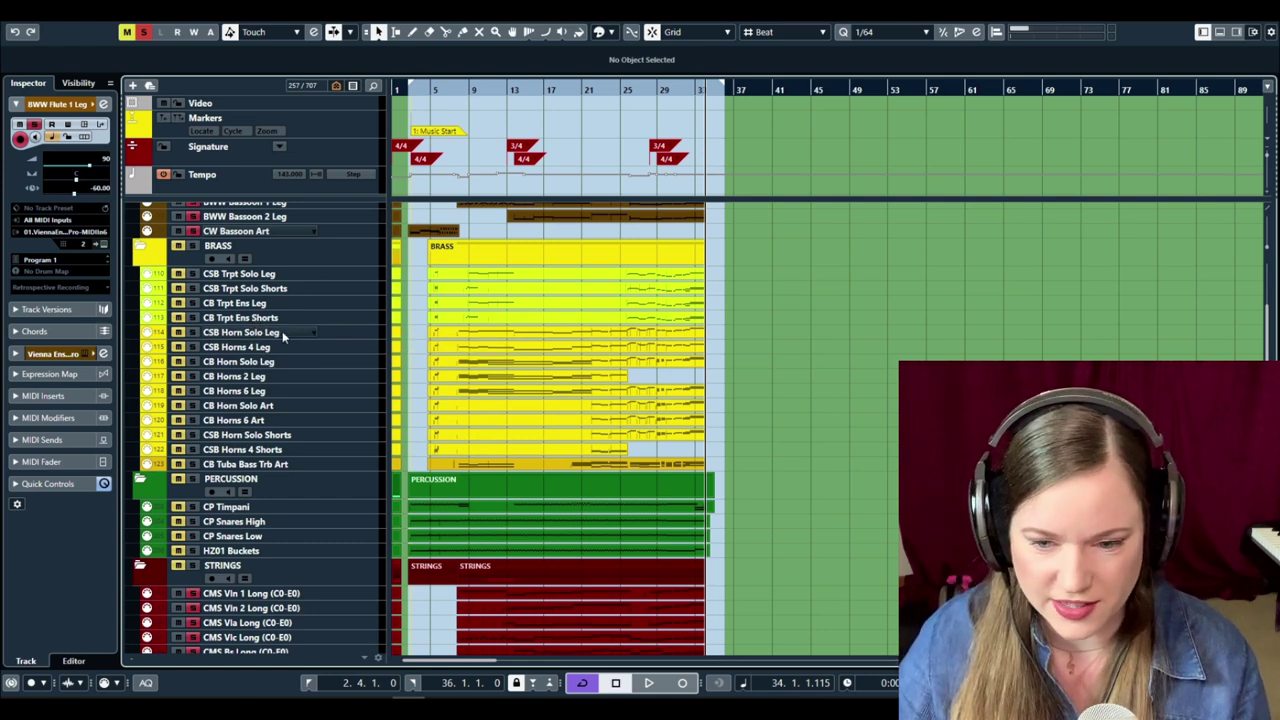
click(283, 338)
shift+click(278, 450)
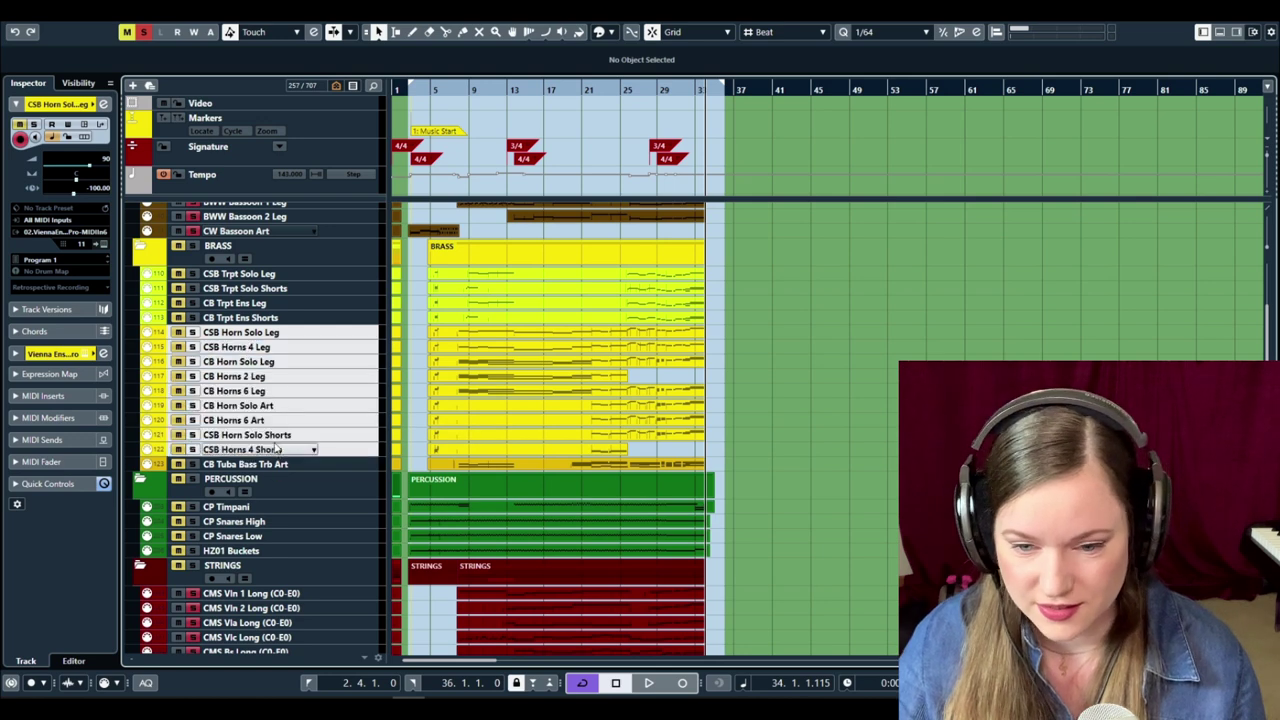
click(430, 90)
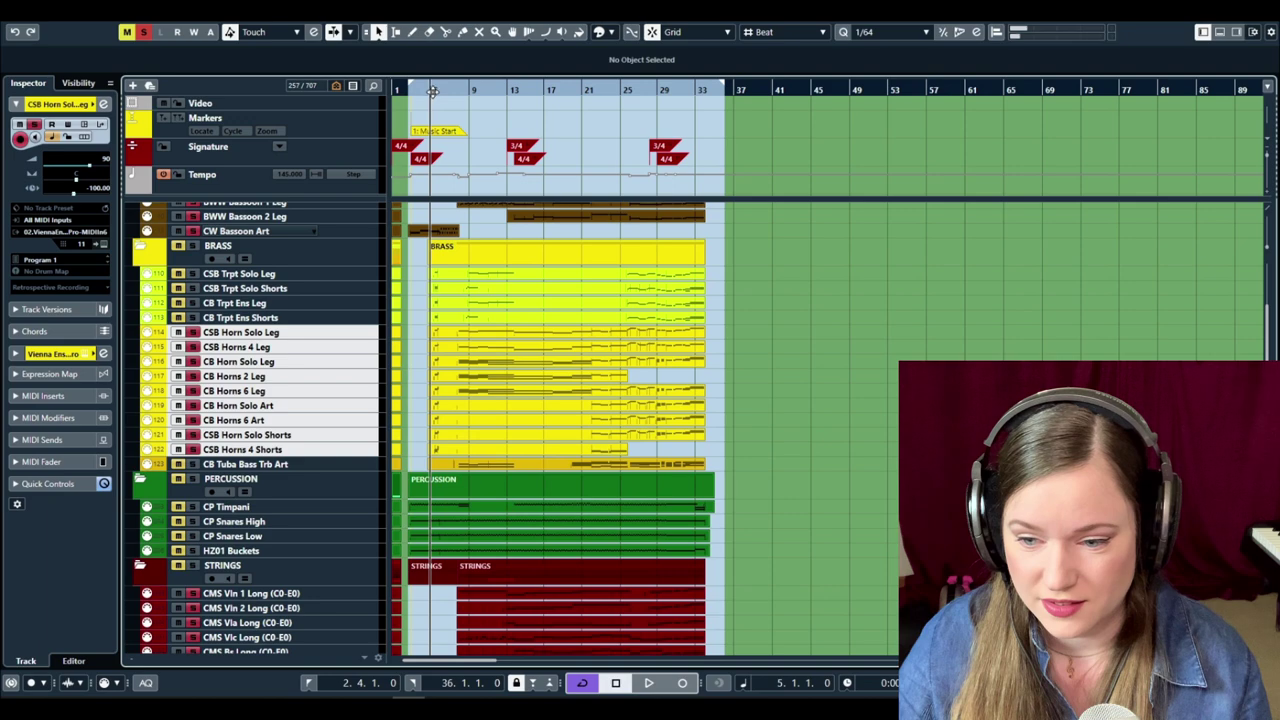
Open all the horn parts together in the Key Editor and play them from bar 5, then from about bar 16.
click(424, 333)
drag(493, 452, 494, 452)
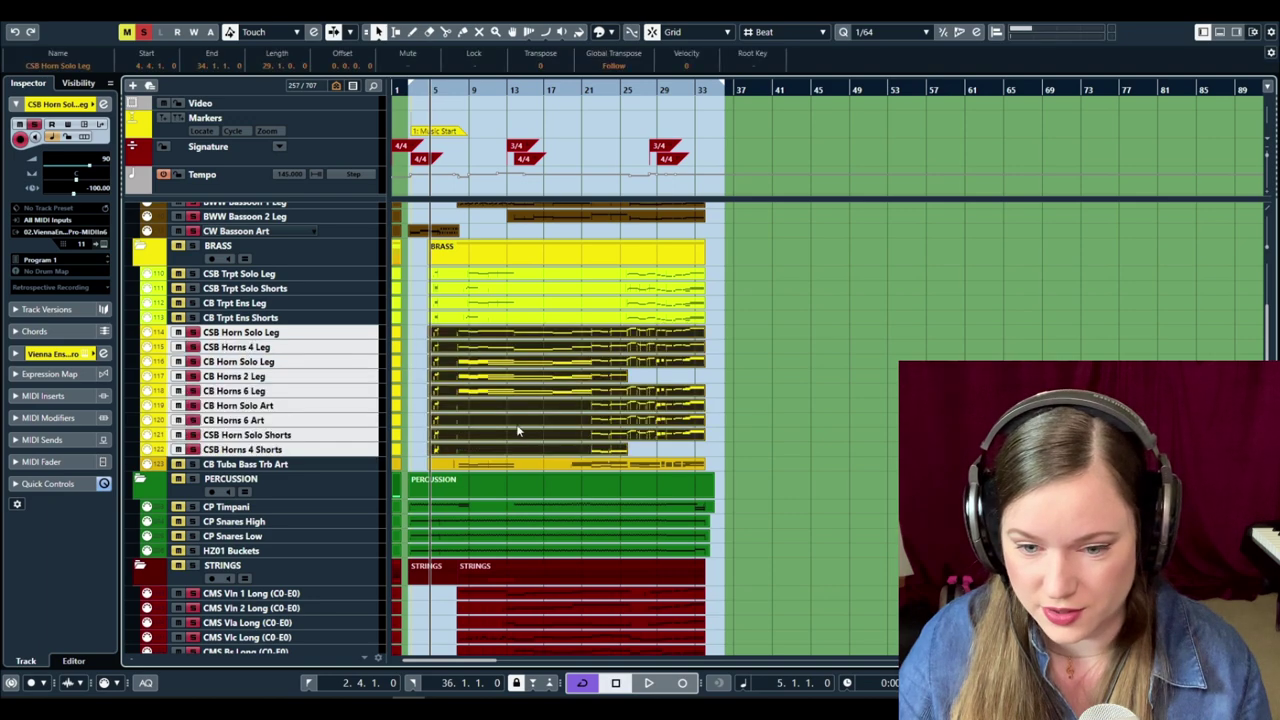
double_click(520, 422)
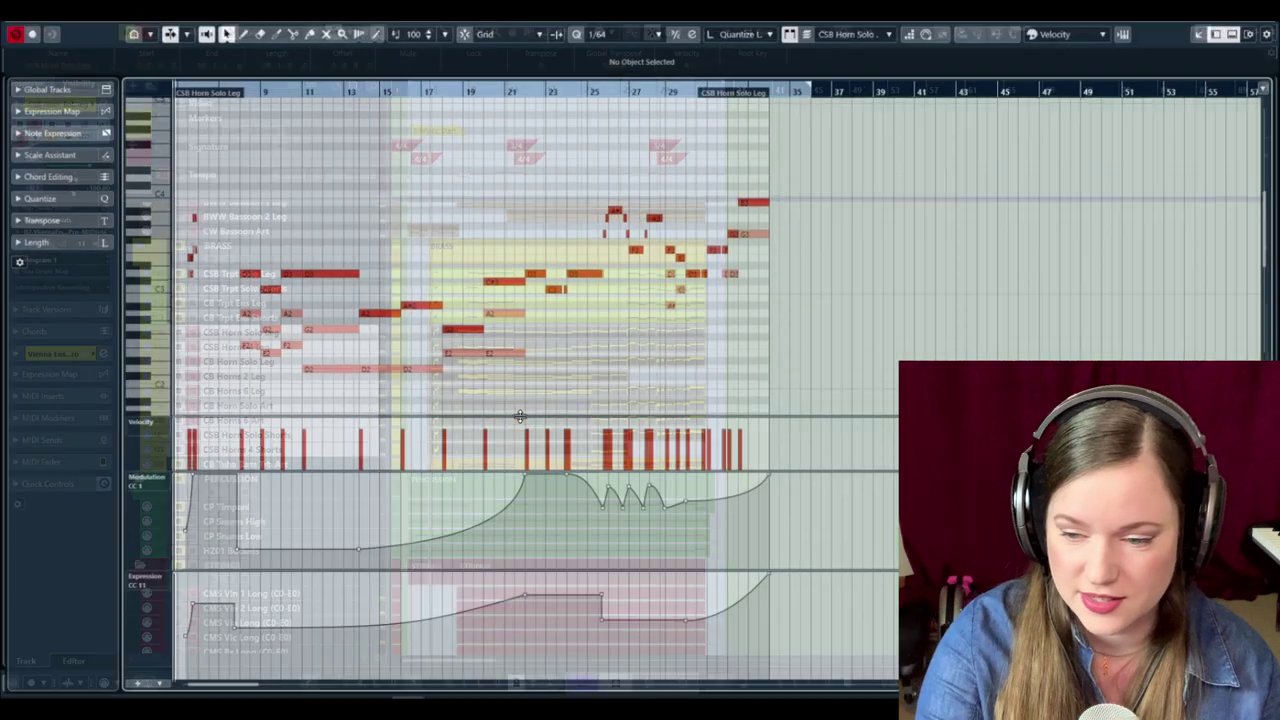
key(space)
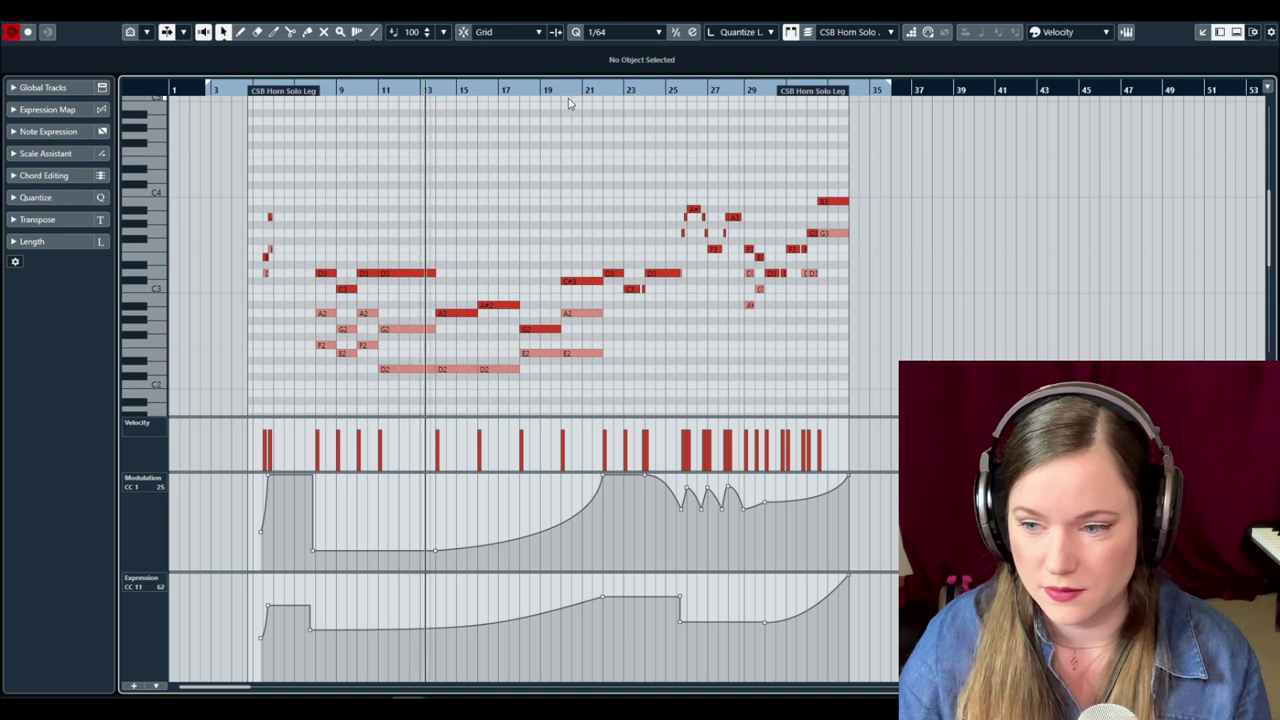
click(486, 90)
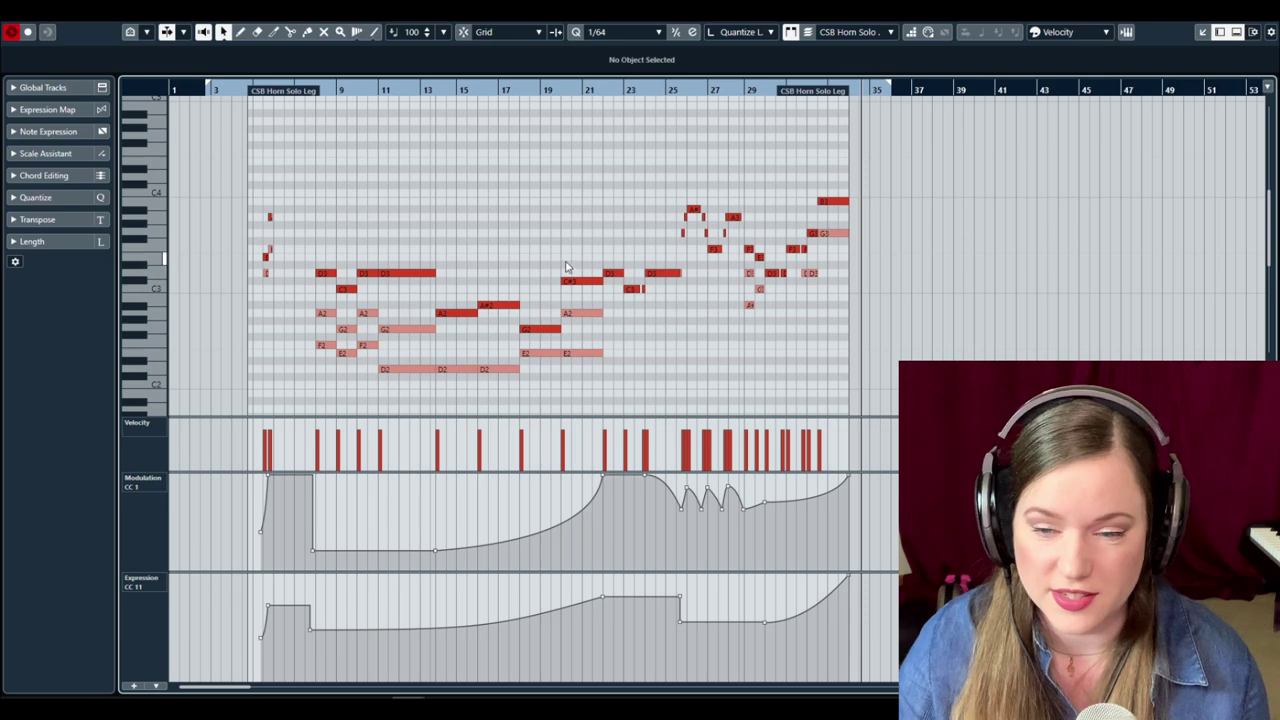
Examine the horn notes and the modulation and expression curves between bars 17 and 34, then close the editor.
scroll(565, 267, right, 5)
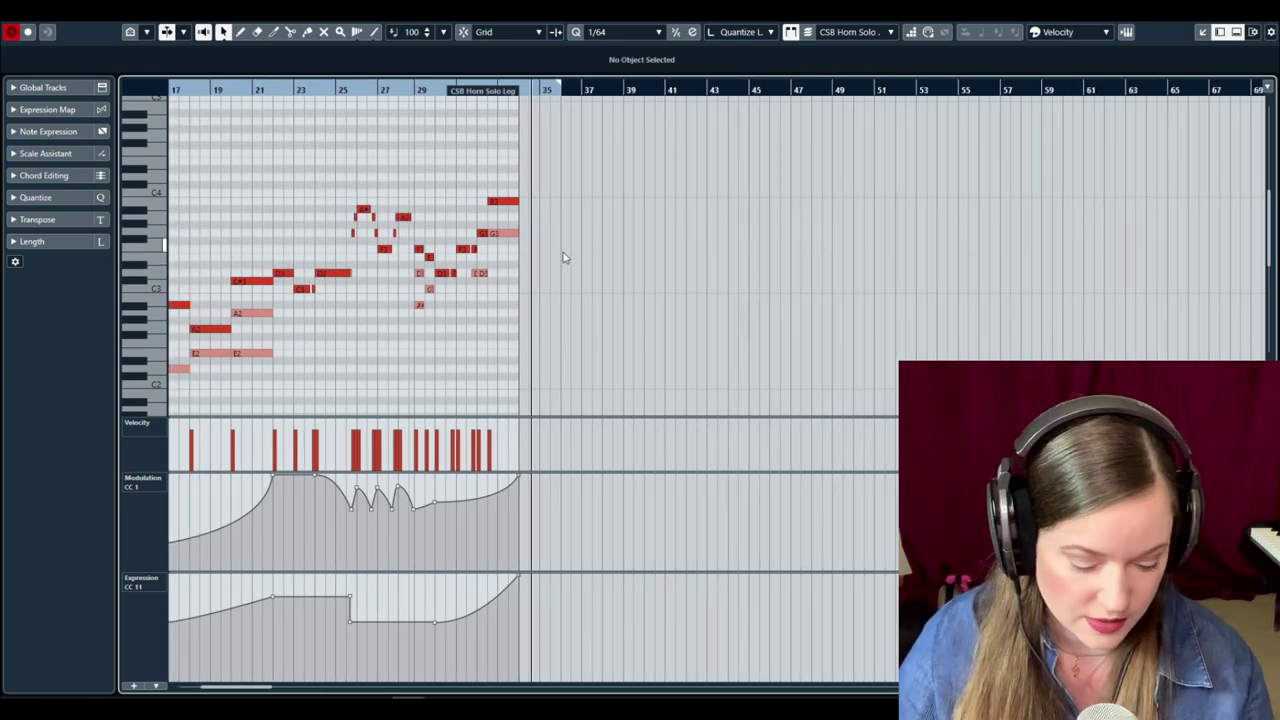
key(h)
key(h)
scroll(558, 257, right, 4)
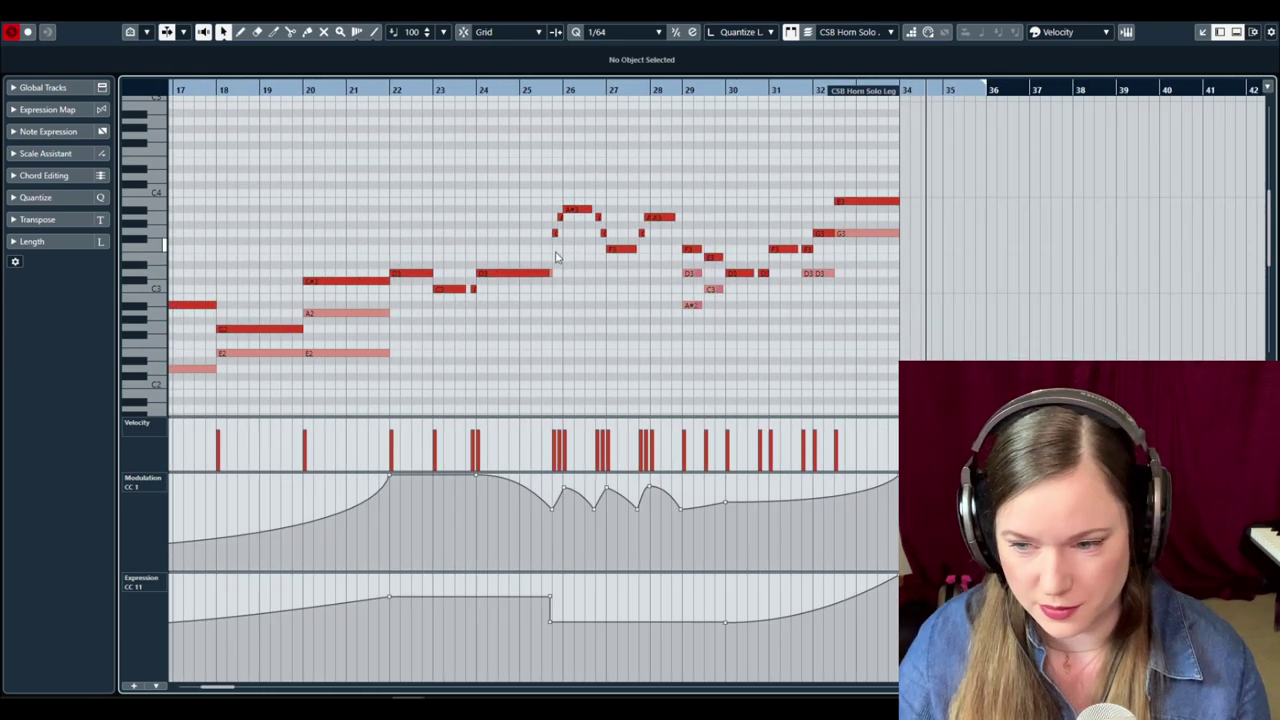
scroll(557, 257, right, 2)
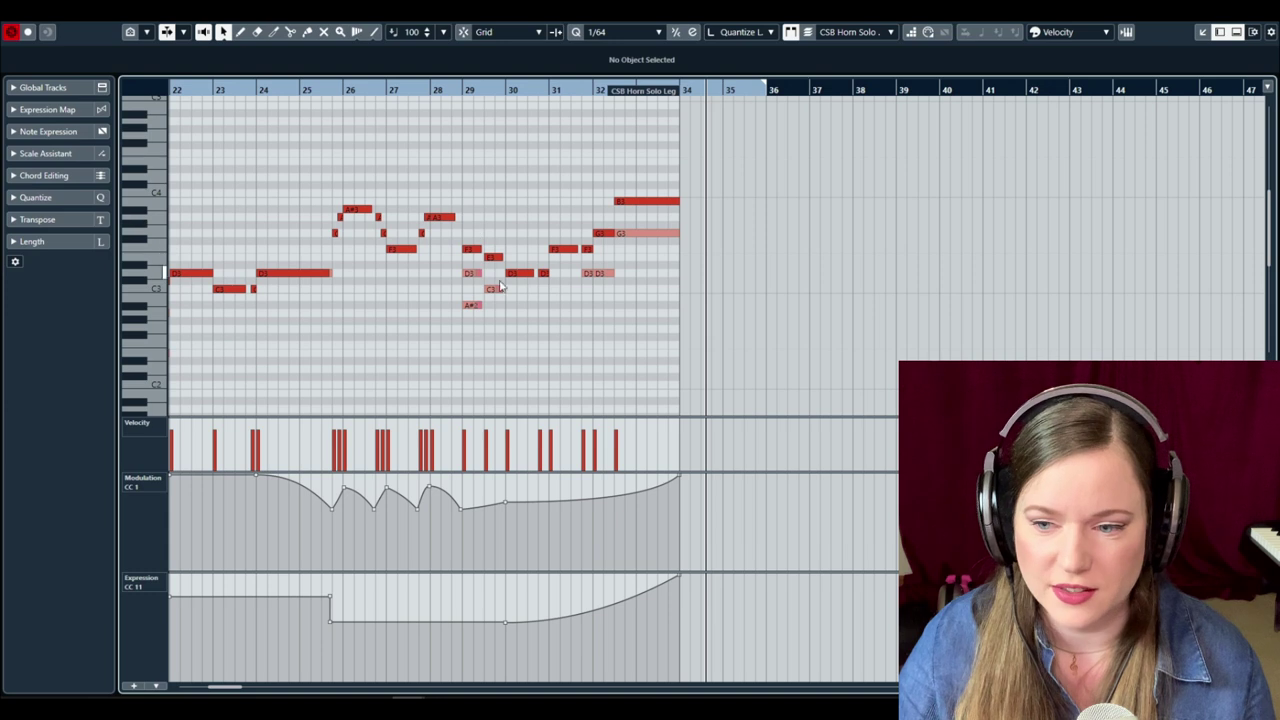
scroll(453, 331, left, 2)
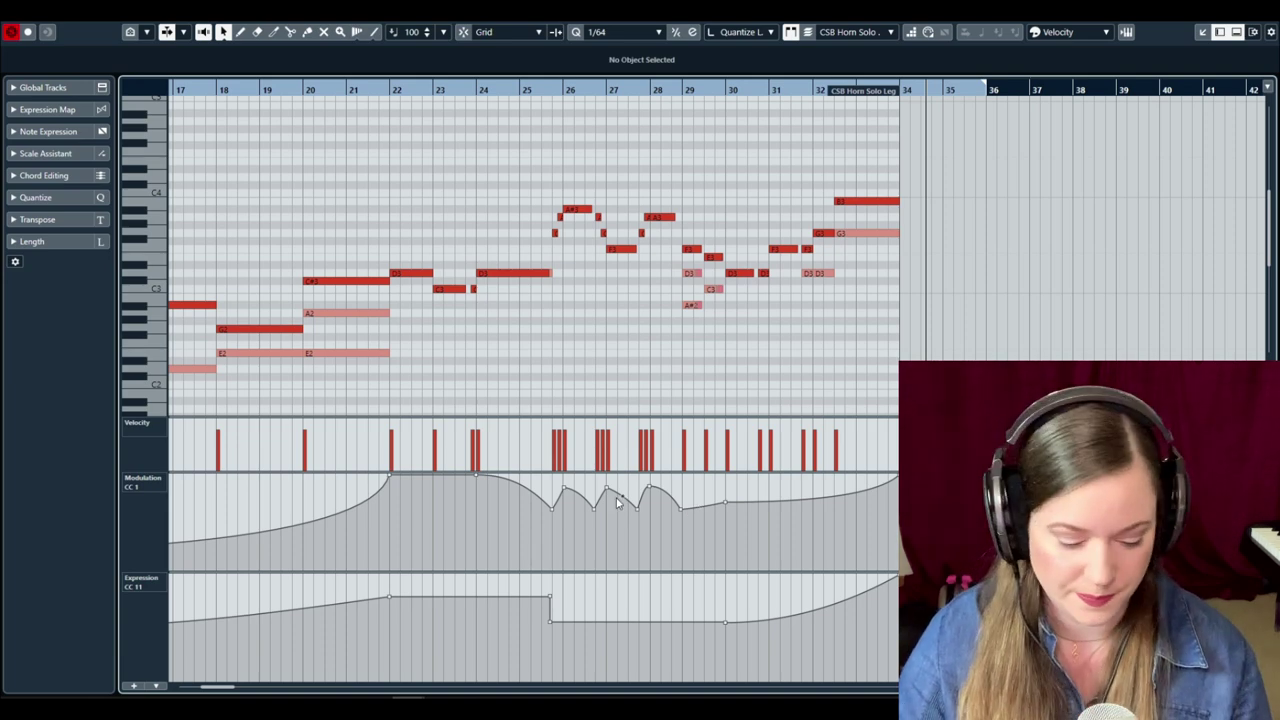
key(g)
key(g)
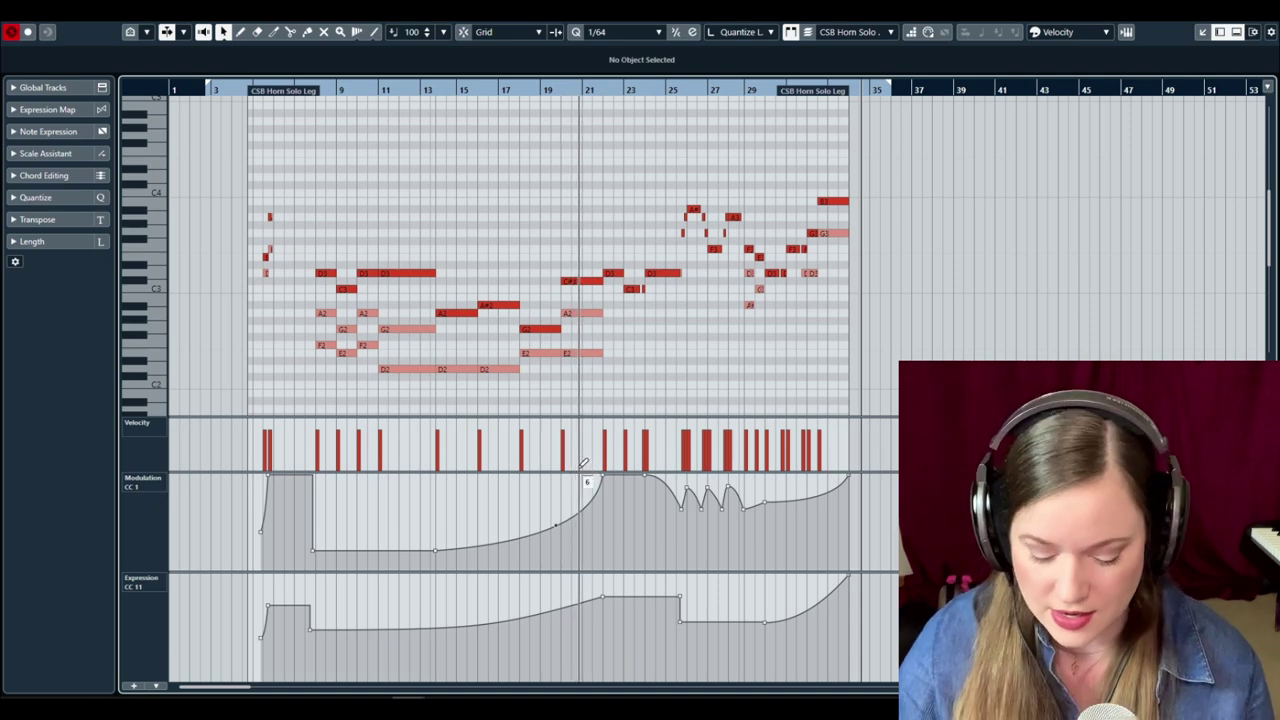
key(Return)
Open the CSB Horn Solo Leg and CSB Horns 4 Leg parts in the Key Editor, play from about bar 18, and close it.
click(420, 335)
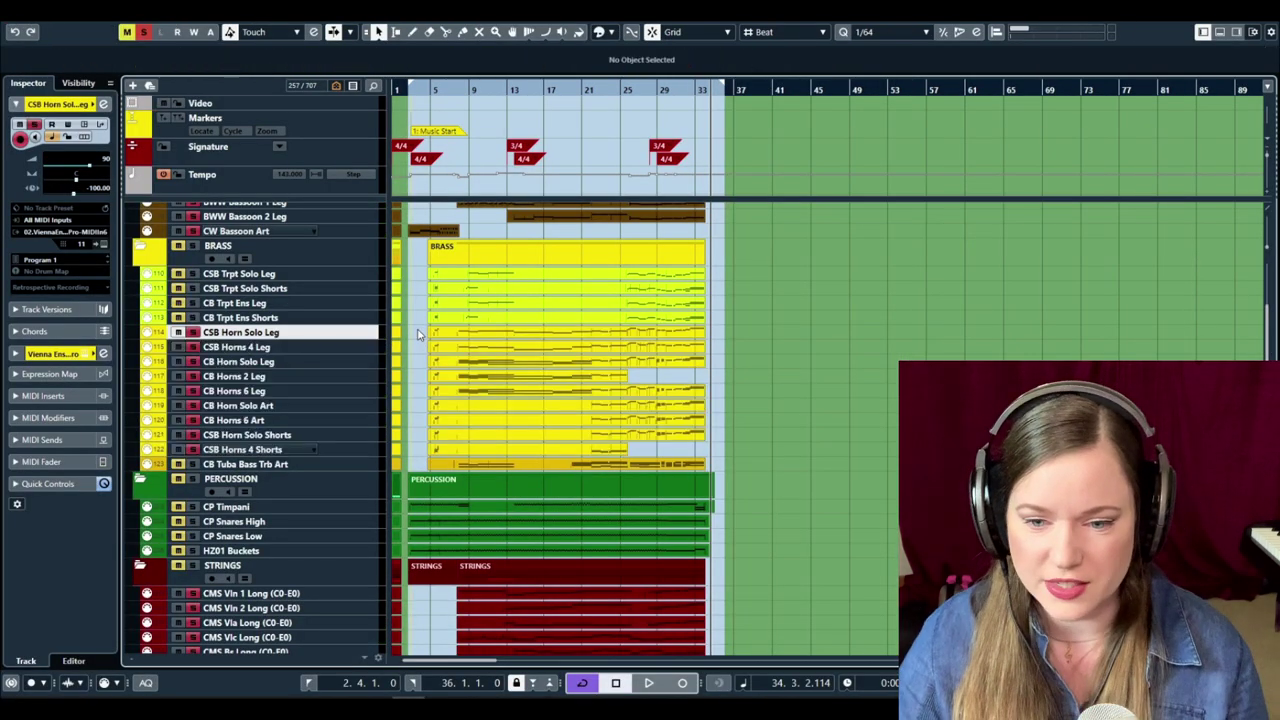
drag(437, 346, 439, 352)
key(Return)
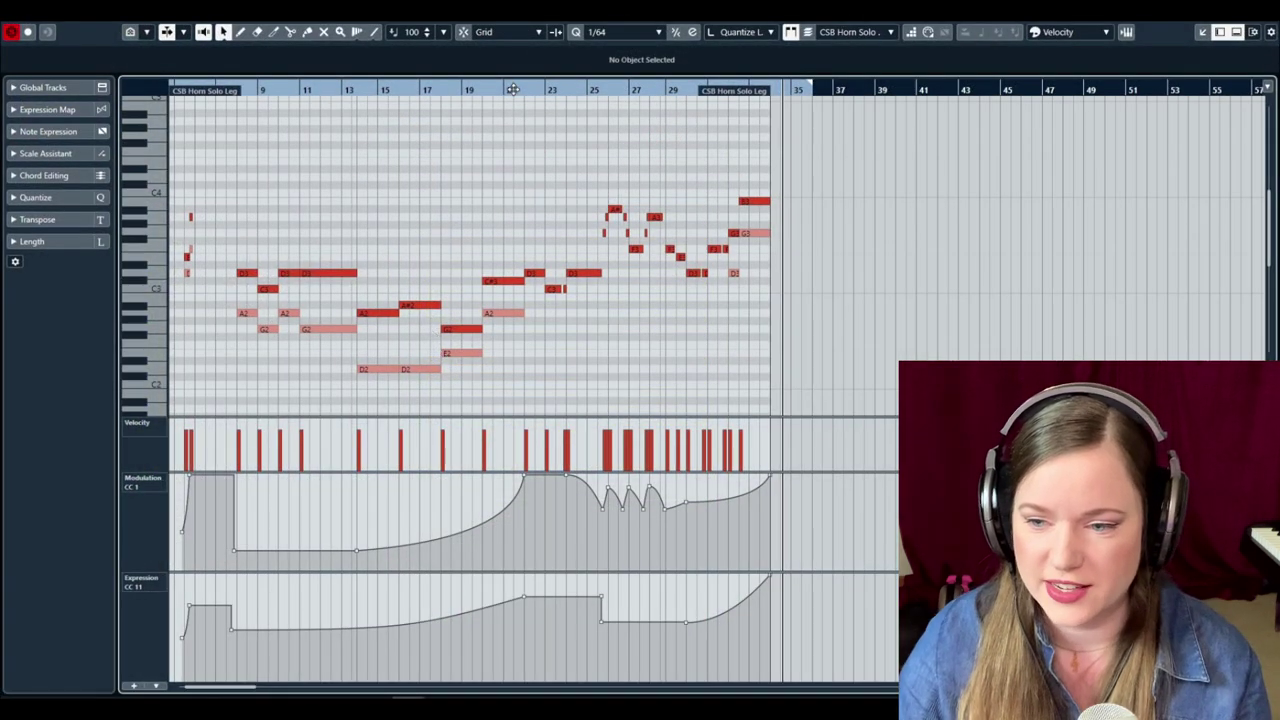
click(450, 90)
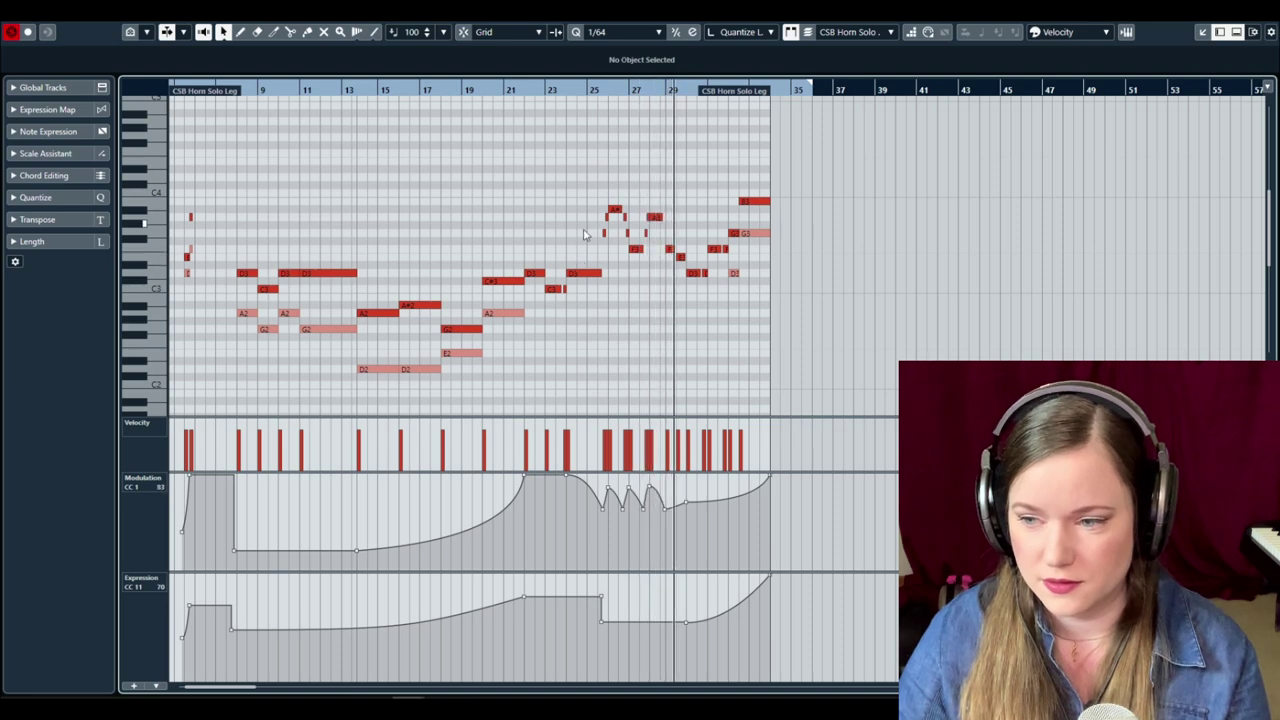
key(Return)
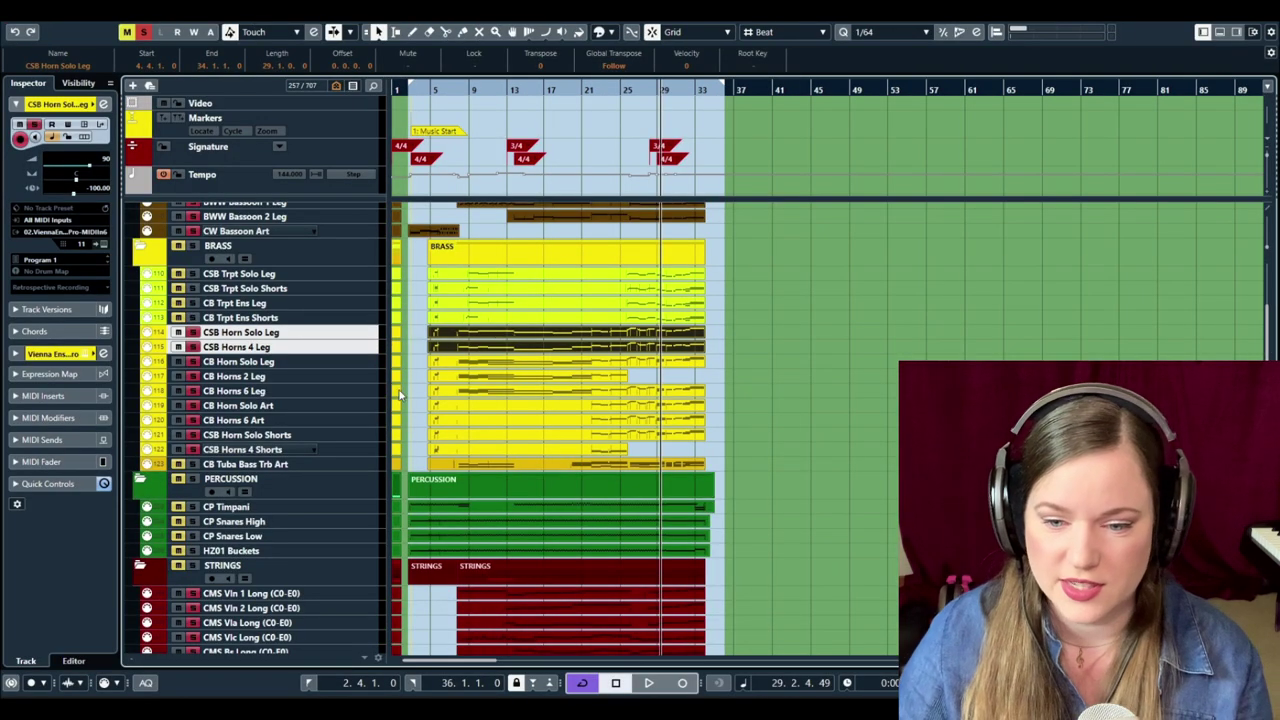
Open the CB Horn Solo, Horns 2 and Horns 6 Leg parts in the Key Editor, play from about bar 17 while switching parts, and close it.
drag(420, 366, 457, 400)
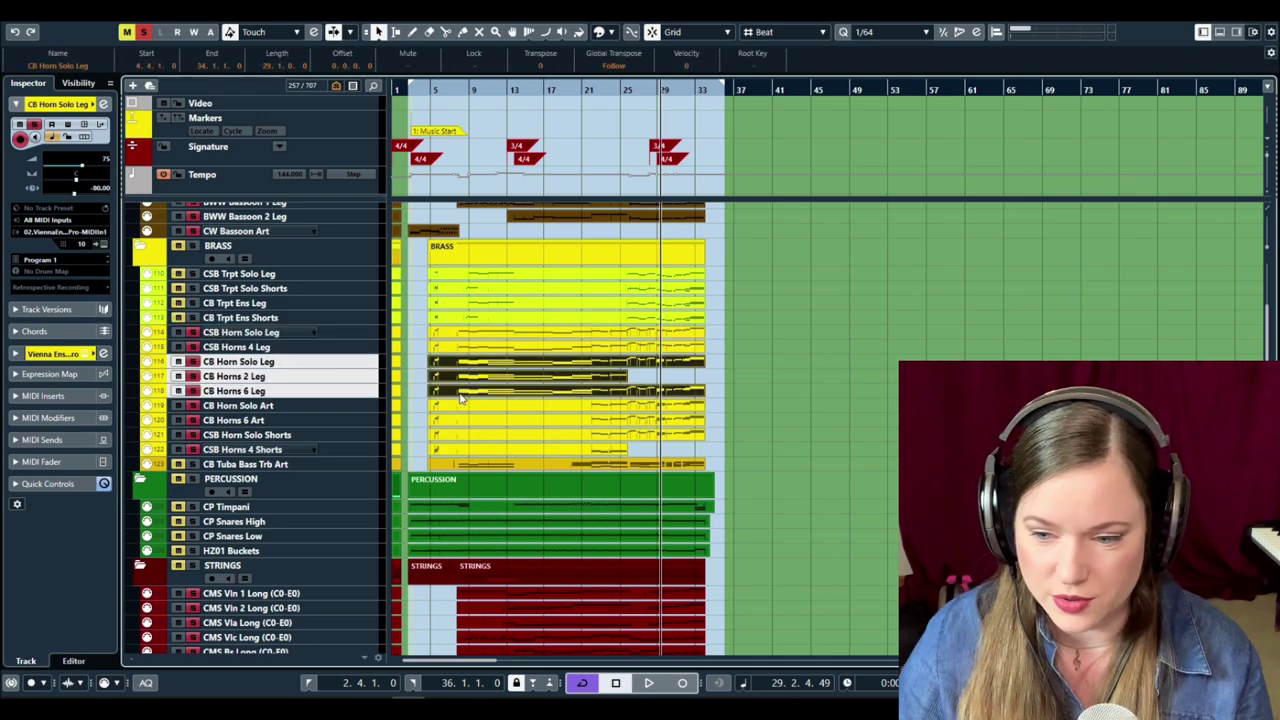
key(Return)
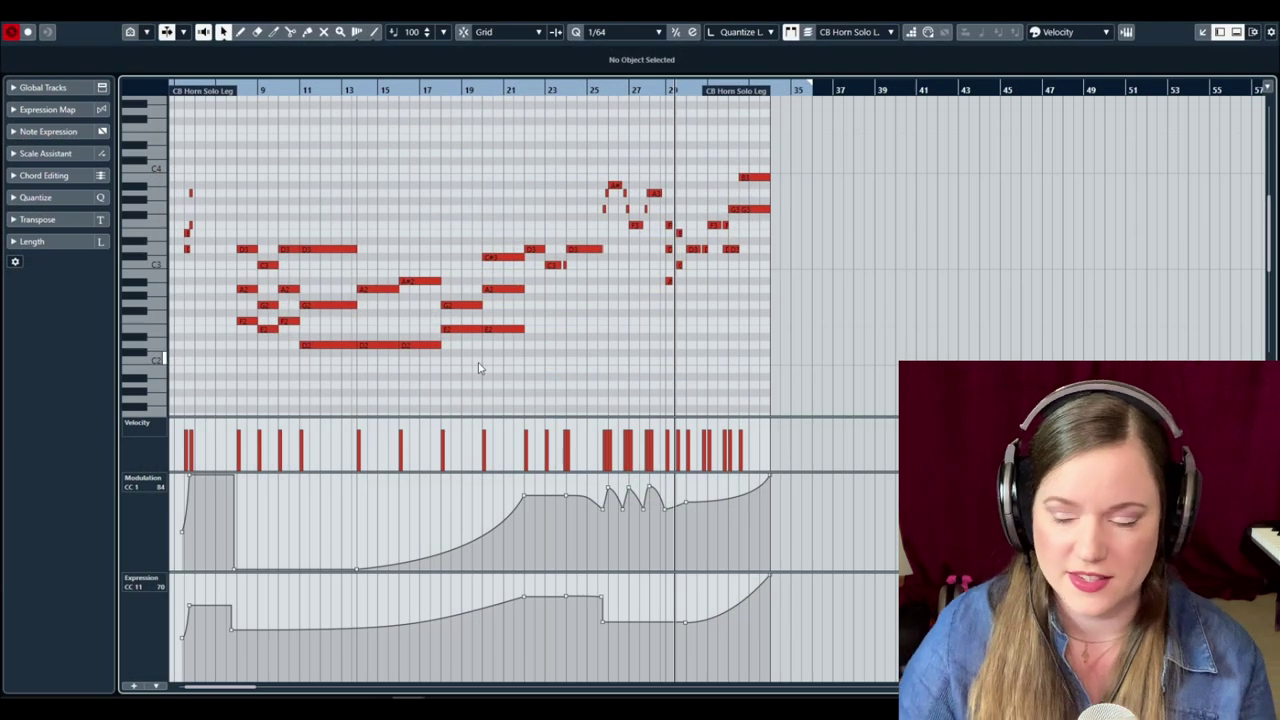
click(433, 91)
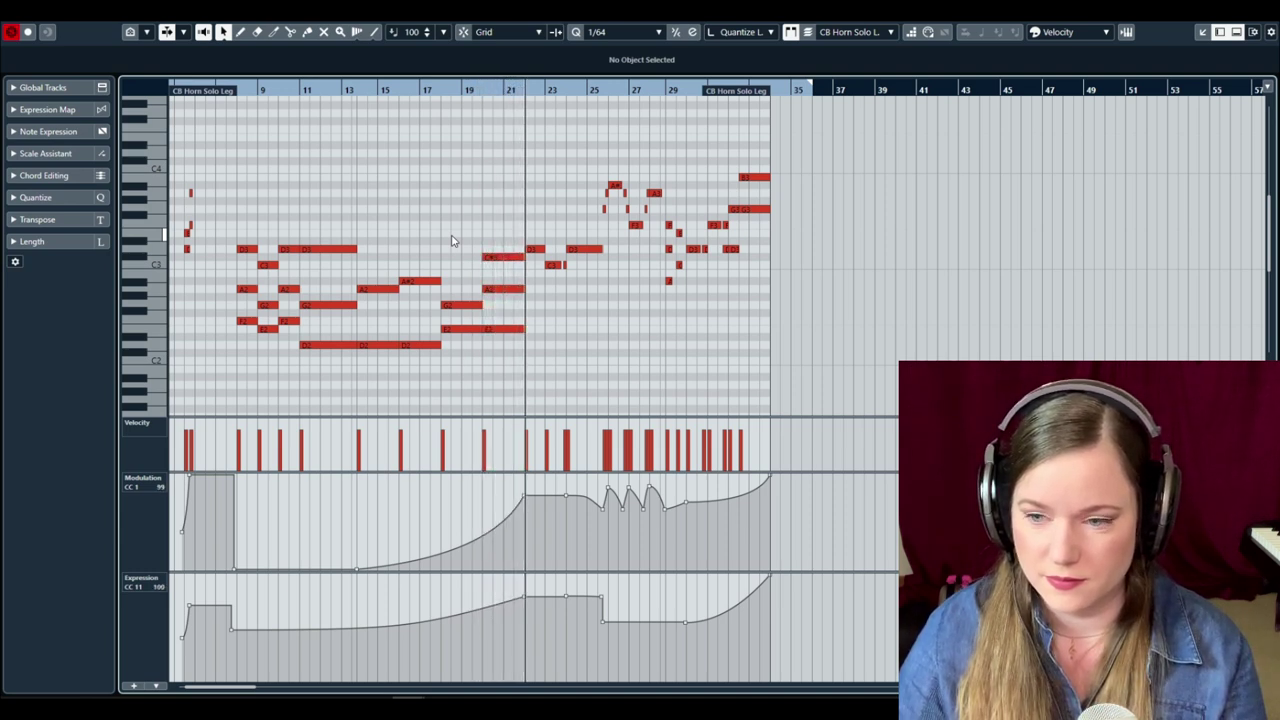
key(Down)
key(Down)
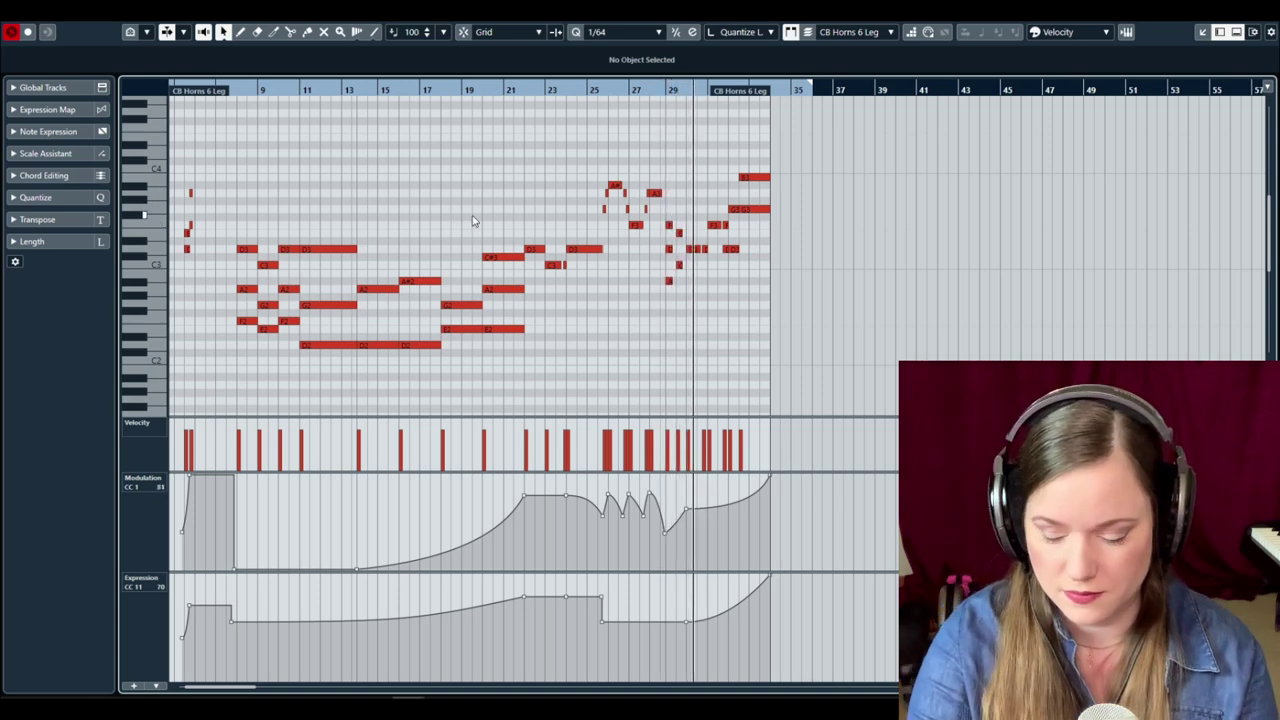
key(Return)
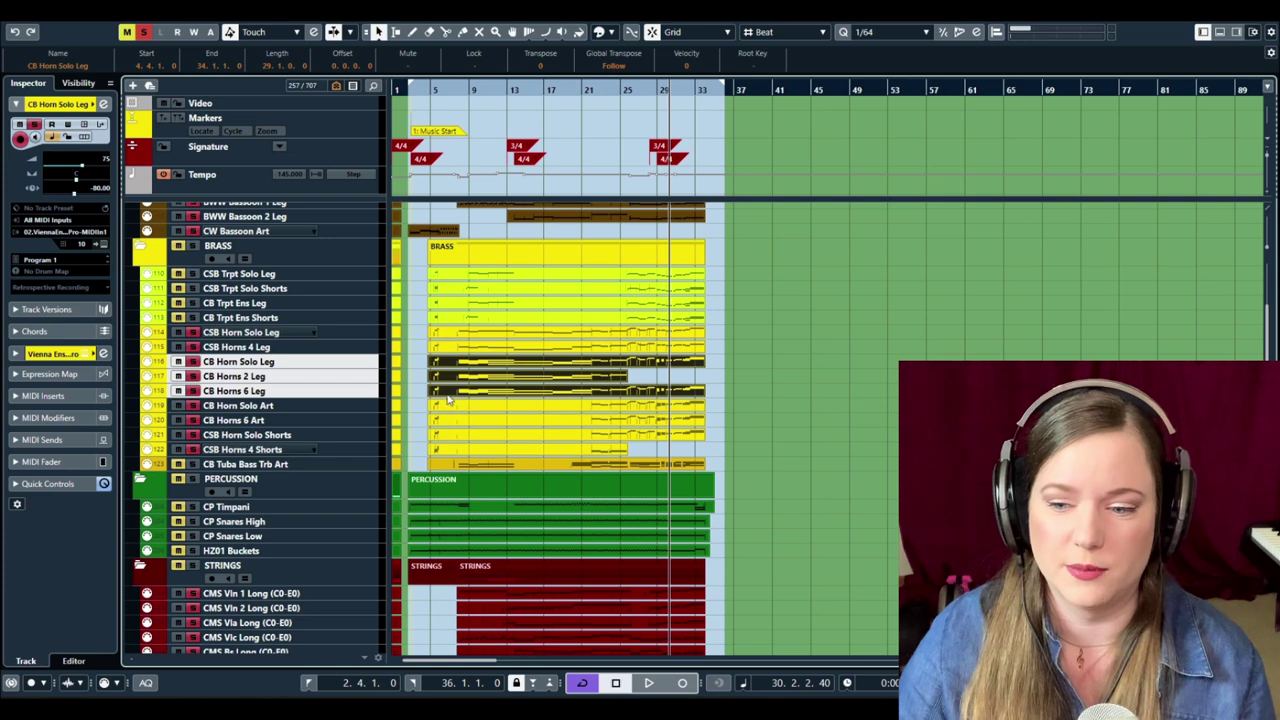
Open the CB Horn Solo Art and CB Horns 6 Art parts in the Key Editor with the playback position in bar 5.
click(419, 407)
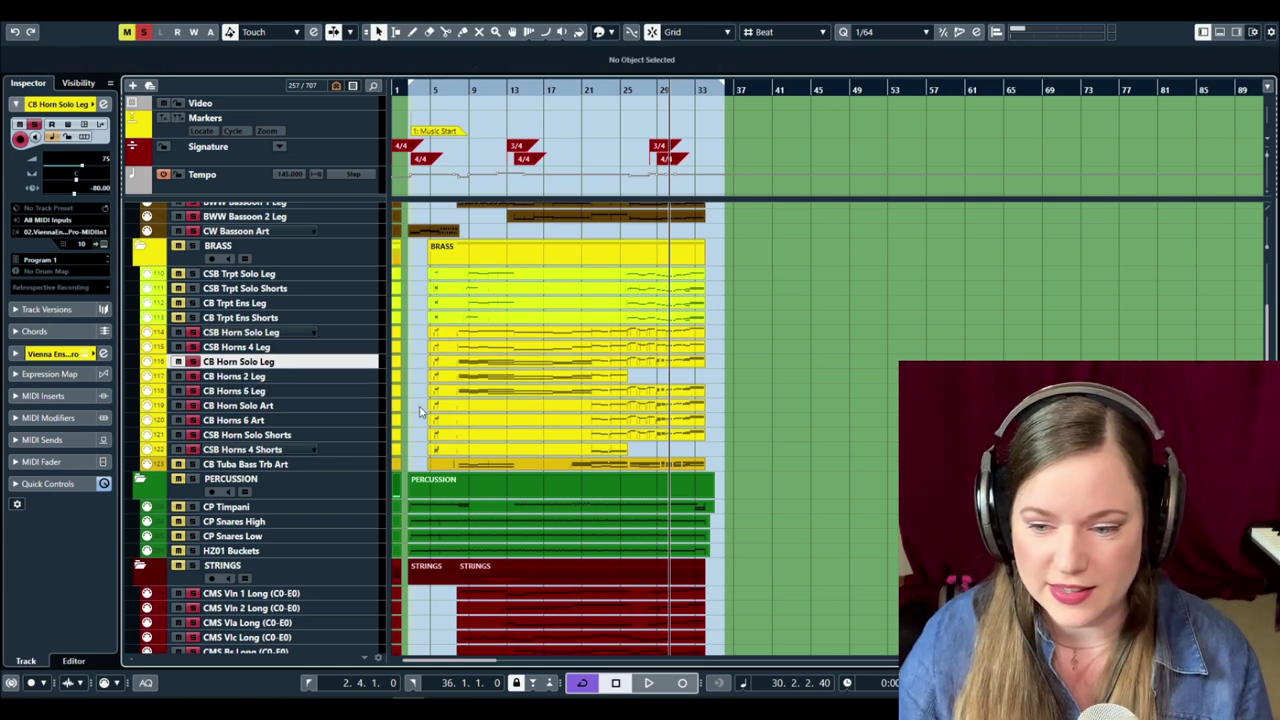
drag(445, 425, 455, 428)
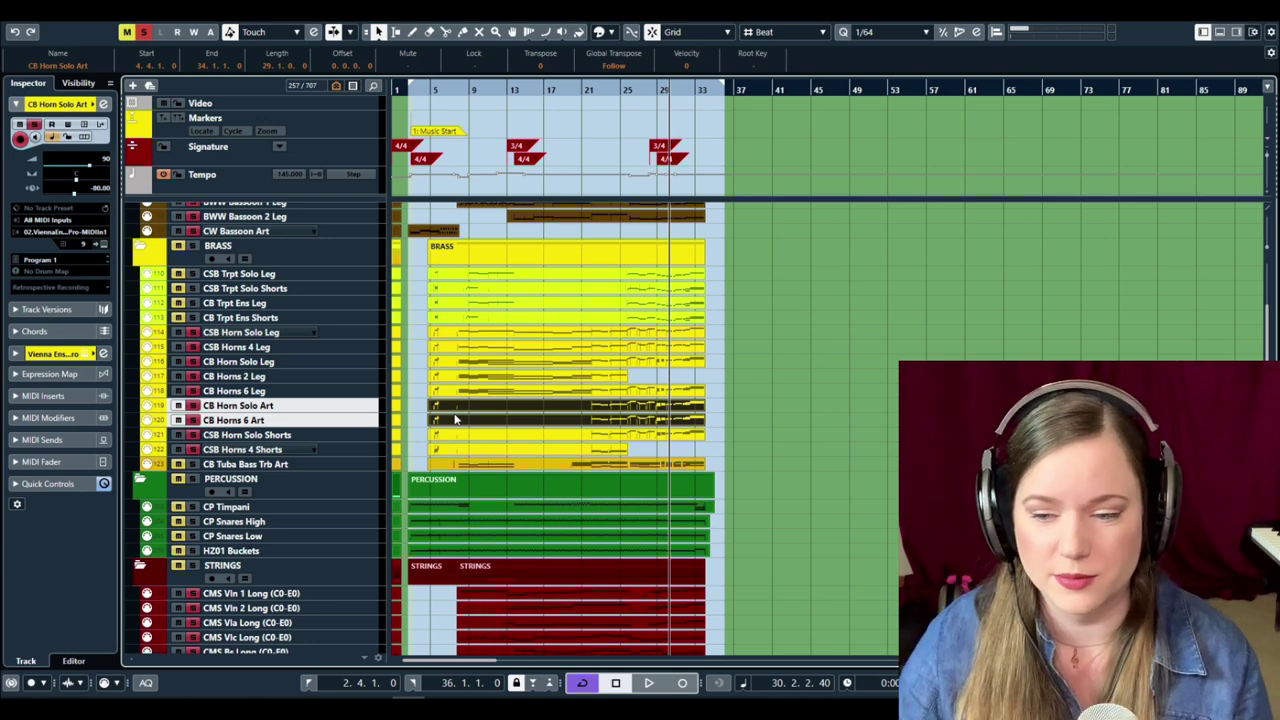
click(437, 90)
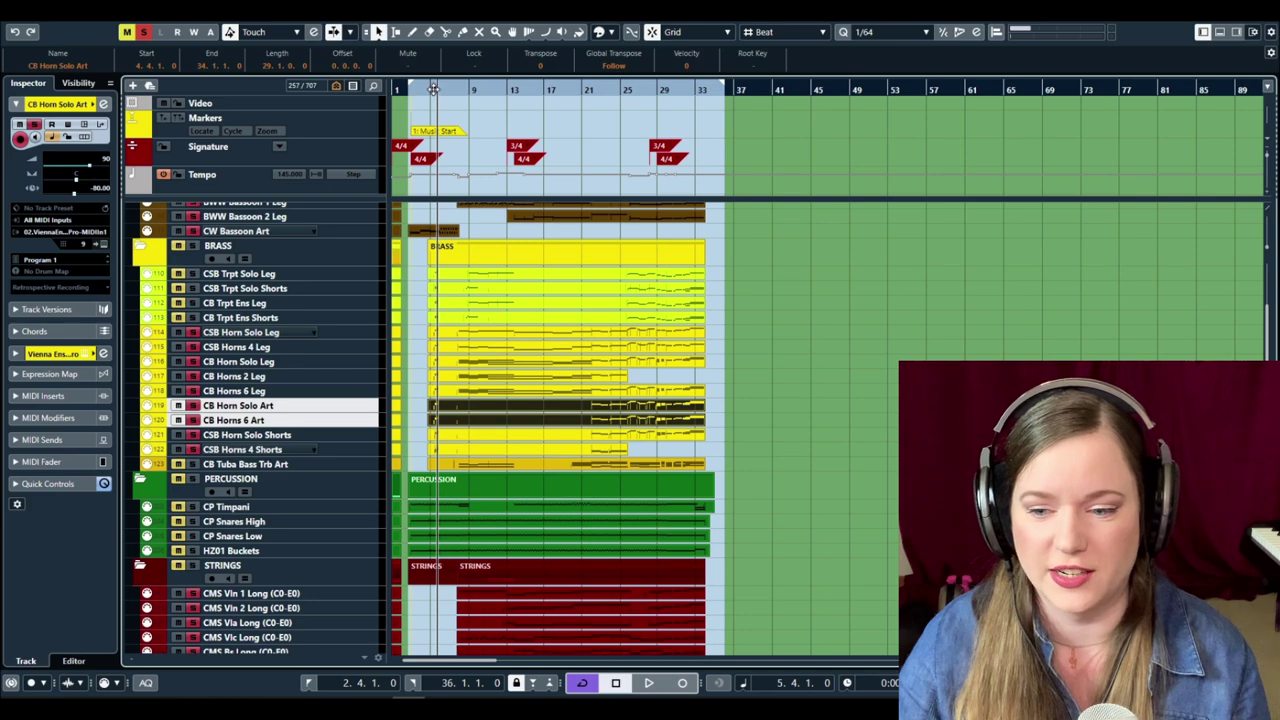
click(434, 90)
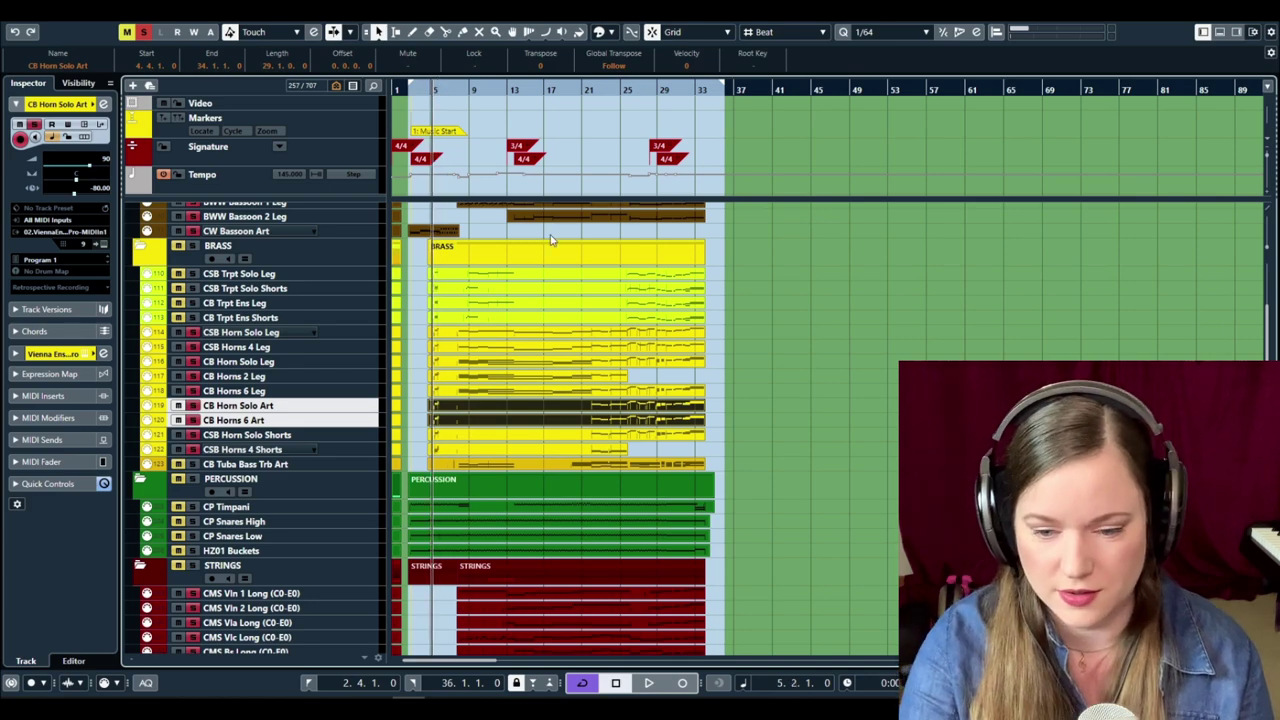
key(Return)
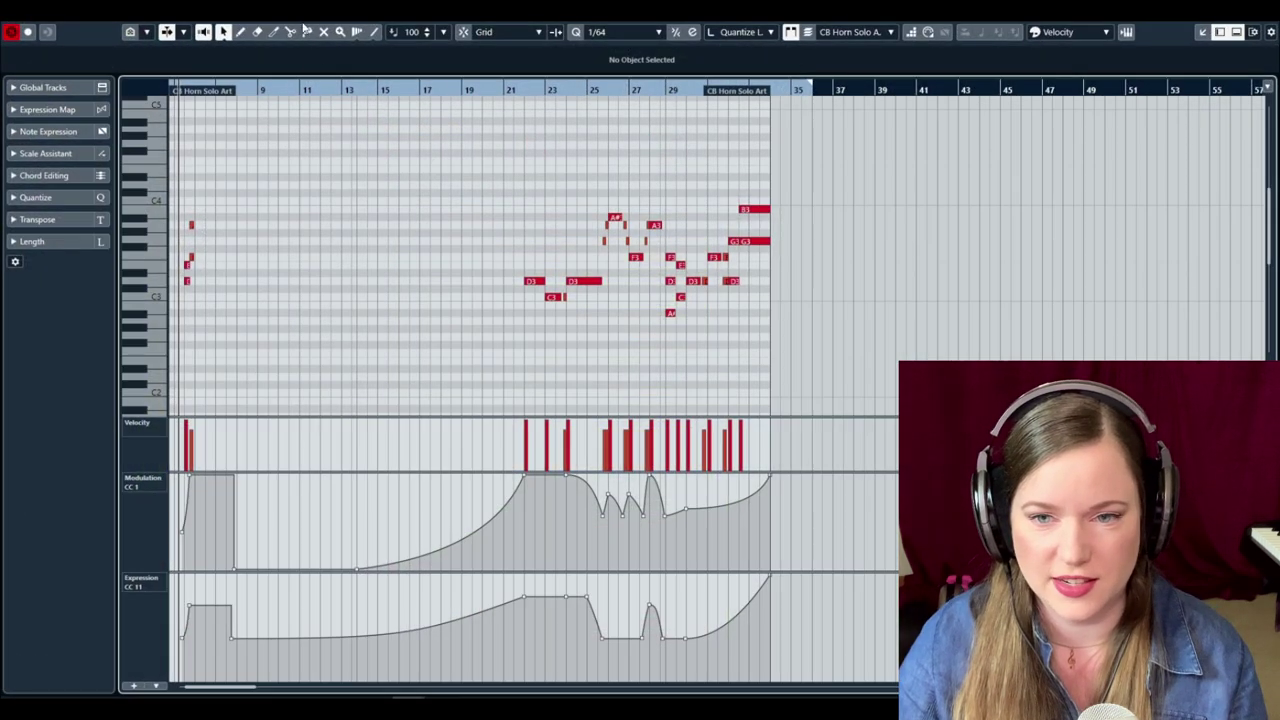
Play the articulation horn parts from bar 5 and again from about bar 22, then close the editor.
key(space)
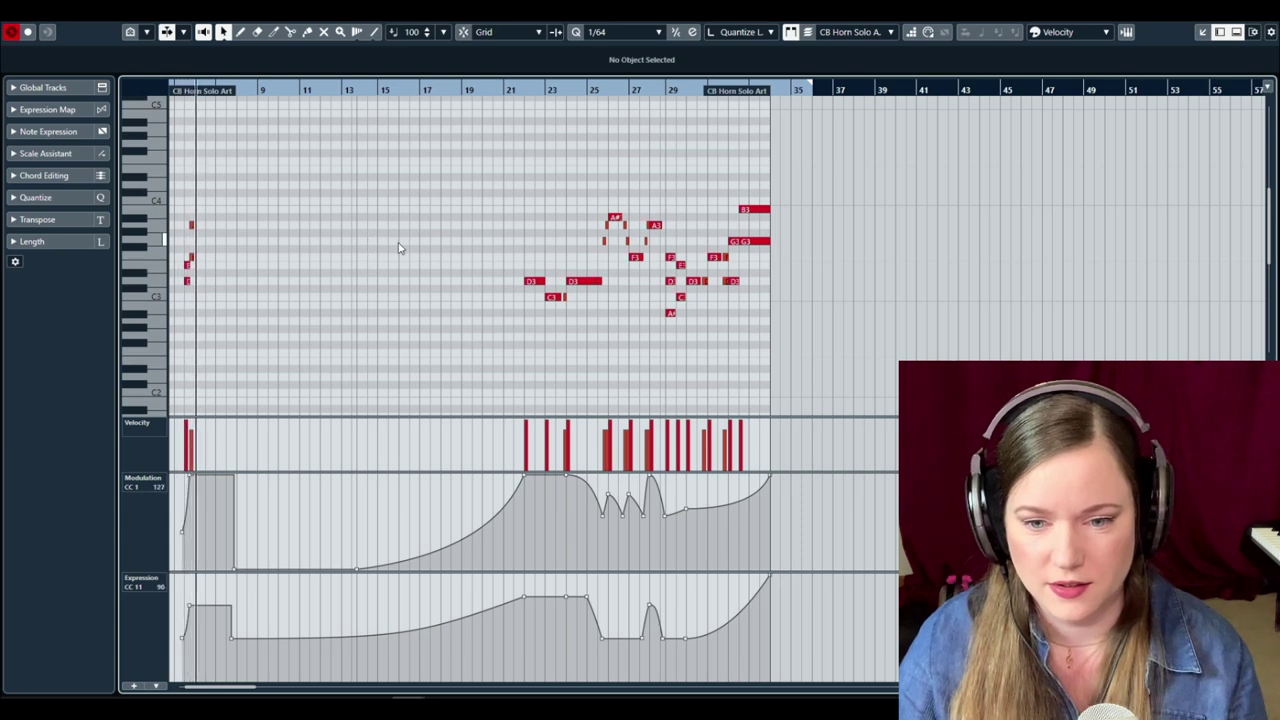
click(522, 90)
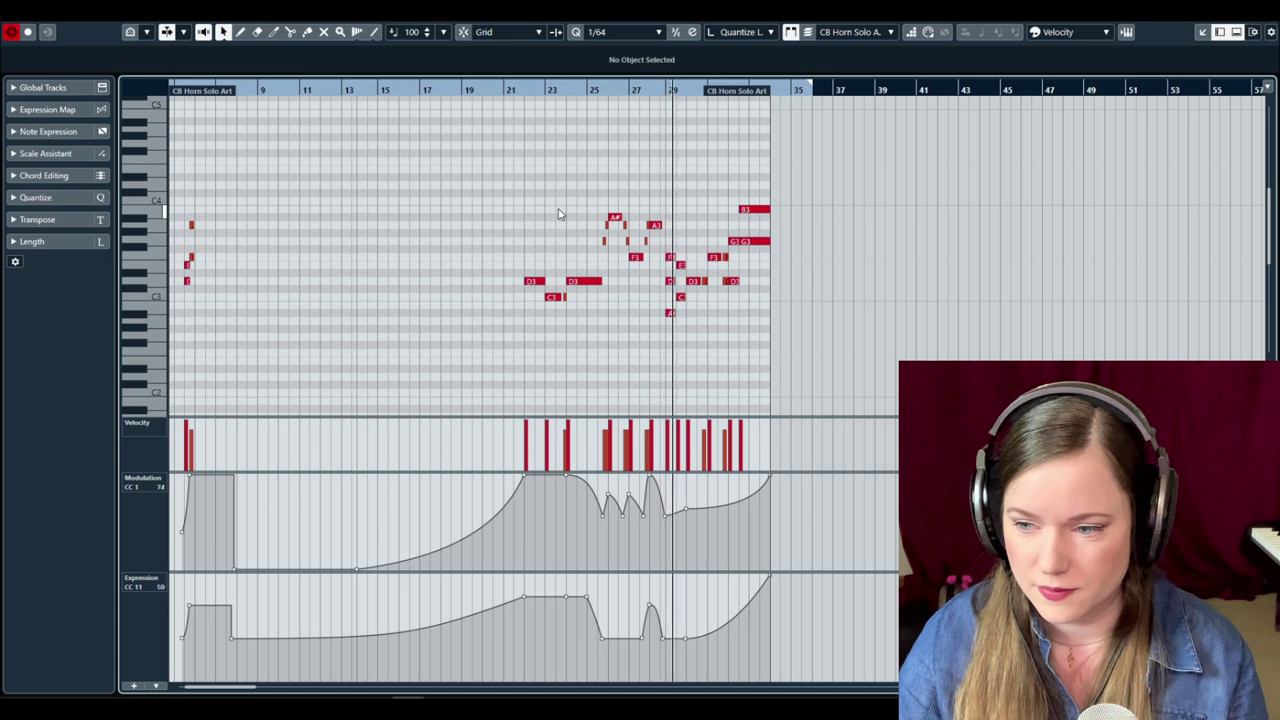
key(space)
key(Return)
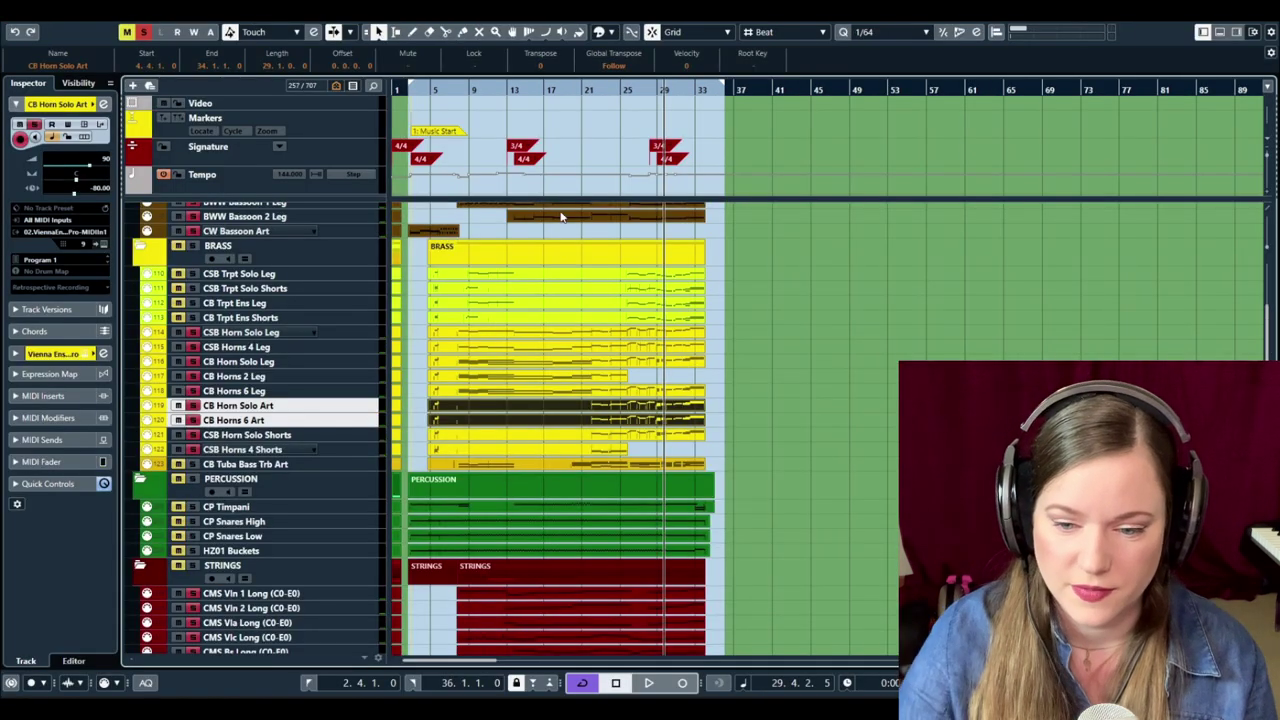
Open the CSB Horn Solo Shorts and CSB Horns 4 Shorts parts in the Key Editor, play from bar 5 and about bar 22, and close it.
drag(420, 437, 452, 451)
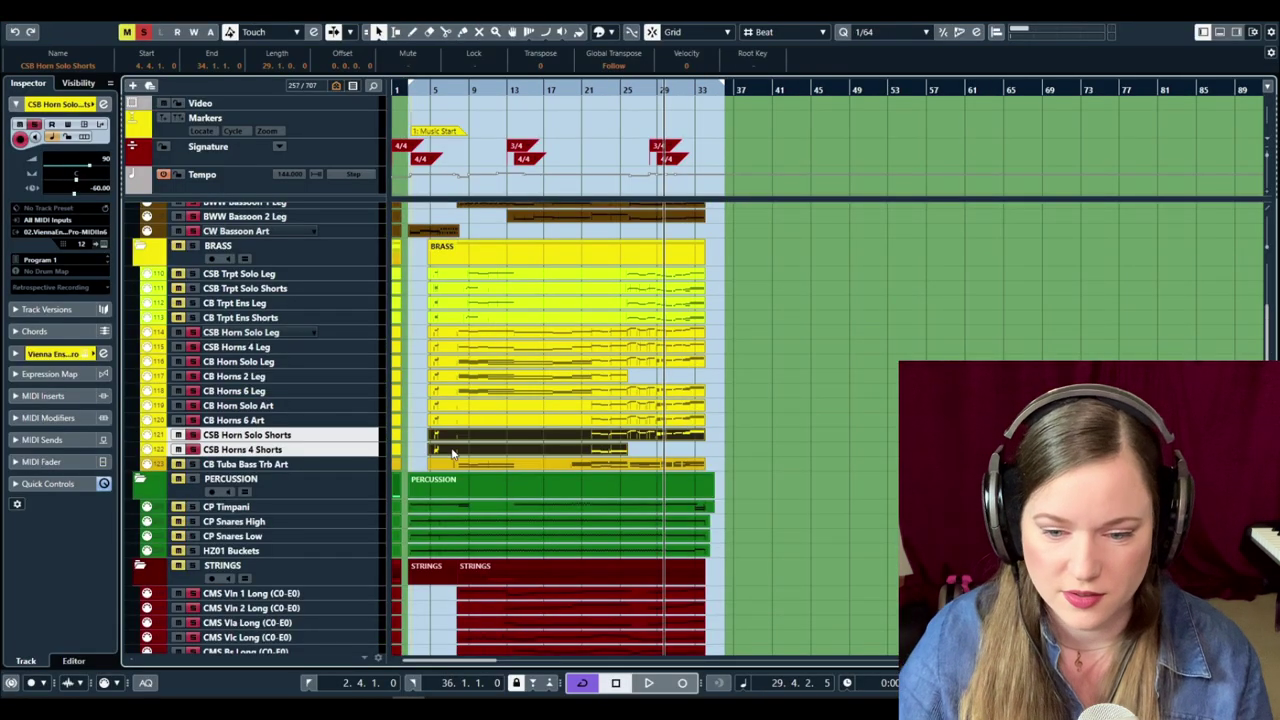
key(Return)
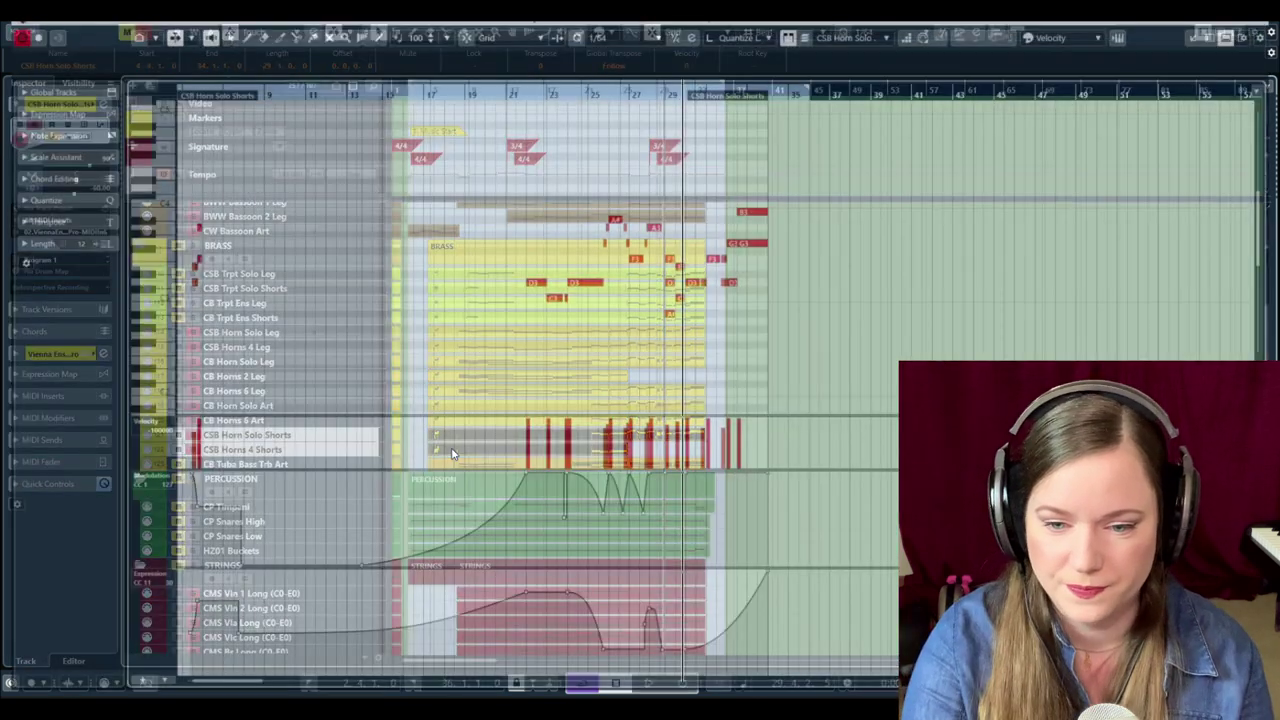
drag(240, 91, 178, 115)
key(space)
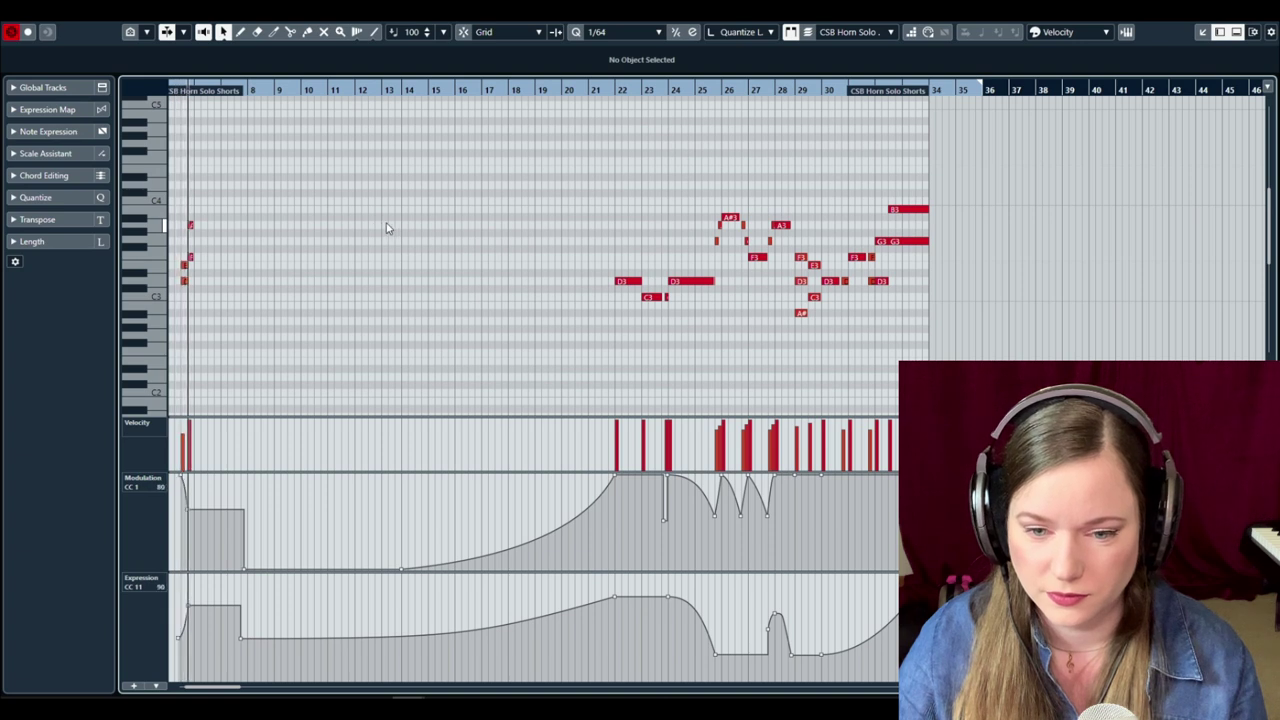
click(610, 90)
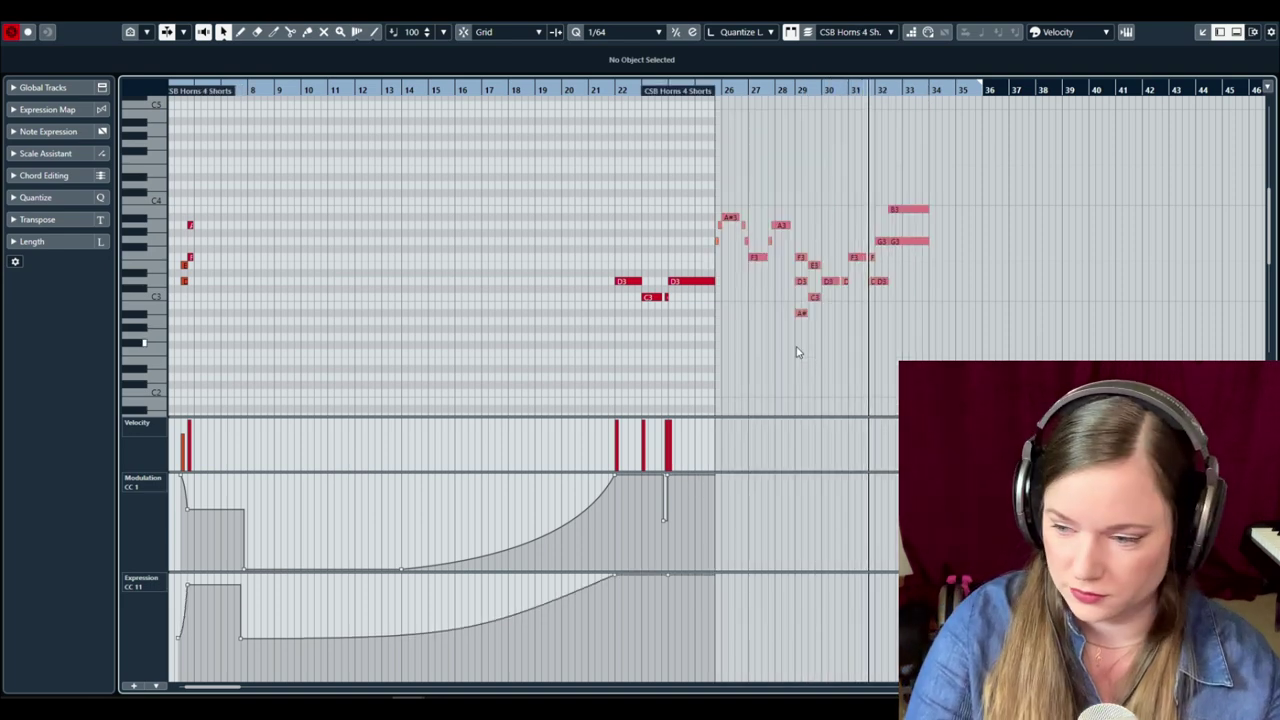
key(Return)
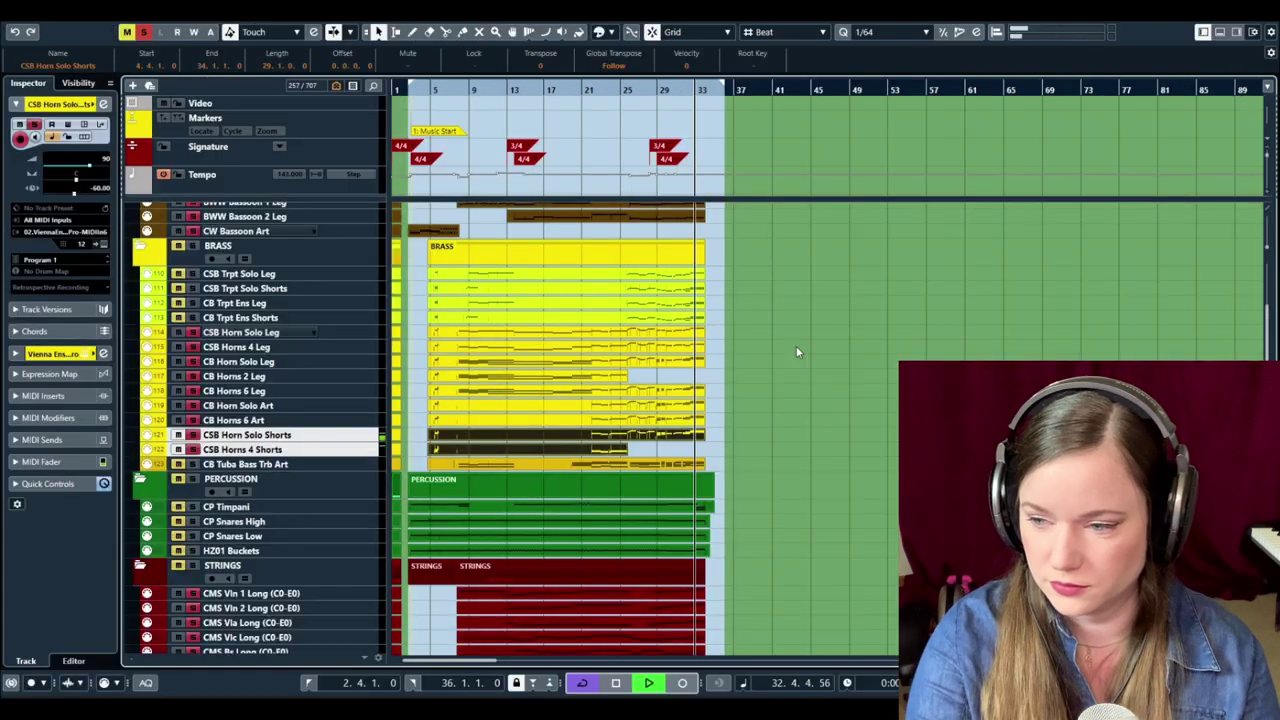
Stop playback, open all nine horn parts together in the Key Editor, play from about bar 21, and close it.
key(space)
click(842, 434)
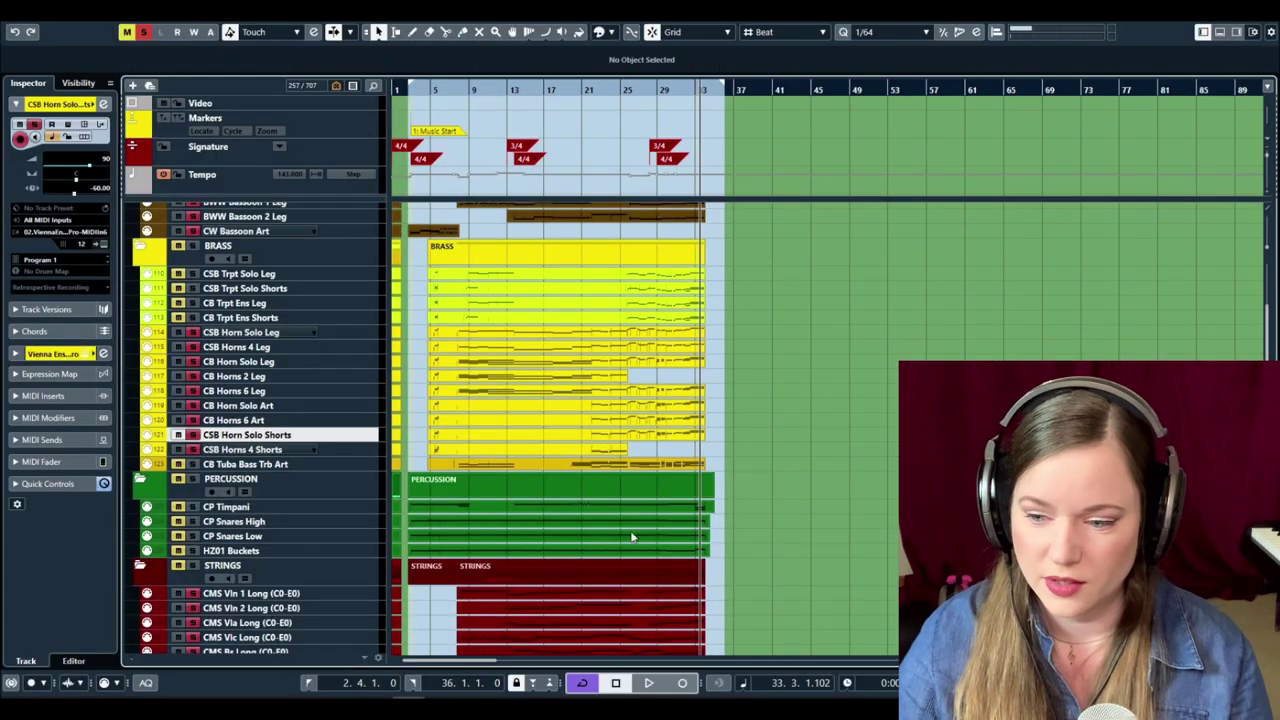
drag(463, 440, 471, 441)
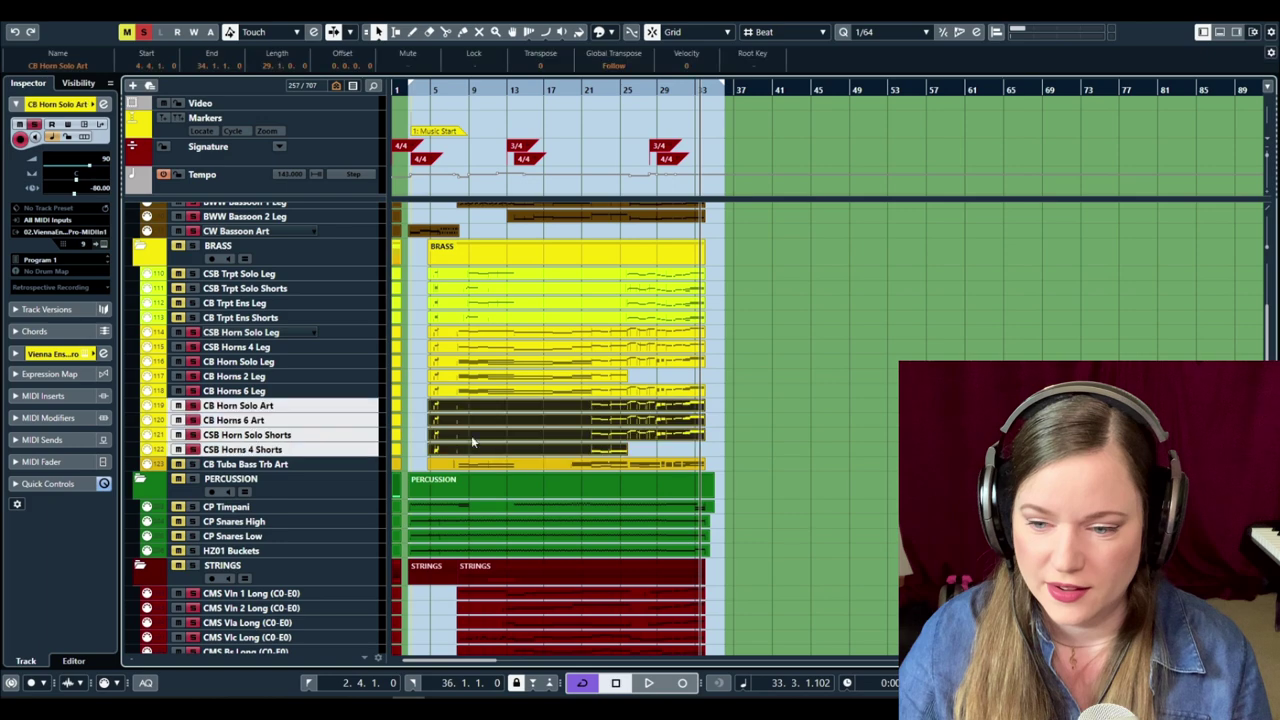
drag(420, 340, 556, 449)
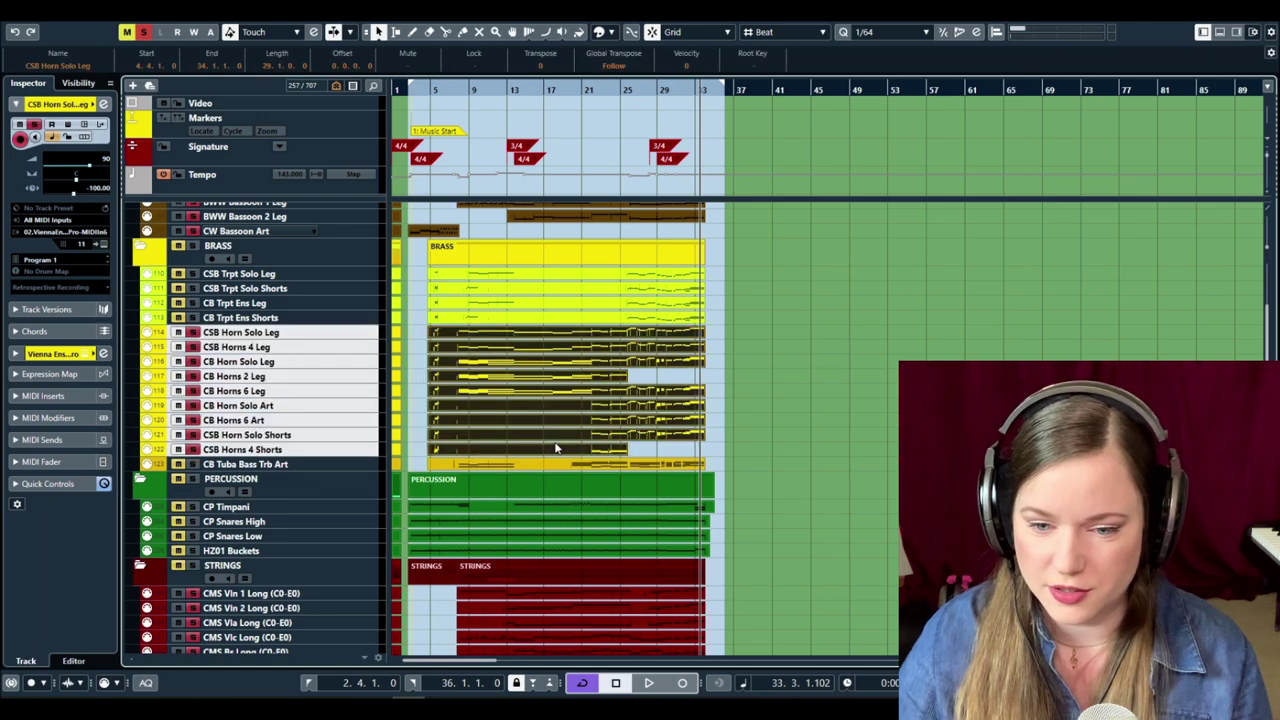
double_click(556, 449)
click(613, 90)
key(space)
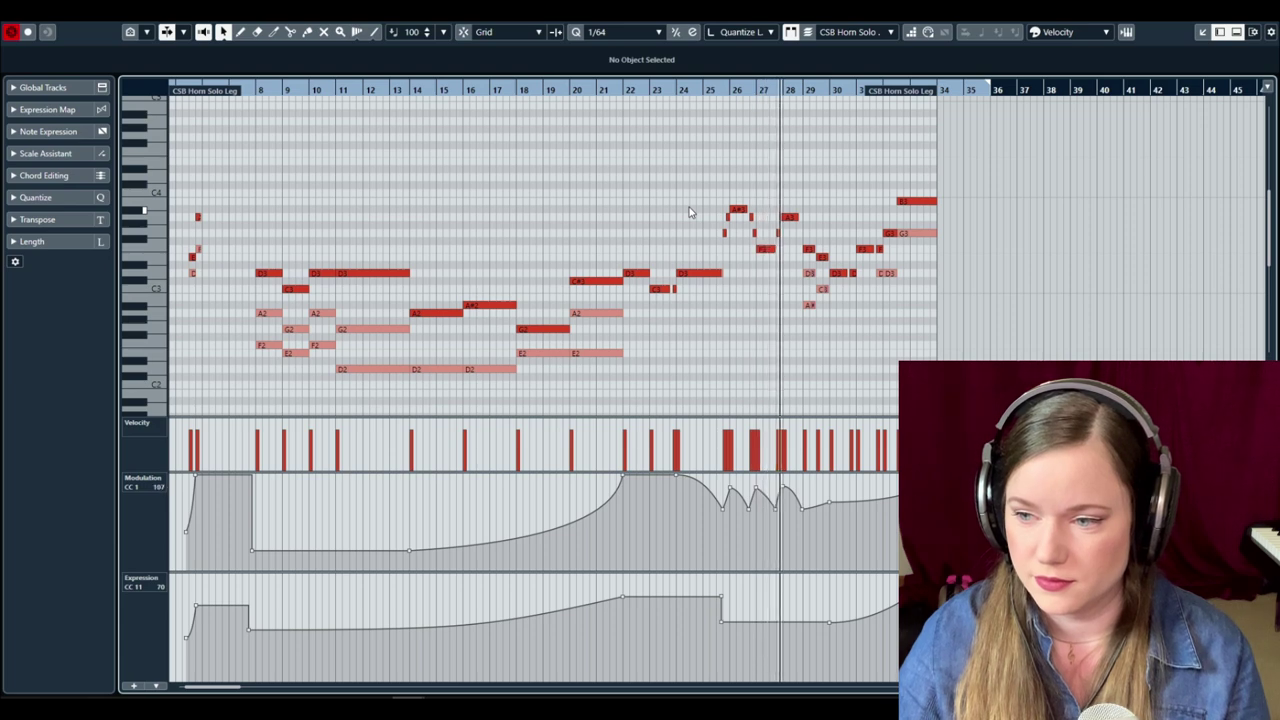
key(ctrl+e)
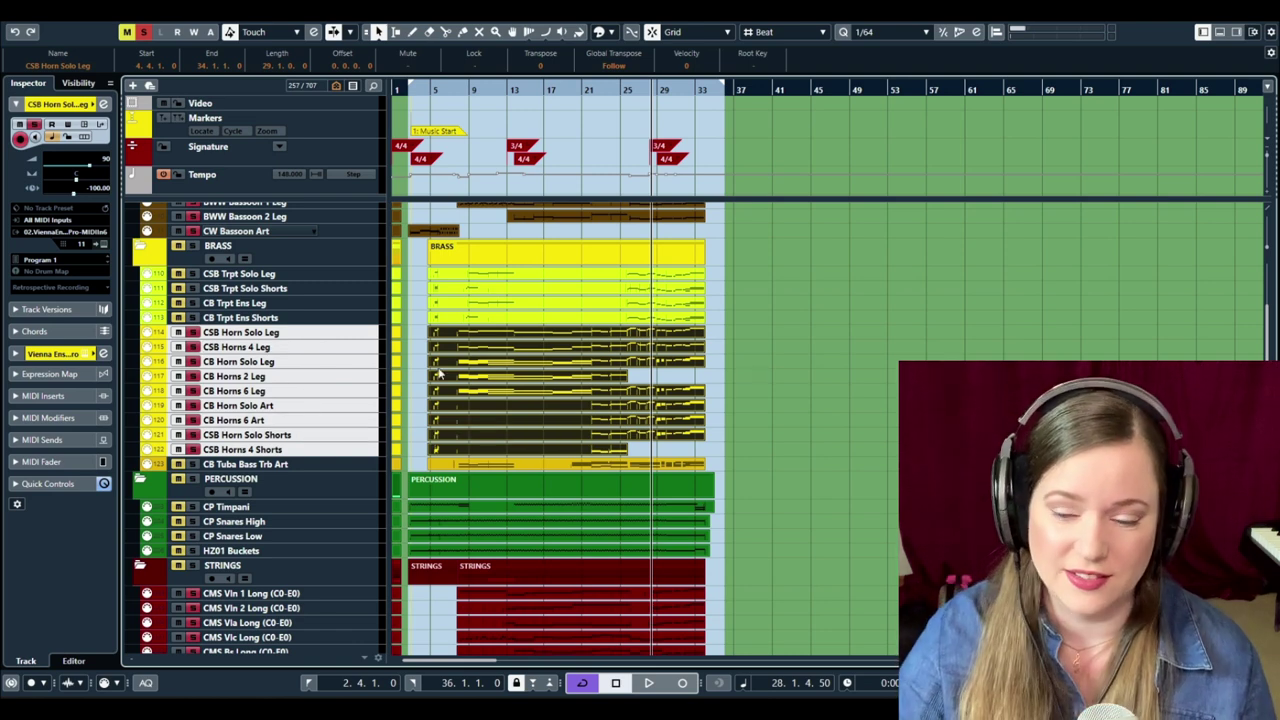
Solo the four trumpet tracks, CSB Trpt Solo Leg through CB Trpt Ens Shorts, and open their parts in the Key Editor.
scroll(500, 405, down, 2)
scroll(469, 421, up, 2)
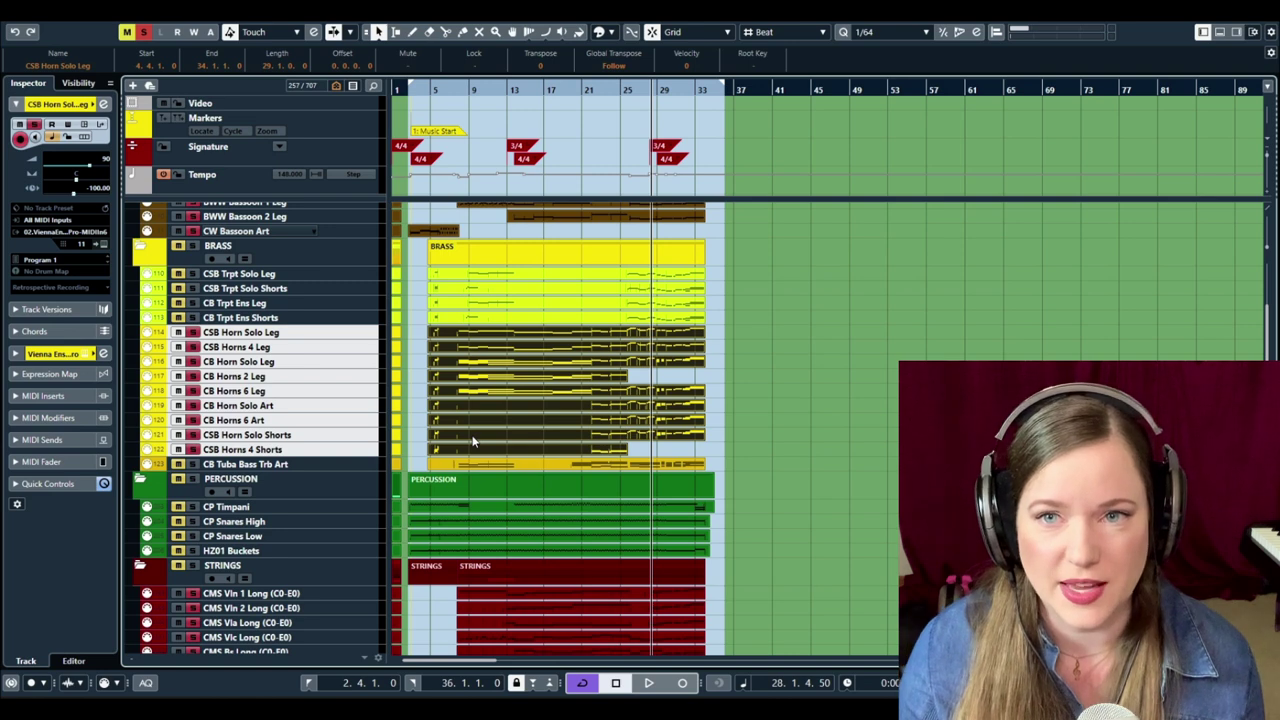
click(283, 274)
shift+click(280, 318)
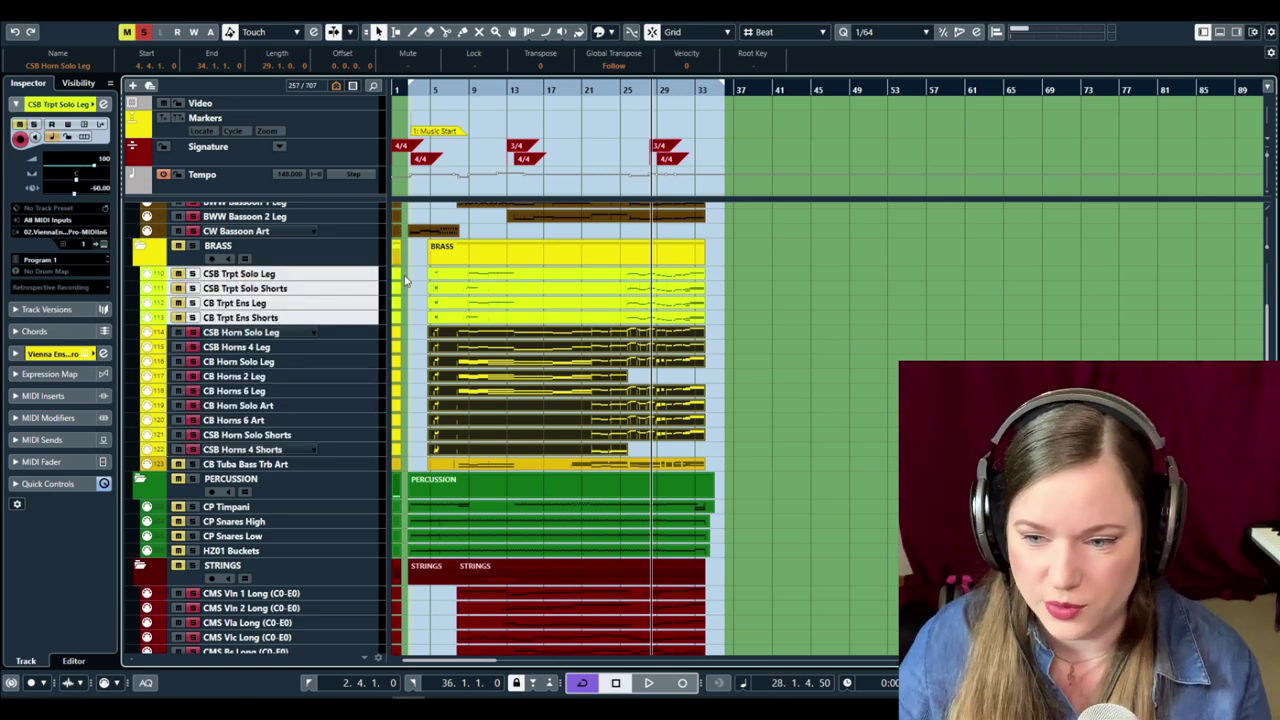
drag(404, 276, 493, 323)
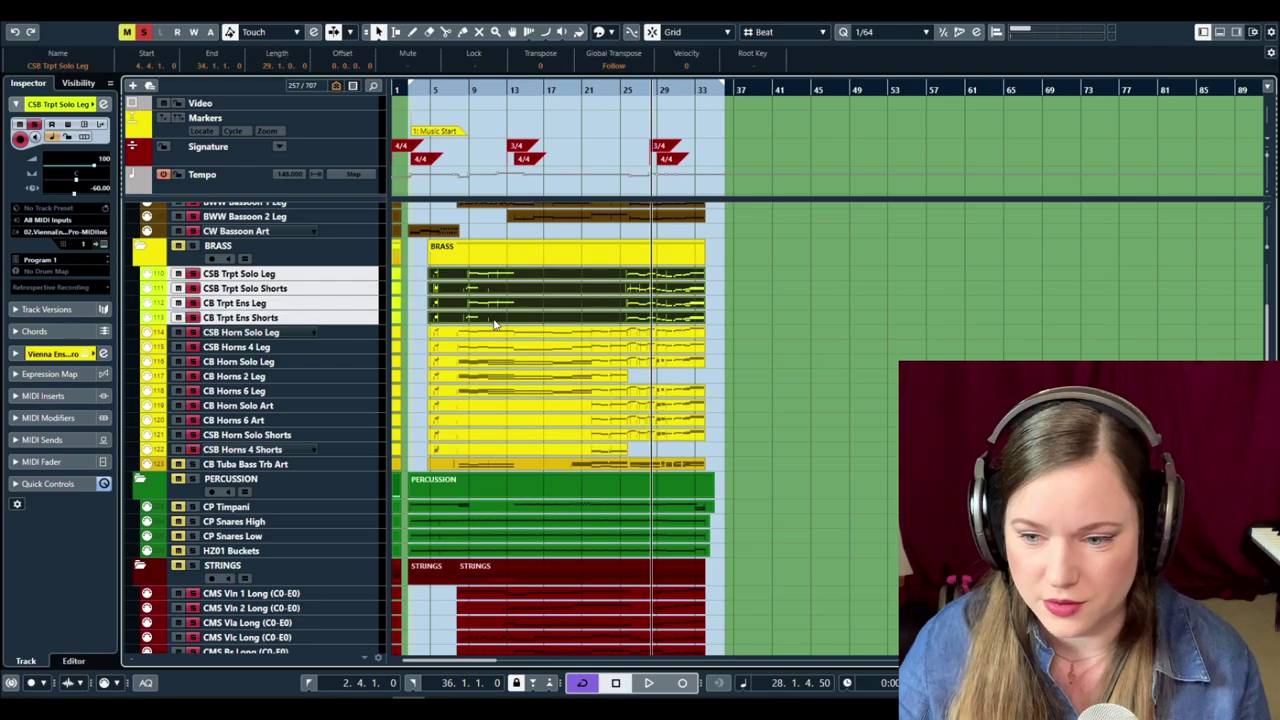
double_click(493, 323)
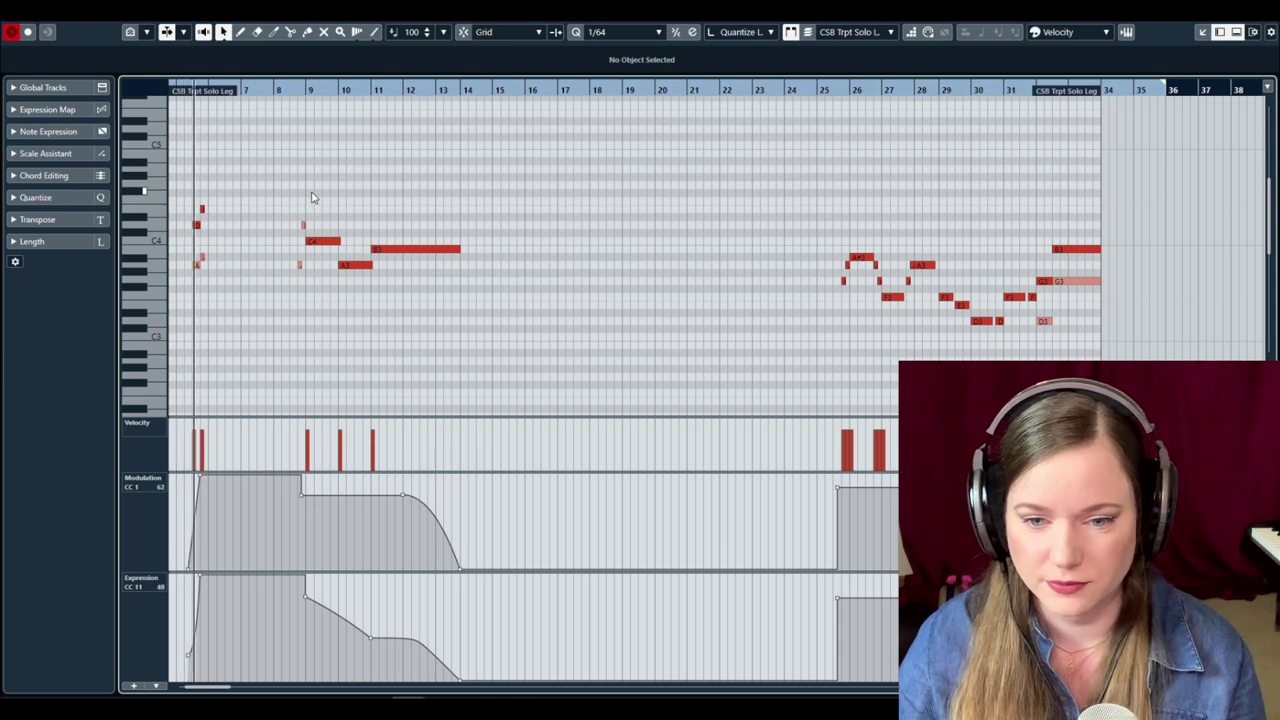
Play the trumpet parts from about bars 8 and 25, switch to CB Trpt Ens Leg, and close the editor.
click(288, 95)
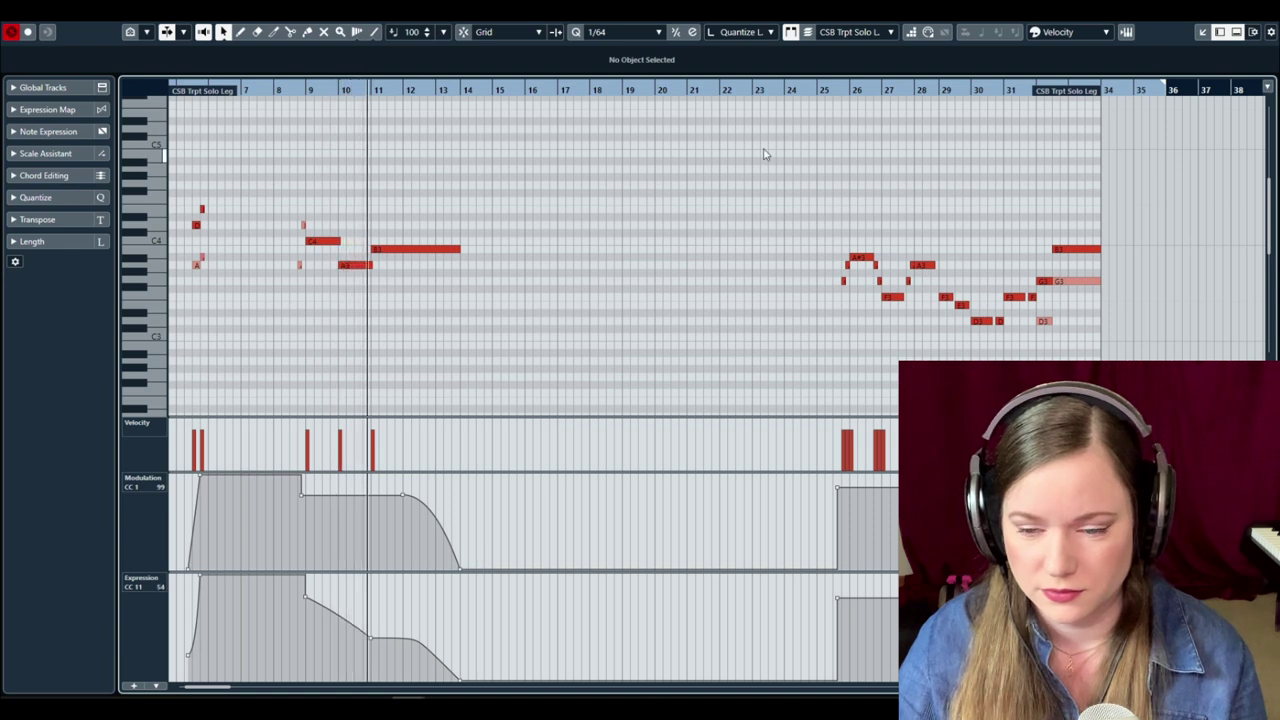
click(837, 92)
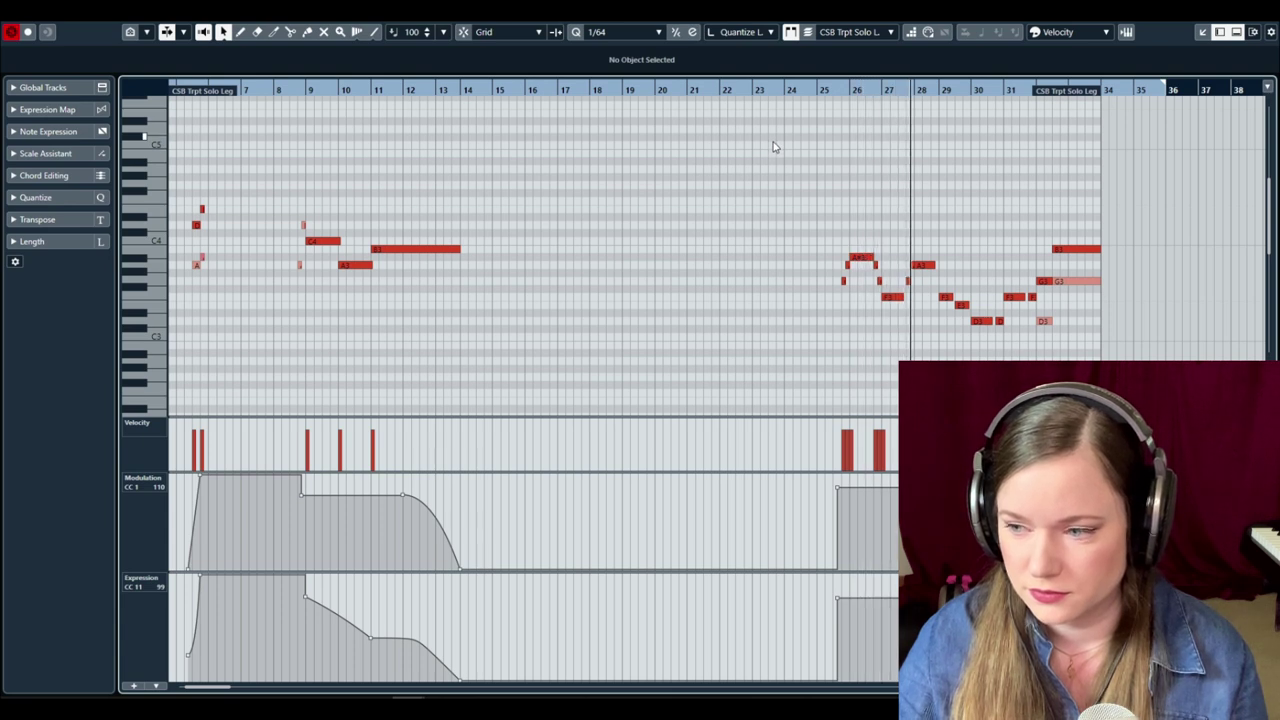
key(Down)
key(Down)
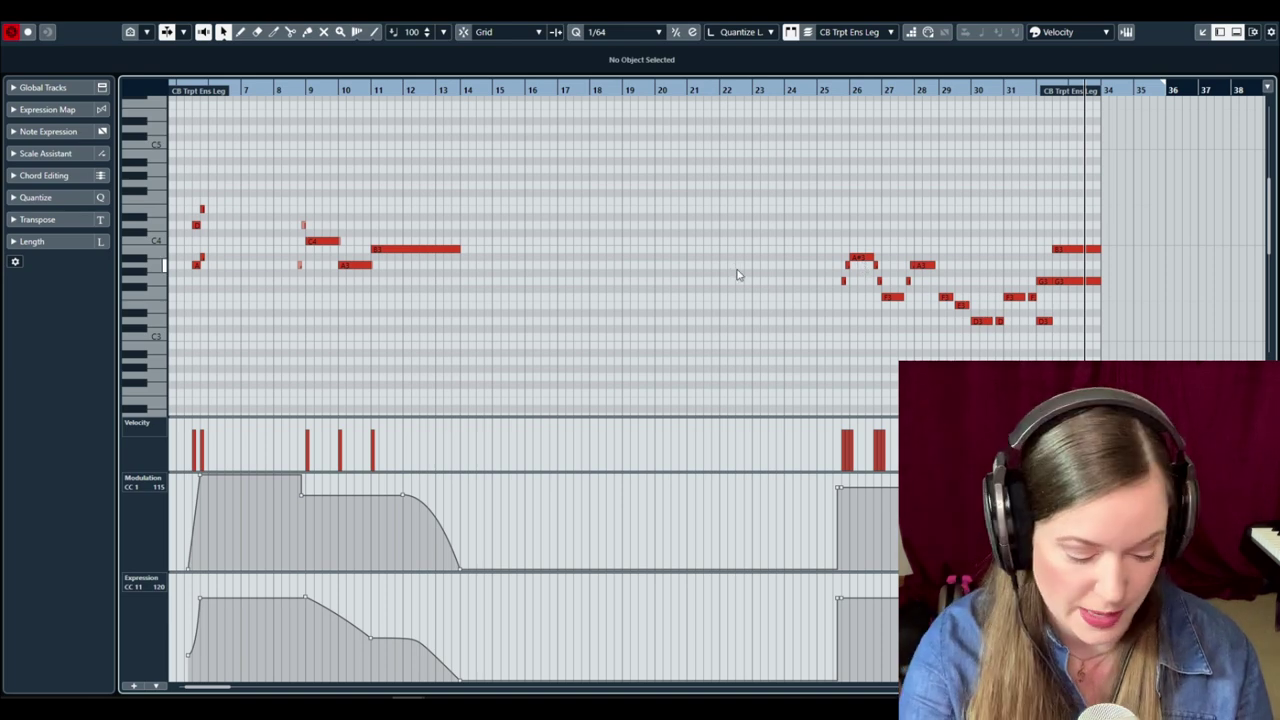
key(Return)
Open the CSB Trpt Solo Leg and Solo Shorts parts in the Key Editor, play from about bars 5, 8 and 25, and close it.
drag(422, 279, 481, 297)
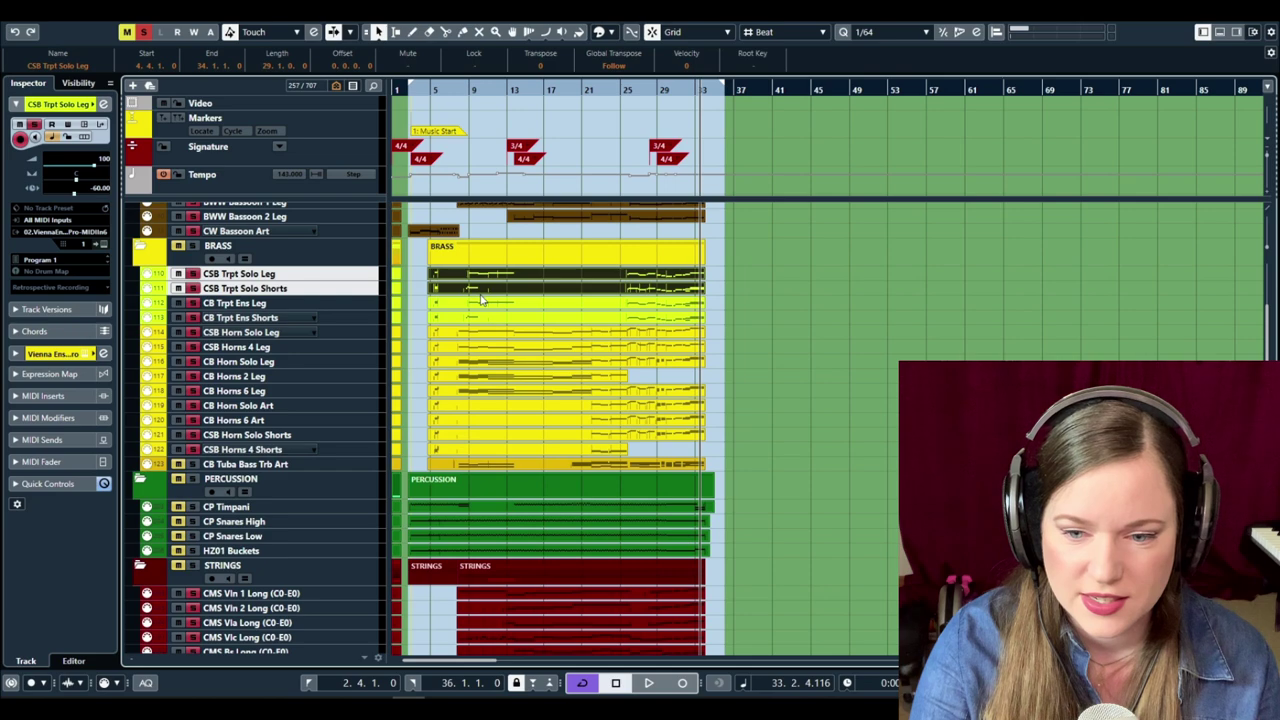
key(Return)
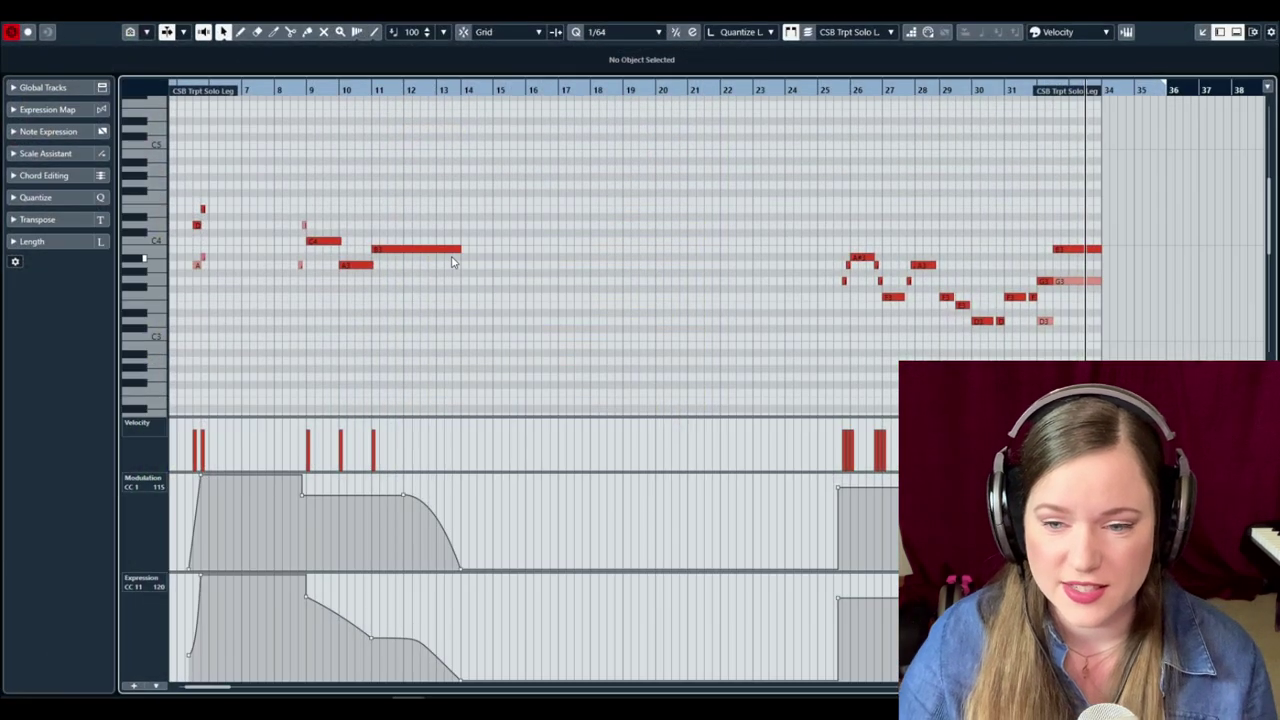
scroll(452, 262, left, 3)
drag(330, 90, 300, 92)
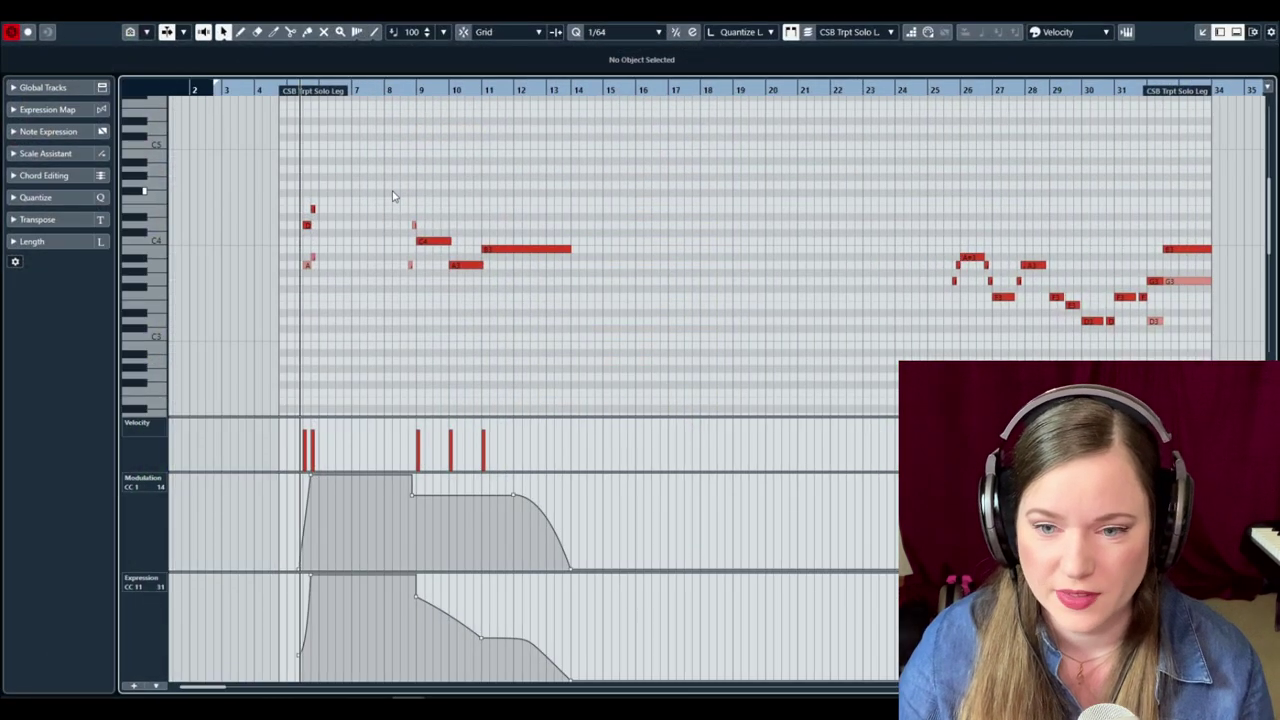
key(space)
click(402, 91)
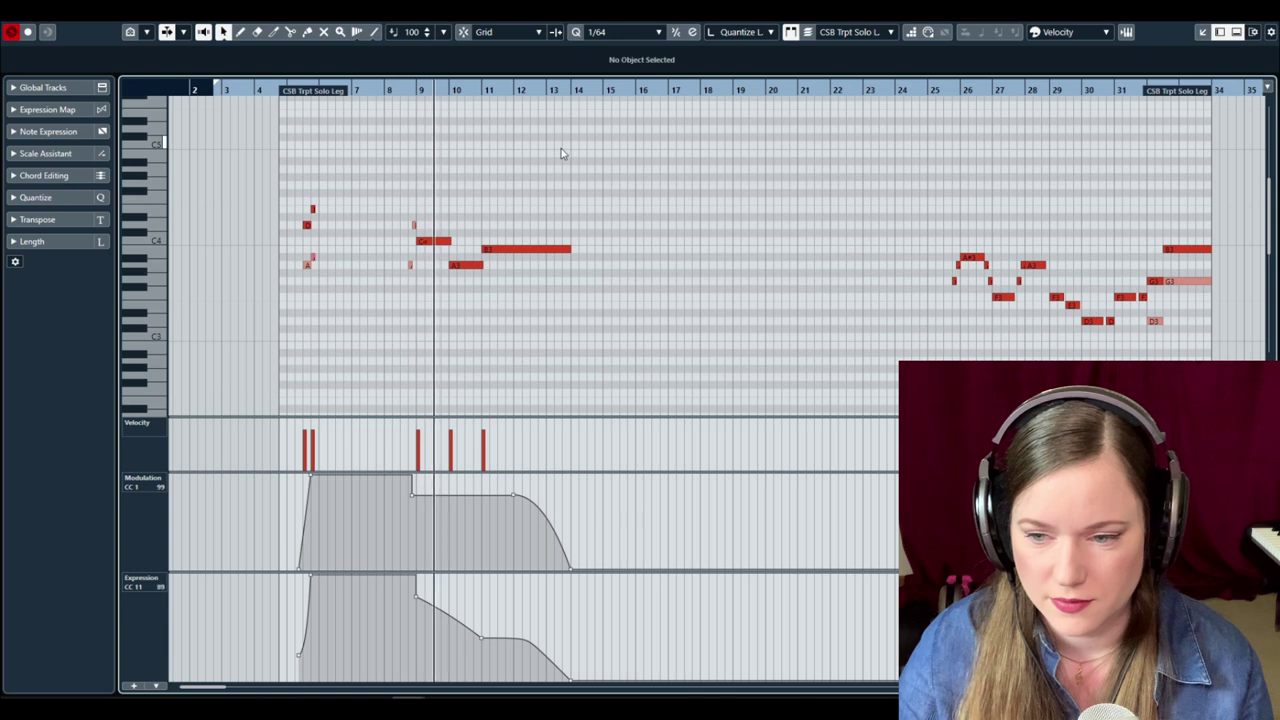
click(931, 91)
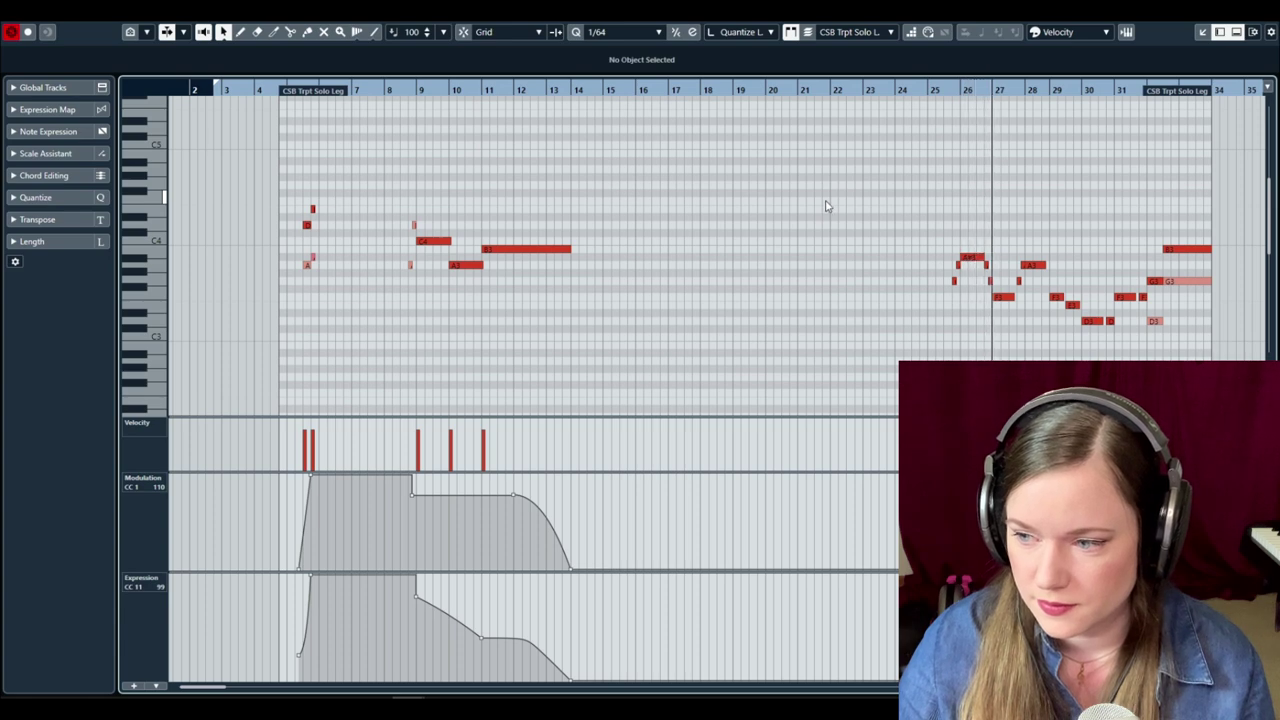
key(Return)
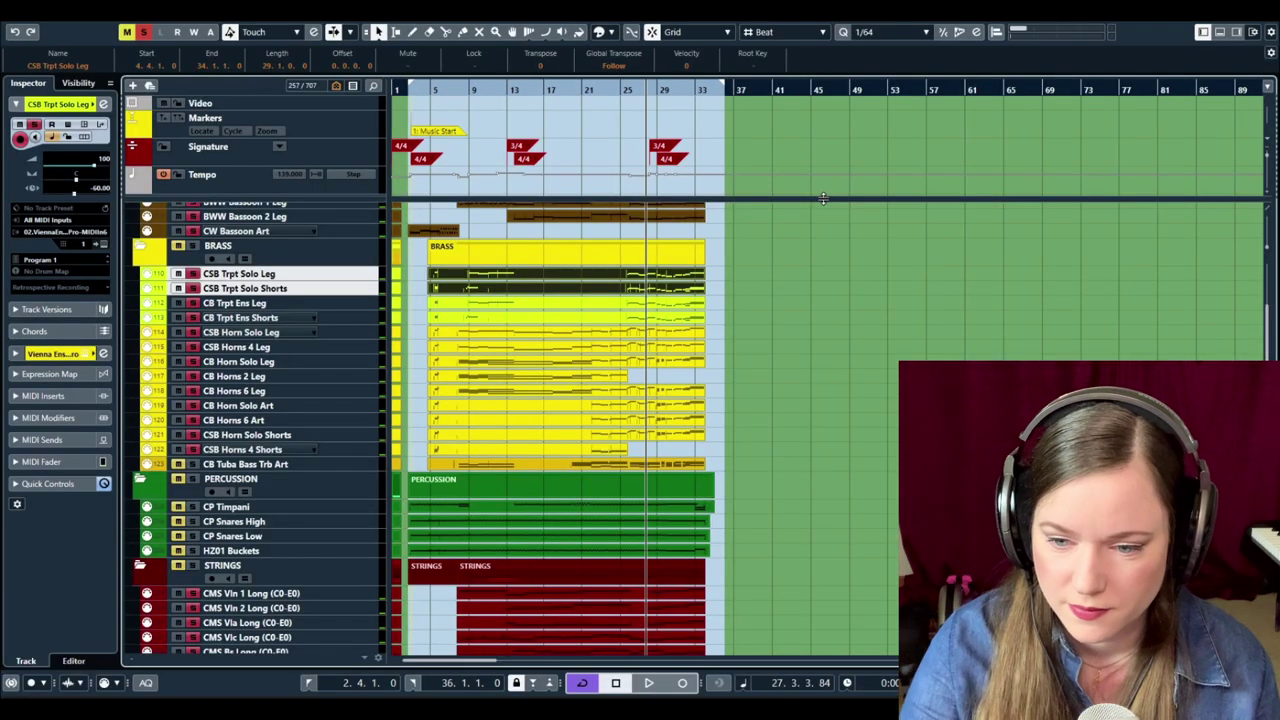
Open the CB Trpt Ens Leg and Ens Shorts parts in the Key Editor, play from about bars 5, 8 and 25, and close it.
drag(430, 315, 445, 322)
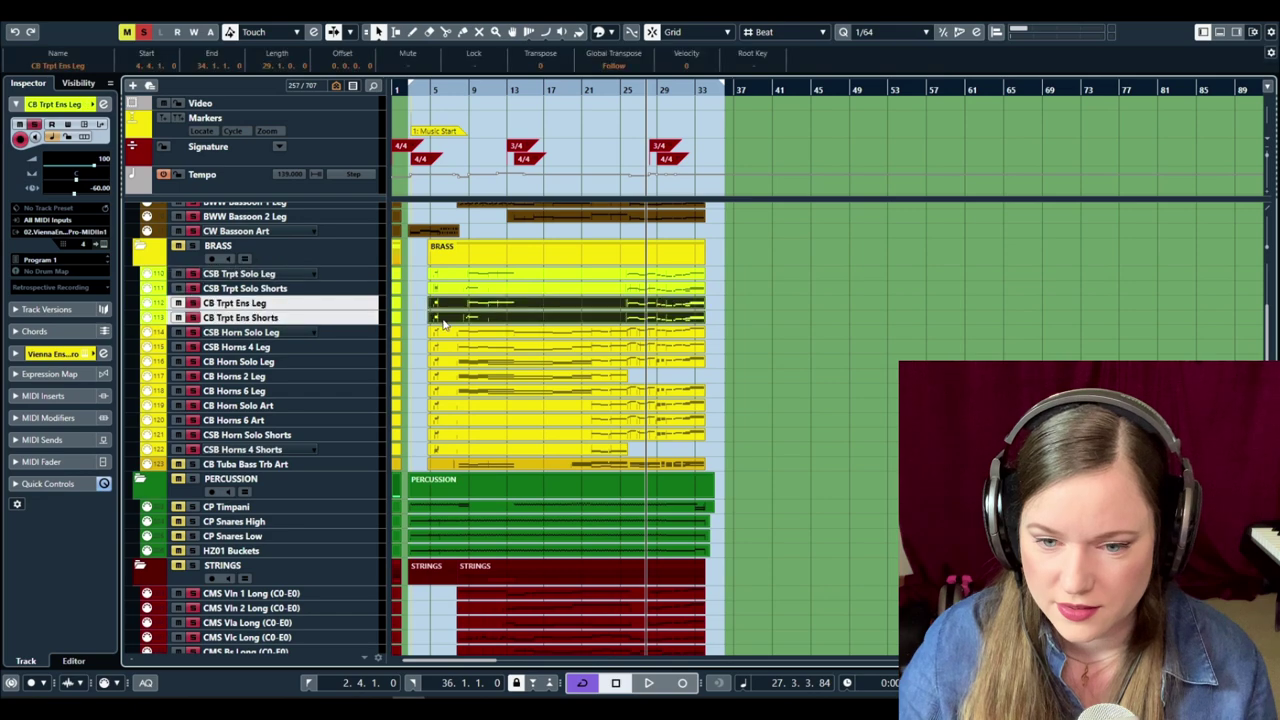
double_click(445, 322)
drag(229, 85, 183, 96)
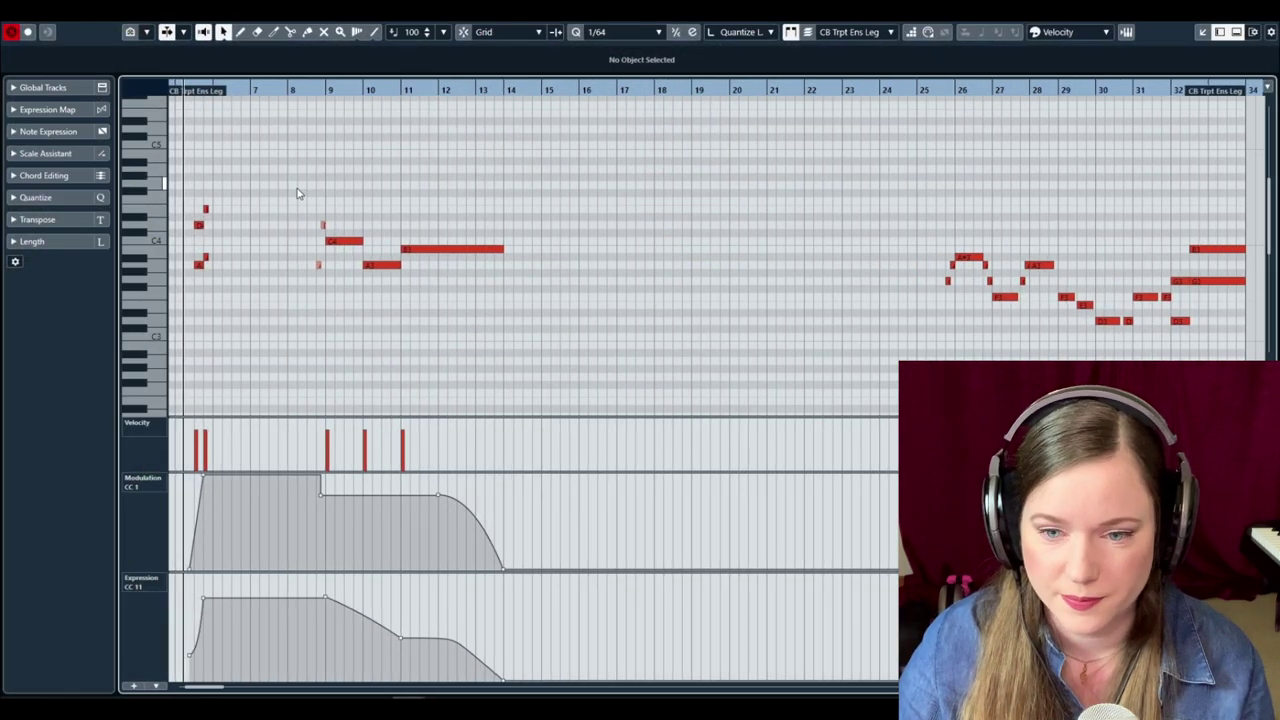
click(298, 90)
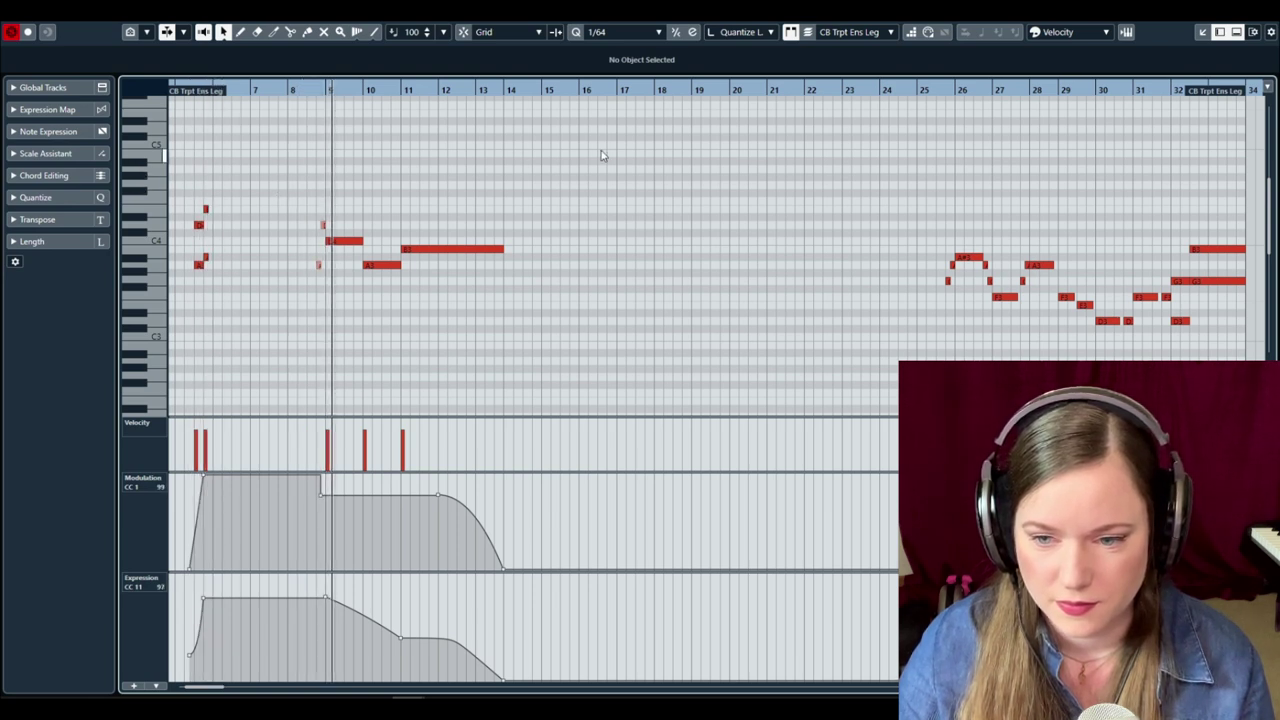
click(949, 91)
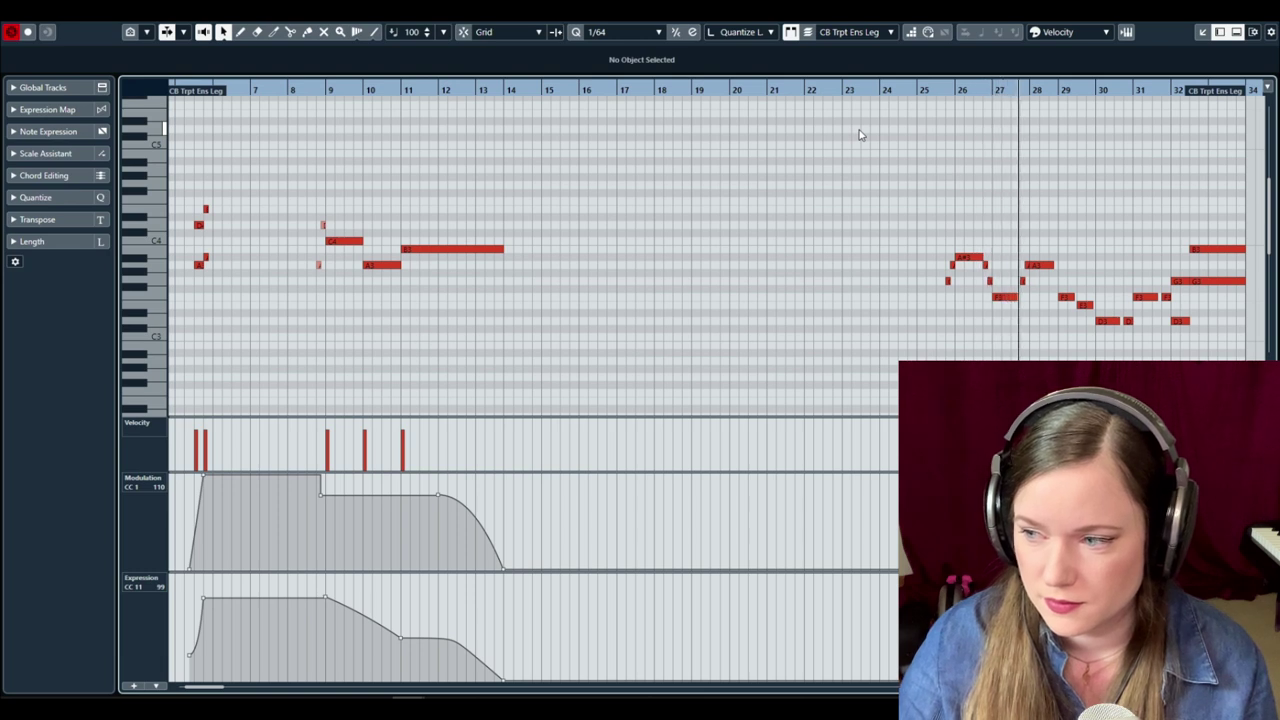
key(Return)
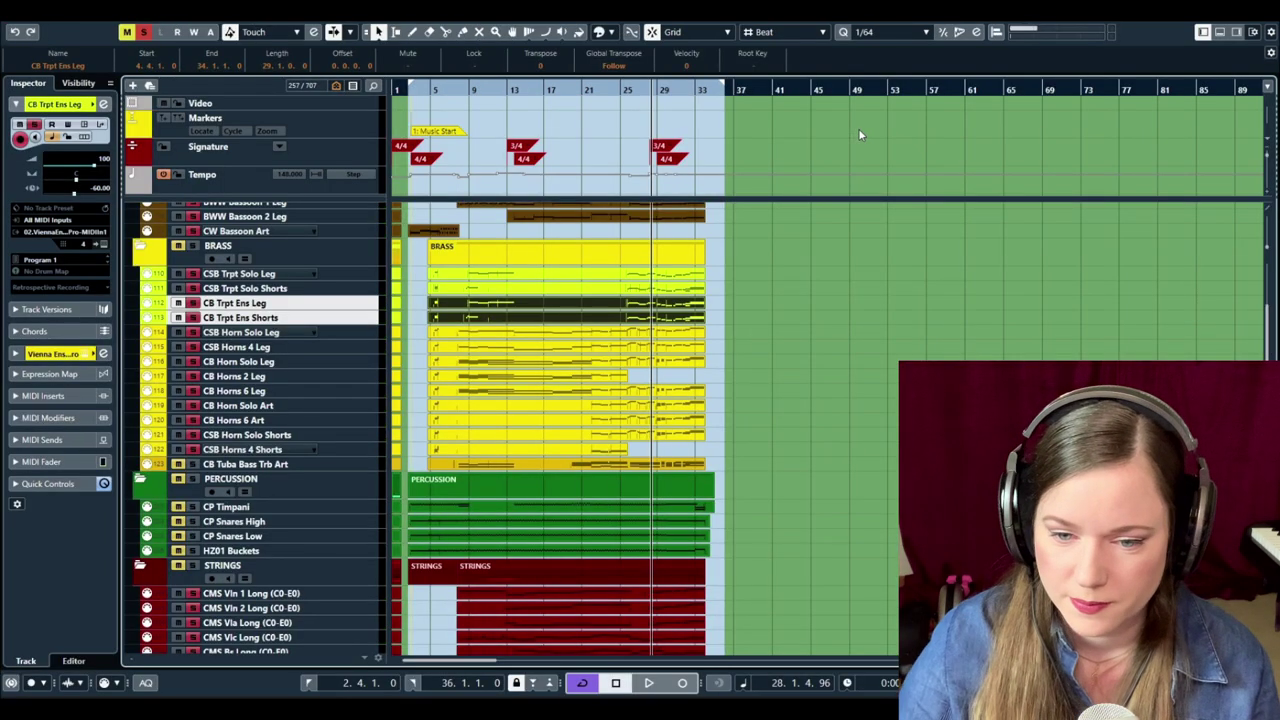
Play the soloed sections together from about bar 4 through the end of the cue, and stop playback.
click(426, 91)
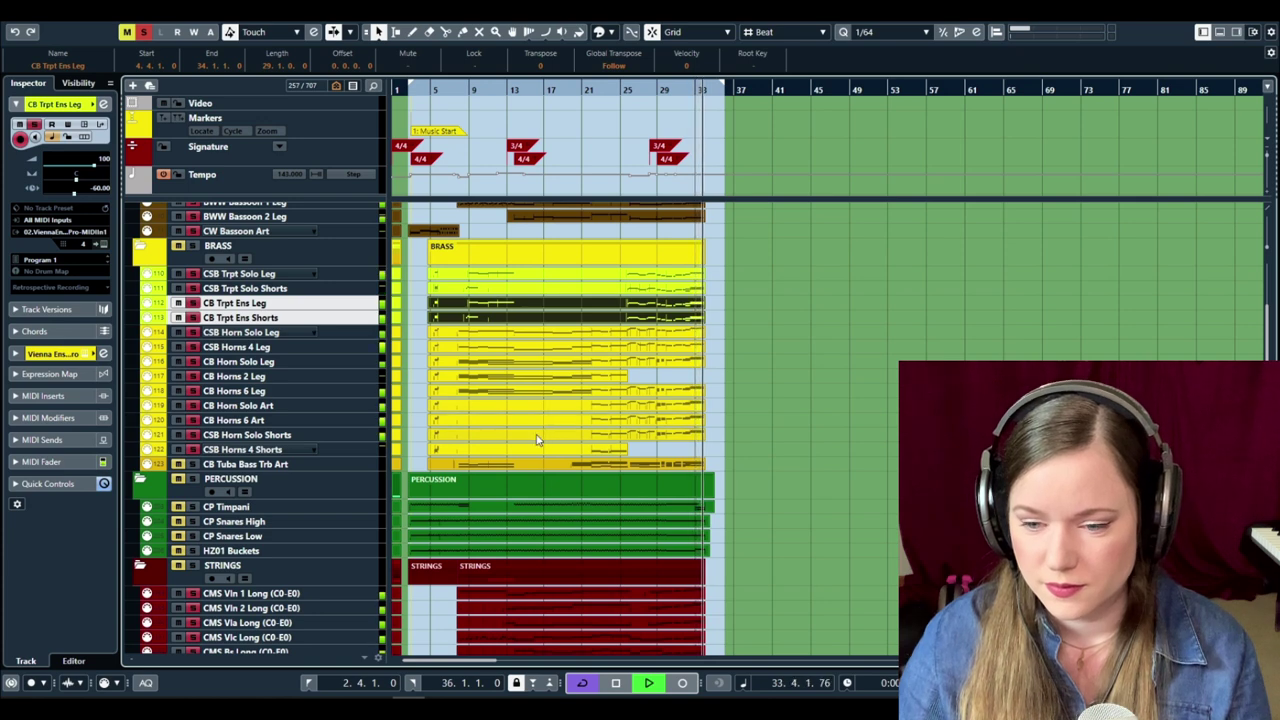
key(space)
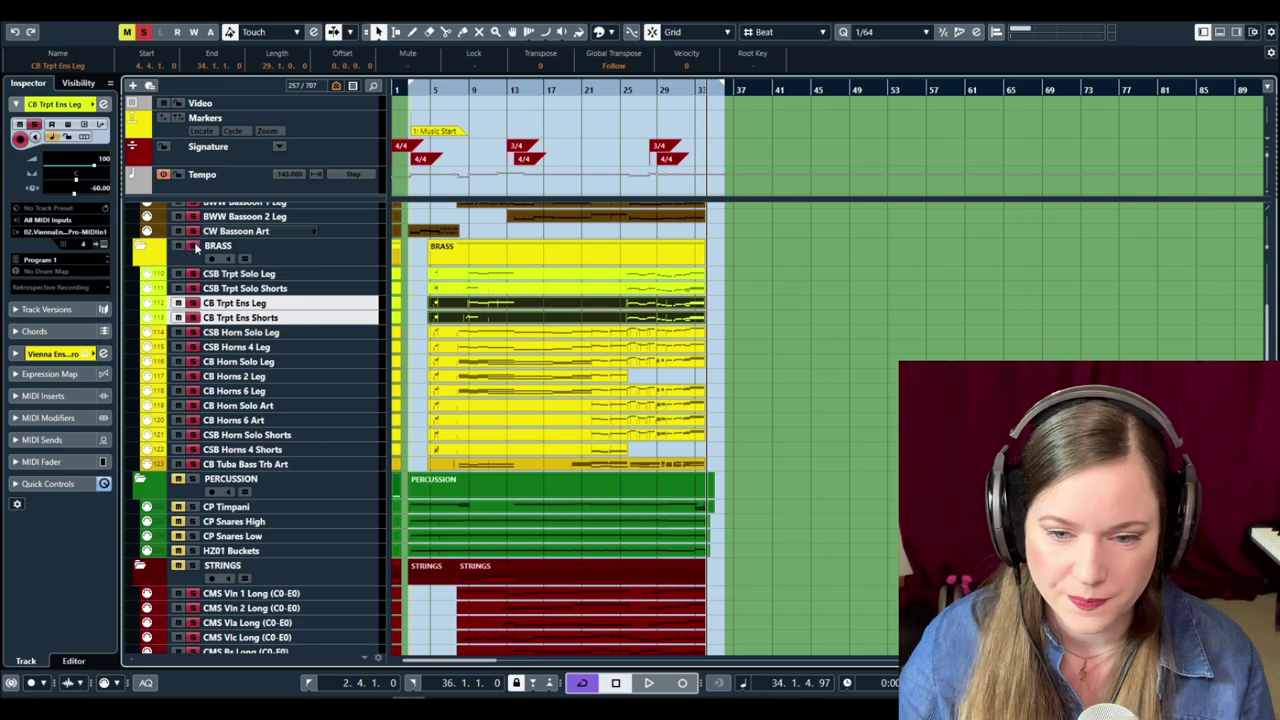
Open the CB Tuba Bass Trb Art part in the Key Editor and play its low notes from about bar 7.
click(466, 466)
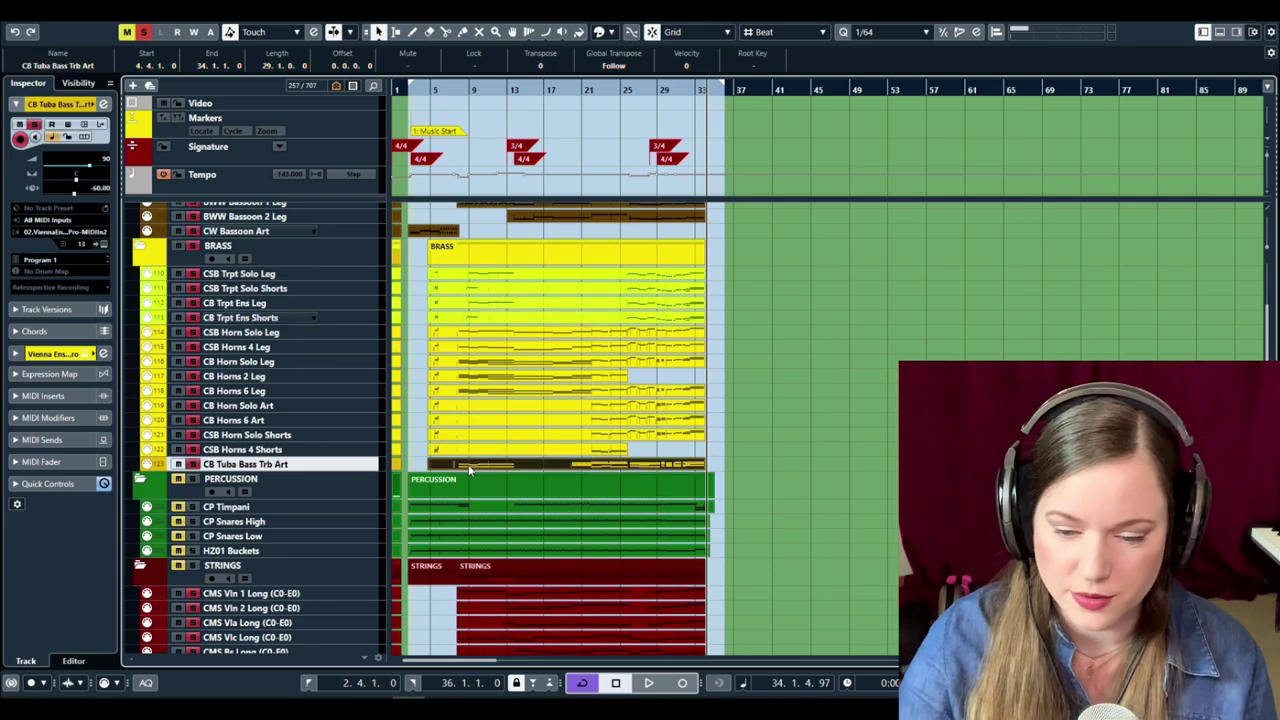
double_click(468, 466)
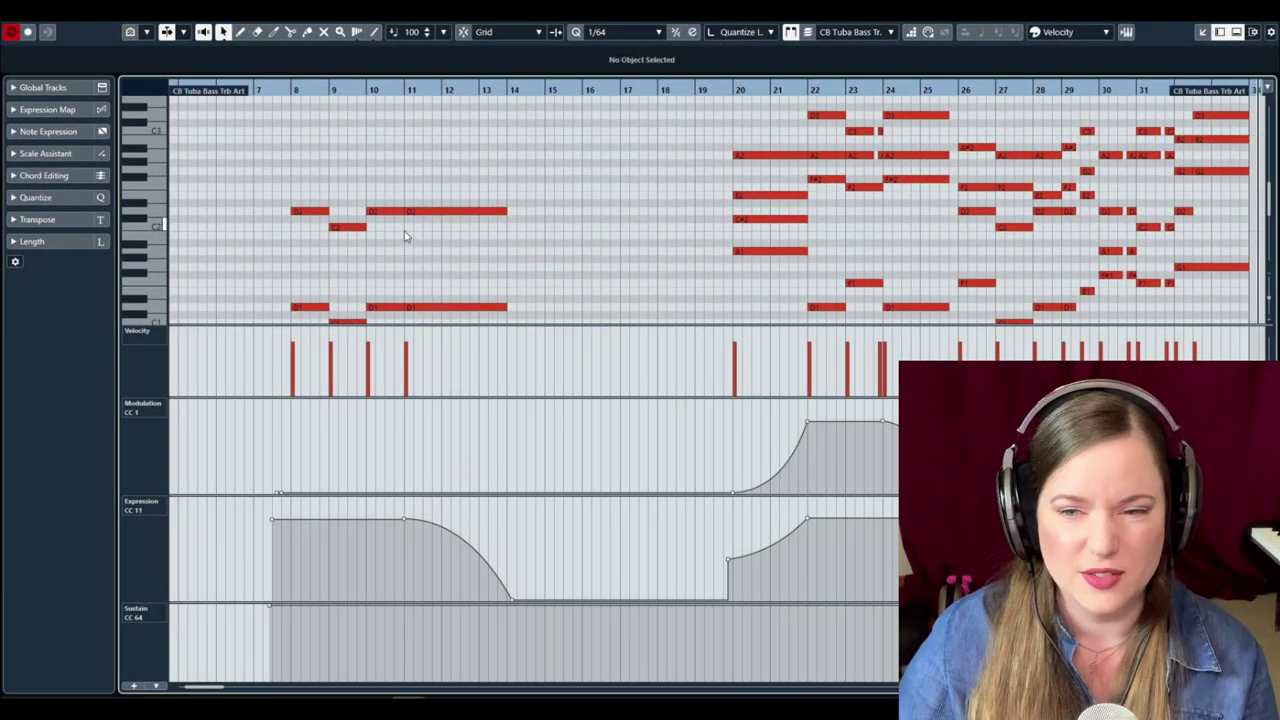
scroll(406, 234, down, 2)
scroll(404, 235, up, 1)
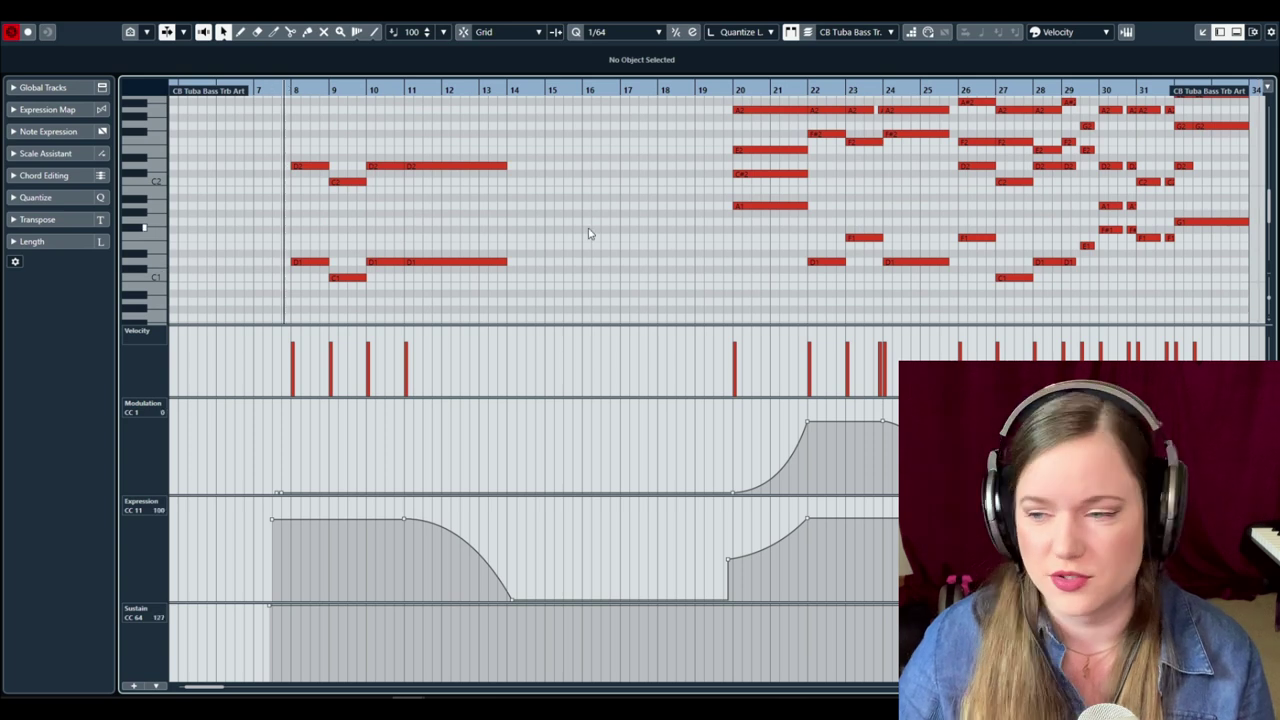
scroll(590, 232, up, 1)
scroll(589, 229, down, 1)
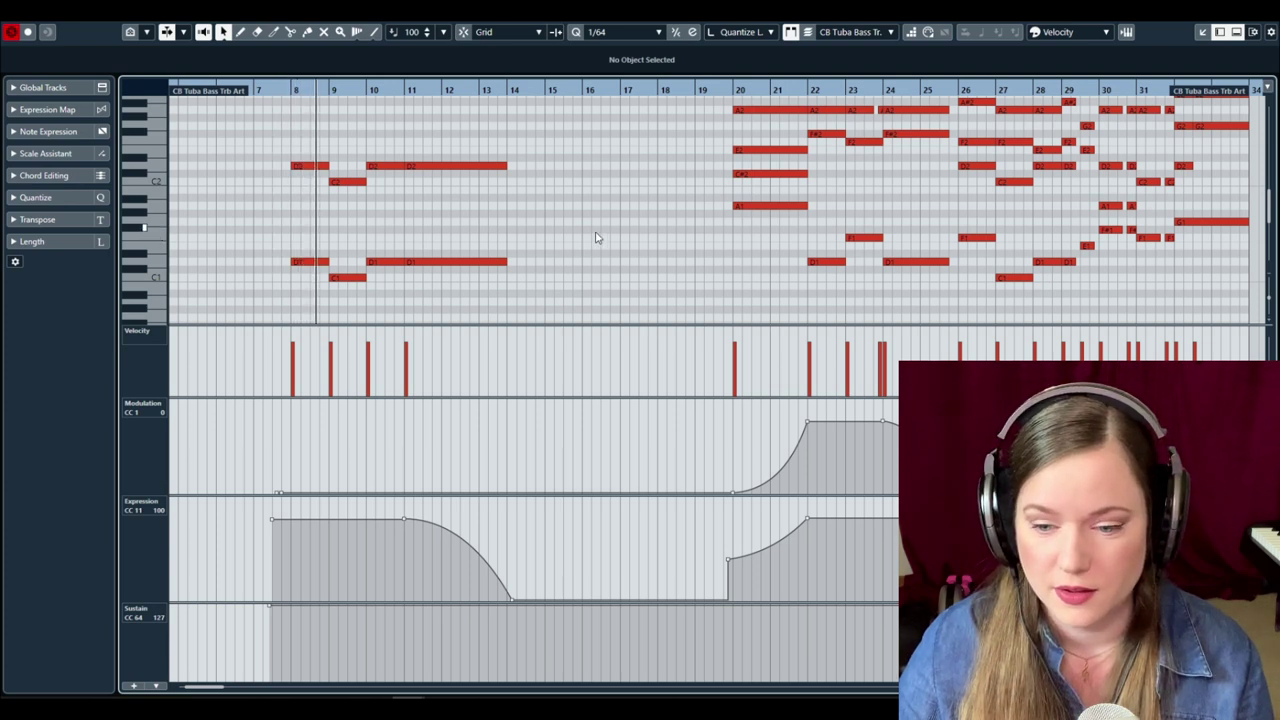
Play the CB Tuba Bass Trb Art part from about bar 19 to its end, and close the editor.
scroll(640, 229, up, 1)
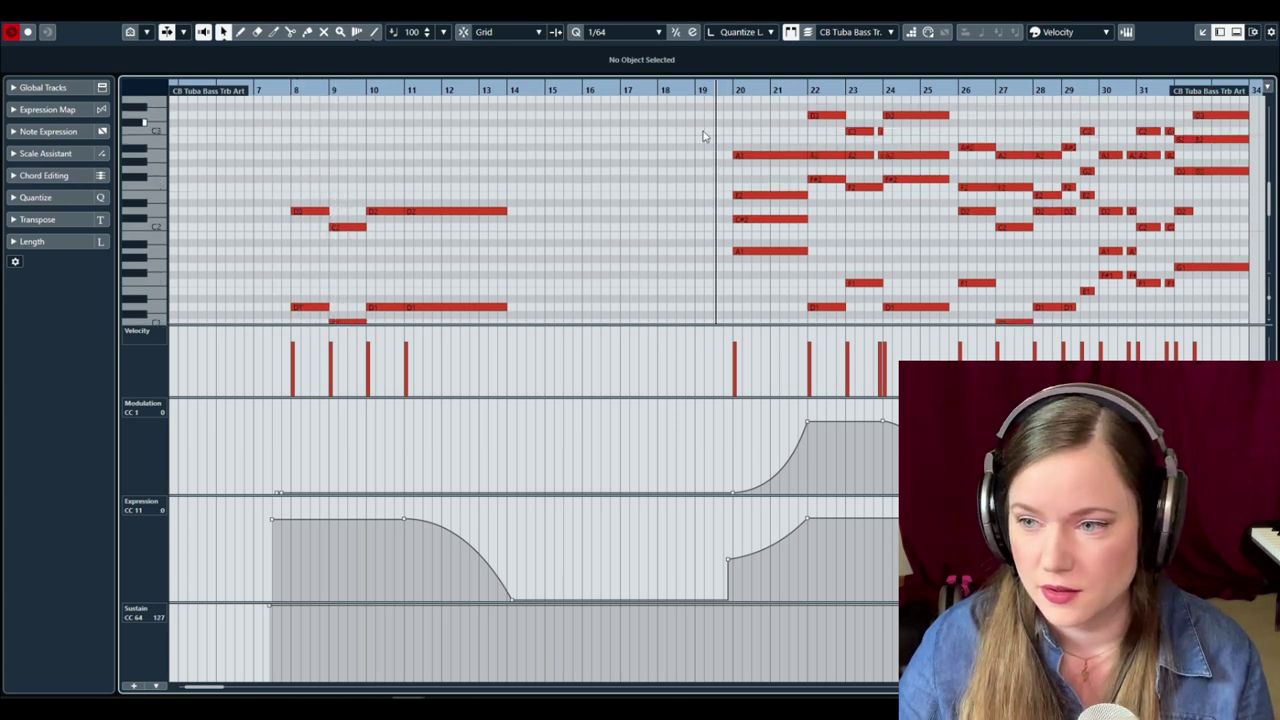
scroll(597, 215, right, 3)
scroll(592, 224, down, 1)
scroll(593, 224, up, 1)
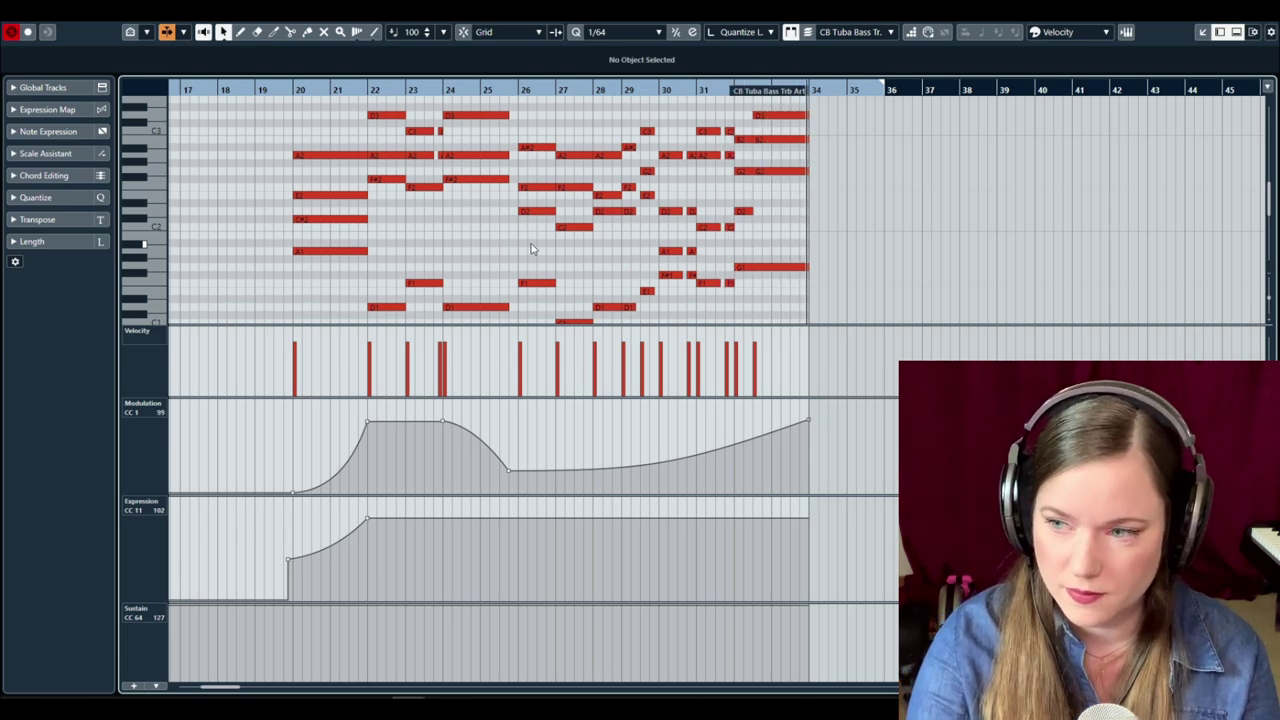
key(Return)
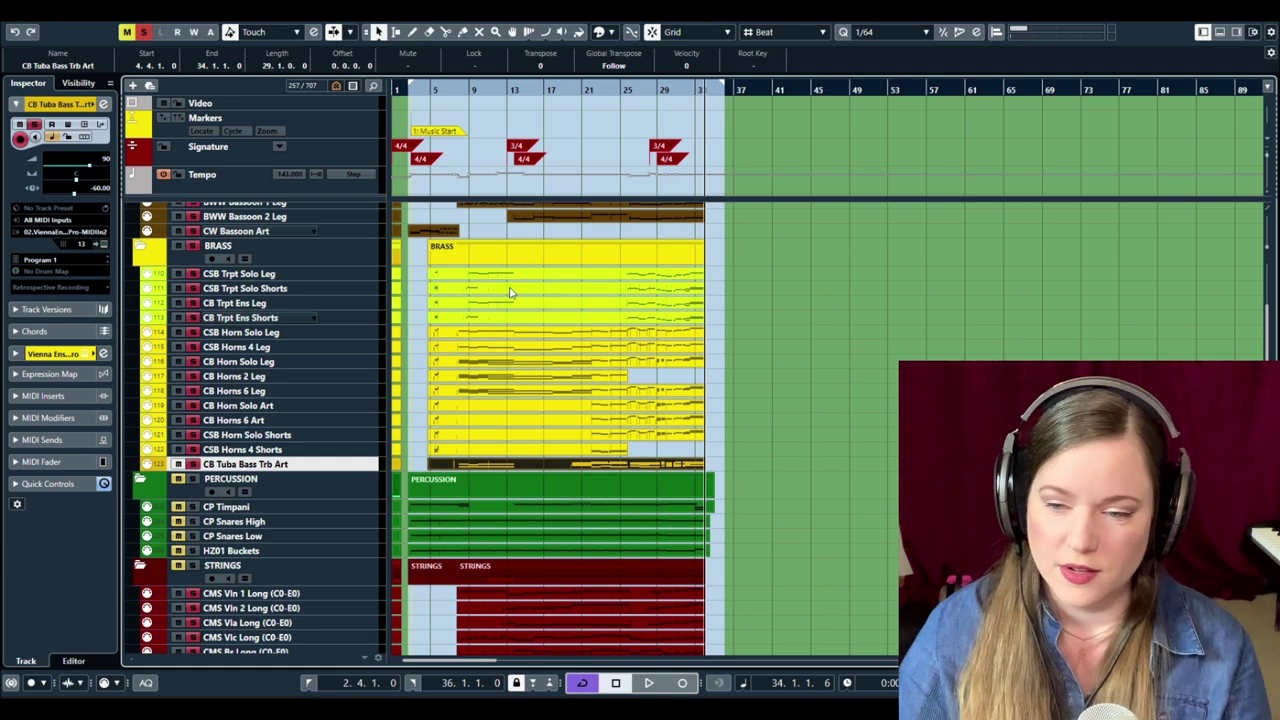
Turn off solo for the whole BRASS folder.
scroll(480, 360, up, 4)
scroll(480, 360, down, 8)
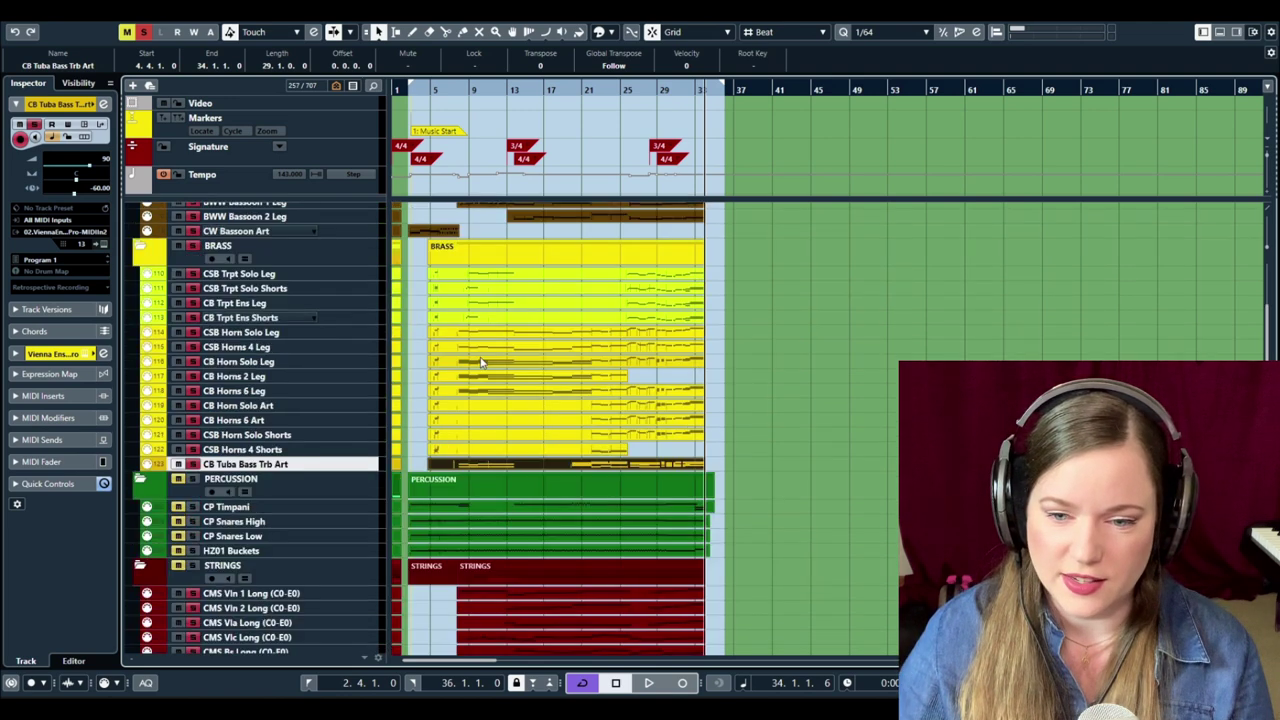
scroll(295, 552, up, 4)
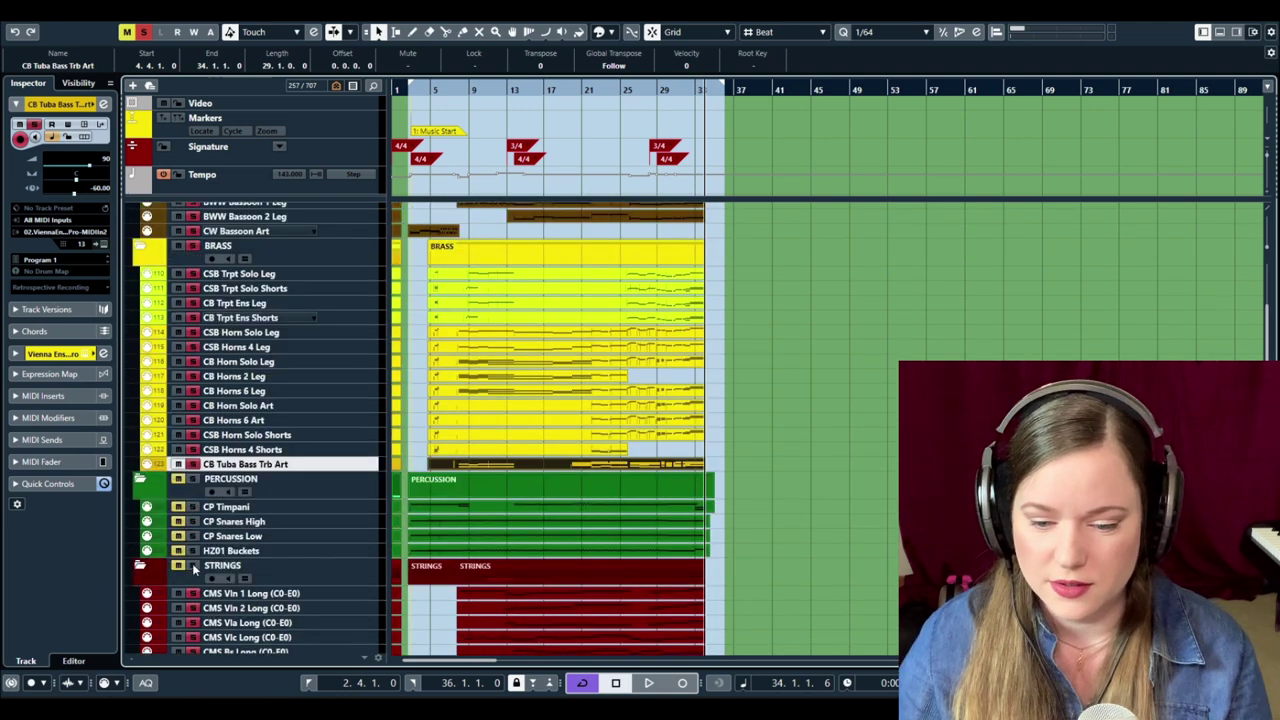
scroll(292, 366, up, 3)
click(191, 428)
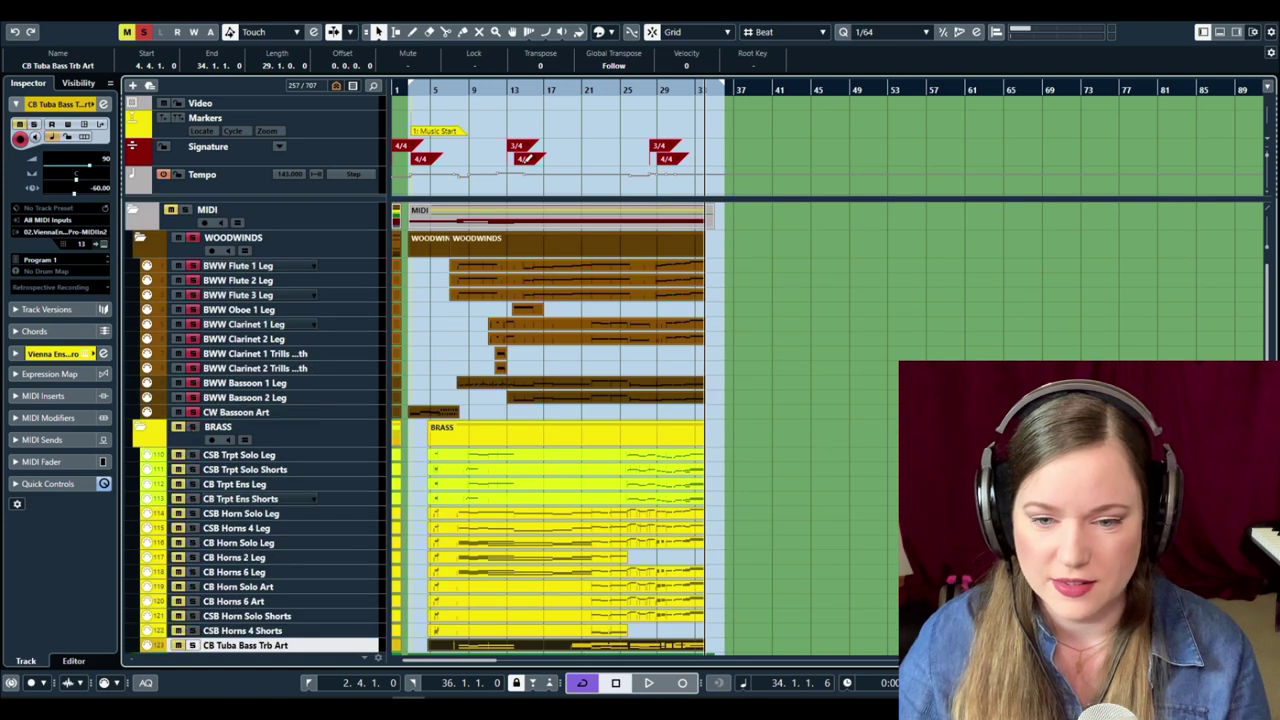
Play the soloed woodwinds from about bar 13 and again from about bar 21, and stop near the end of the cue.
click(657, 100)
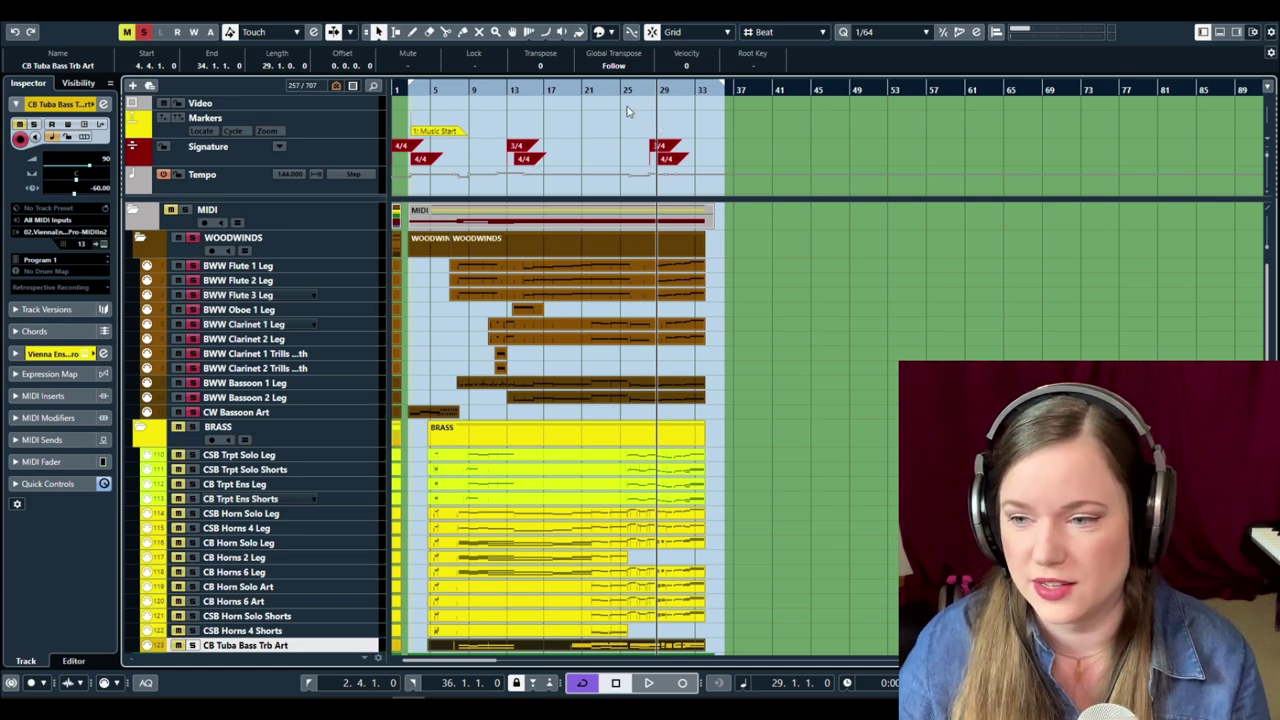
click(510, 90)
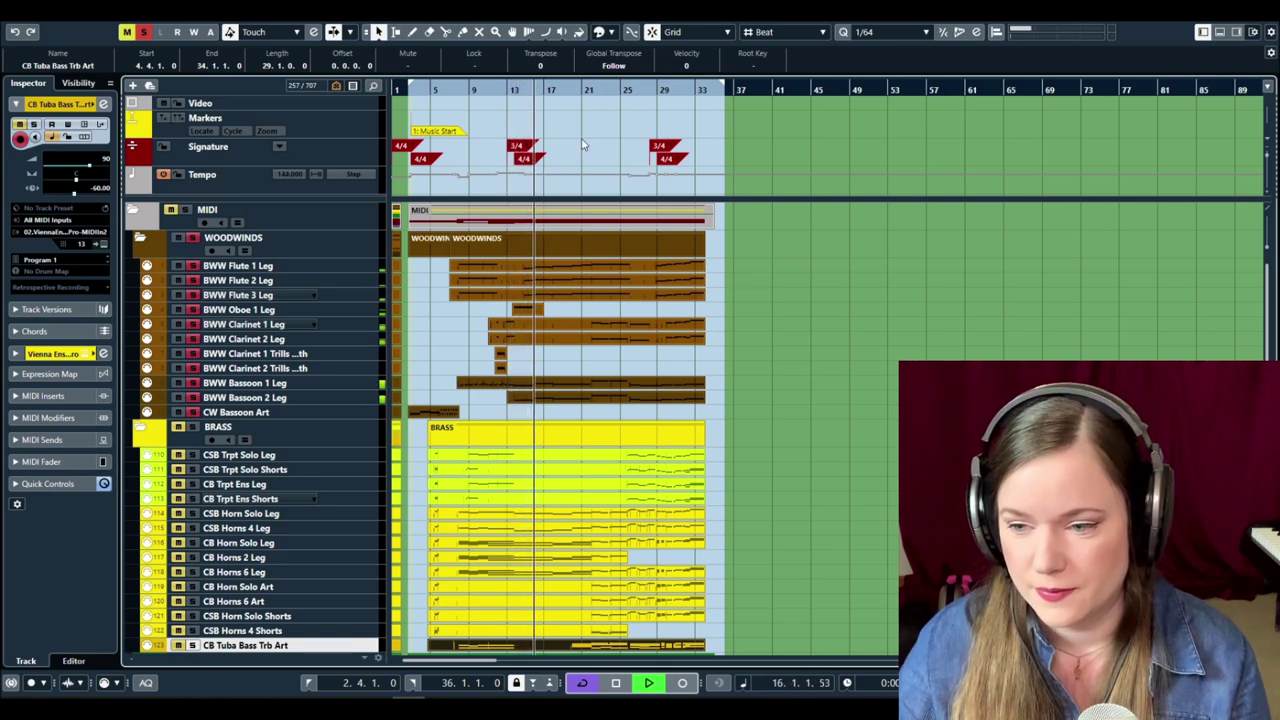
click(586, 90)
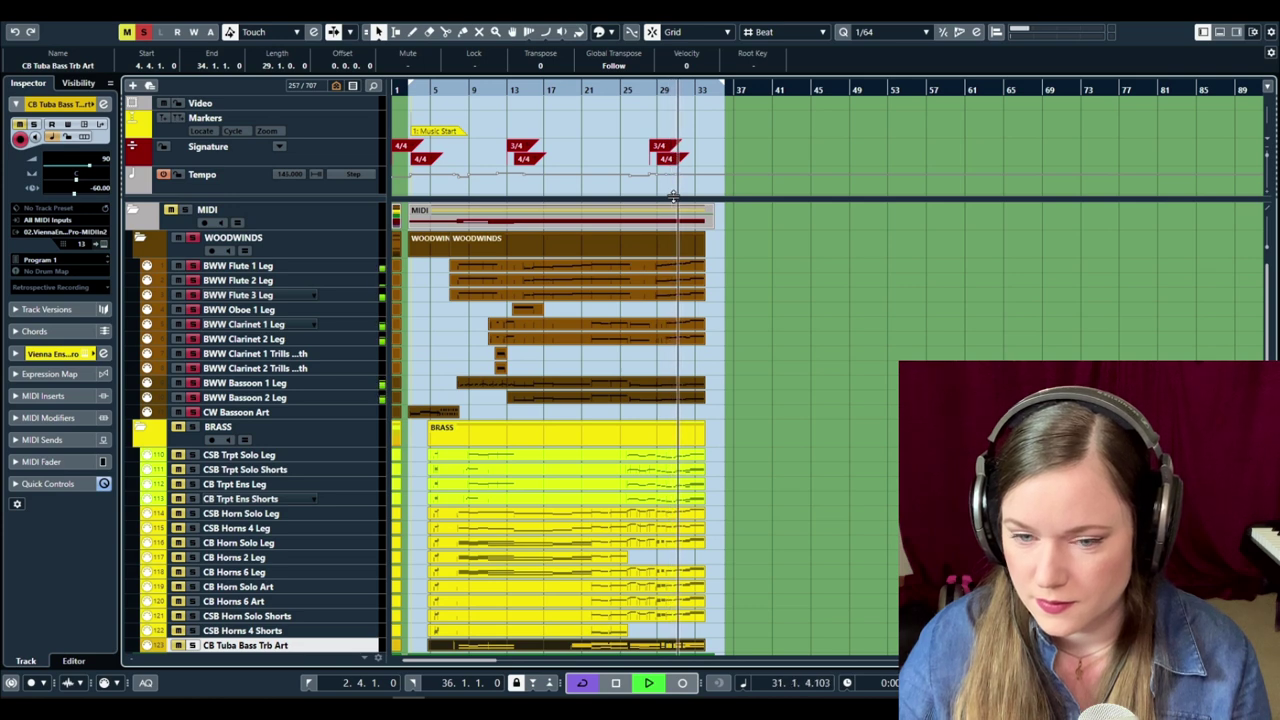
key(space)
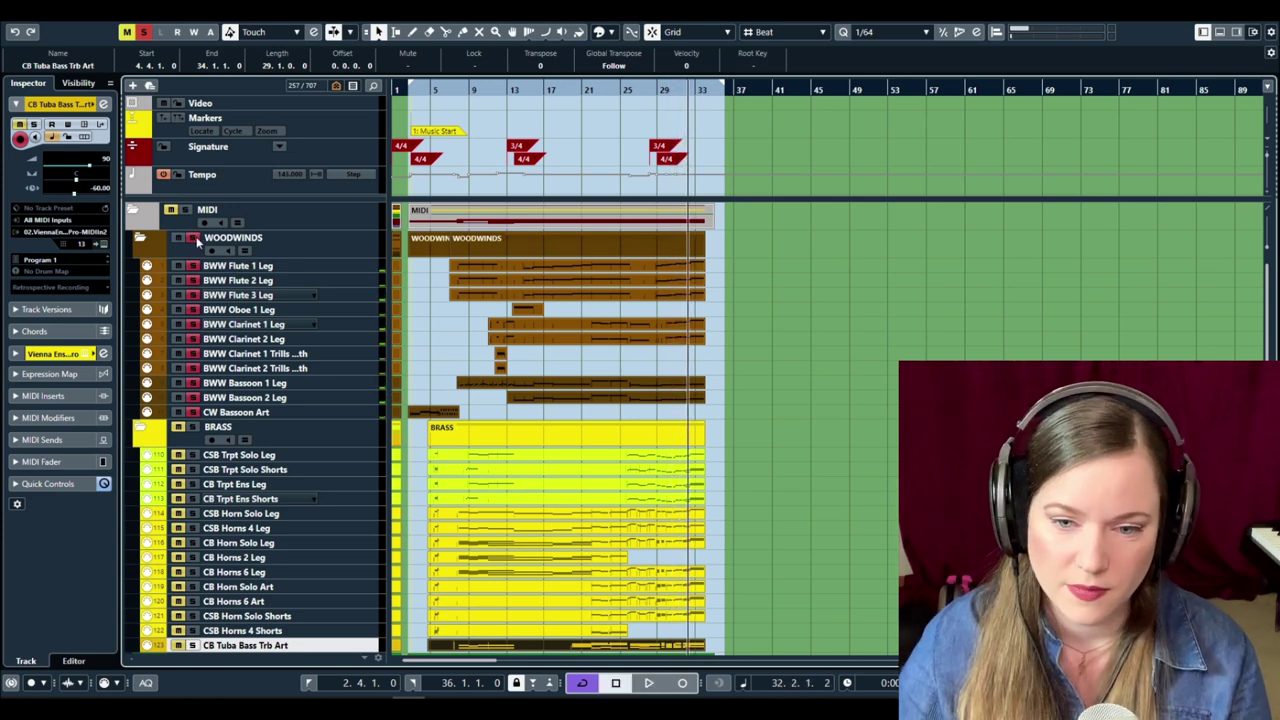
Solo the BRASS folder instead of WOODWINDS, and play it from about bar 7 and from about bar 20 to near the end.
click(192, 427)
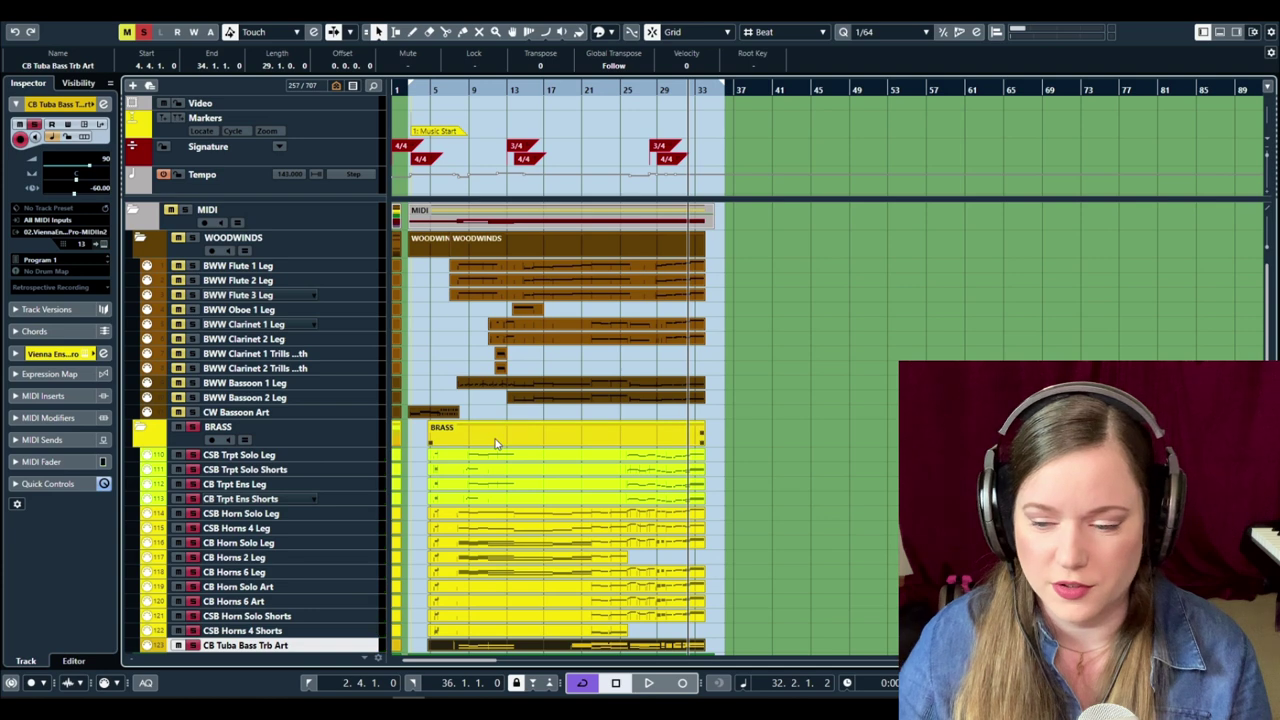
scroll(512, 368, down, 5)
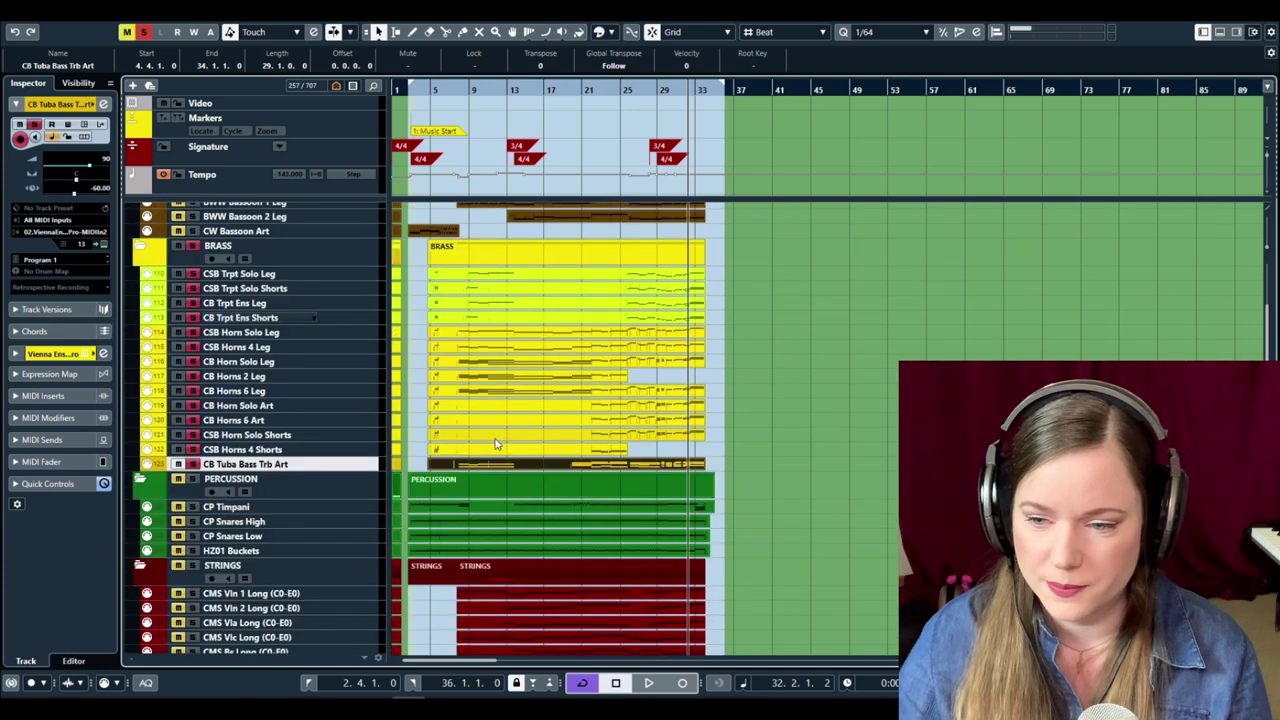
click(457, 89)
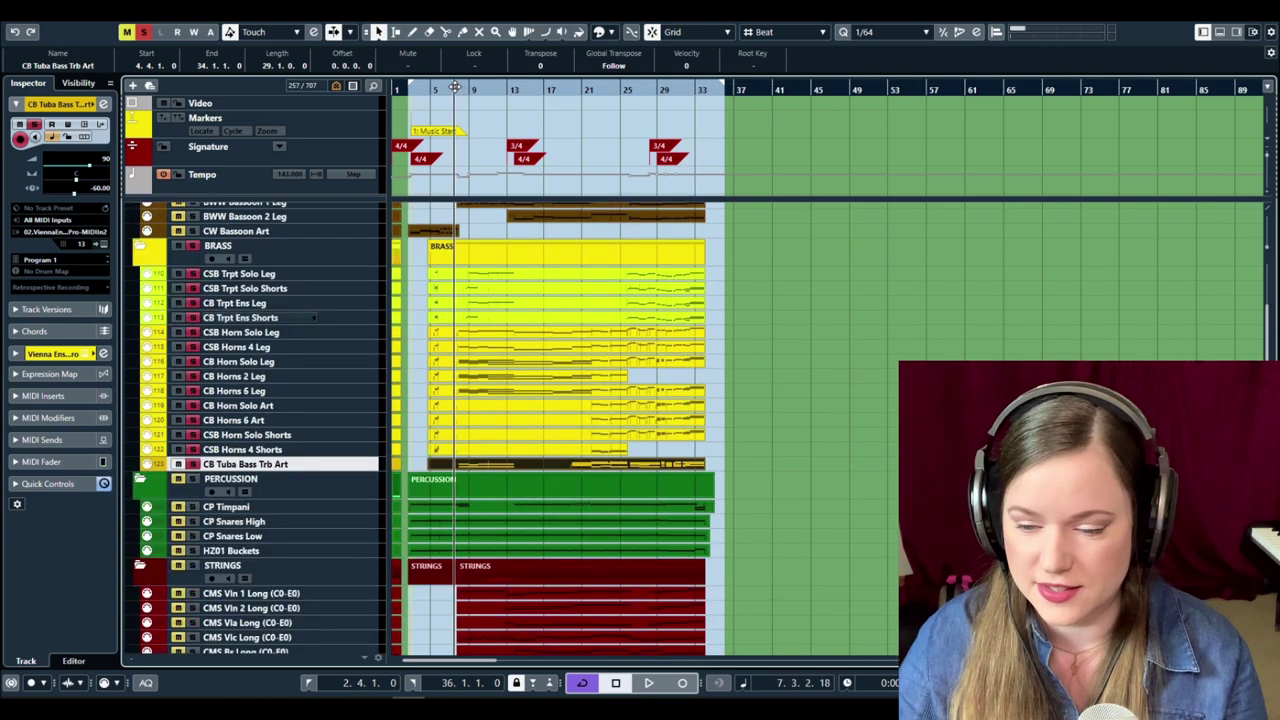
key(space)
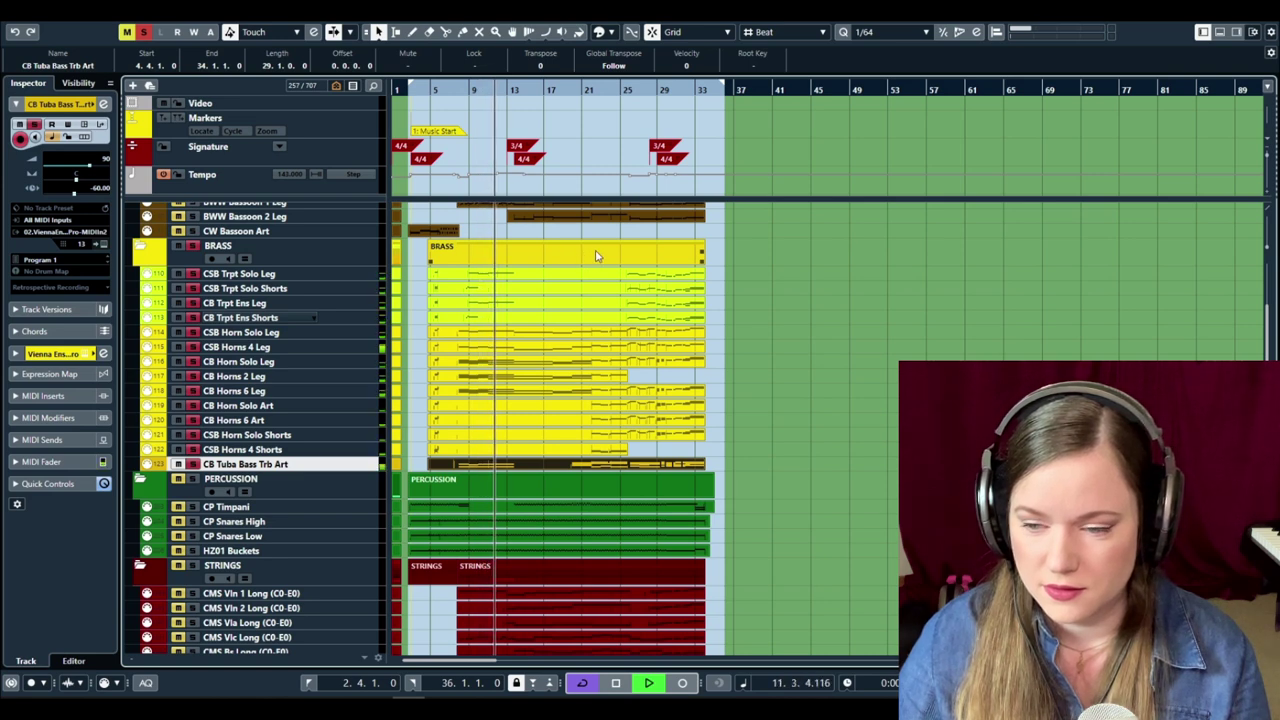
click(576, 89)
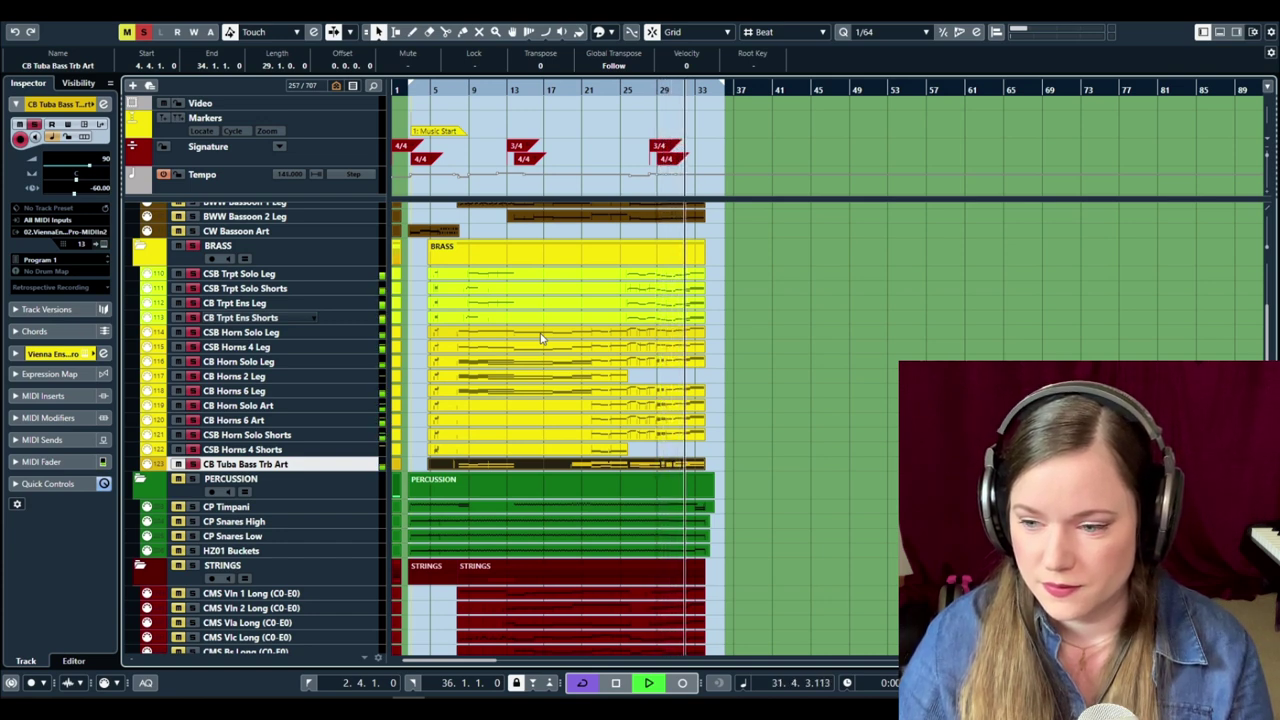
key(space)
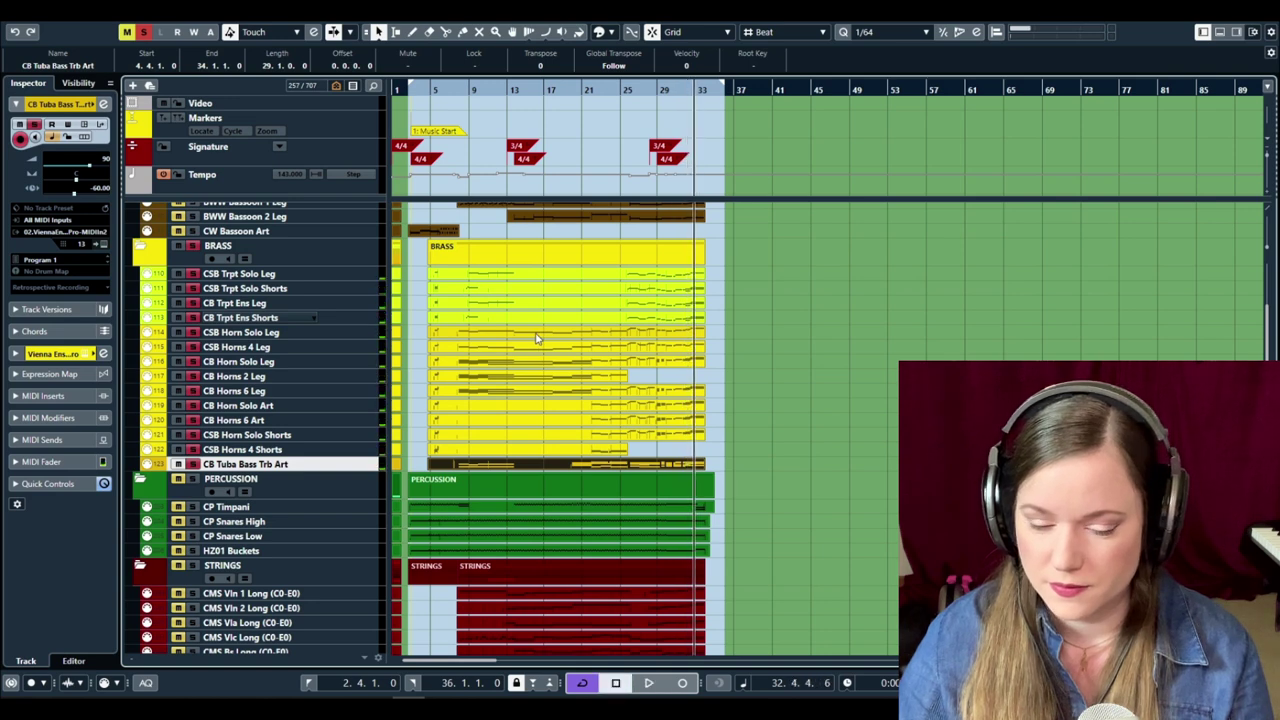
Solo the PERCUSSION and STRINGS folders in addition to BRASS.
scroll(476, 380, down, 3)
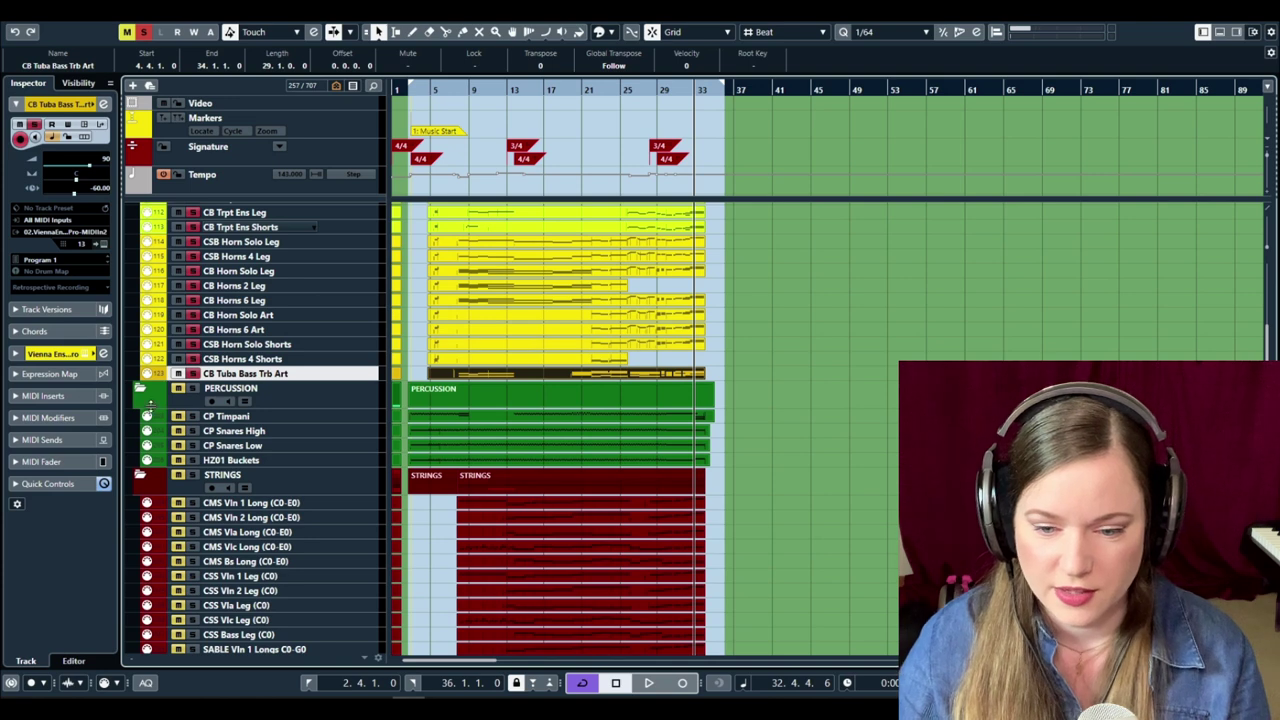
scroll(266, 451, up, 9)
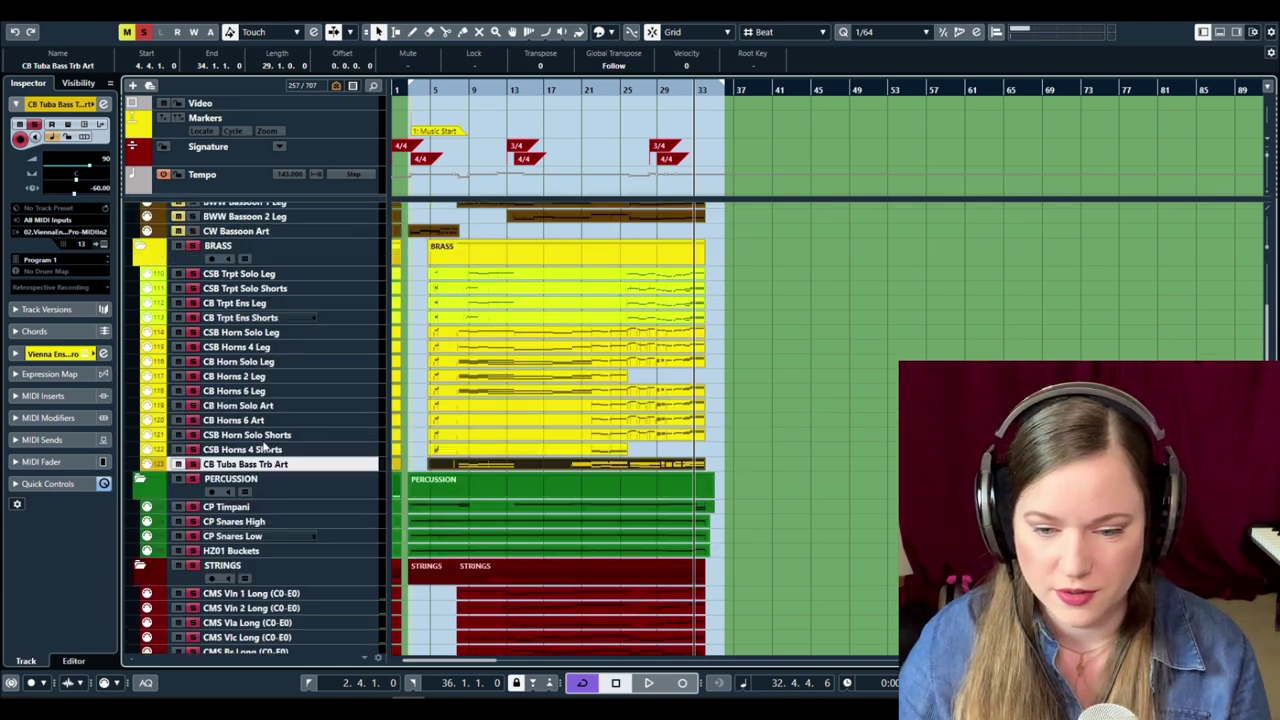
scroll(474, 425, down, 6)
scroll(474, 425, down, 6)
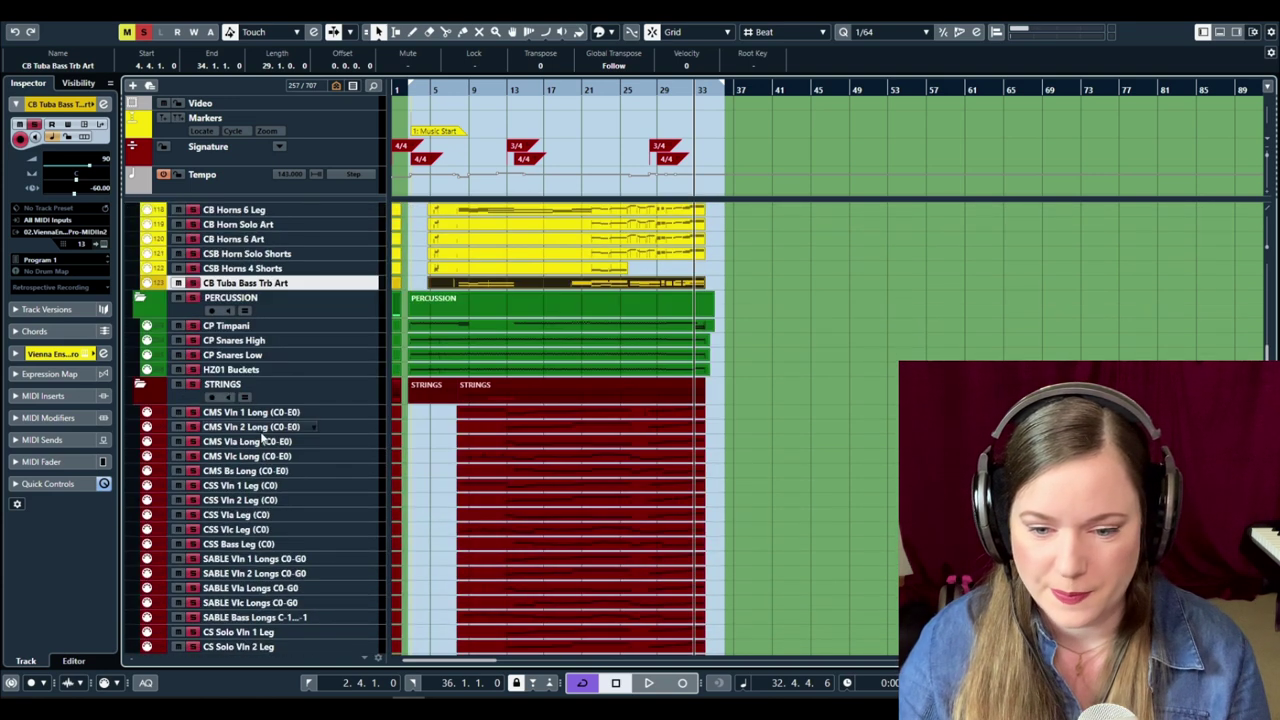
Open the CP Timpani part in the Key Editor and play its opening notes from about bar 3.
click(443, 328)
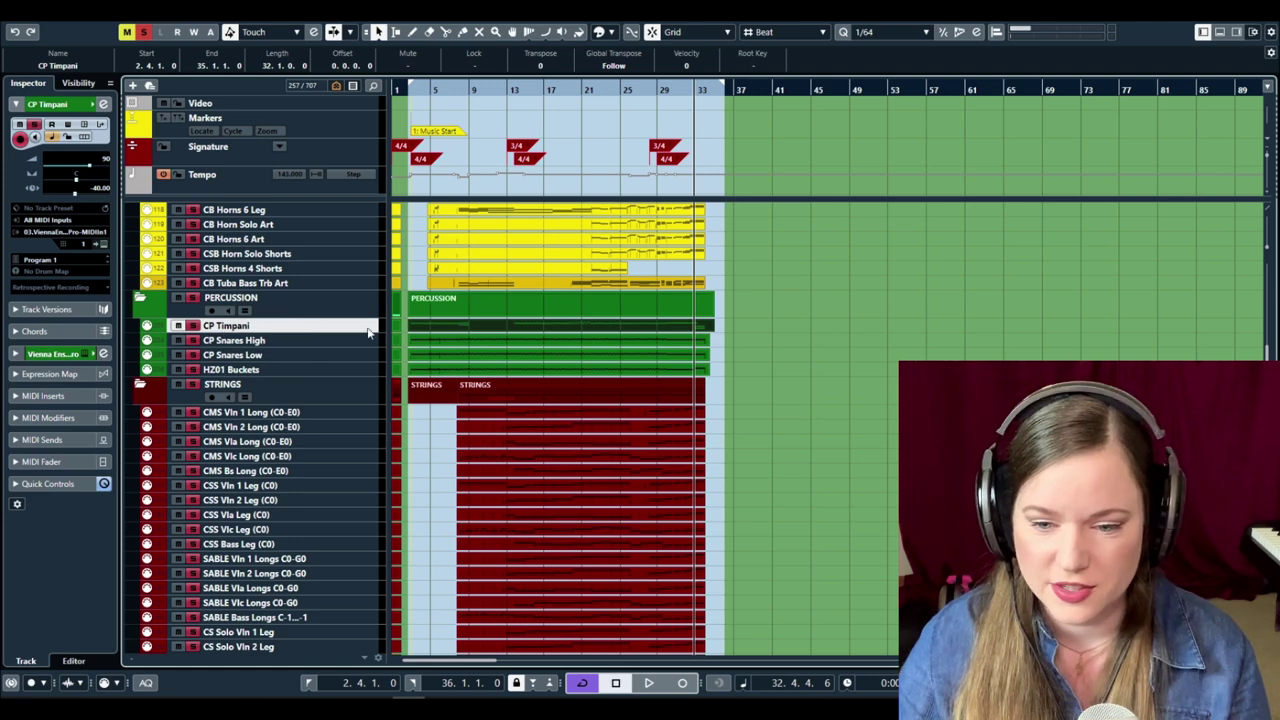
double_click(442, 333)
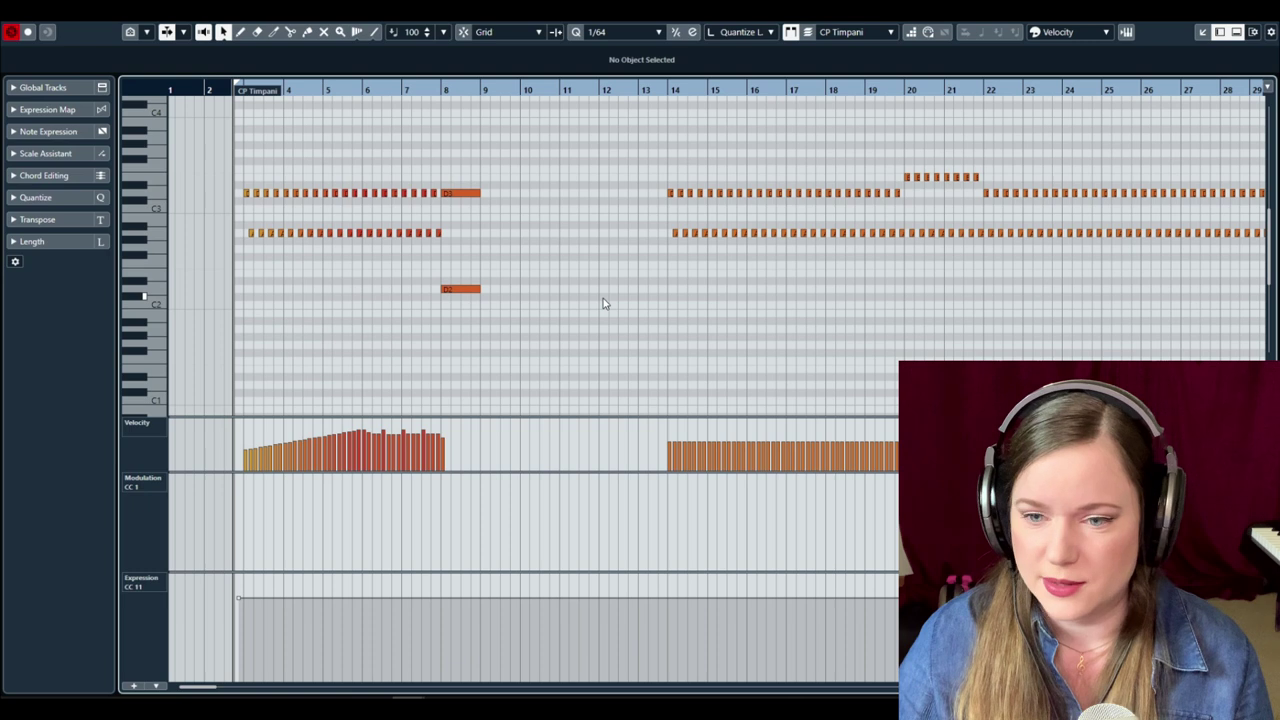
key(space)
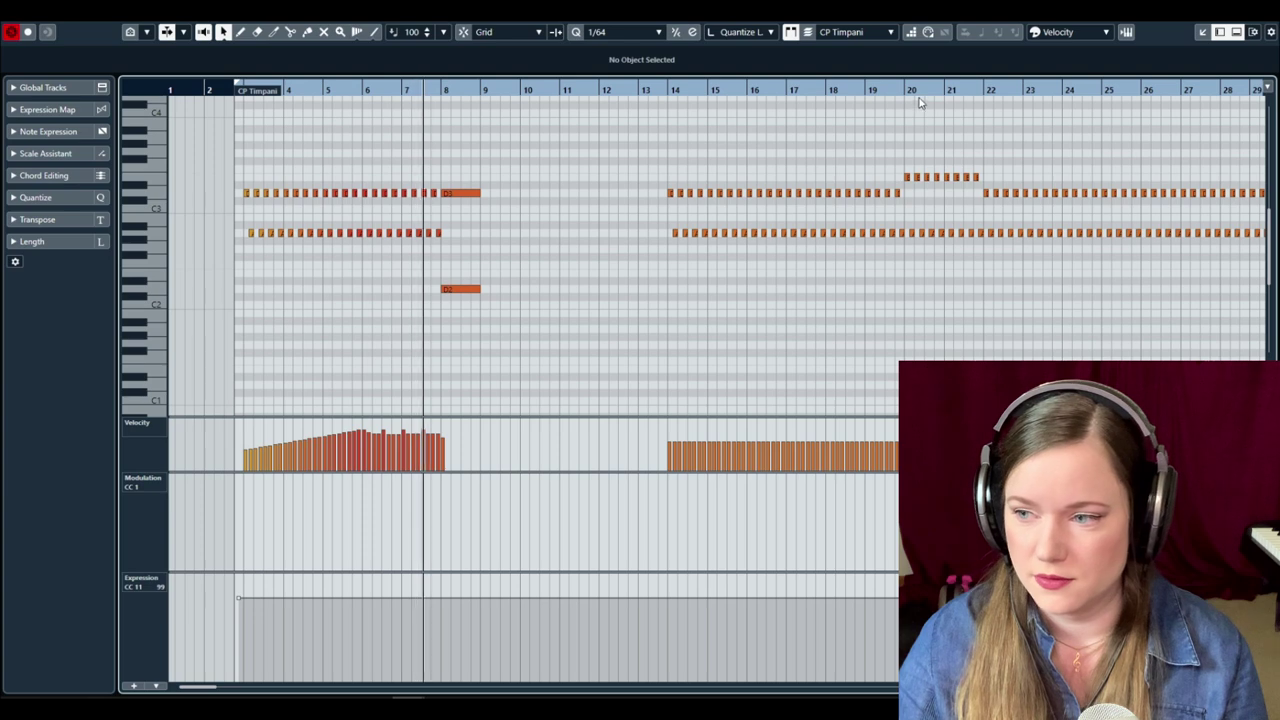
Follow the timpani notes and controller curves during playback through the final roll around bar 33, and close the editor.
scroll(652, 324, right, 5)
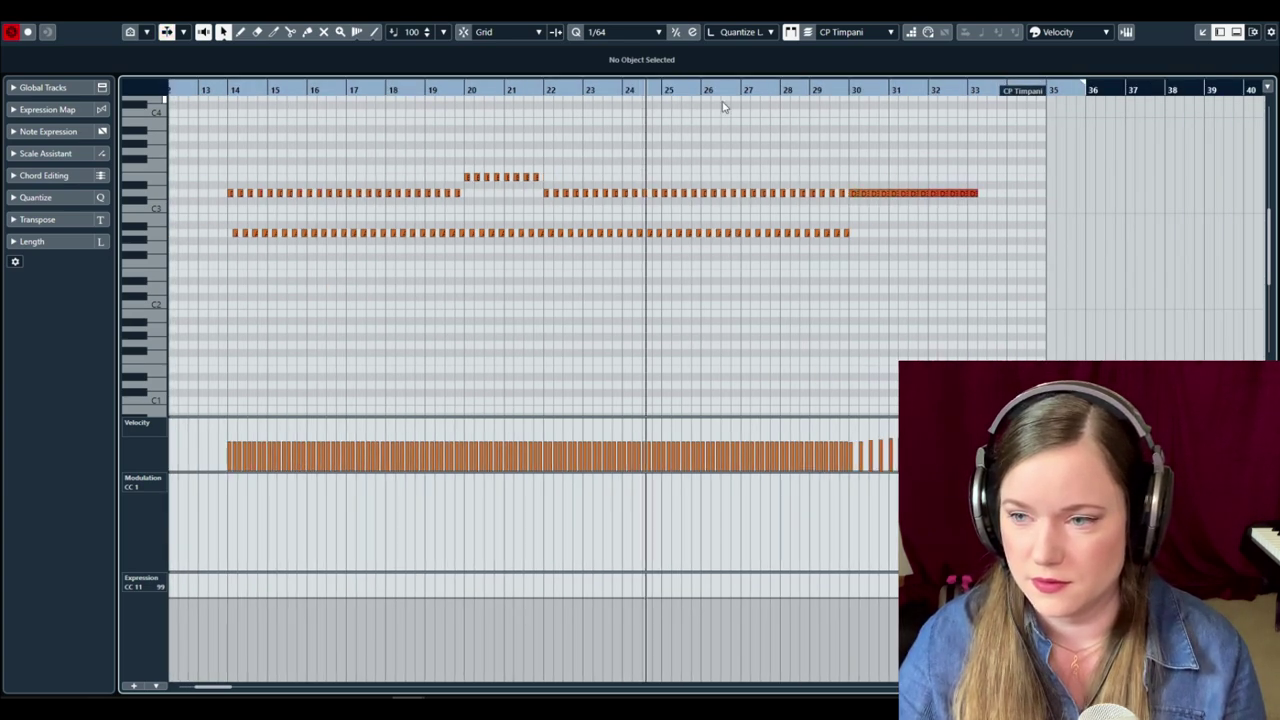
scroll(731, 291, right, 1)
scroll(731, 291, up, 2)
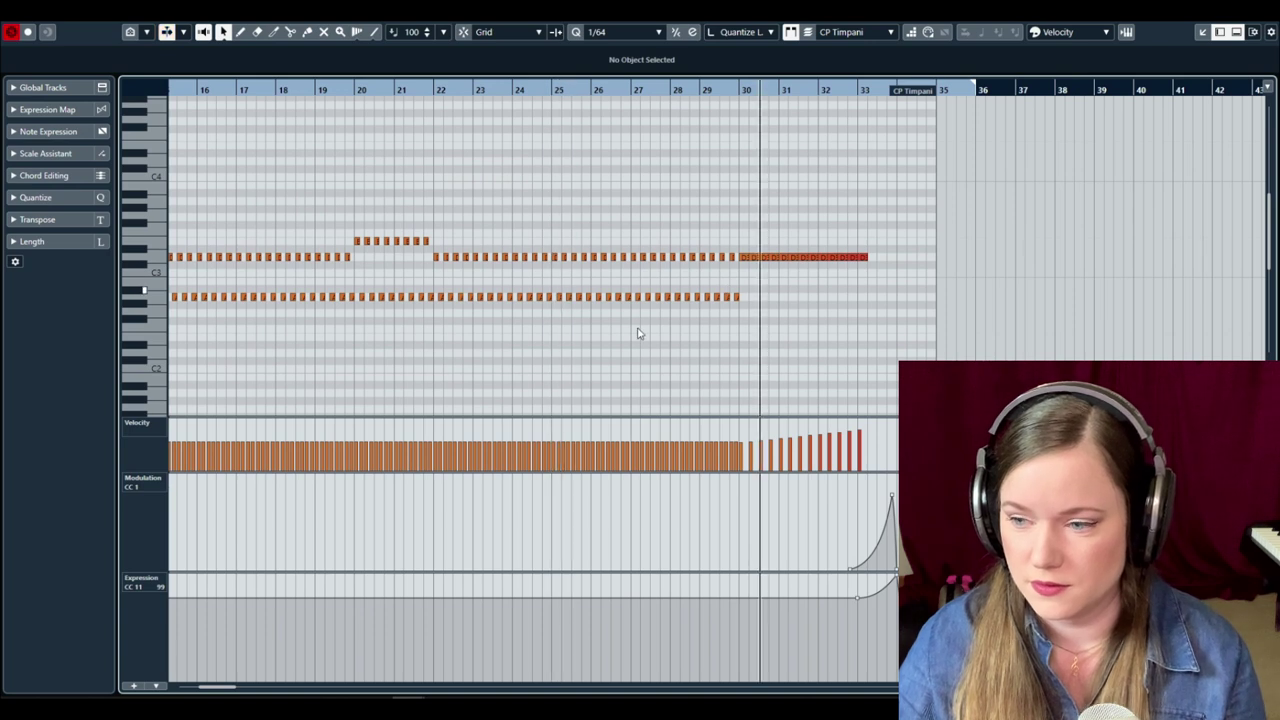
scroll(629, 309, down, 4)
scroll(630, 308, up, 2)
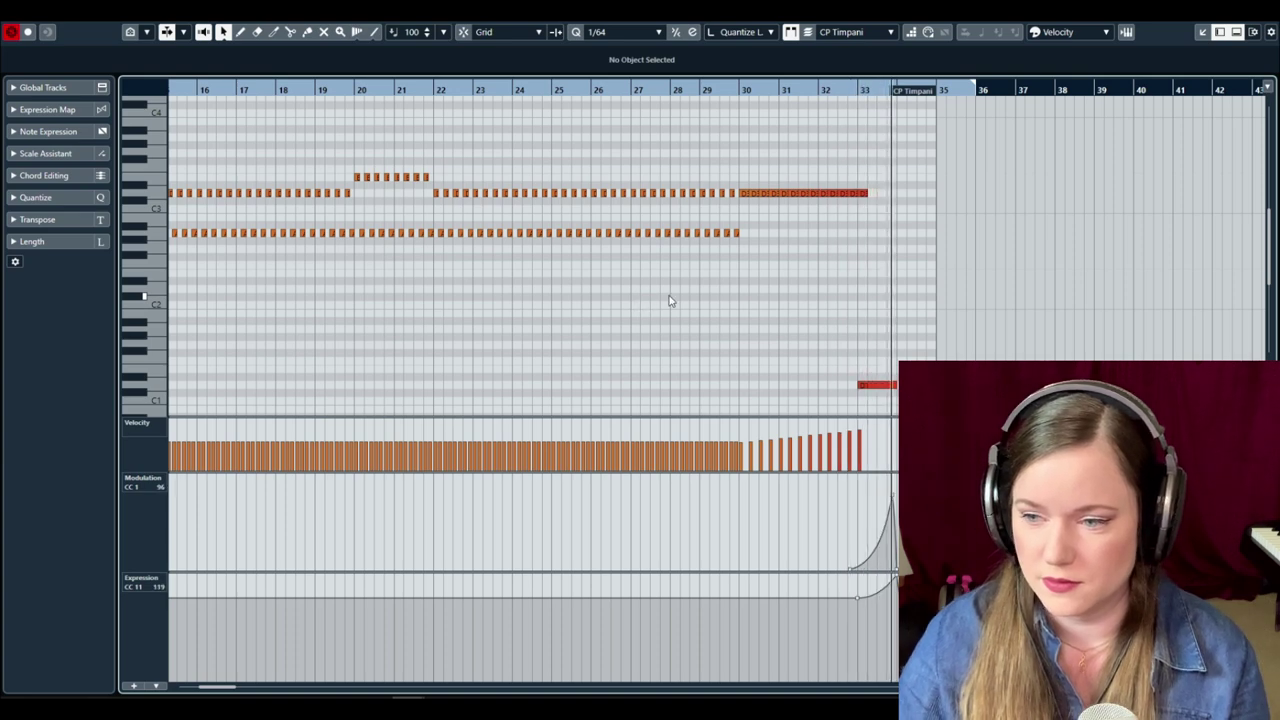
key(Return)
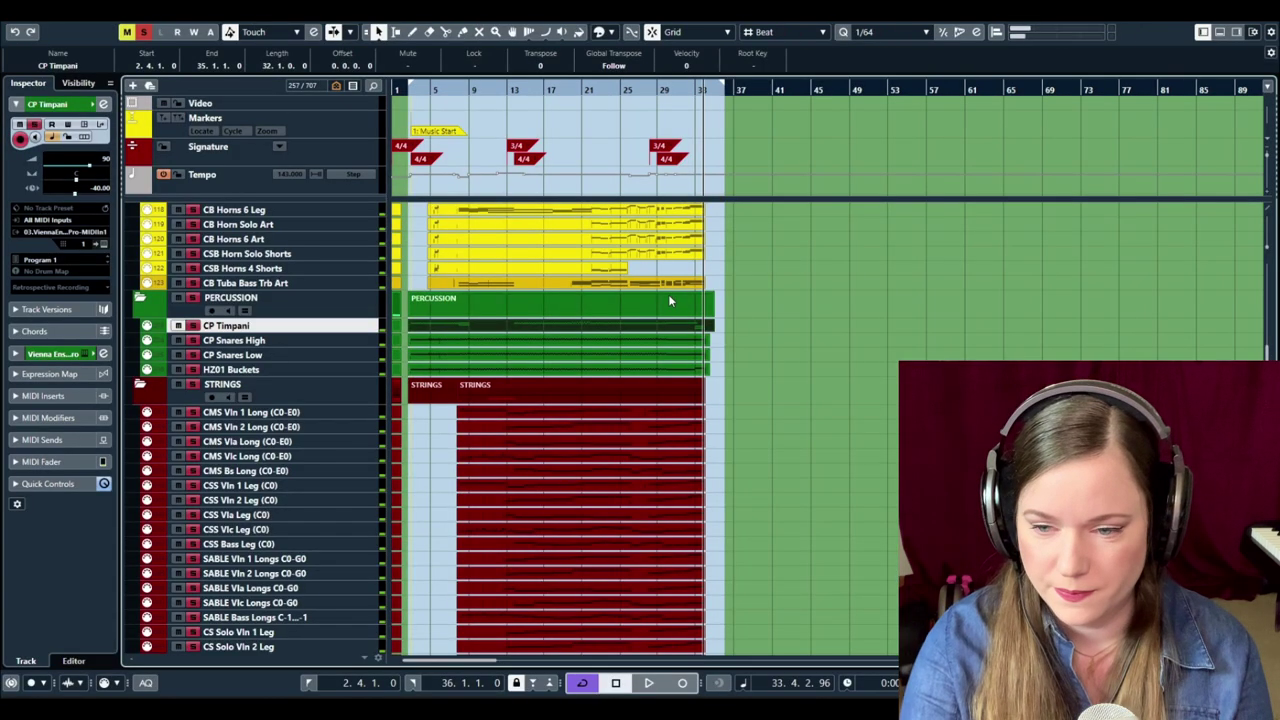
Open the CP Snares High, CP Snares Low and HZ01 Buckets parts together in the Key Editor.
click(406, 346)
drag(425, 372, 505, 375)
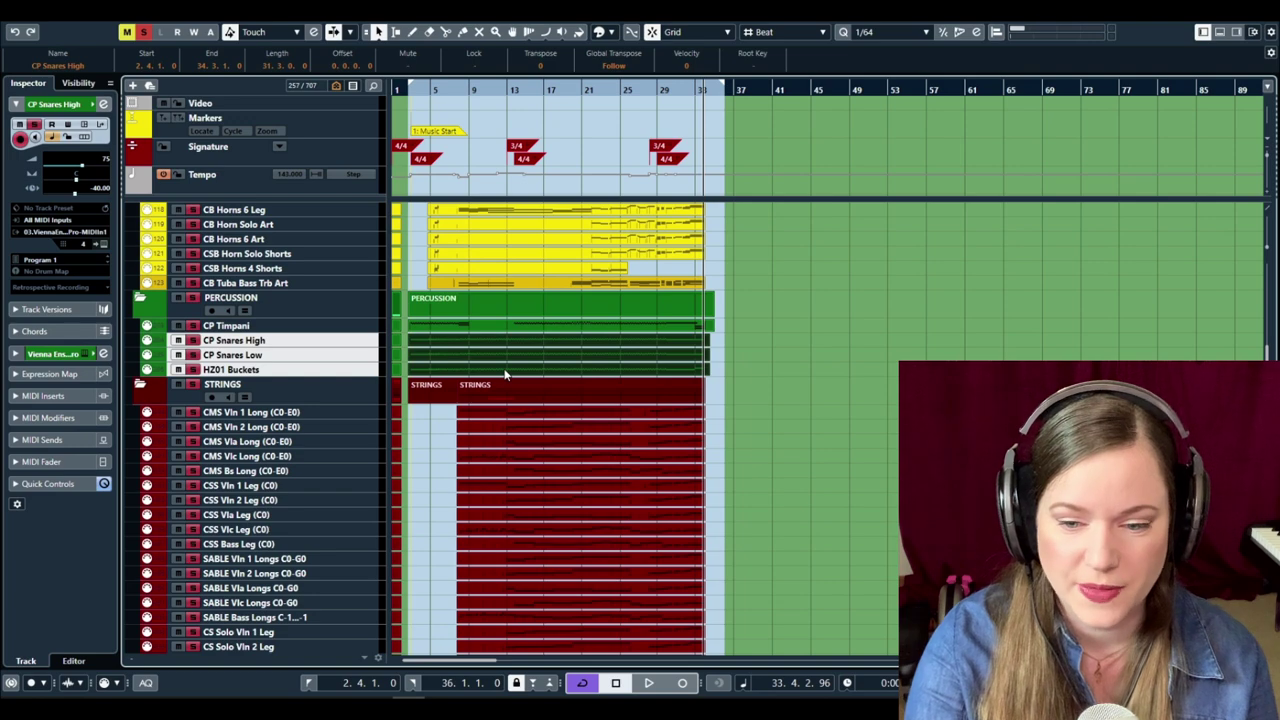
key(Return)
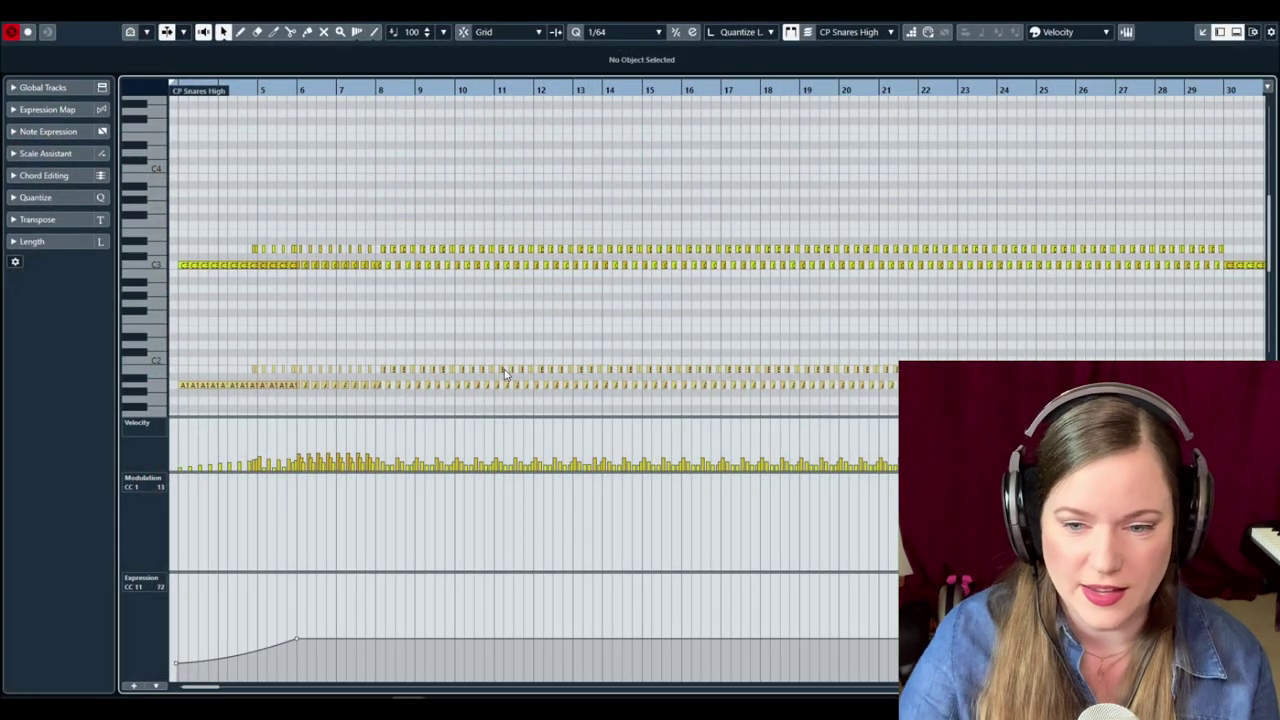
Play the snare and bucket parts from their start to about bar 9, and close the editor.
scroll(426, 327, left, 2)
scroll(420, 337, down, 2)
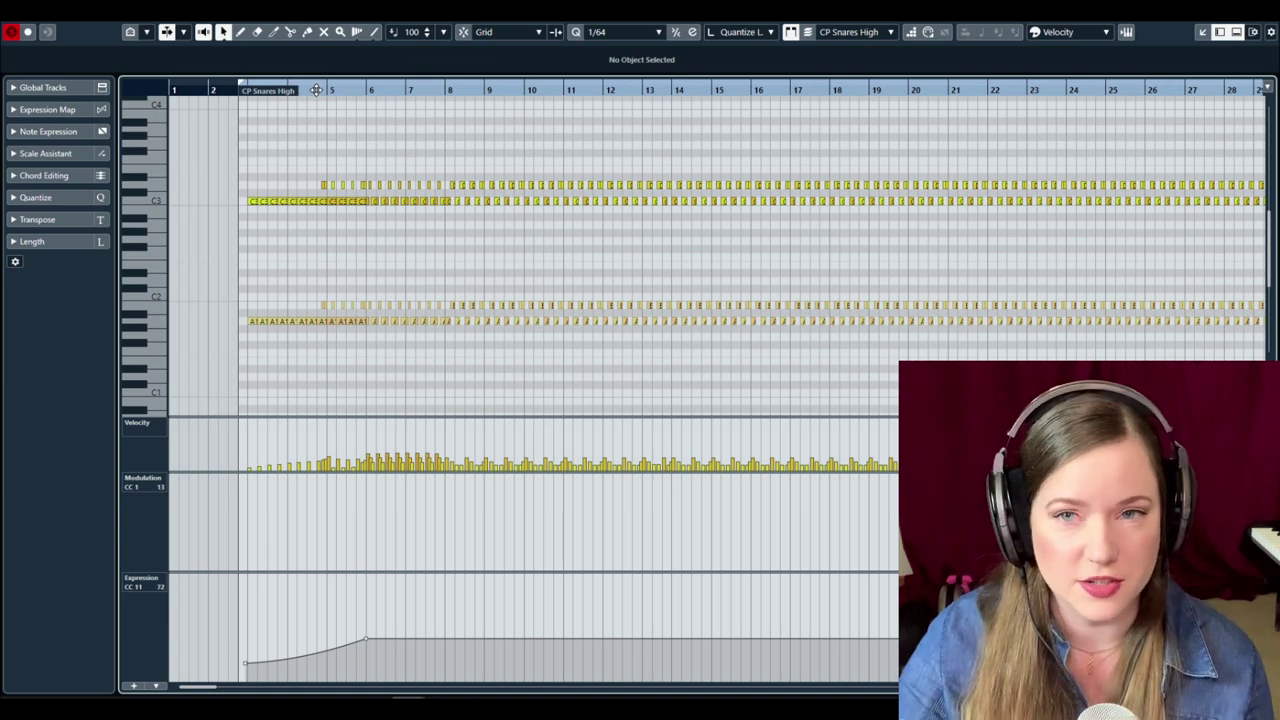
click(242, 90)
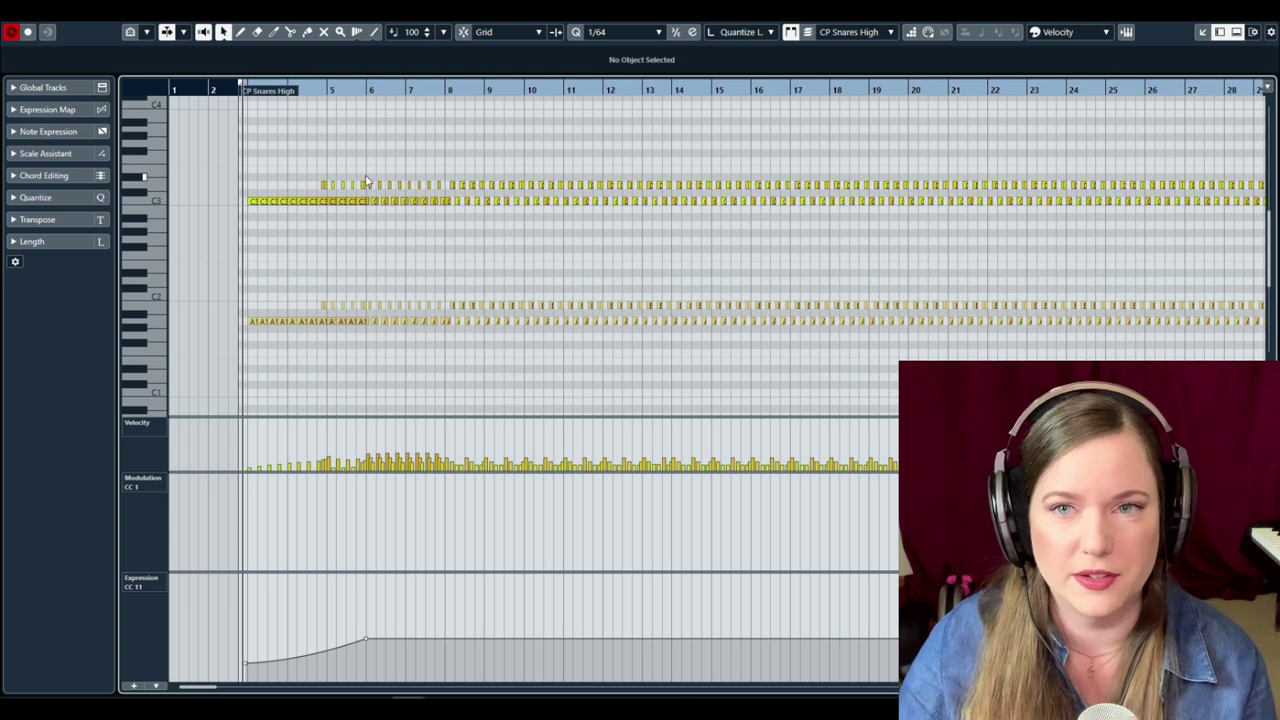
key(space)
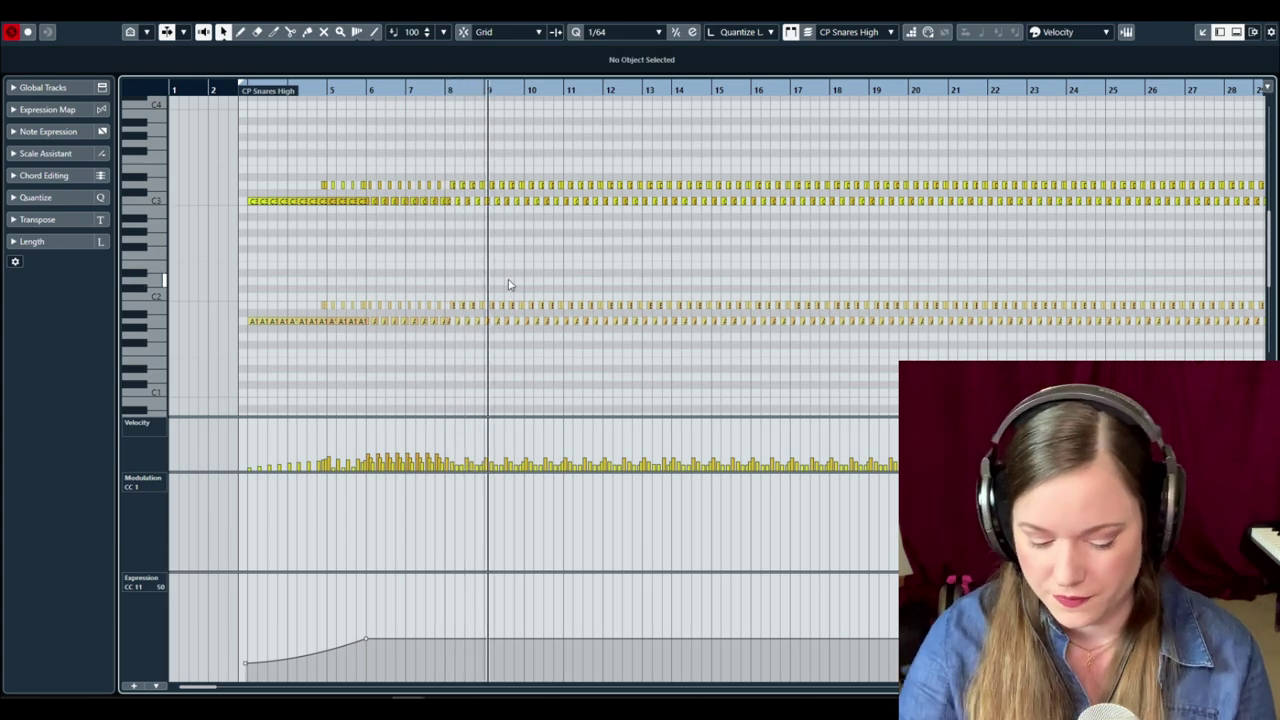
key(Return)
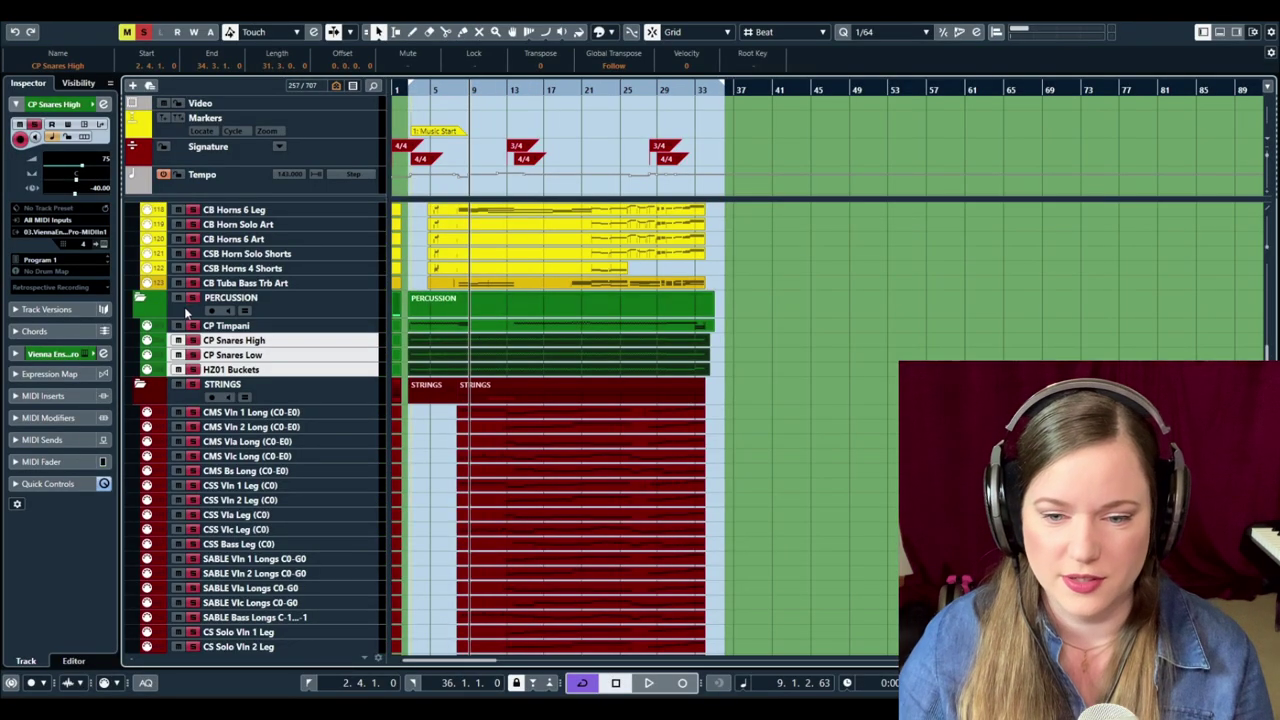
Turn off all remaining solos on the WOODWINDS, BRASS, PERCUSSION and STRINGS folders.
scroll(200, 300, up, 5)
scroll(209, 245, up, 2)
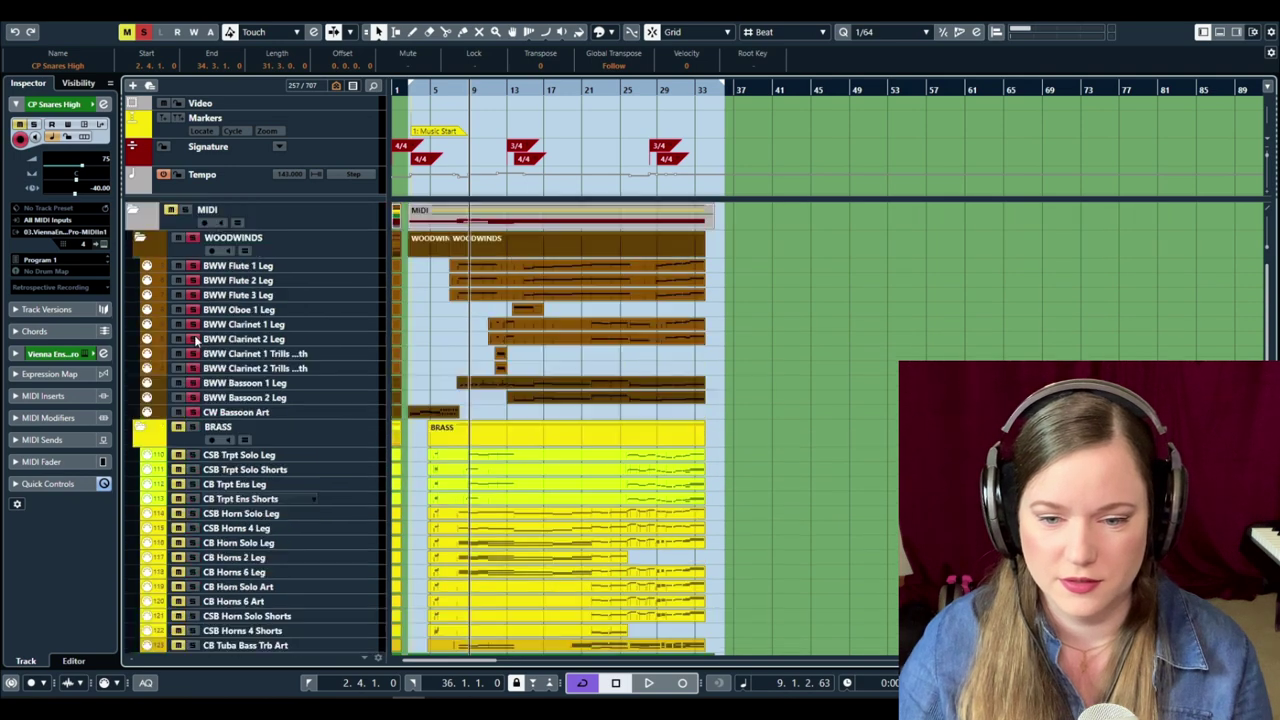
scroll(317, 395, down, 6)
scroll(317, 395, down, 2)
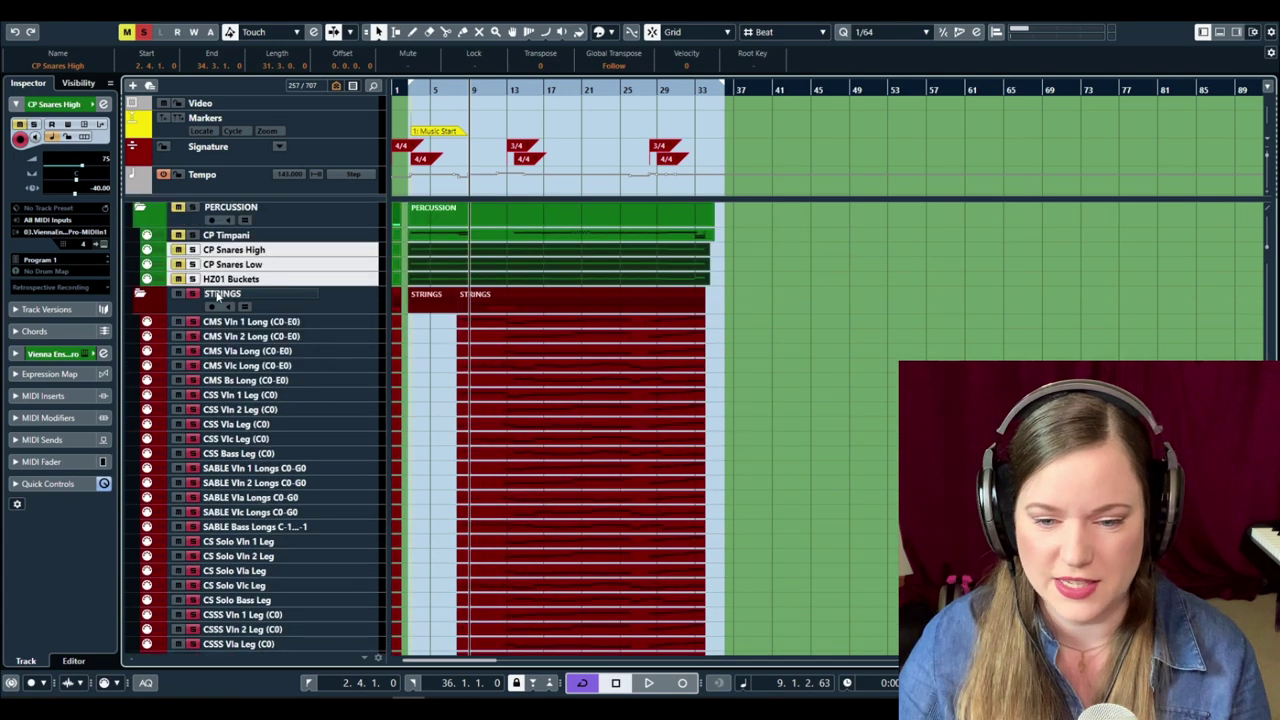
scroll(486, 330, down, 4)
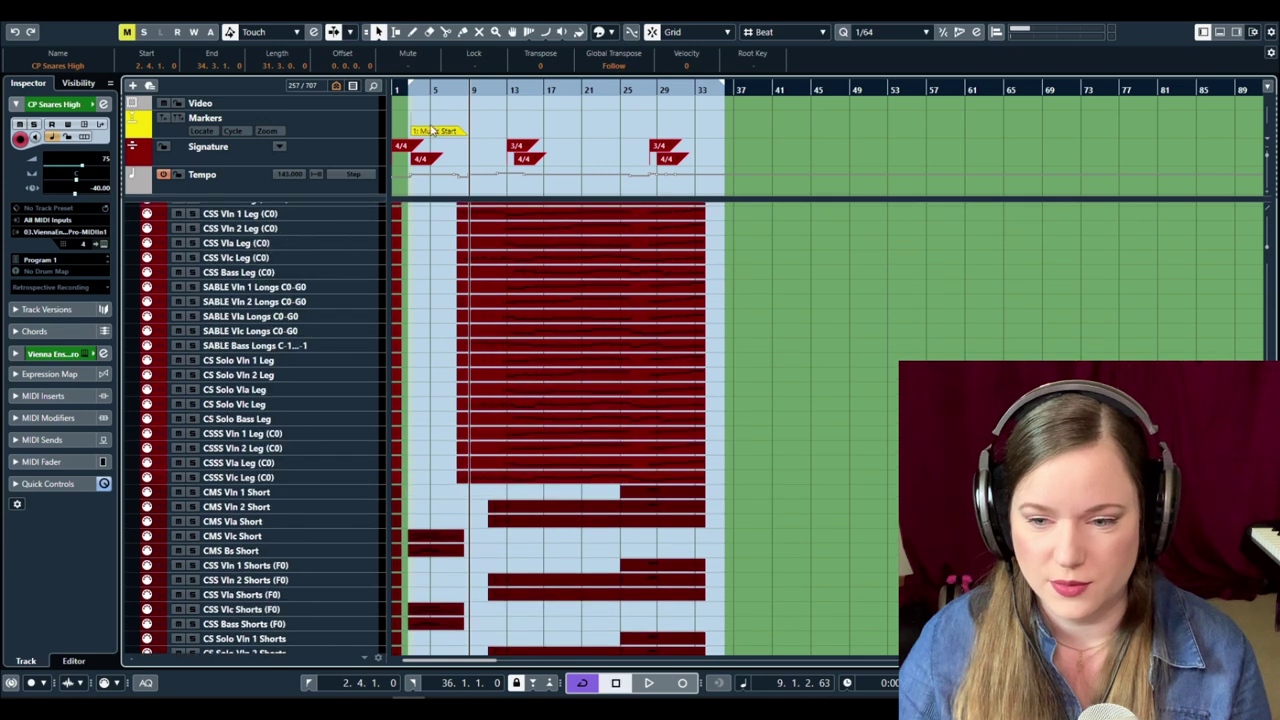
Play the full unsoloed mix from the Music Start marker while viewing the string, percussion and brass tracks.
click(408, 92)
key(space)
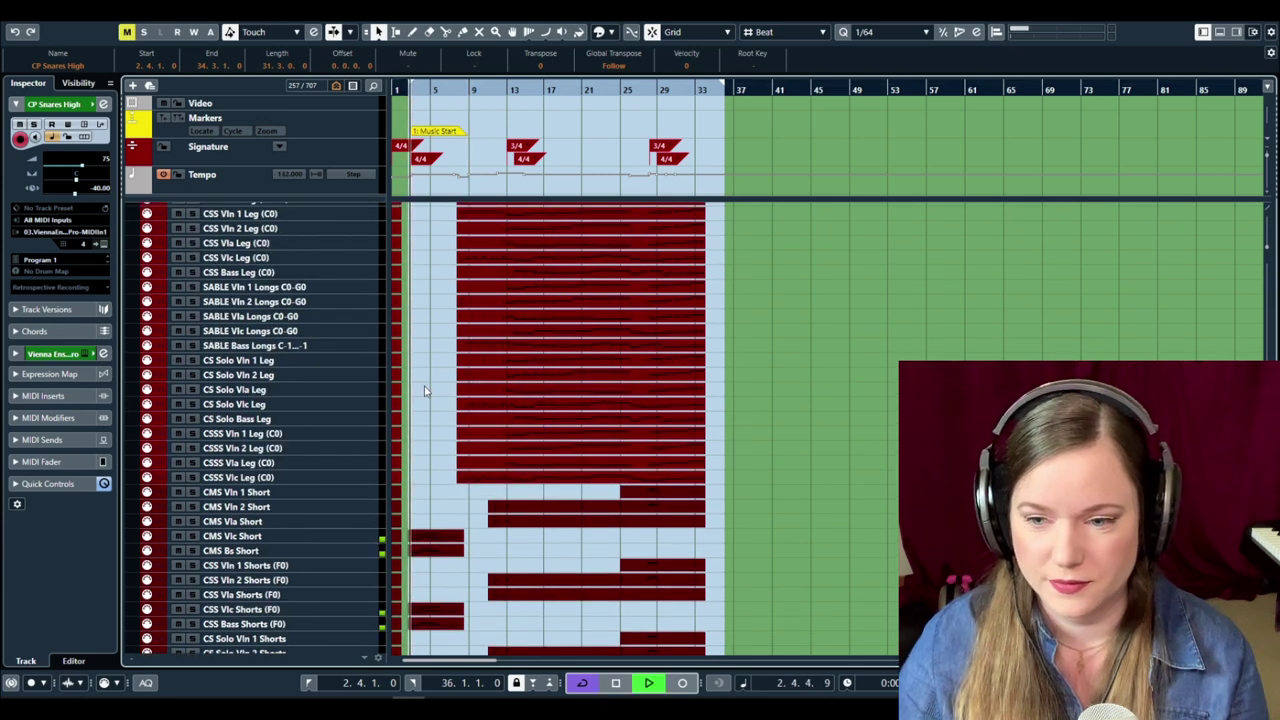
scroll(449, 391, up, 2)
scroll(449, 391, up, 8)
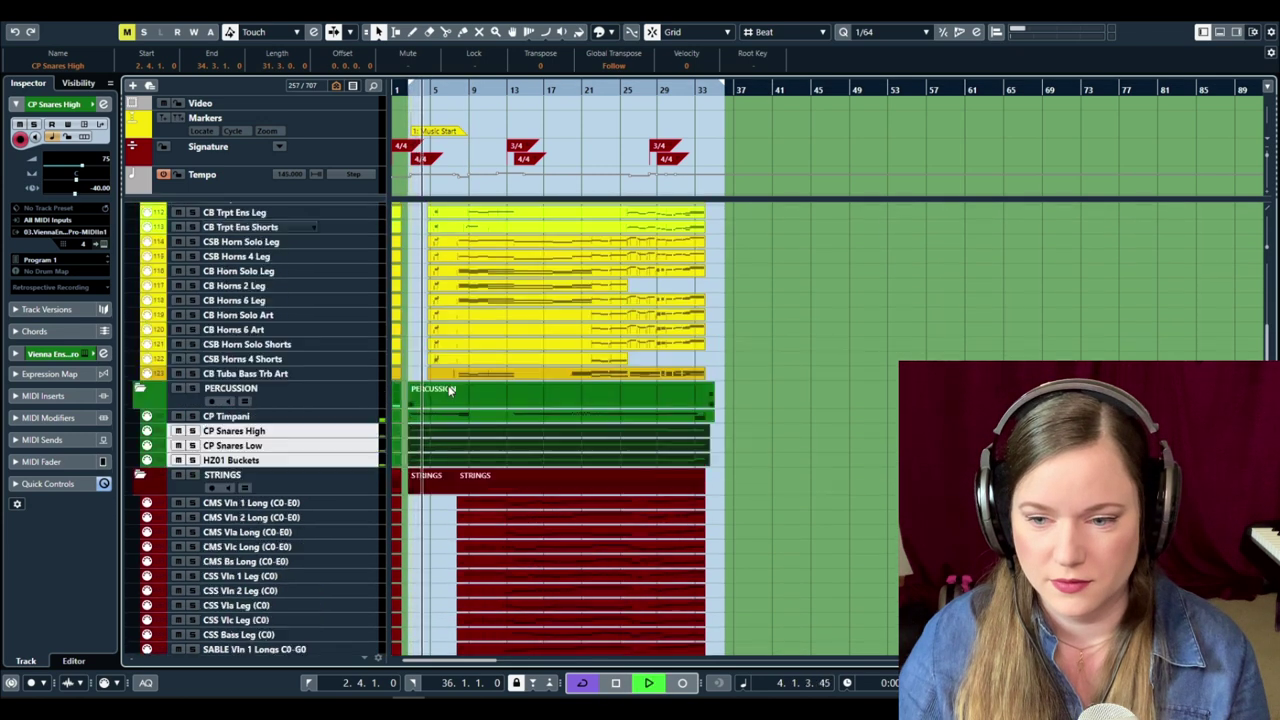